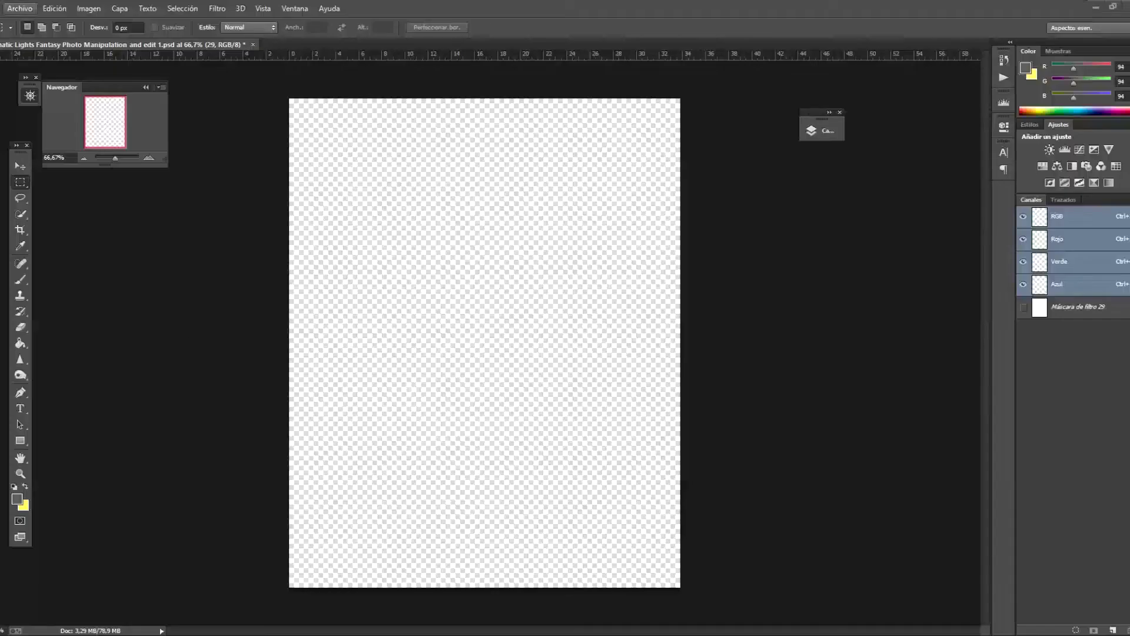
Step: Create a new document with width 959, height 1200 px, 72 ppi and a transparent background
{"action": "left_click", "coordinate": [20, 8]}
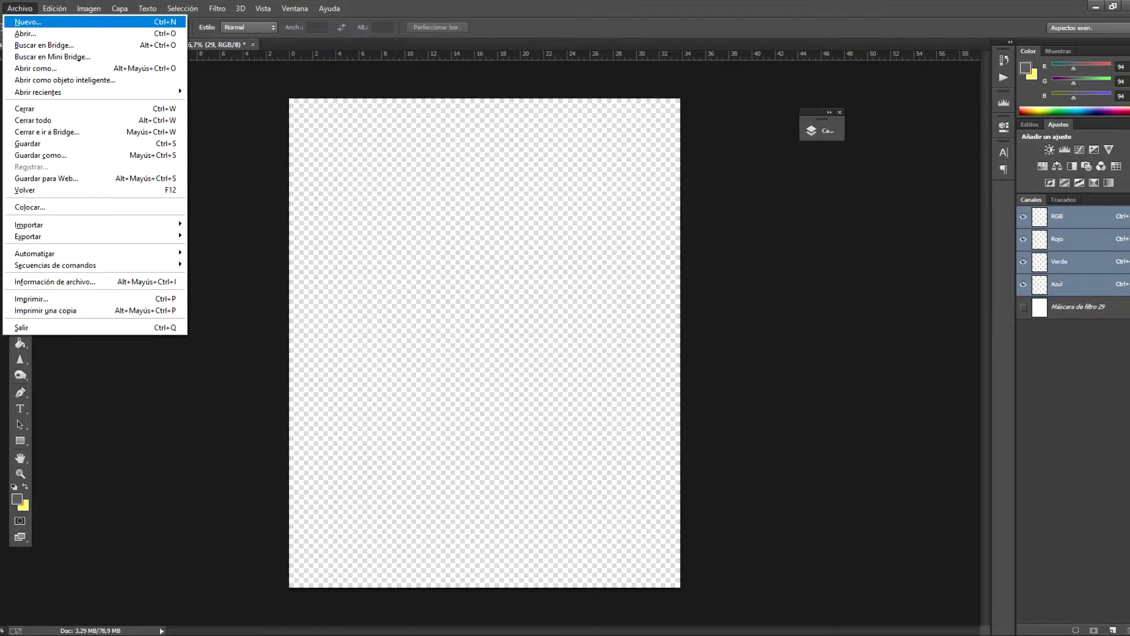
{"action": "left_click", "coordinate": [24, 20]}
{"action": "double_click", "coordinate": [439, 251]}
{"action": "right_click", "coordinate": [433, 253]}
{"action": "left_click", "coordinate": [453, 306]}
{"action": "key", "text": "Tab"}
{"action": "type", "text": "1200"}
{"action": "key", "text": "Tab"}
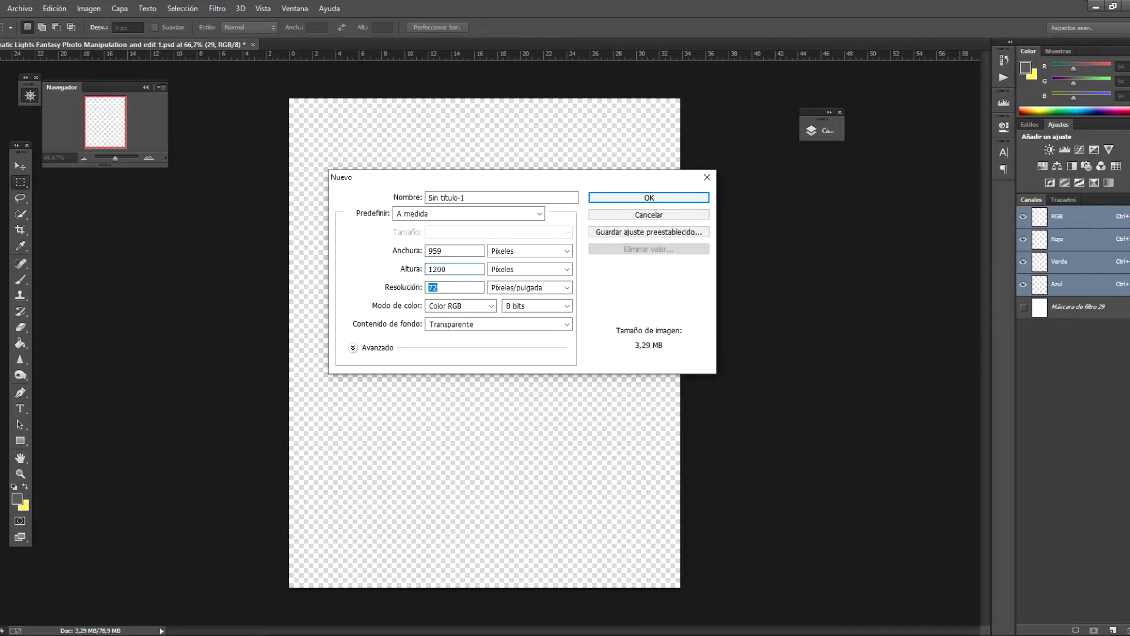
{"action": "key", "text": "Tab"}
{"action": "key", "text": "Tab"}
{"action": "key", "text": "Tab"}
{"action": "key", "text": "alt+Down"}
{"action": "key", "text": "Return"}
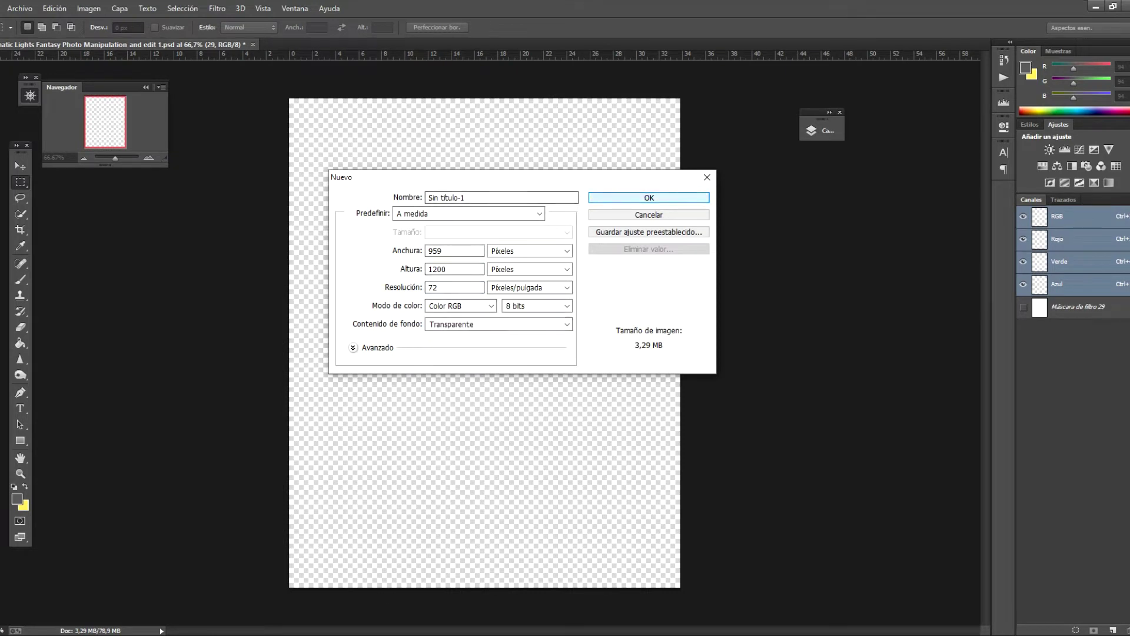
{"action": "key", "text": "Return"}
Step: Place the sunset sky image 29 into the document
{"action": "key", "text": "v"}
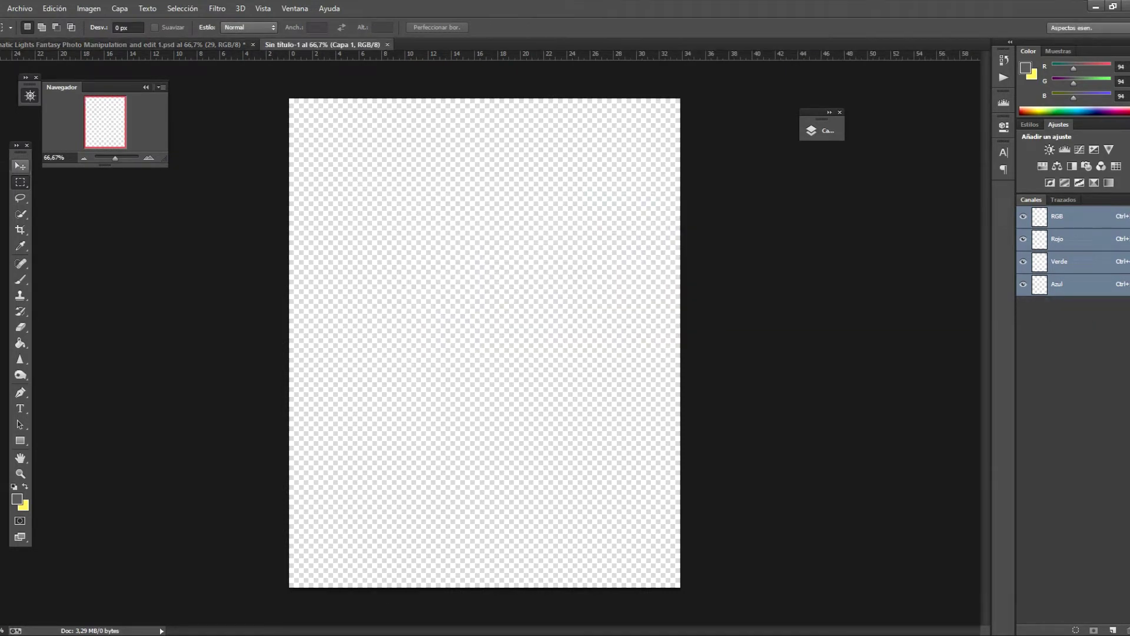
{"action": "left_click", "coordinate": [19, 9]}
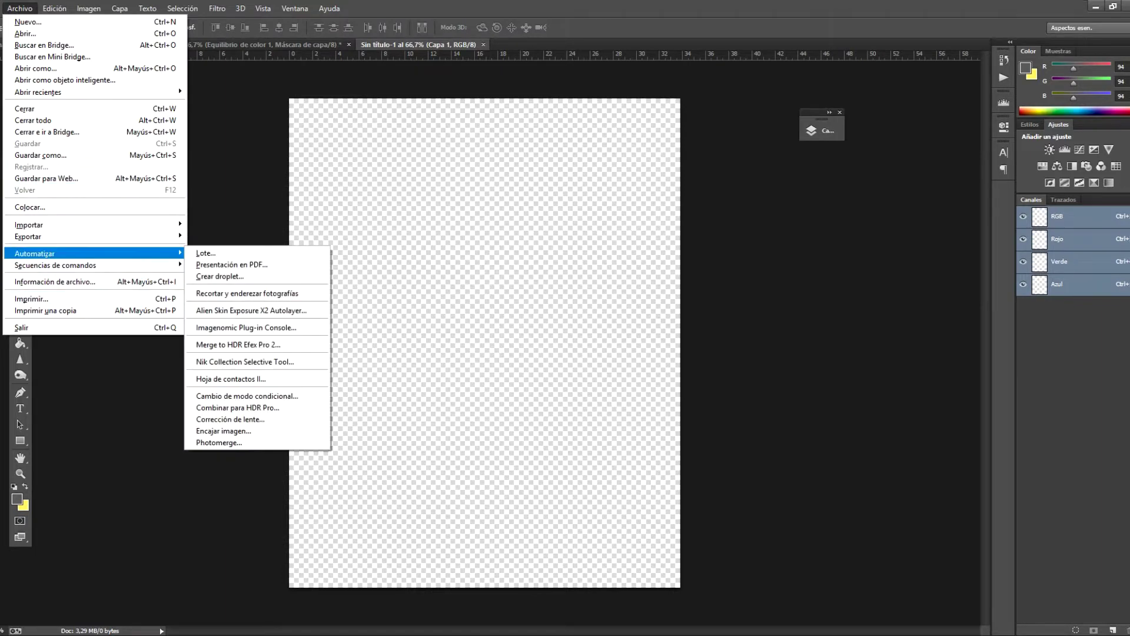
{"action": "left_click", "coordinate": [29, 207]}
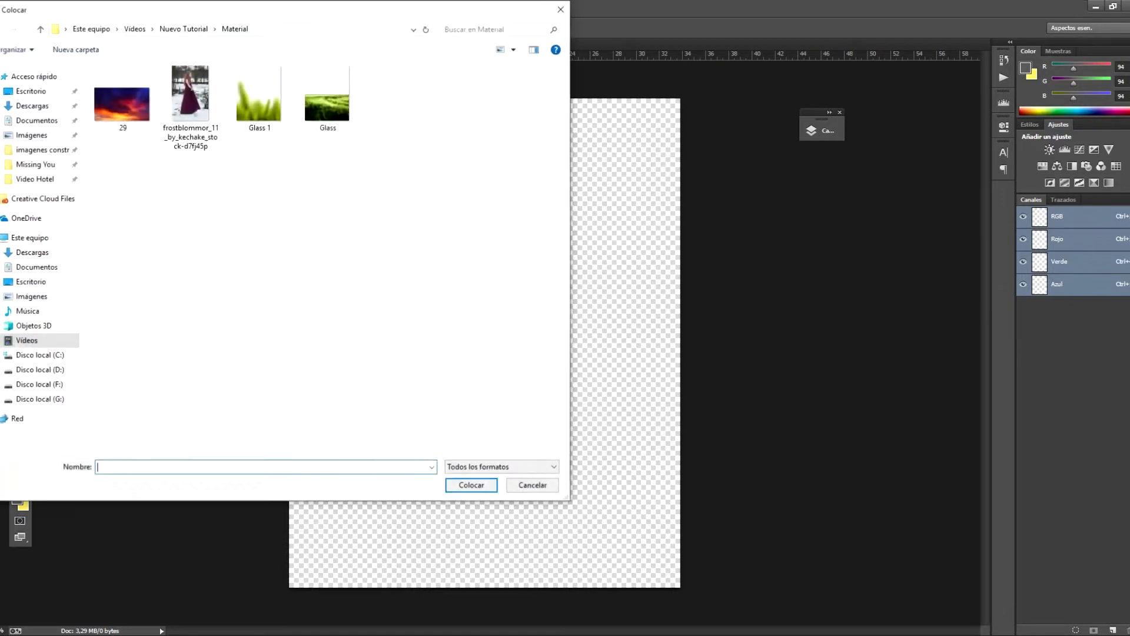
{"action": "left_click", "coordinate": [327, 100]}
{"action": "double_click", "coordinate": [121, 104]}
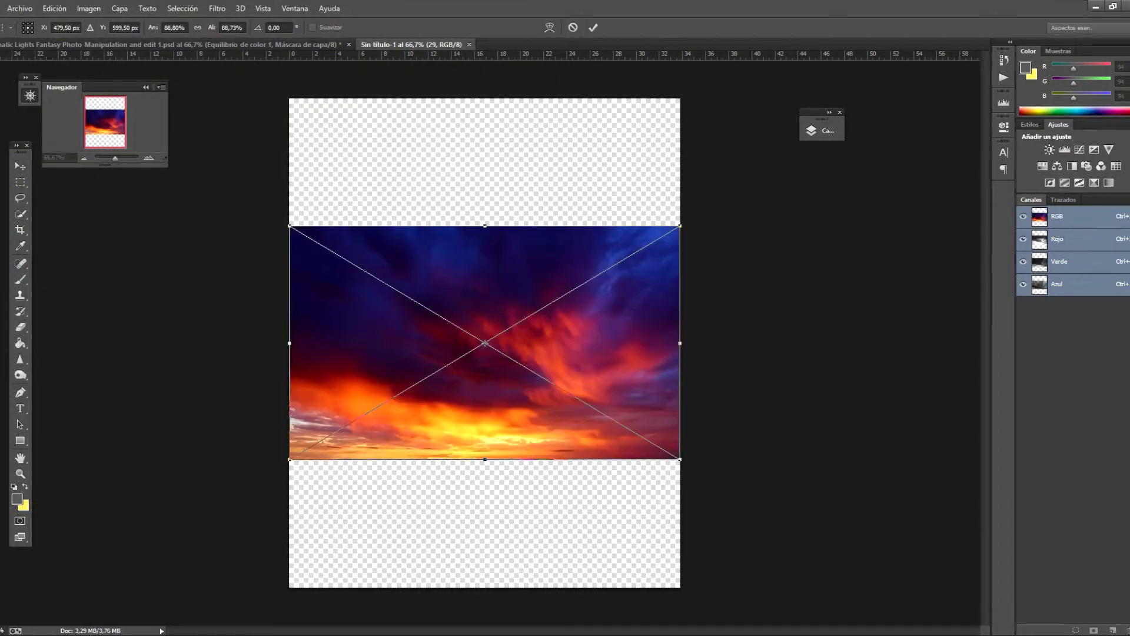
Step: Scale the sky to about 120%, move it to the canvas top, and add a Color Balance adjustment
{"action": "left_click", "coordinate": [55, 8]}
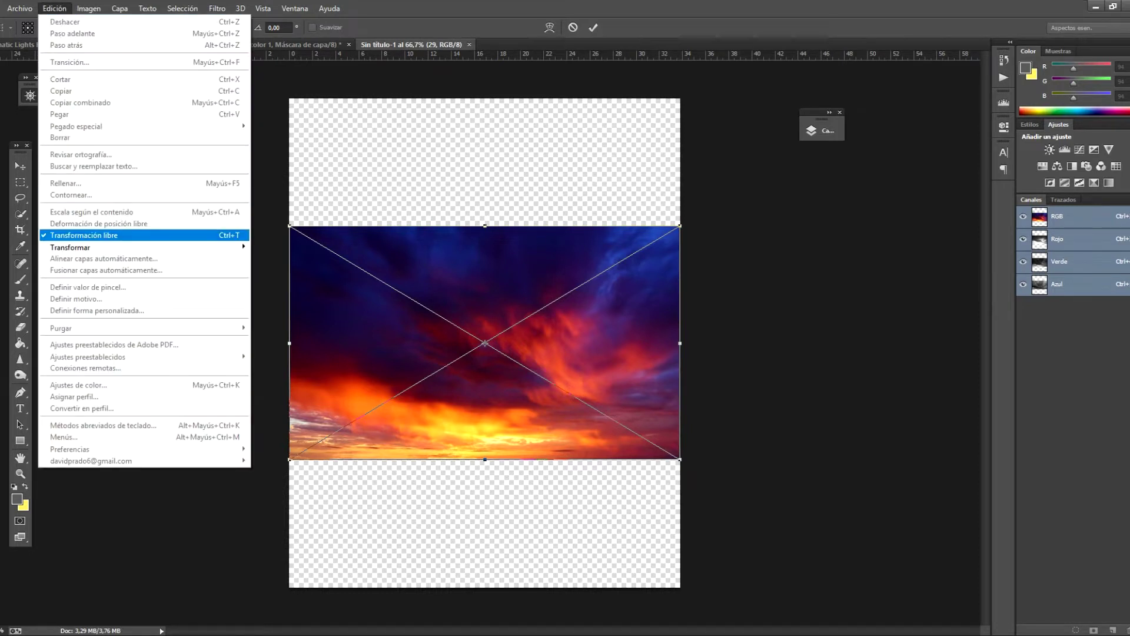
{"action": "key", "text": "Escape"}
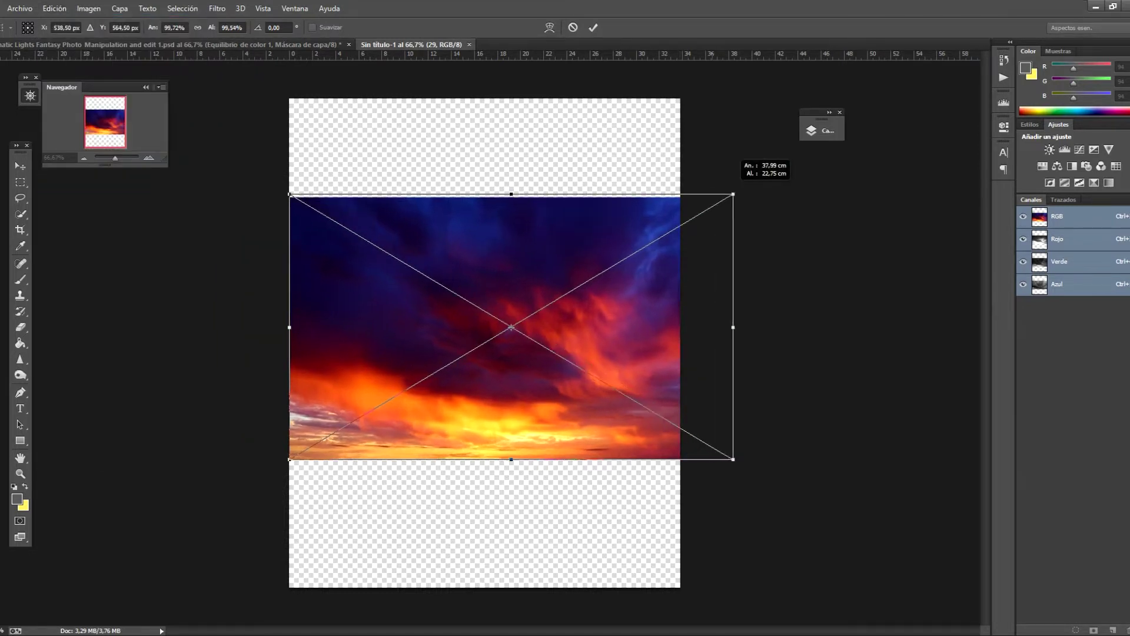
{"action": "left_click_drag", "start_coordinate": [679, 225], "coordinate": [817, 144]}
{"action": "left_click_drag", "start_coordinate": [640, 311], "coordinate": [580, 250]}
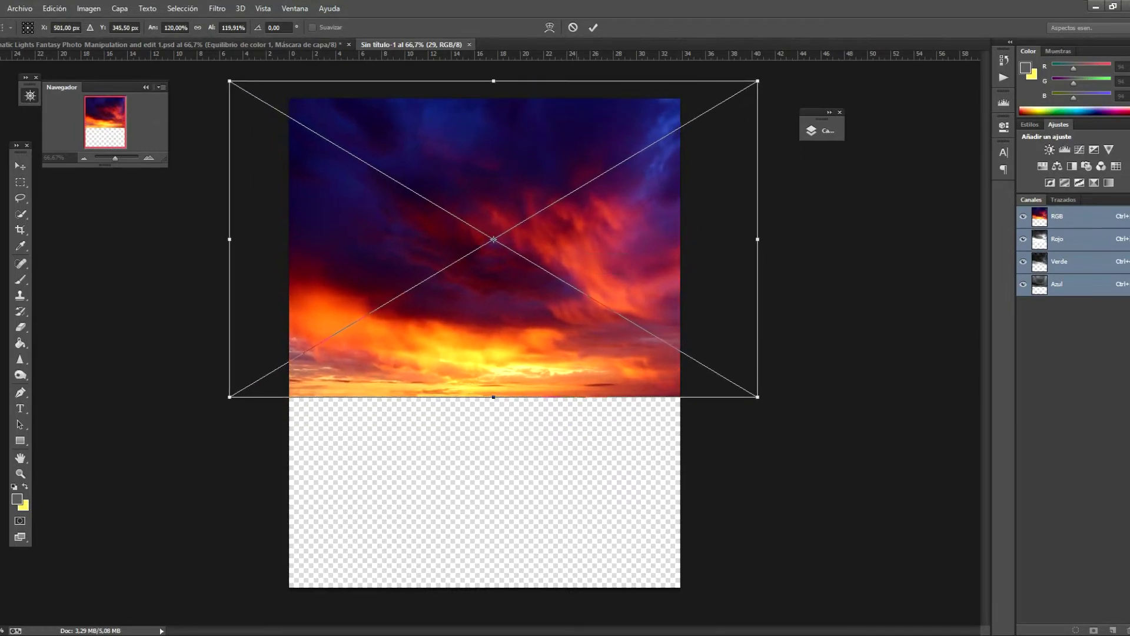
{"action": "key", "text": "Return"}
{"action": "left_click_drag", "start_coordinate": [564, 269], "coordinate": [566, 281]}
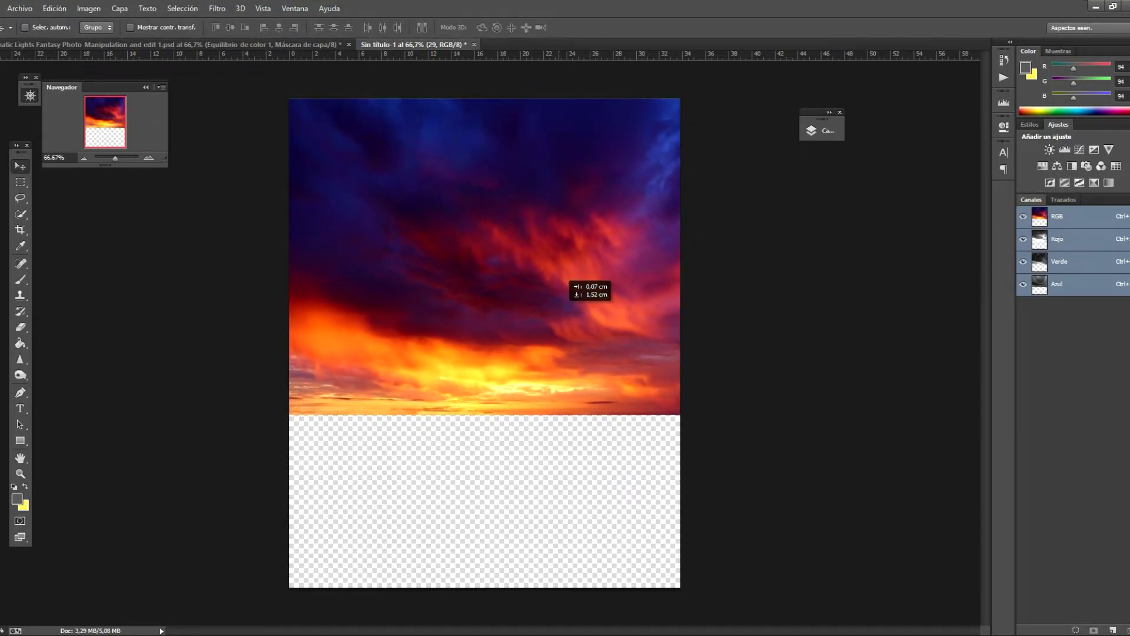
{"action": "key", "text": "F7"}
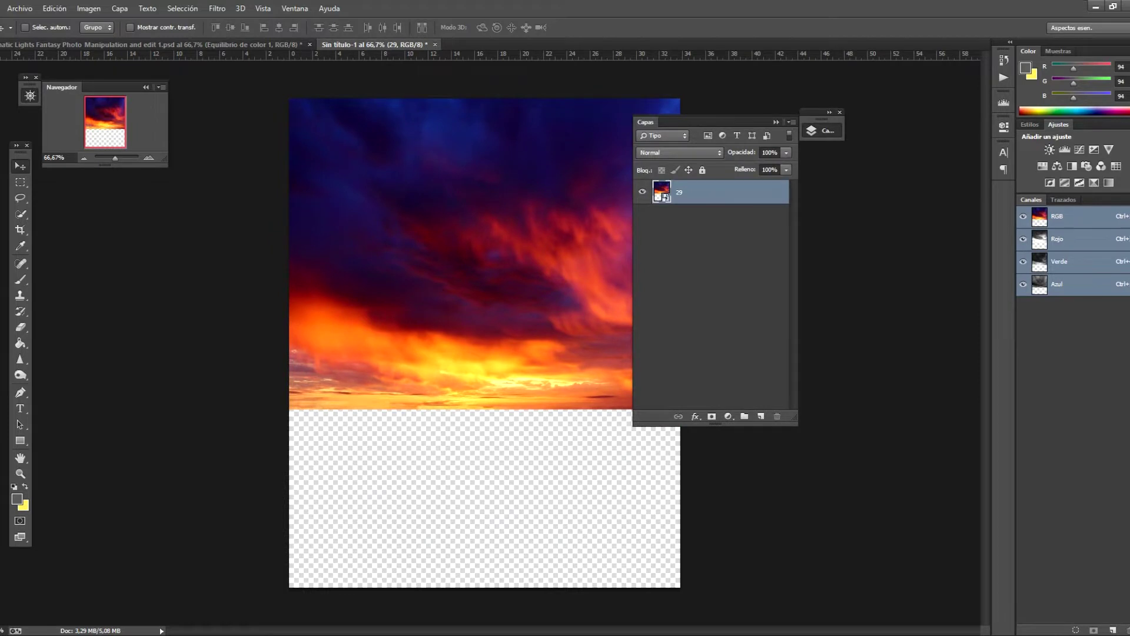
{"action": "left_click", "coordinate": [1057, 166]}
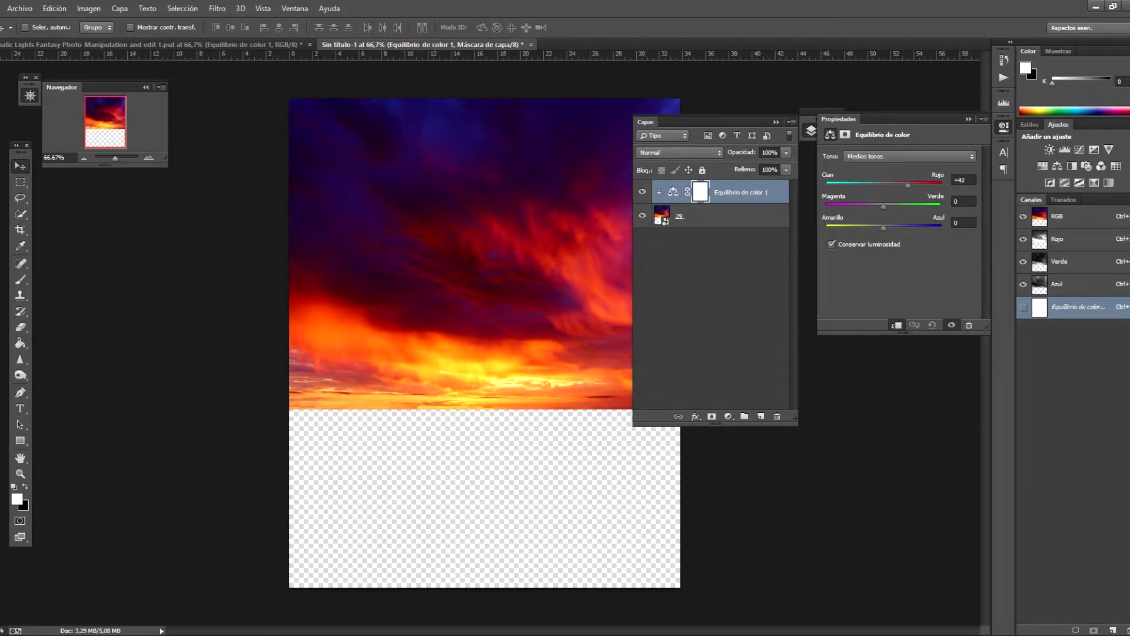
Step: Set the Color Balance midtones to Magenta/Green +4 and Yellow/Blue -15
{"action": "type", "text": "-35"}
{"action": "key", "text": "Return"}
{"action": "type", "text": "4"}
{"action": "key", "text": "Return"}
{"action": "left_click_drag", "start_coordinate": [874, 228], "coordinate": [874, 228]}
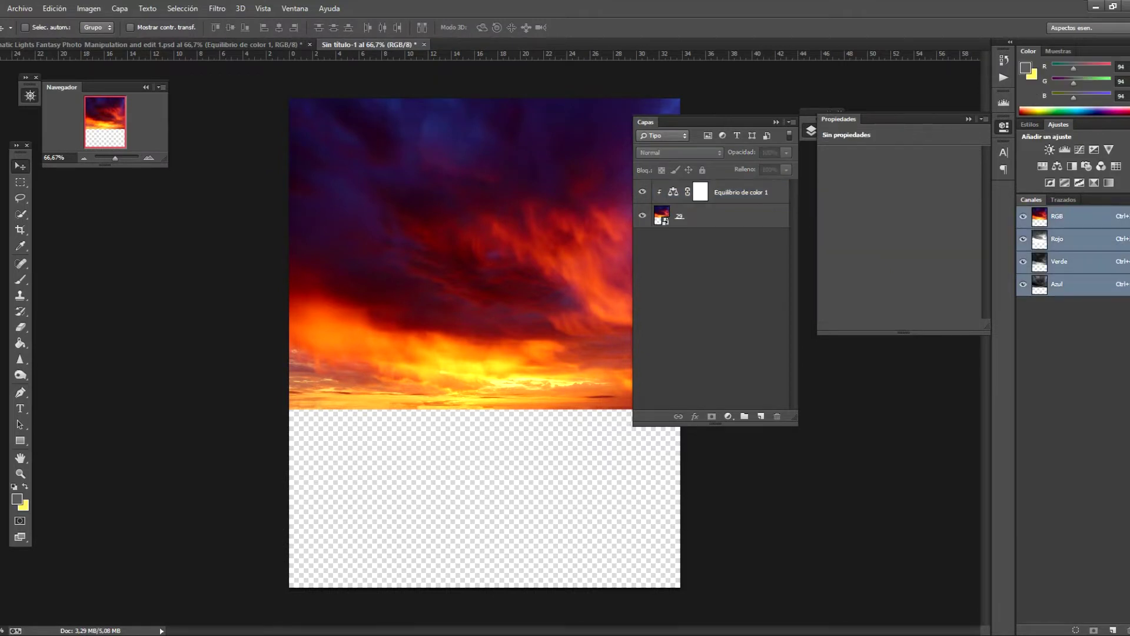
{"action": "left_click", "coordinate": [969, 119]}
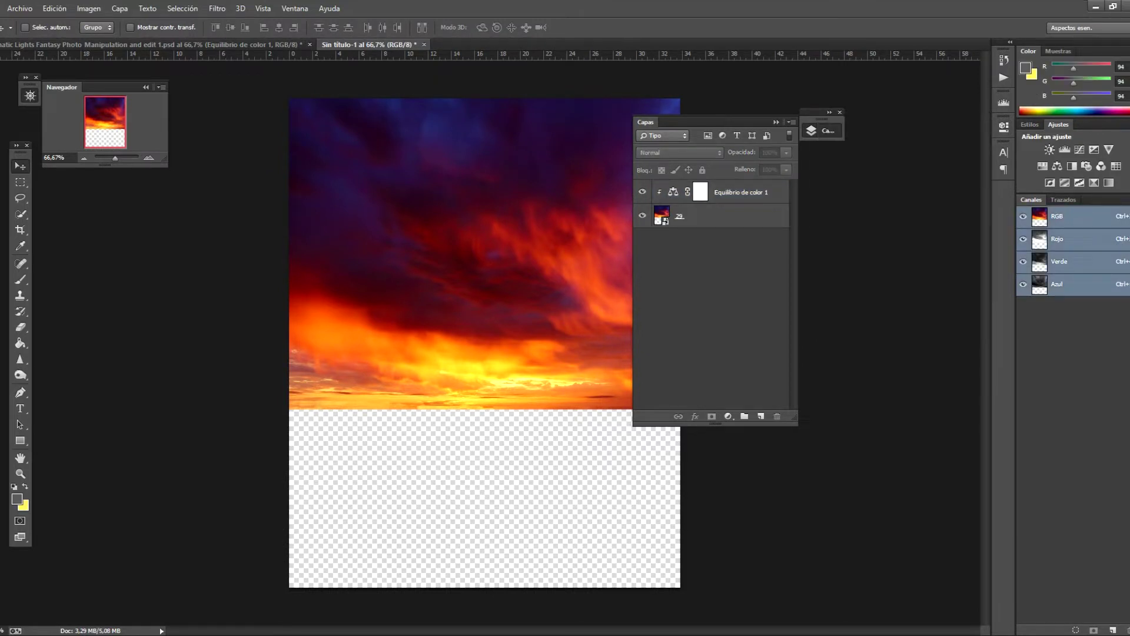
{"action": "left_click", "coordinate": [19, 8]}
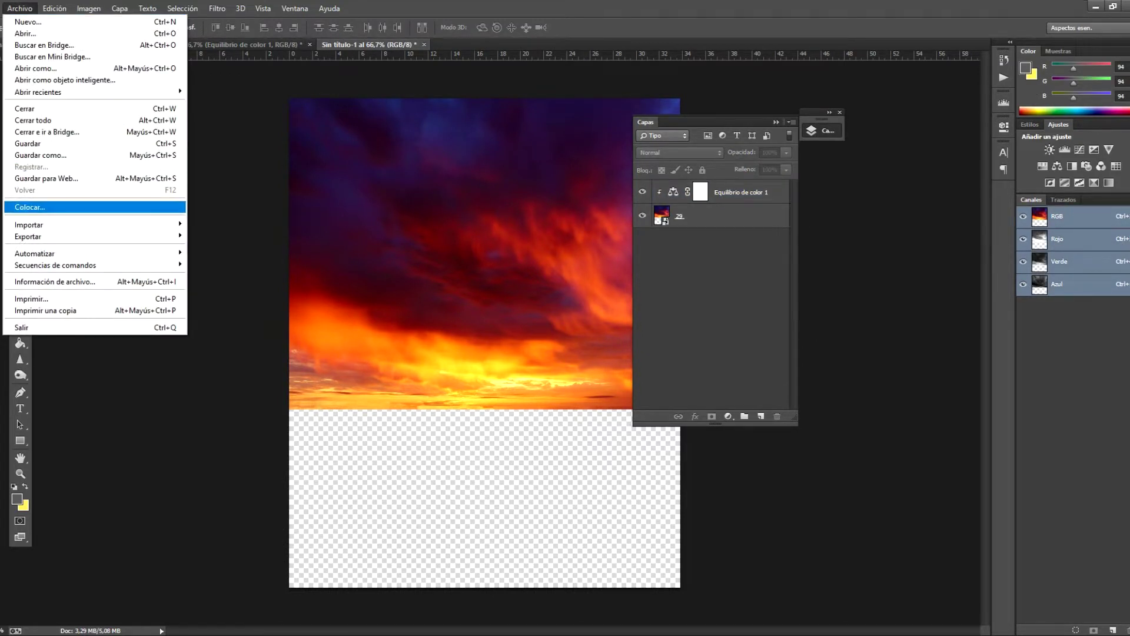
Step: Place the Glass grass-field image and drag it down into the lower half of the canvas
{"action": "left_click", "coordinate": [35, 207]}
{"action": "left_click", "coordinate": [327, 100]}
{"action": "key", "text": "Return"}
{"action": "left_click_drag", "start_coordinate": [485, 342], "coordinate": [484, 394]}
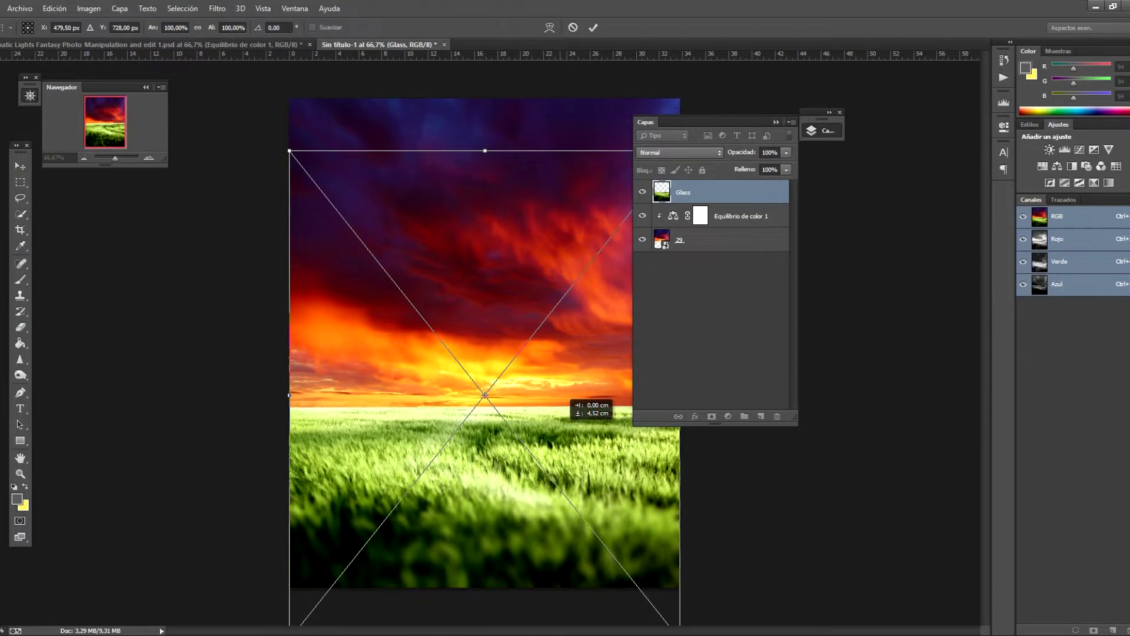
{"action": "key", "text": "Return"}
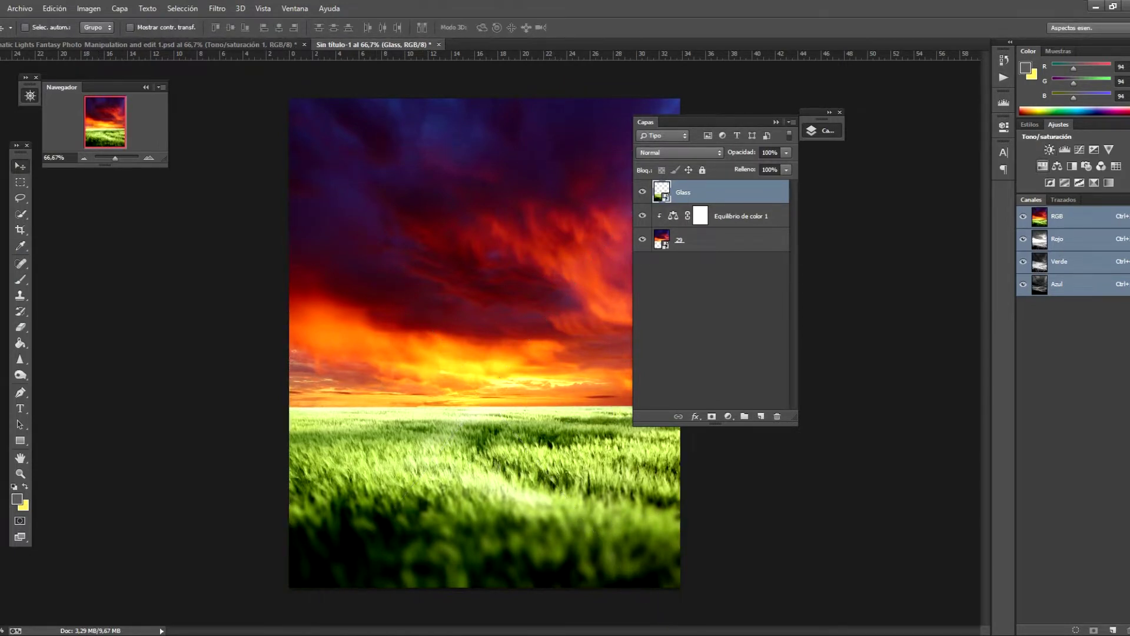
Step: Add a Hue/Saturation layer at Hue -21 clipped to the Glass layer
{"action": "left_click", "coordinate": [1043, 166]}
{"action": "left_click", "coordinate": [964, 189]}
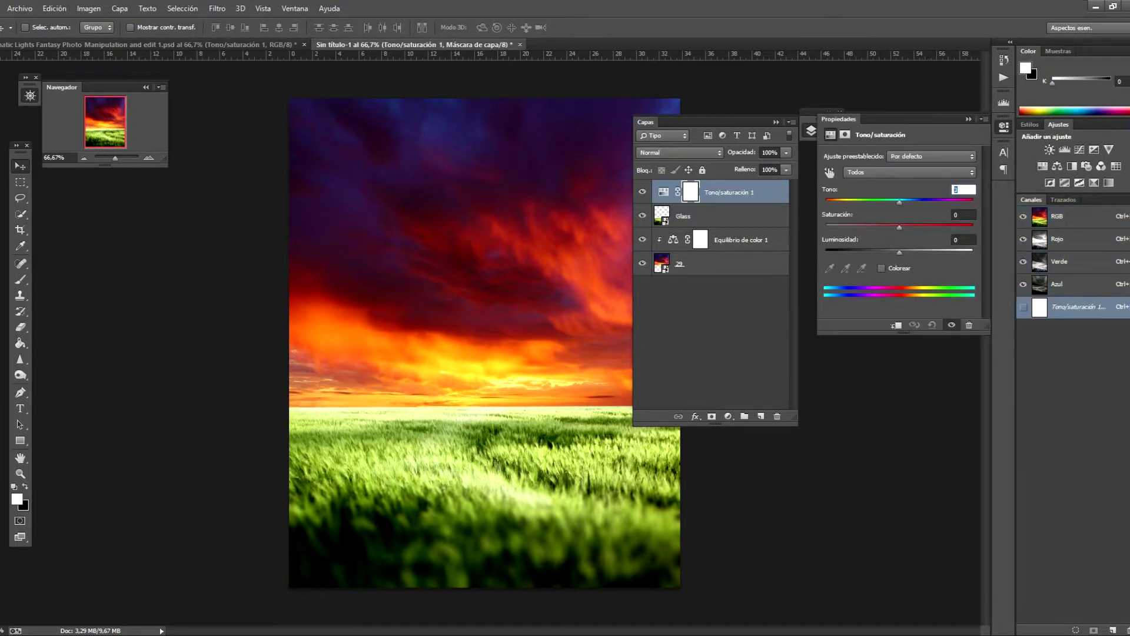
{"action": "type", "text": "21"}
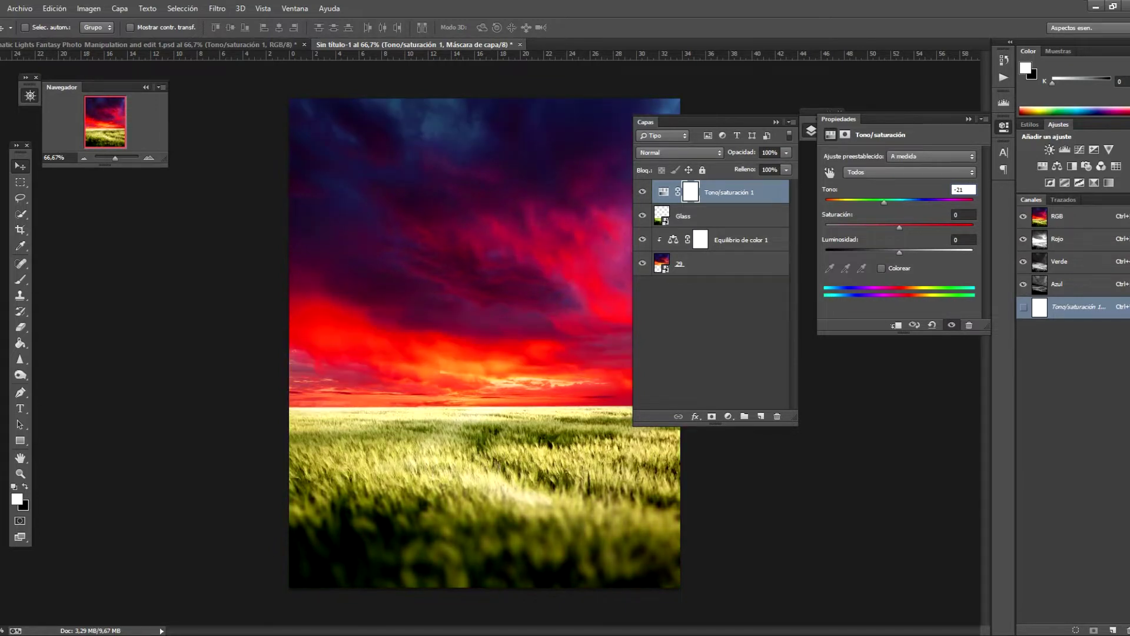
{"action": "right_click", "coordinate": [737, 192]}
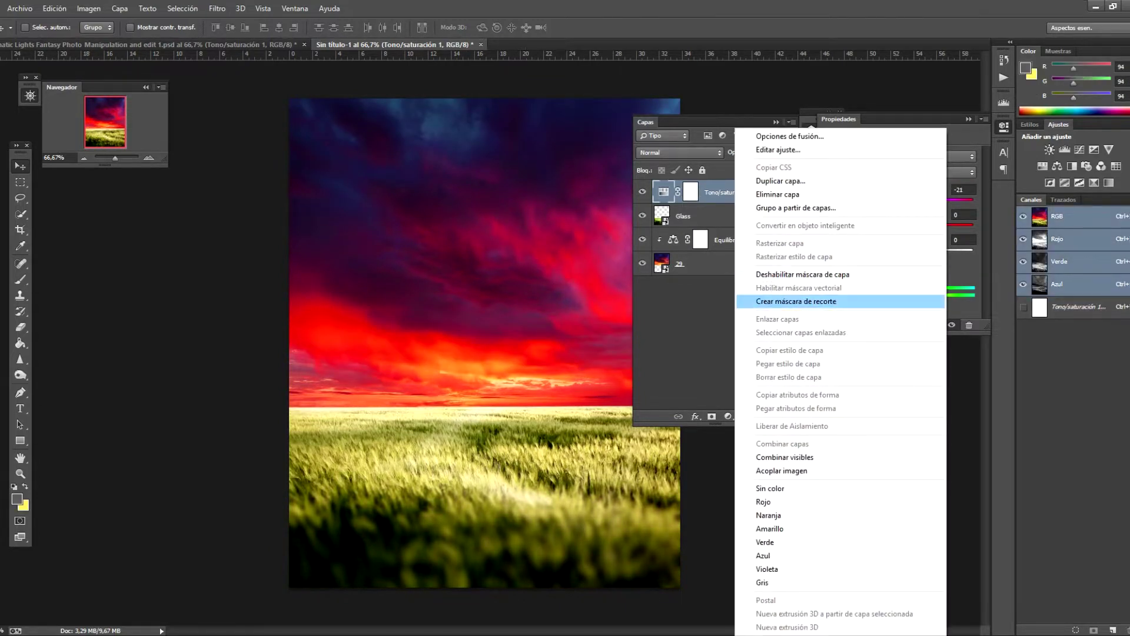
{"action": "left_click", "coordinate": [796, 301]}
Step: Select the Glass layer and shift the field slightly
{"action": "left_click", "coordinate": [741, 240]}
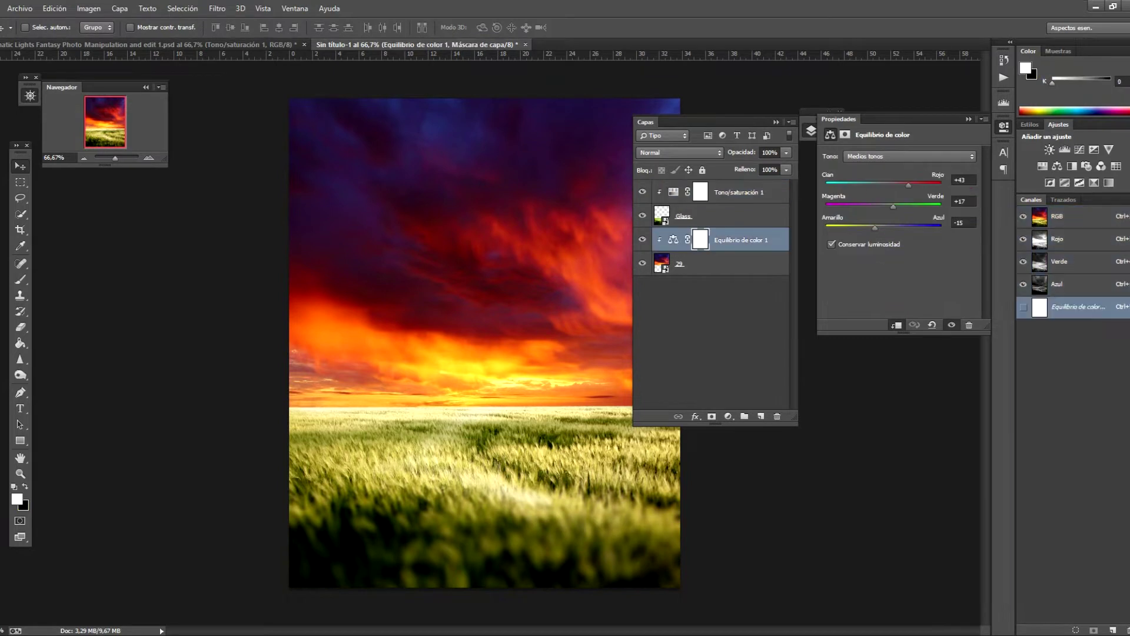
{"action": "left_click", "coordinate": [724, 215]}
{"action": "left_click", "coordinate": [699, 192]}
{"action": "key", "text": "alt+bracketleft"}
{"action": "key", "text": "alt+bracketleft"}
{"action": "key", "text": "alt+bracketleft"}
{"action": "key", "text": "alt+bracketright"}
{"action": "key", "text": "alt+bracketright"}
{"action": "key", "text": "alt+bracketright"}
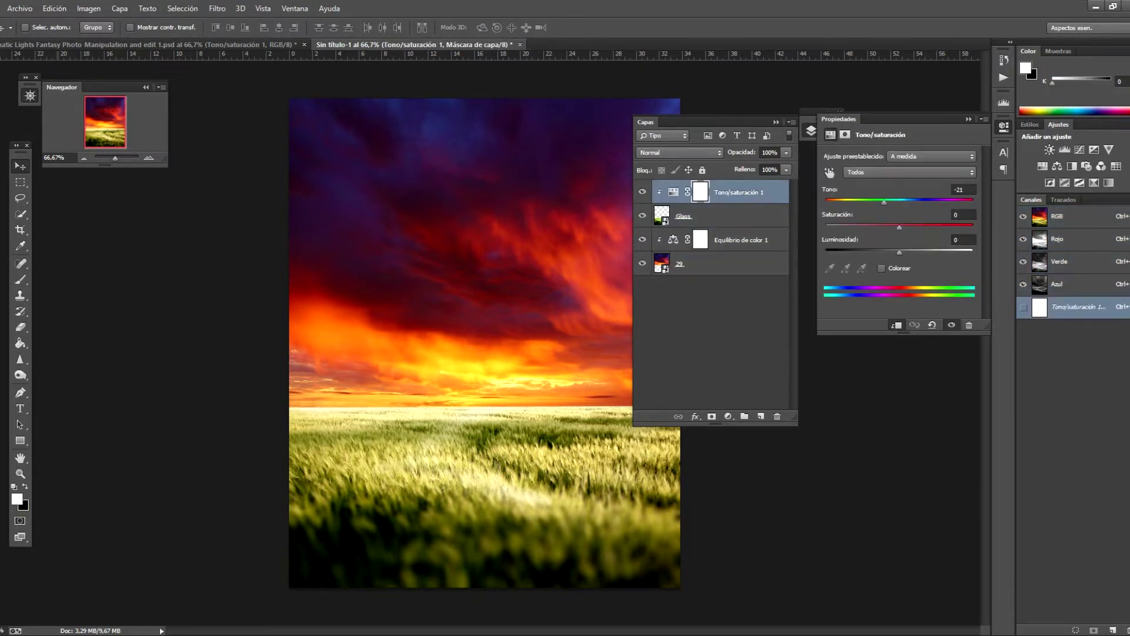
{"action": "key", "text": "alt+bracketleft"}
{"action": "left_click_drag", "start_coordinate": [512, 384], "coordinate": [513, 370]}
{"action": "key", "text": "alt+bracketright"}
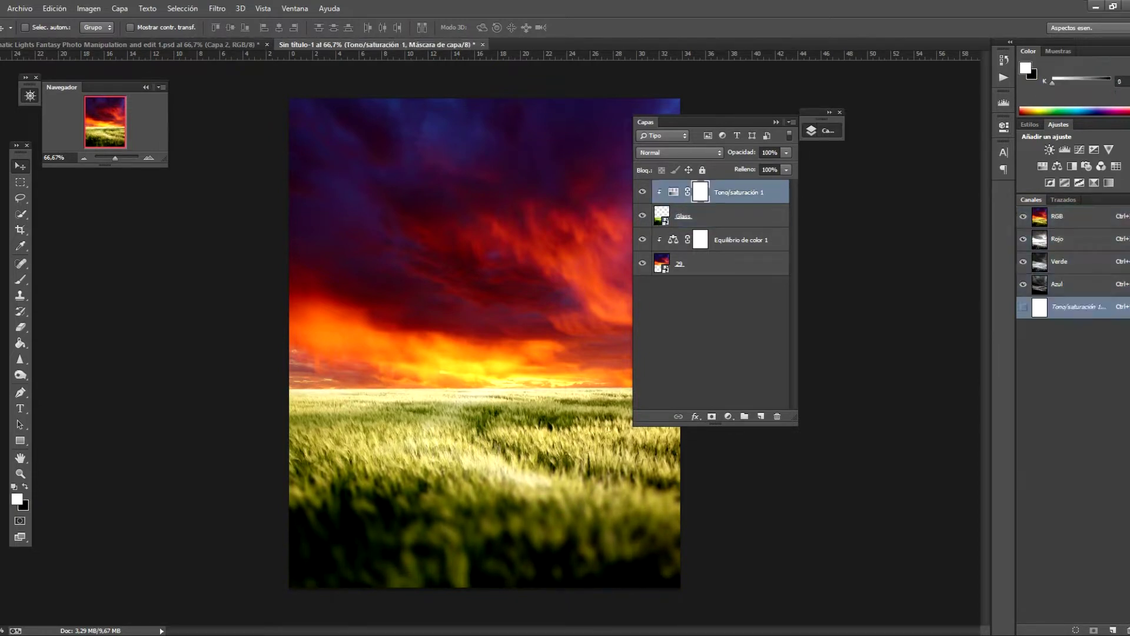
Step: Add a new layer and set up a white brush at 86 px with reduced opacity
{"action": "left_click", "coordinate": [760, 416]}
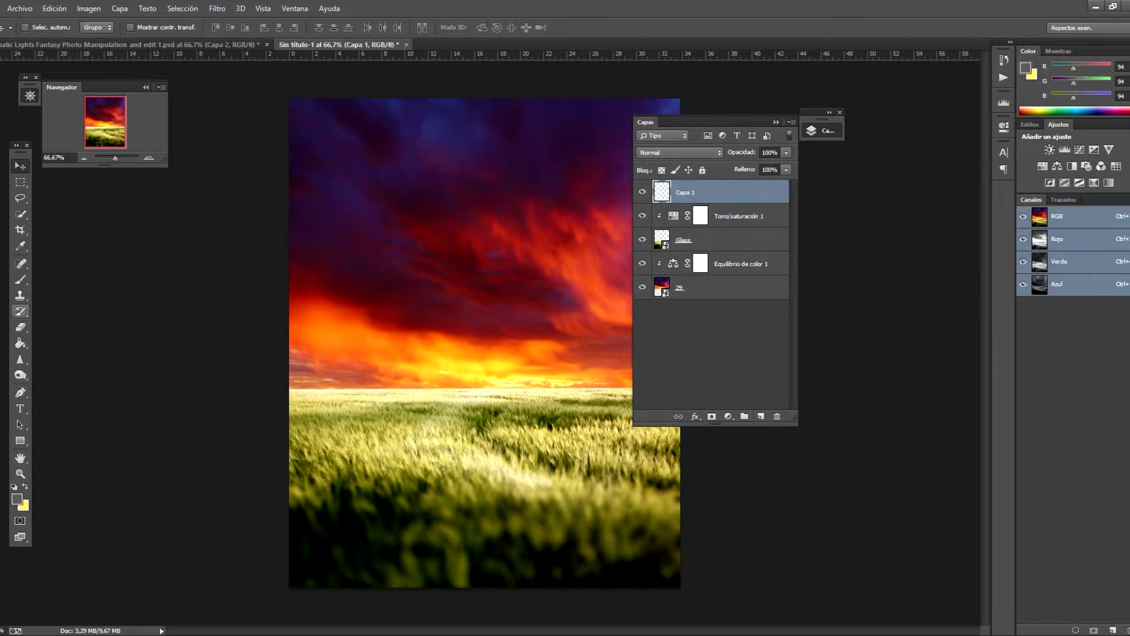
{"action": "left_click", "coordinate": [20, 279]}
{"action": "key", "text": "i"}
{"action": "left_click", "coordinate": [17, 499]}
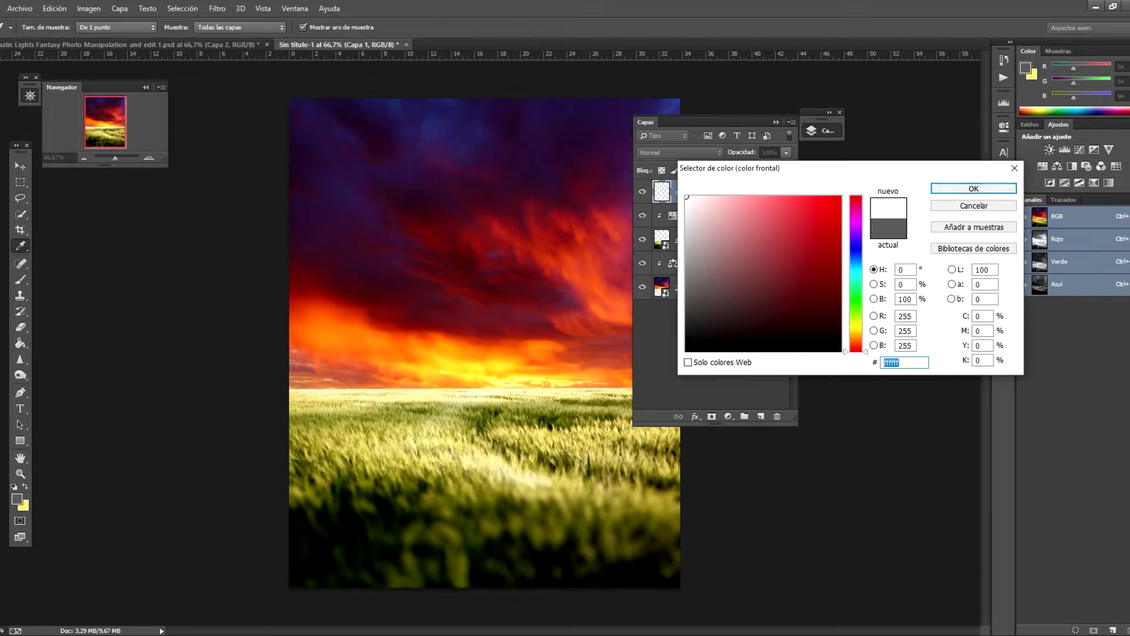
{"action": "key", "text": "Return"}
{"action": "right_click", "coordinate": [413, 341]}
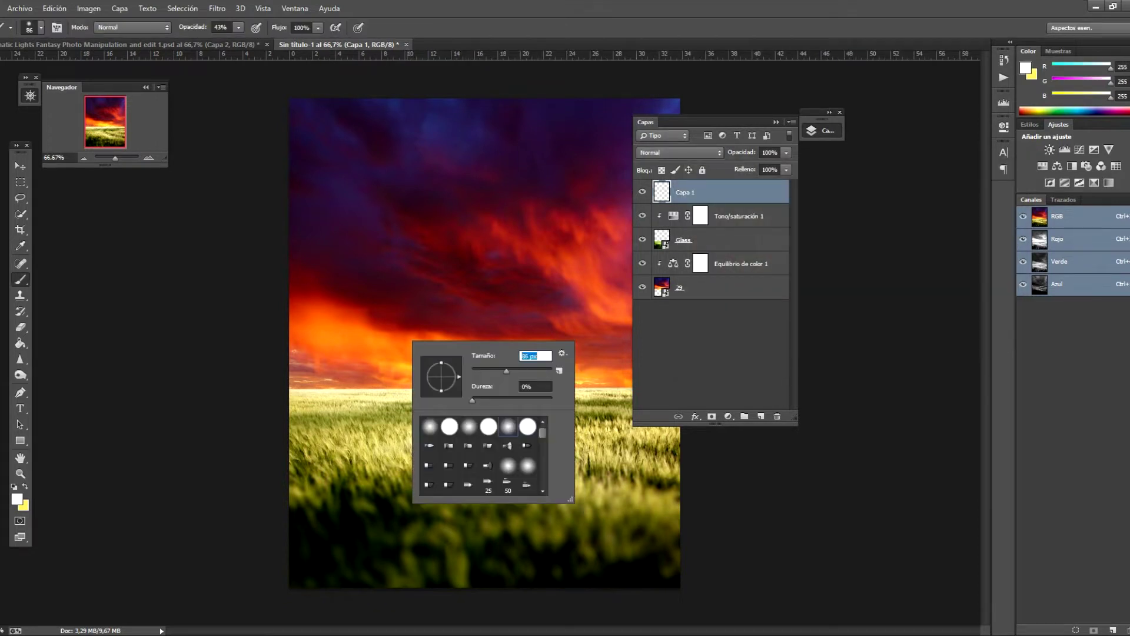
{"action": "type", "text": "86"}
{"action": "key", "text": "Return"}
{"action": "key", "text": "5"}
{"action": "key", "text": "4"}
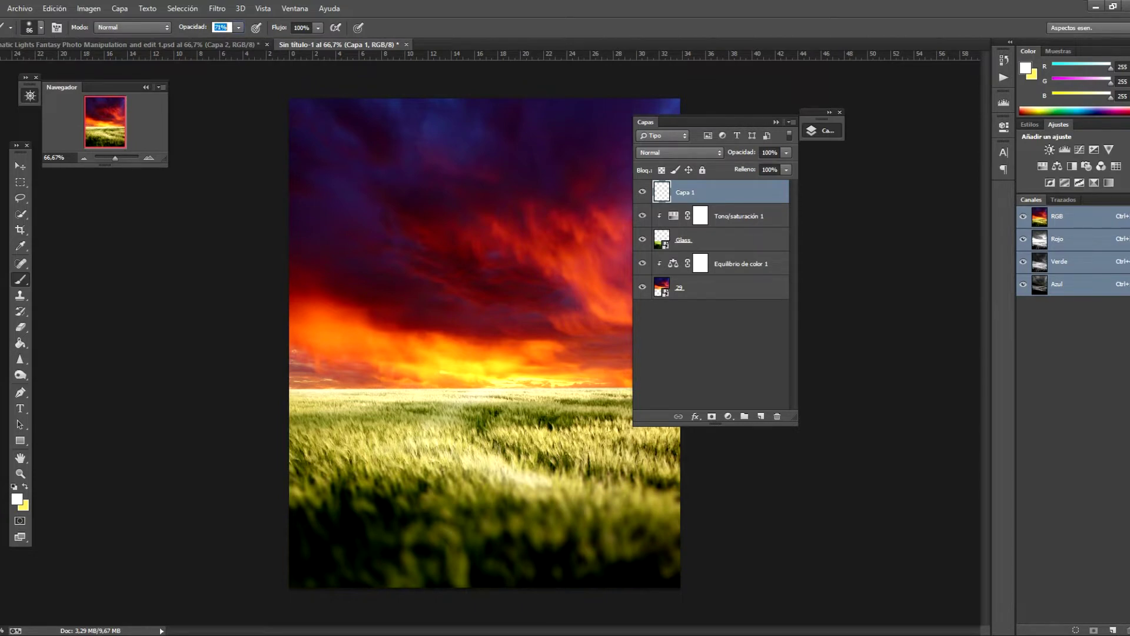
{"action": "key", "text": "Down"}
{"action": "key", "text": "Down"}
{"action": "key", "text": "Return"}
Step: Stretch the white glow into a wide, thin band along the horizon
{"action": "left_click", "coordinate": [54, 8]}
{"action": "left_click", "coordinate": [118, 235]}
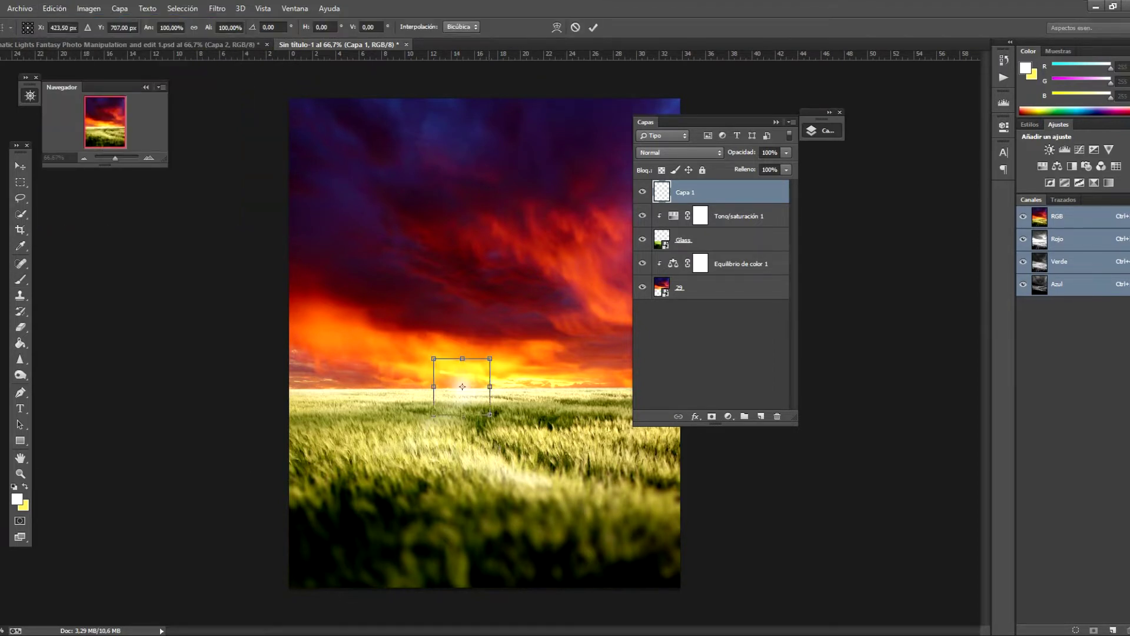
{"action": "left_click_drag", "start_coordinate": [490, 358], "coordinate": [616, 236]}
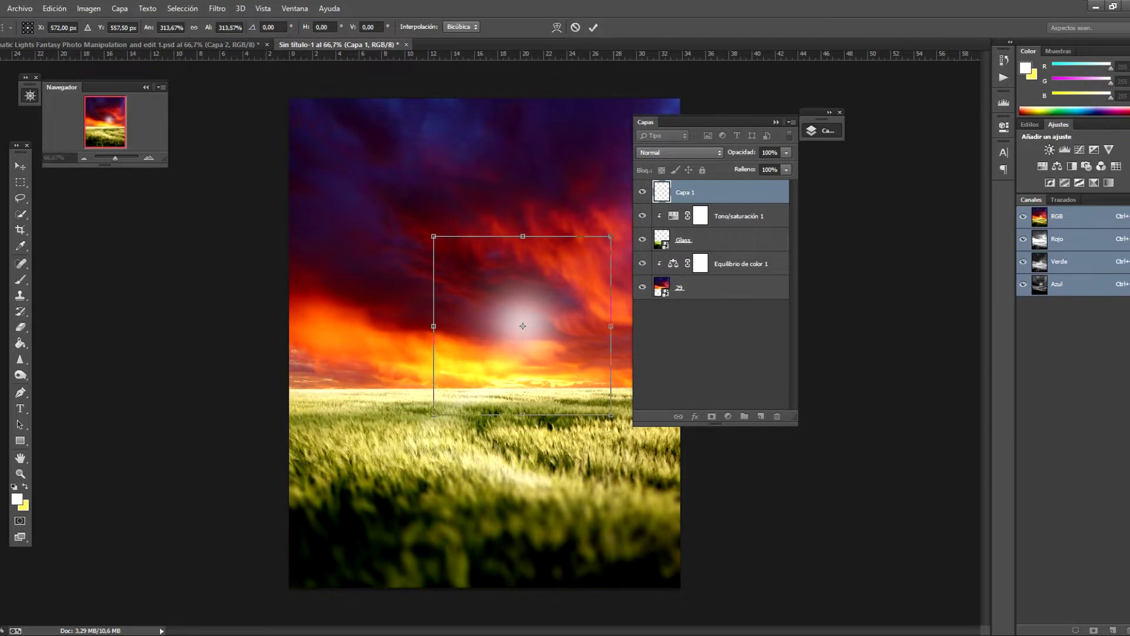
{"action": "left_click_drag", "start_coordinate": [615, 327], "coordinate": [1043, 326]}
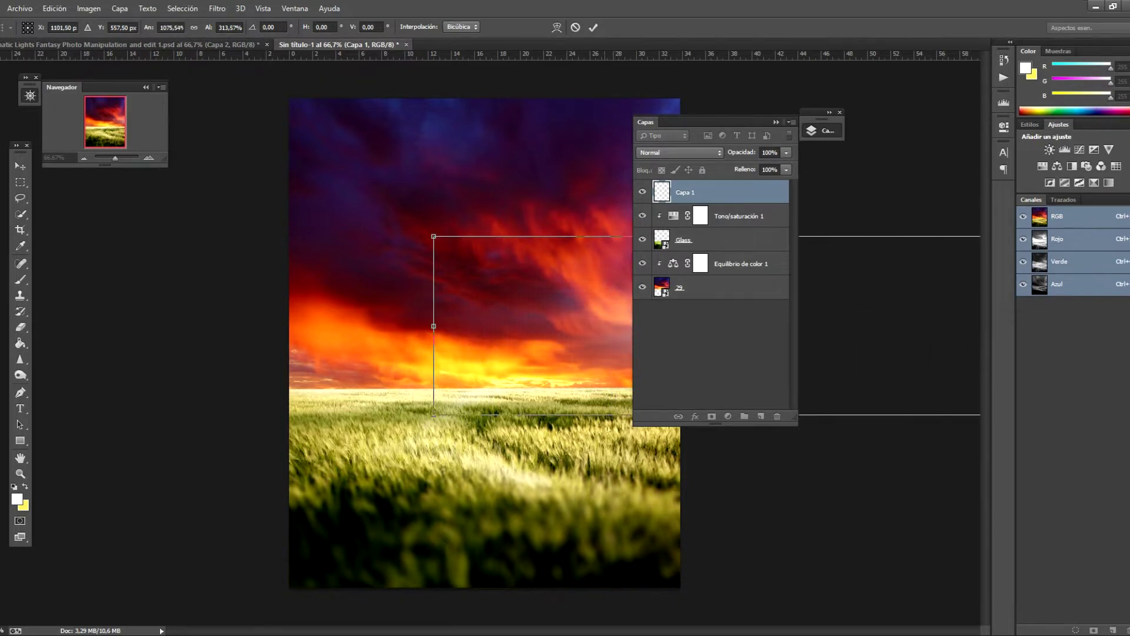
{"action": "mouse_move", "coordinate": [581, 236]}
{"action": "left_mouse_down"}
{"action": "mouse_move", "coordinate": [585, 348]}
{"action": "mouse_move", "coordinate": [365, 383]}
{"action": "mouse_move", "coordinate": [371, 356]}
{"action": "left_mouse_up"}
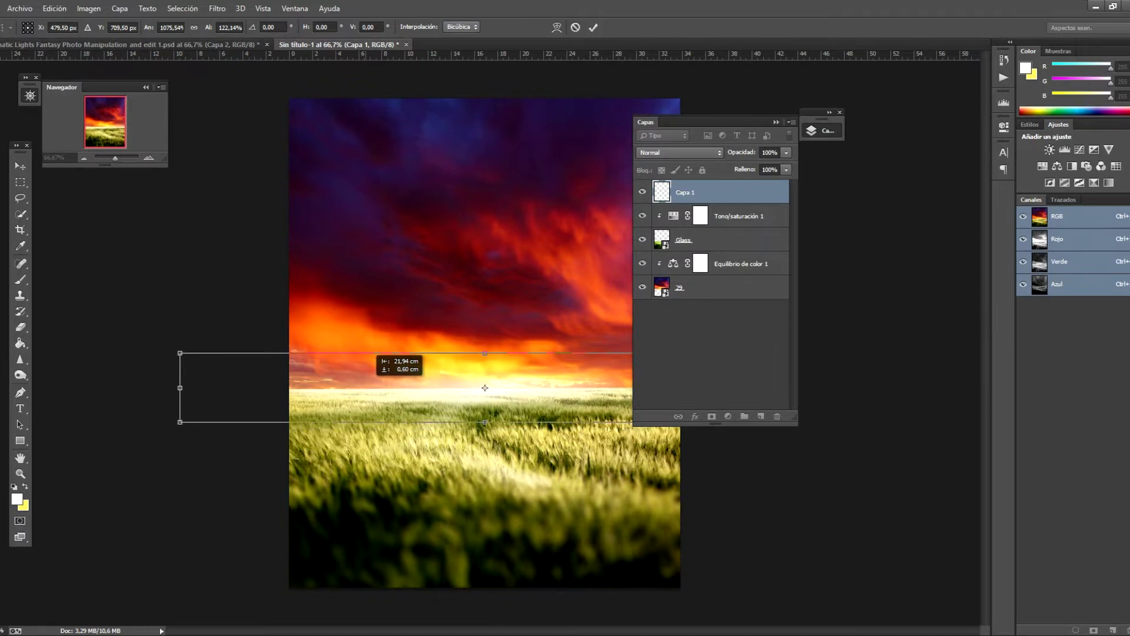
{"action": "left_click", "coordinate": [20, 279]}
{"action": "right_click", "coordinate": [689, 191]}
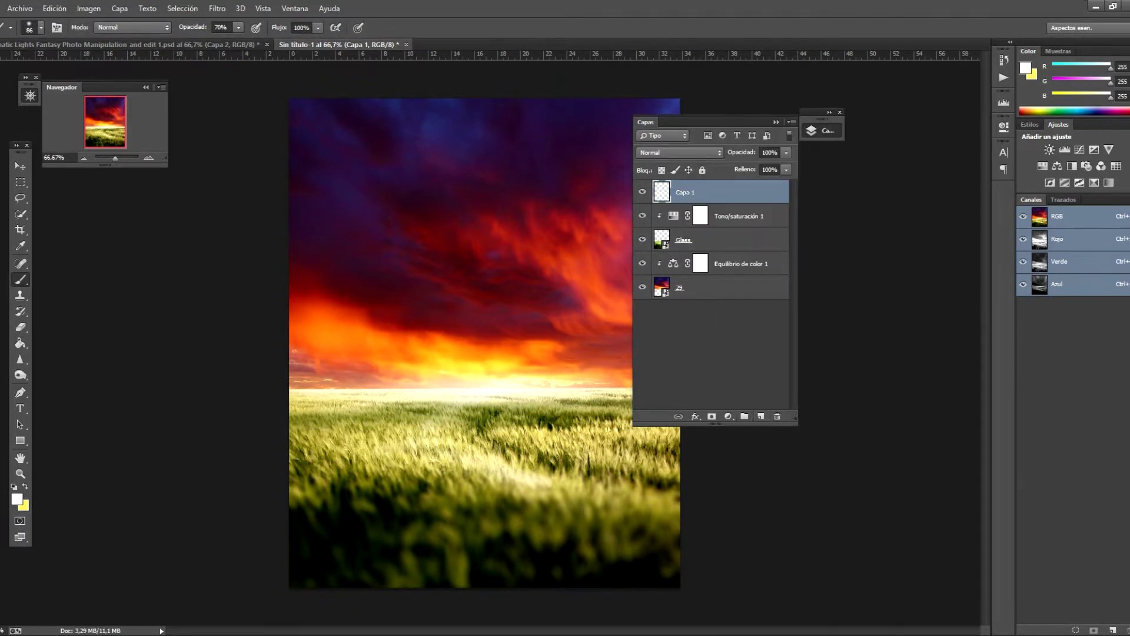
Step: Duplicate the glow layer Capa 1 and set the copy's blend mode to Trama
{"action": "right_click", "coordinate": [687, 192]}
{"action": "left_click", "coordinate": [715, 179]}
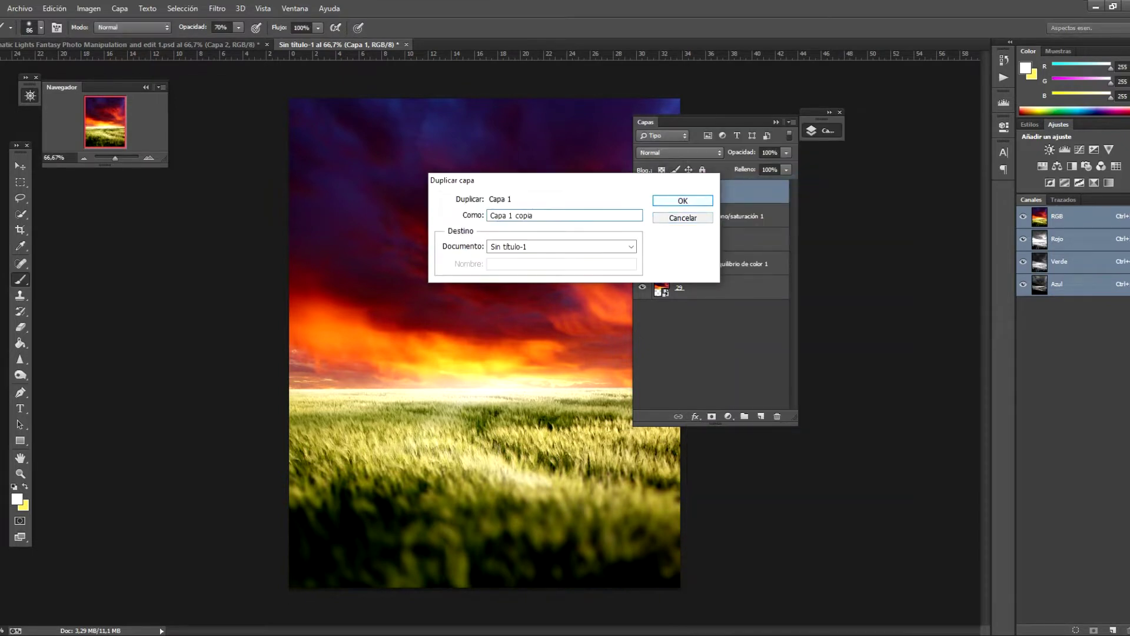
{"action": "left_click", "coordinate": [682, 200]}
{"action": "left_click", "coordinate": [678, 153]}
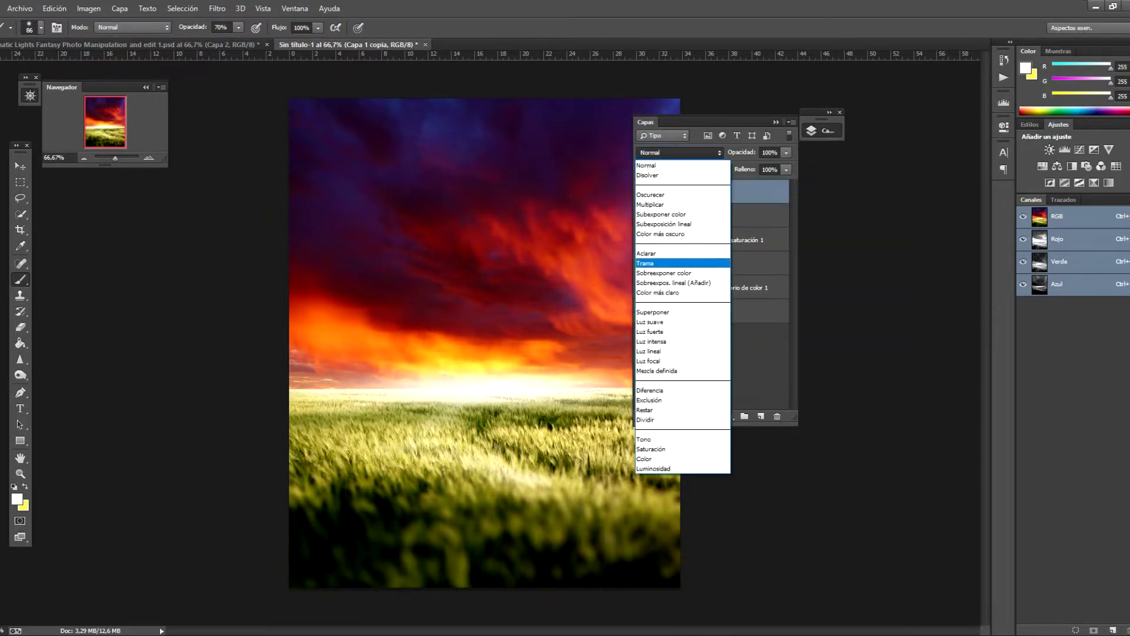
{"action": "left_click", "coordinate": [653, 263]}
{"action": "left_click", "coordinate": [642, 192]}
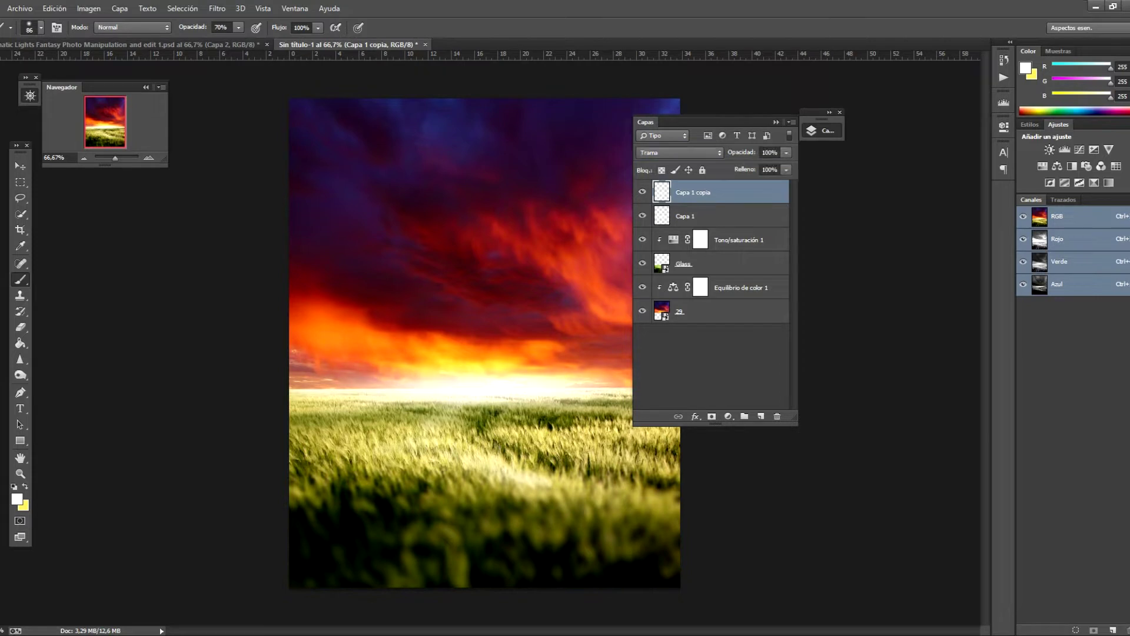
{"action": "key", "text": "v"}
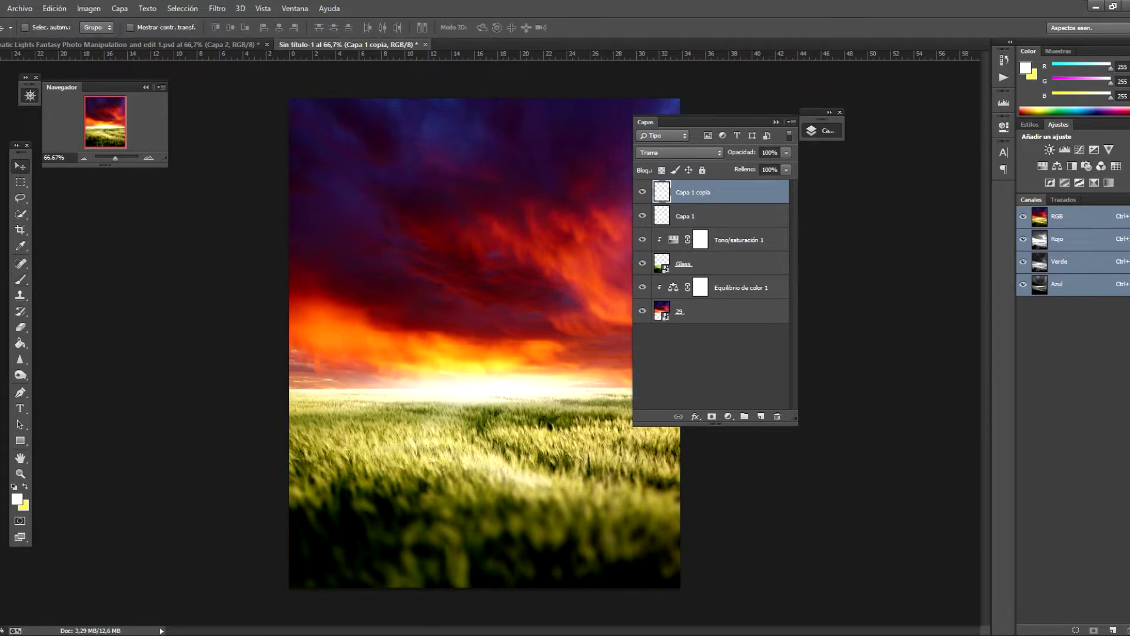
{"action": "left_click", "coordinate": [829, 112]}
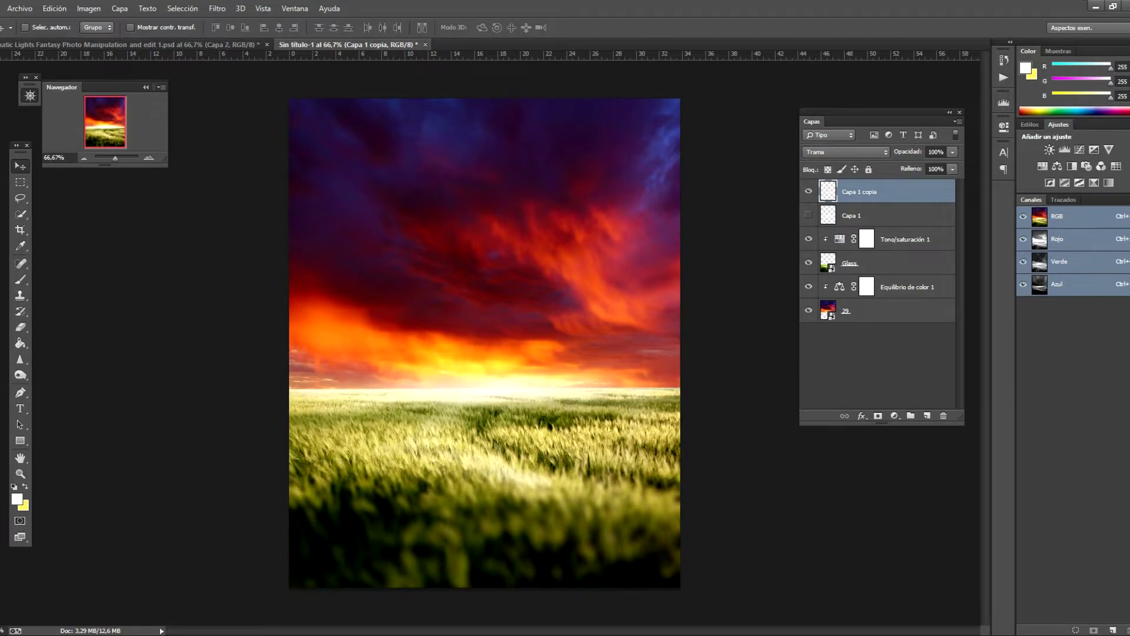
Step: Paint extra soft white light along the horizon on Capa 1
{"action": "left_click", "coordinate": [859, 216]}
{"action": "key", "text": "b"}
{"action": "left_click_drag", "start_coordinate": [683, 389], "coordinate": [292, 389]}
{"action": "left_click", "coordinate": [808, 215]}
{"action": "left_click", "coordinate": [809, 215]}
{"action": "left_click", "coordinate": [808, 215]}
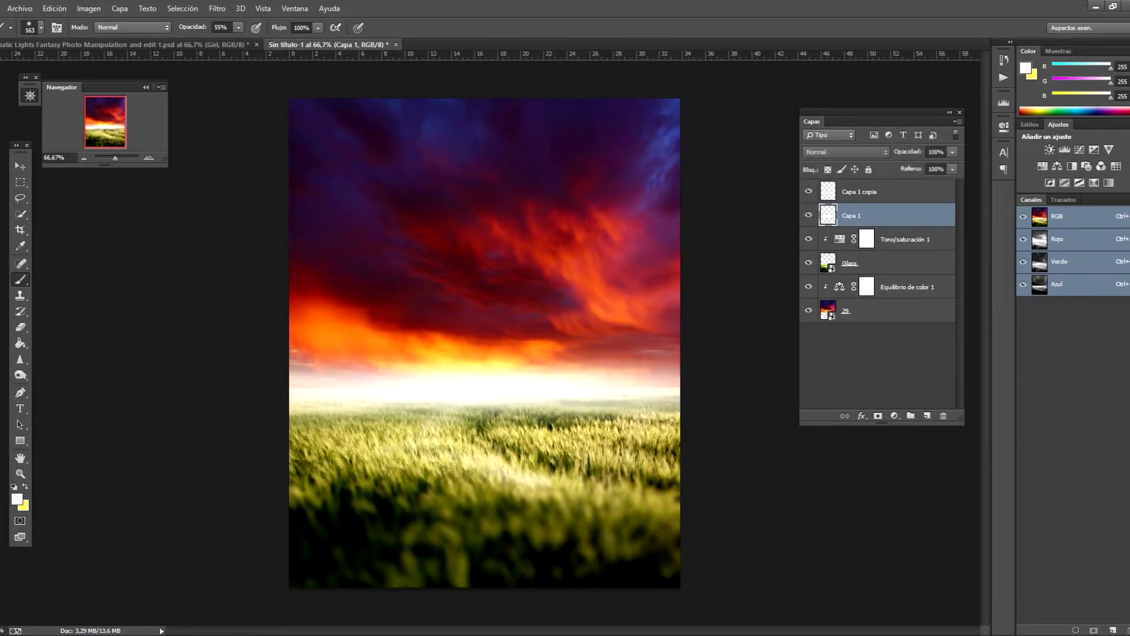
{"action": "left_click", "coordinate": [20, 166]}
{"action": "left_click", "coordinate": [19, 8]}
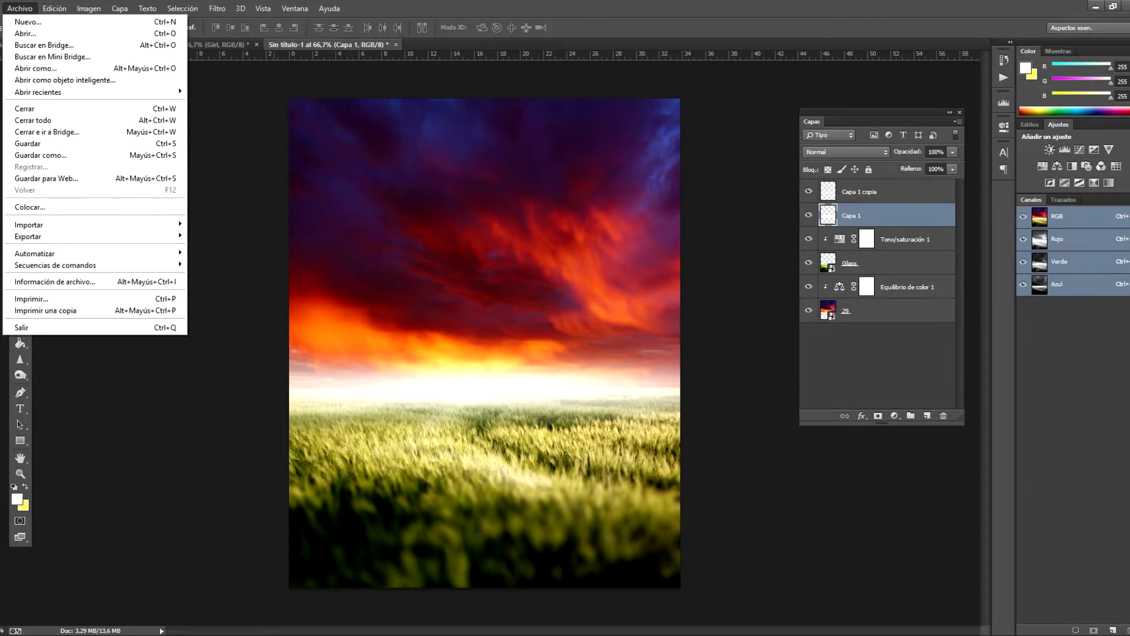
{"action": "left_click", "coordinate": [883, 263]}
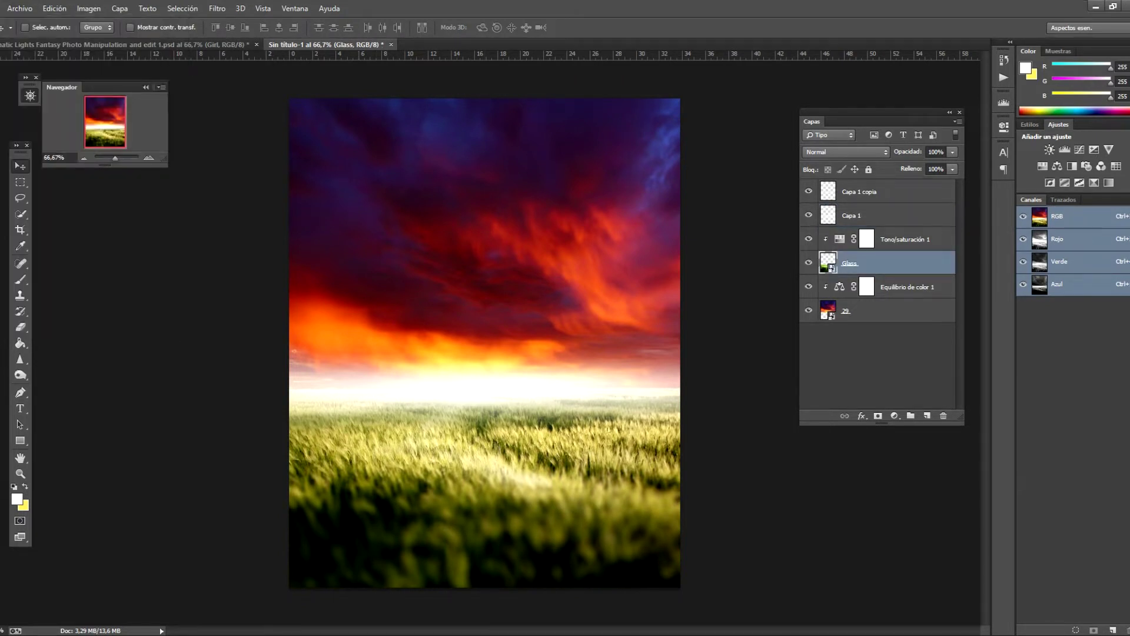
Step: Place the girl image and position her right of centre
{"action": "left_click", "coordinate": [19, 8]}
{"action": "left_click", "coordinate": [24, 207]}
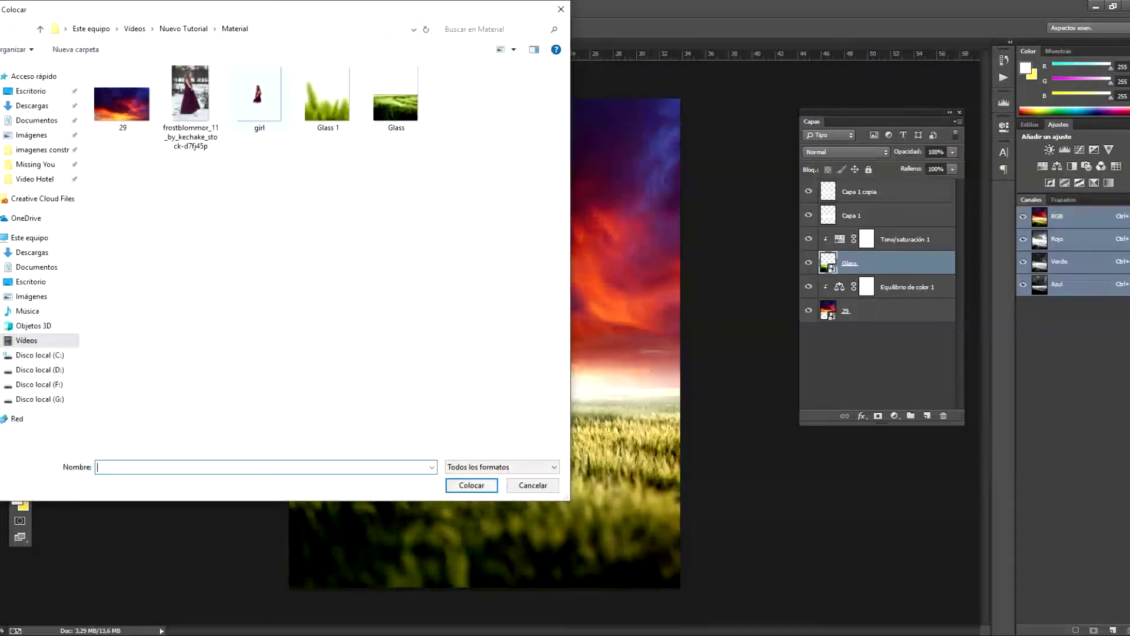
{"action": "double_click", "coordinate": [259, 97]}
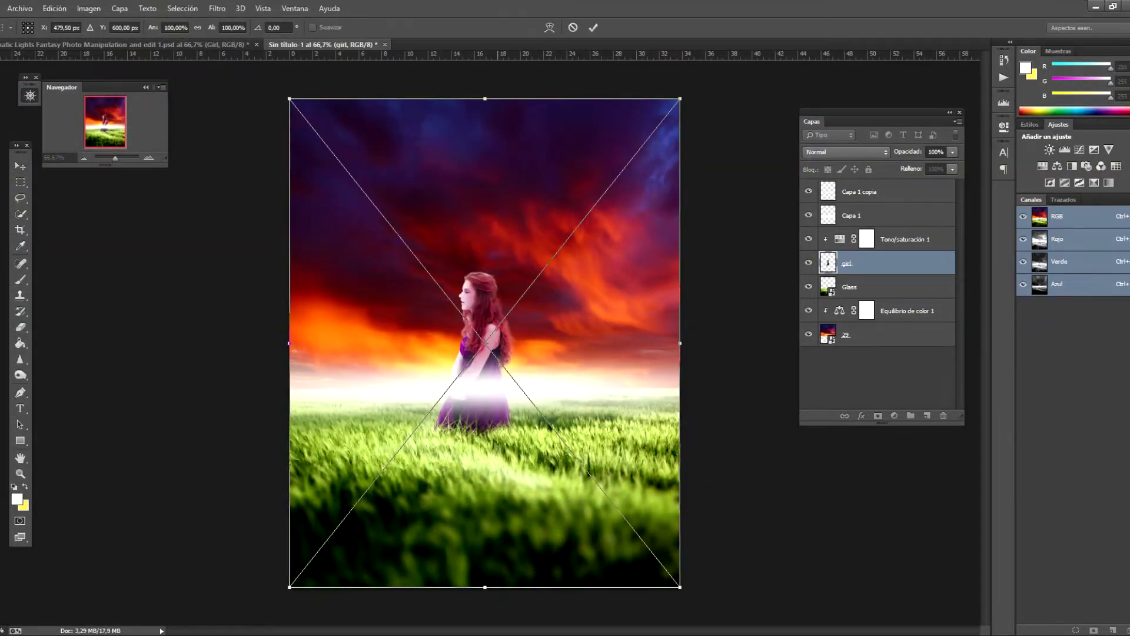
{"action": "left_click_drag", "start_coordinate": [477, 339], "coordinate": [566, 339]}
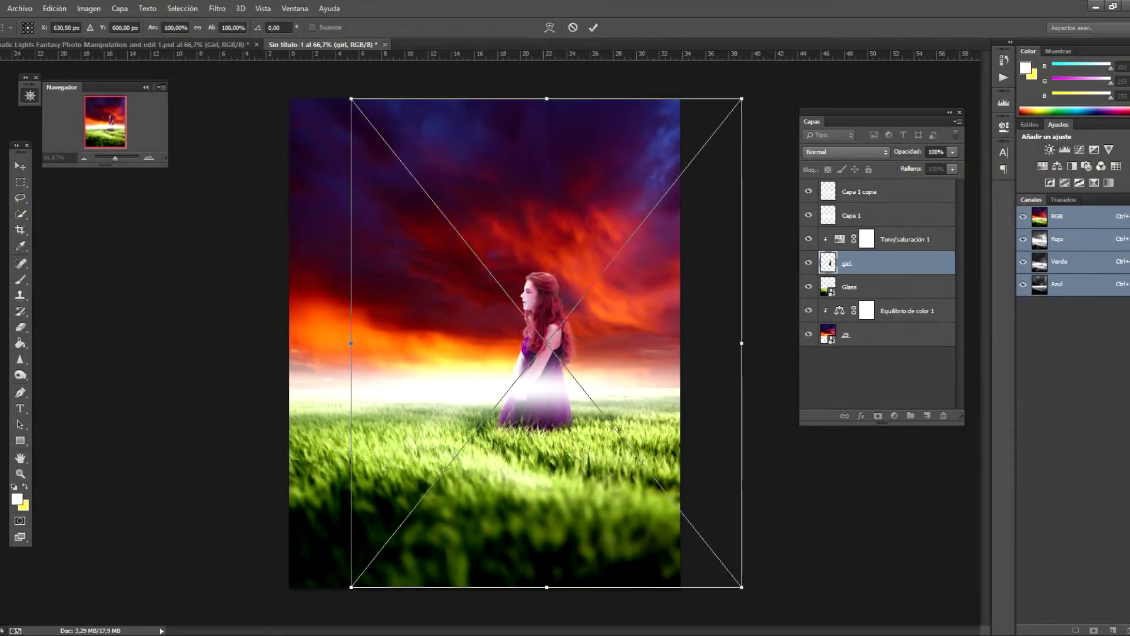
{"action": "key", "text": "Return"}
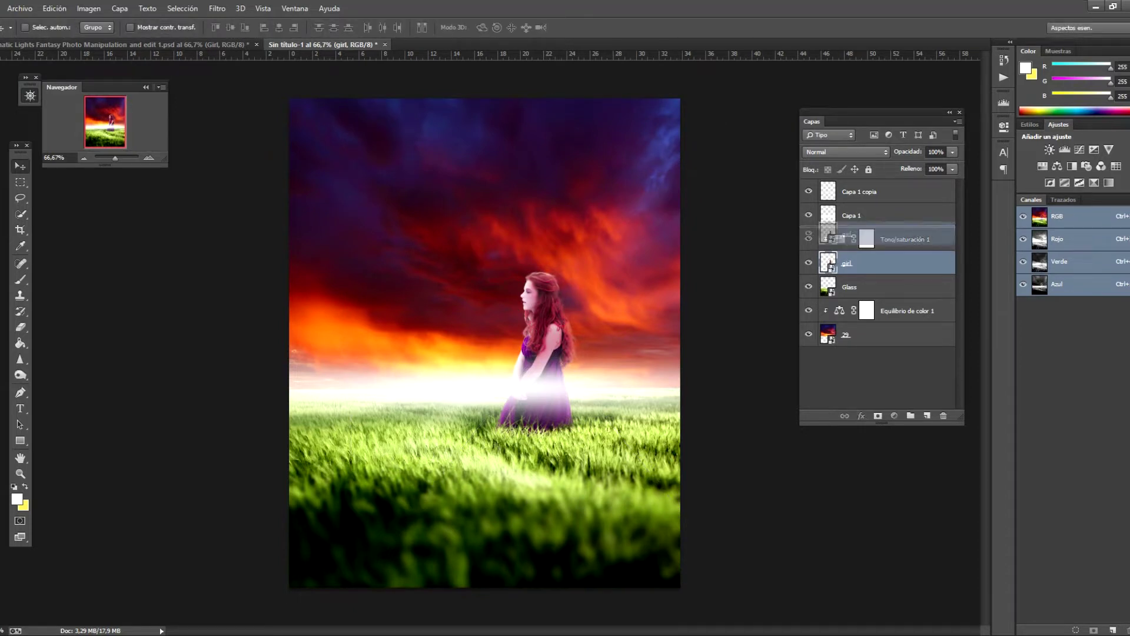
Step: Move the girl layer to the top, clip Tono/saturación 1 to Glass, and lower her into the wheat
{"action": "left_click_drag", "start_coordinate": [830, 263], "coordinate": [830, 192]}
{"action": "right_click", "coordinate": [890, 263]}
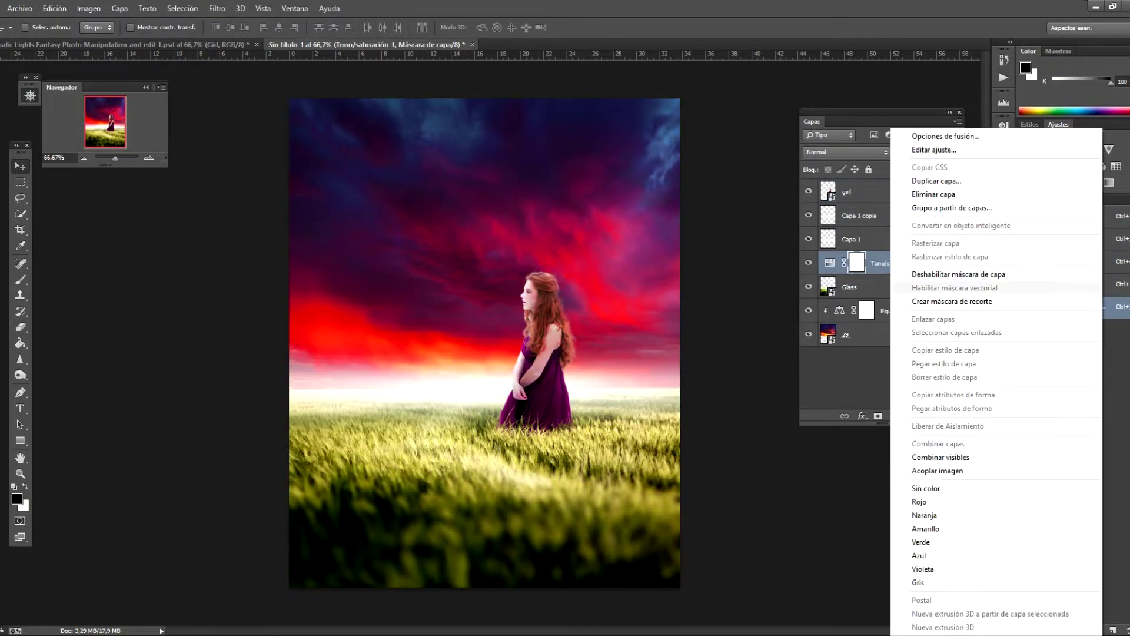
{"action": "left_click", "coordinate": [942, 301]}
{"action": "left_click", "coordinate": [831, 190]}
{"action": "mouse_move", "coordinate": [598, 318]}
{"action": "left_mouse_down"}
{"action": "mouse_move", "coordinate": [585, 339]}
{"action": "mouse_move", "coordinate": [611, 347]}
{"action": "left_mouse_up"}
Step: Zoom in to fine-tune the girl's horizontal position, then fit the image on screen
{"action": "left_click", "coordinate": [576, 350]}
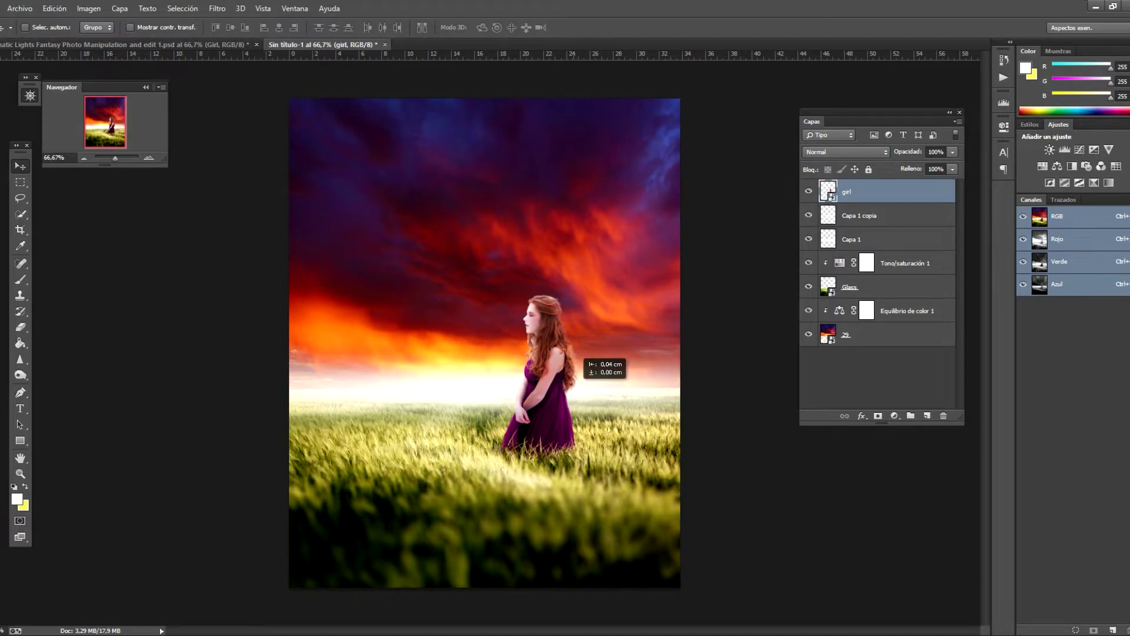
{"action": "left_click", "coordinate": [606, 359]}
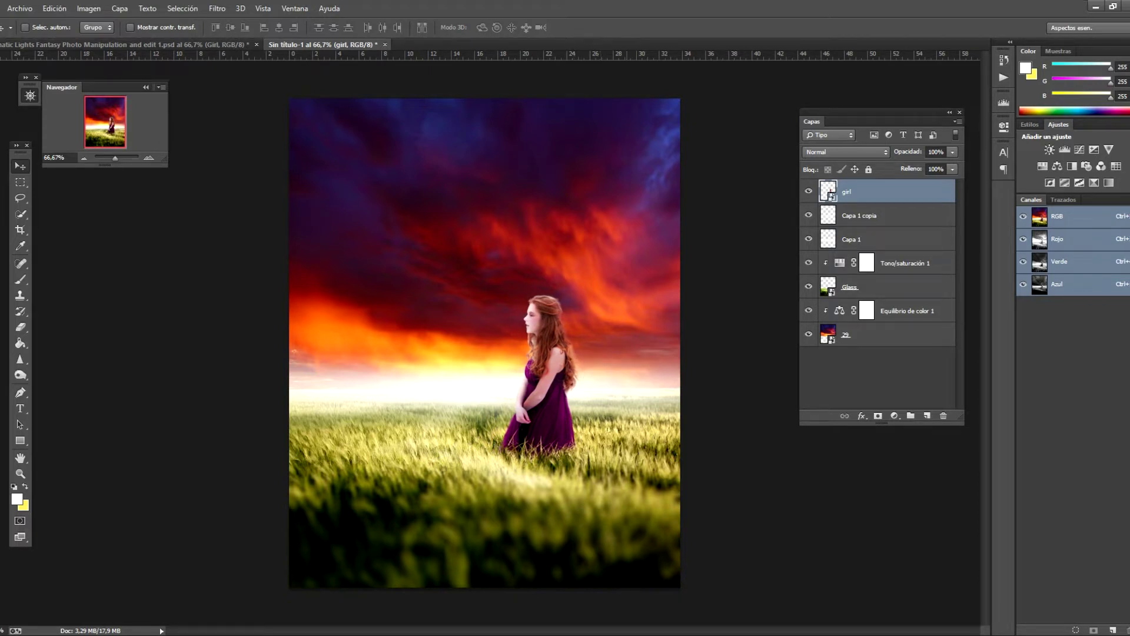
{"action": "left_click", "coordinate": [149, 158]}
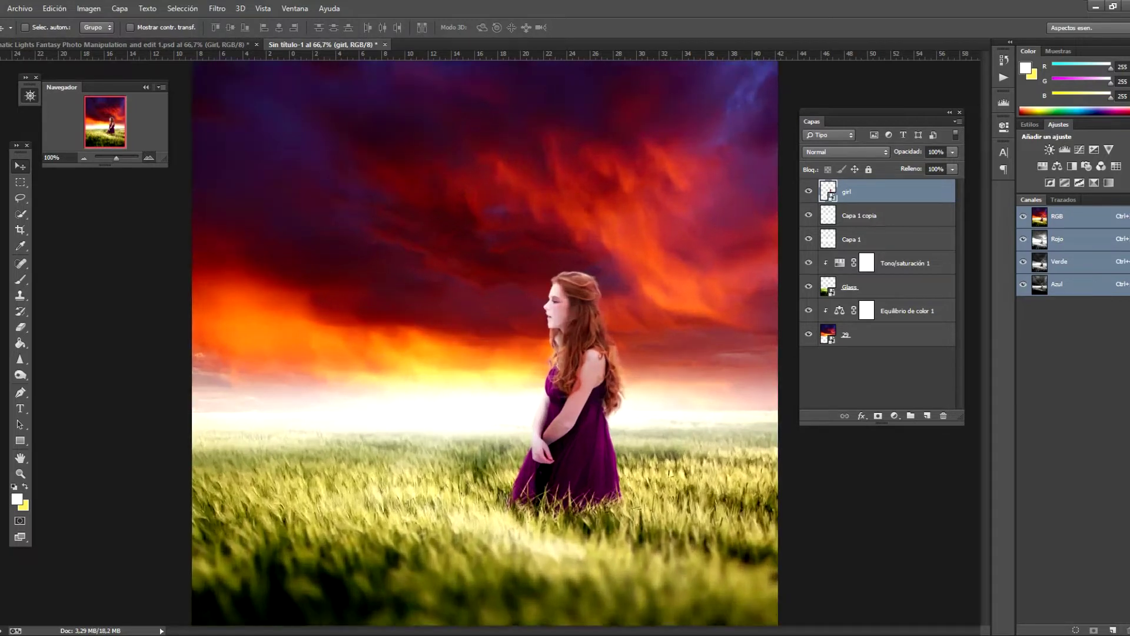
{"action": "left_click_drag", "start_coordinate": [105, 122], "coordinate": [112, 136]}
{"action": "left_click_drag", "start_coordinate": [486, 295], "coordinate": [492, 294]}
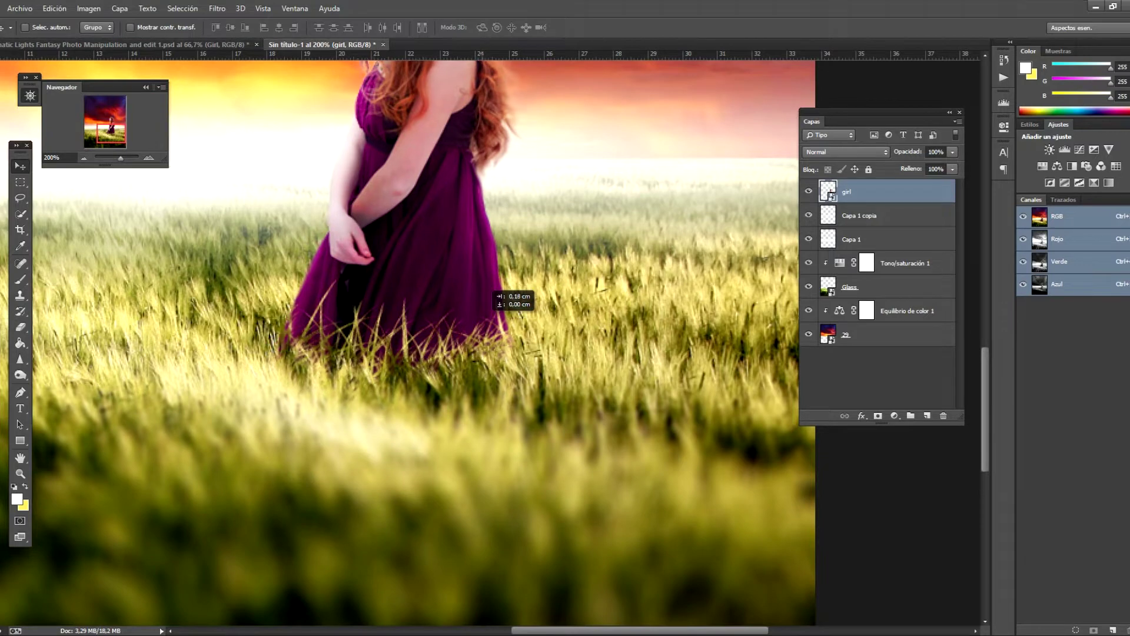
{"action": "left_click_drag", "start_coordinate": [492, 294], "coordinate": [491, 295]}
{"action": "key", "text": "ctrl+0"}
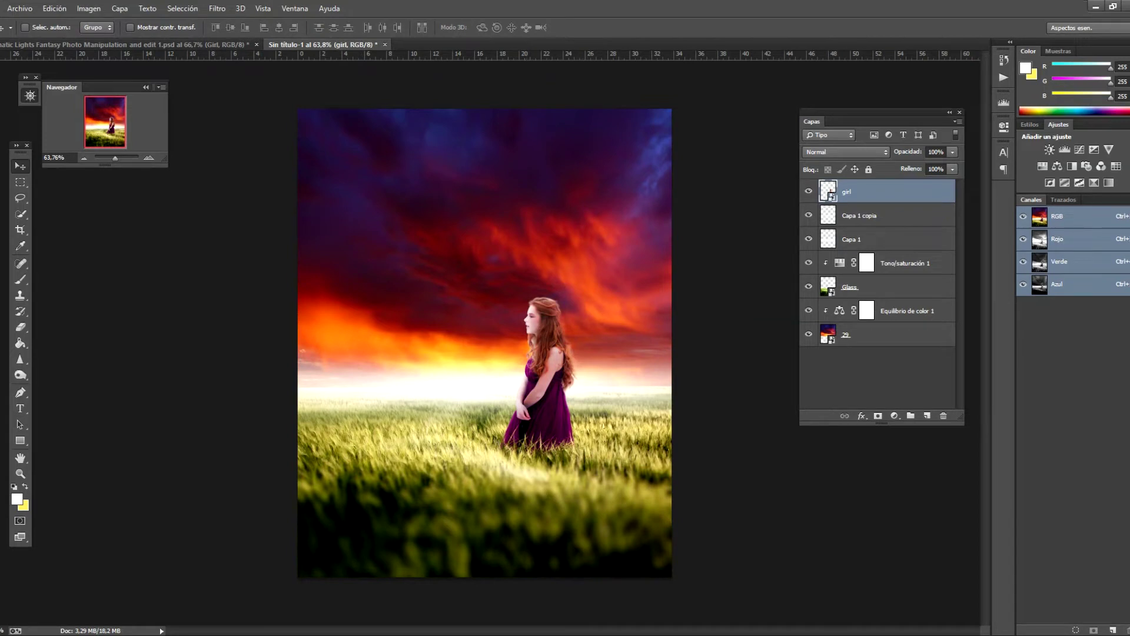
{"action": "left_click", "coordinate": [927, 415]}
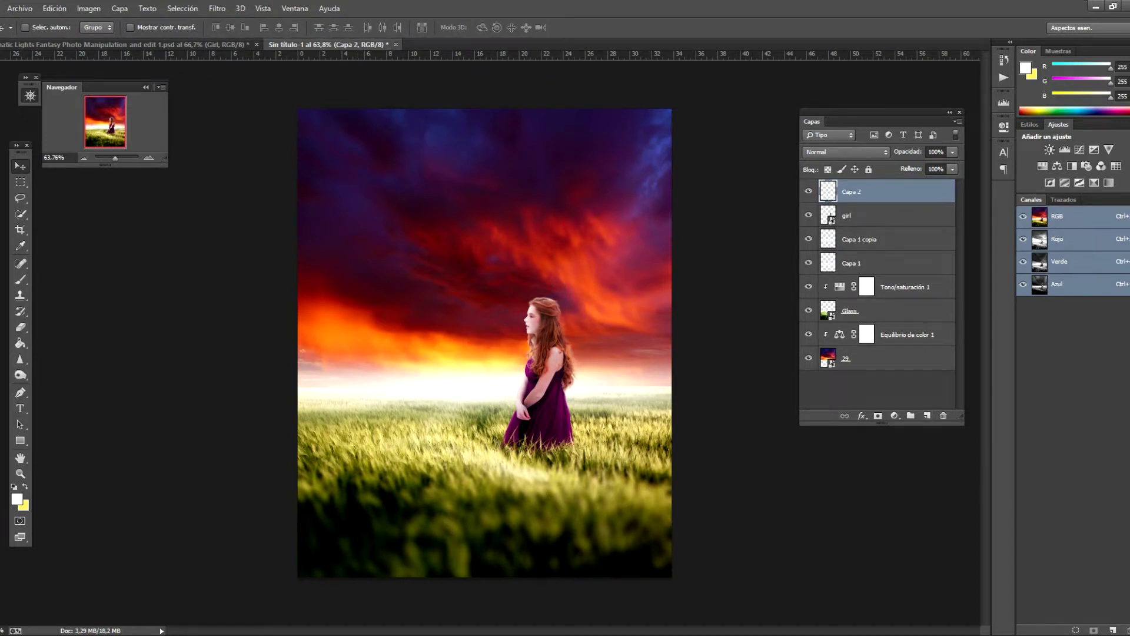
Step: Fill Capa 2 with 50% gray, set it to Luz suave, and clip it to the girl
{"action": "left_click", "coordinate": [55, 9]}
{"action": "left_click", "coordinate": [65, 183]}
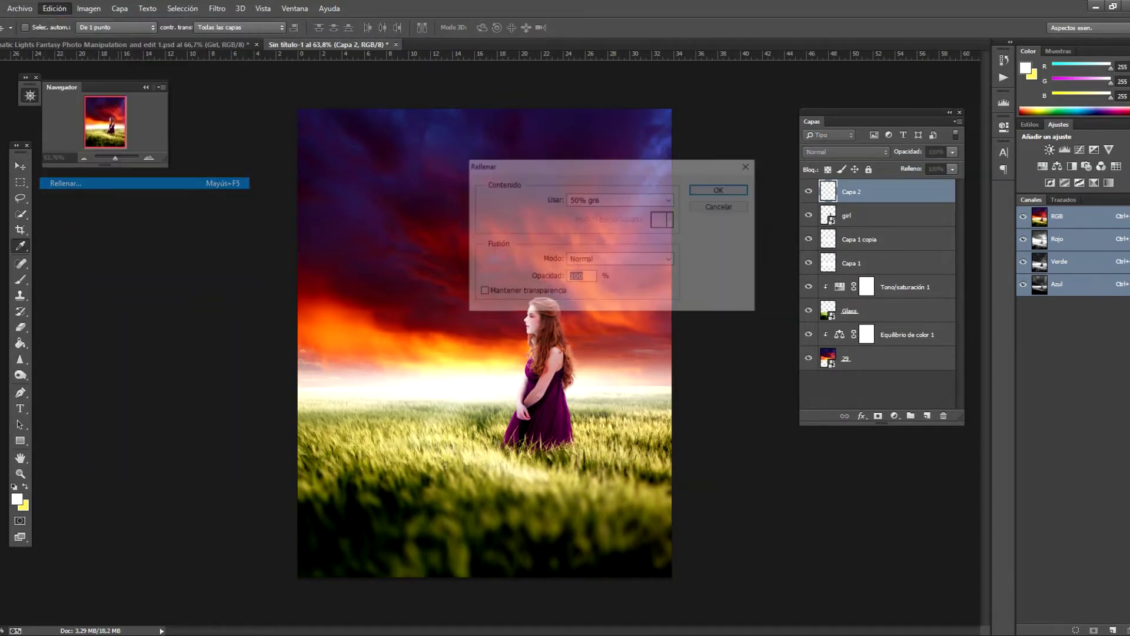
{"action": "left_click", "coordinate": [620, 199]}
{"action": "left_click", "coordinate": [606, 298]}
{"action": "left_click", "coordinate": [620, 260]}
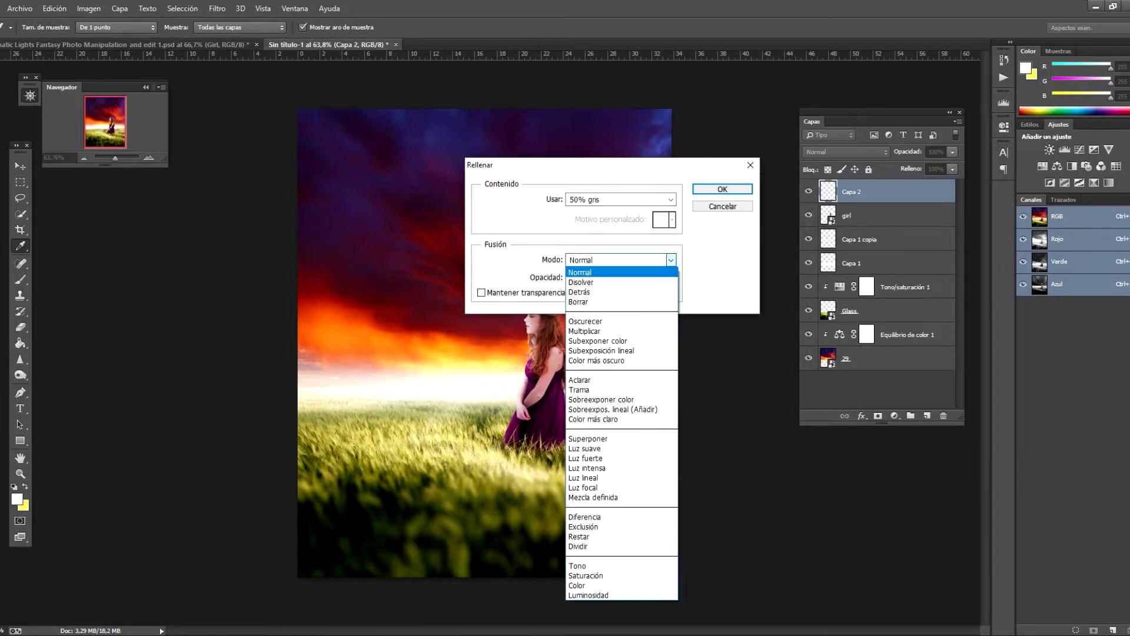
{"action": "left_click", "coordinate": [722, 189]}
{"action": "left_click", "coordinate": [845, 152]}
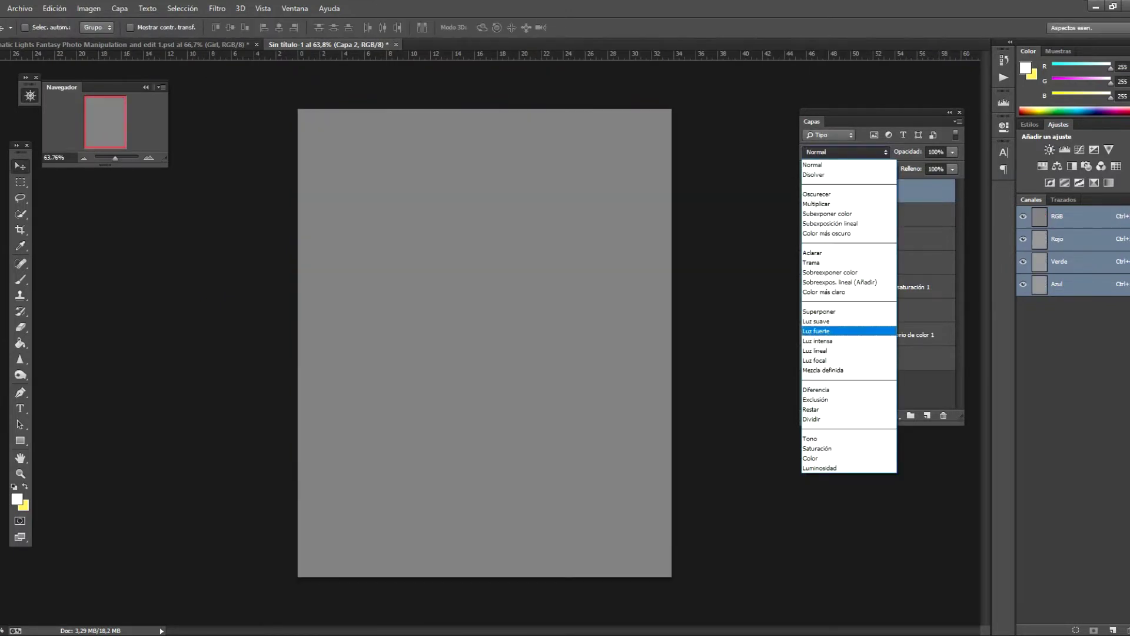
{"action": "left_click", "coordinate": [836, 328]}
{"action": "right_click", "coordinate": [848, 192]}
{"action": "left_click", "coordinate": [882, 301]}
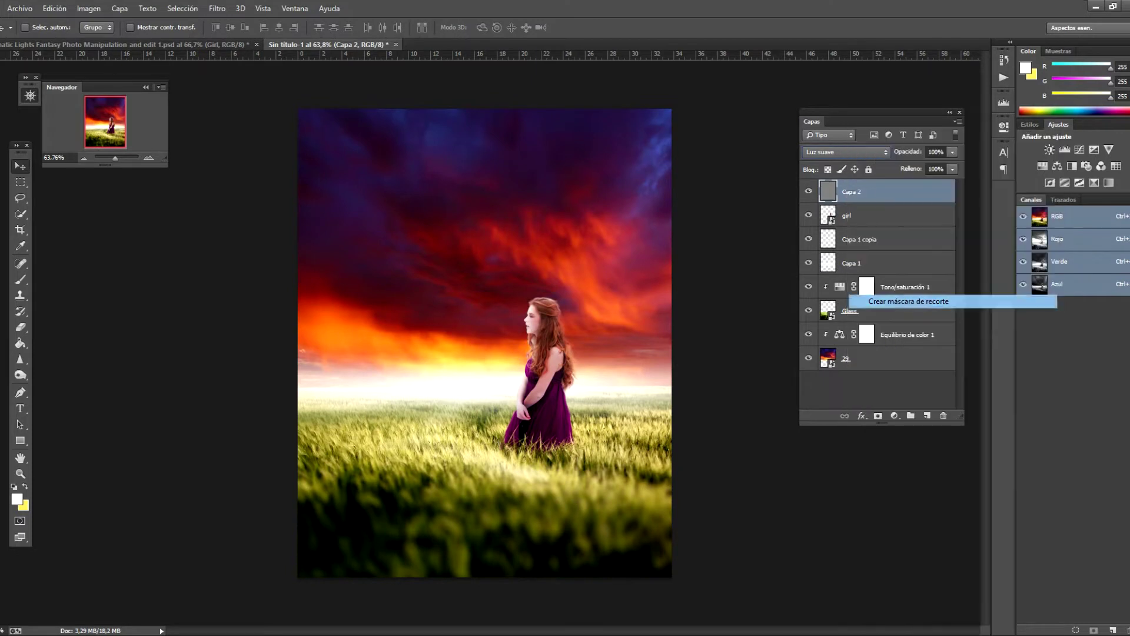
Step: Dodge, sharpen and burn on the gray layer to sculpt highlights and shadows around the girl
{"action": "left_click", "coordinate": [20, 374]}
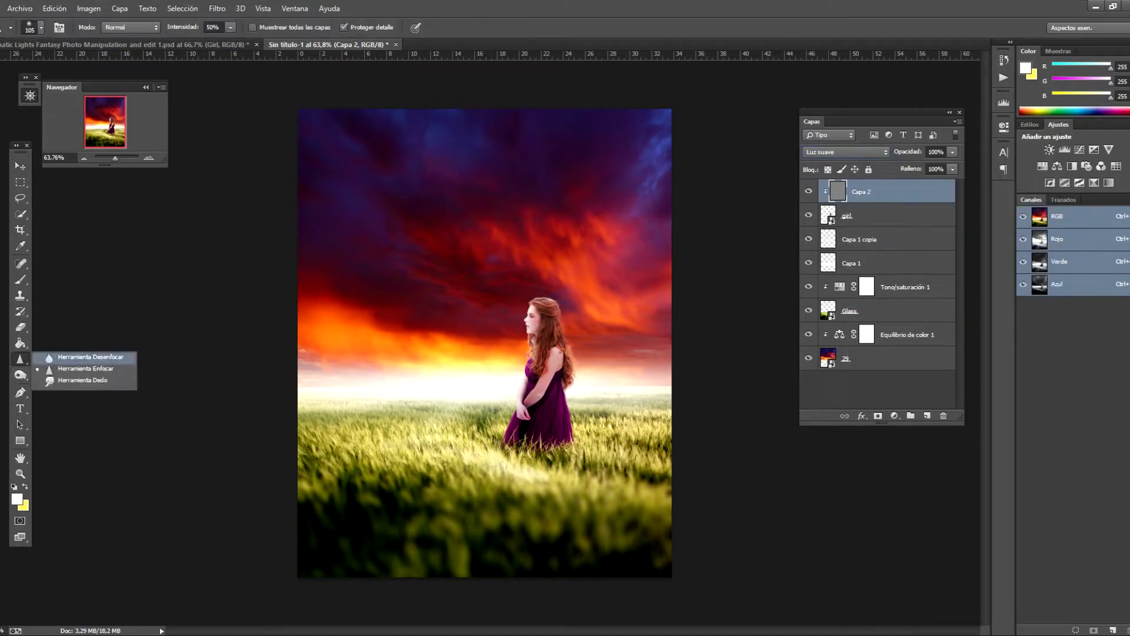
{"action": "left_click", "coordinate": [89, 372]}
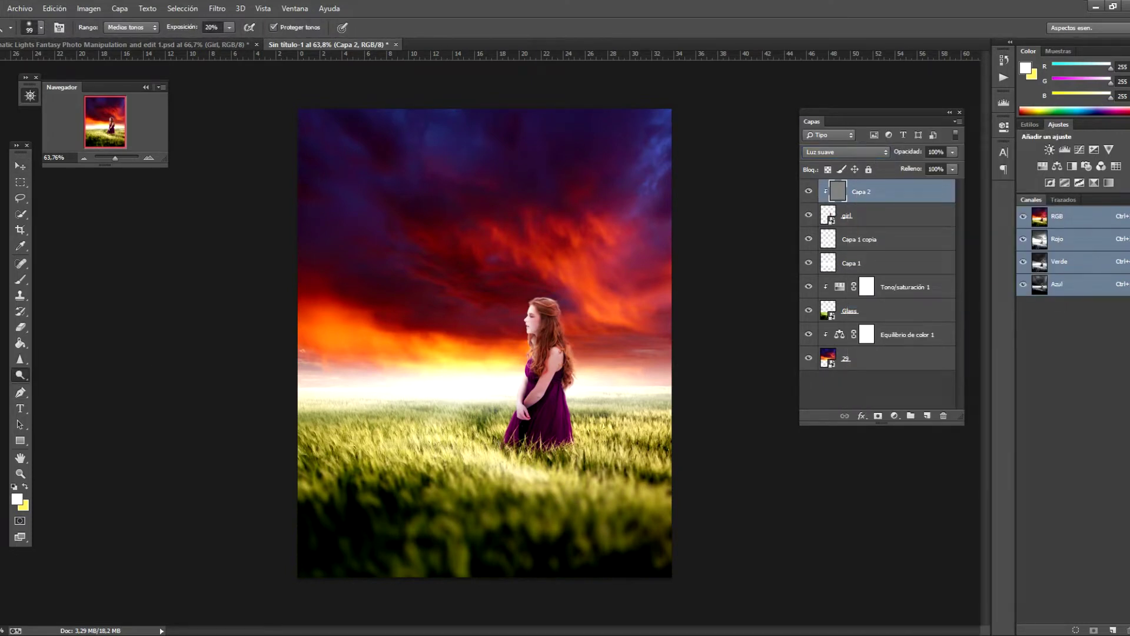
{"action": "key", "text": "ctrl+plus"}
{"action": "key", "text": "ctrl+plus"}
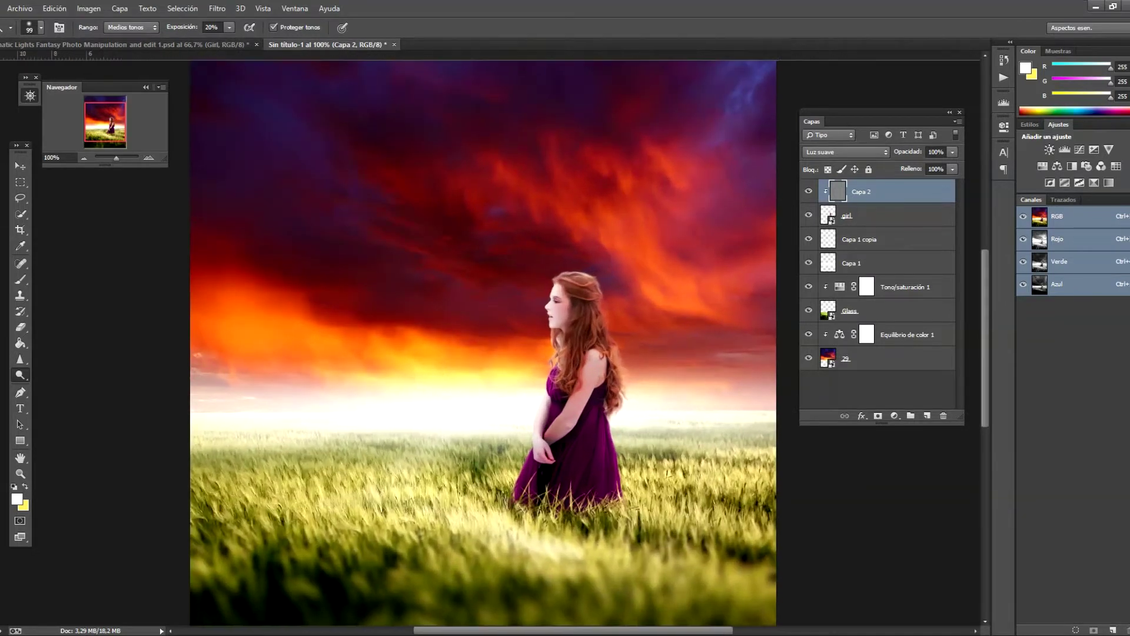
{"action": "scroll", "coordinate": [495, 342], "scroll_direction": "right", "scroll_amount": 3}
{"action": "scroll", "coordinate": [329, 341], "scroll_direction": "left", "scroll_amount": 2}
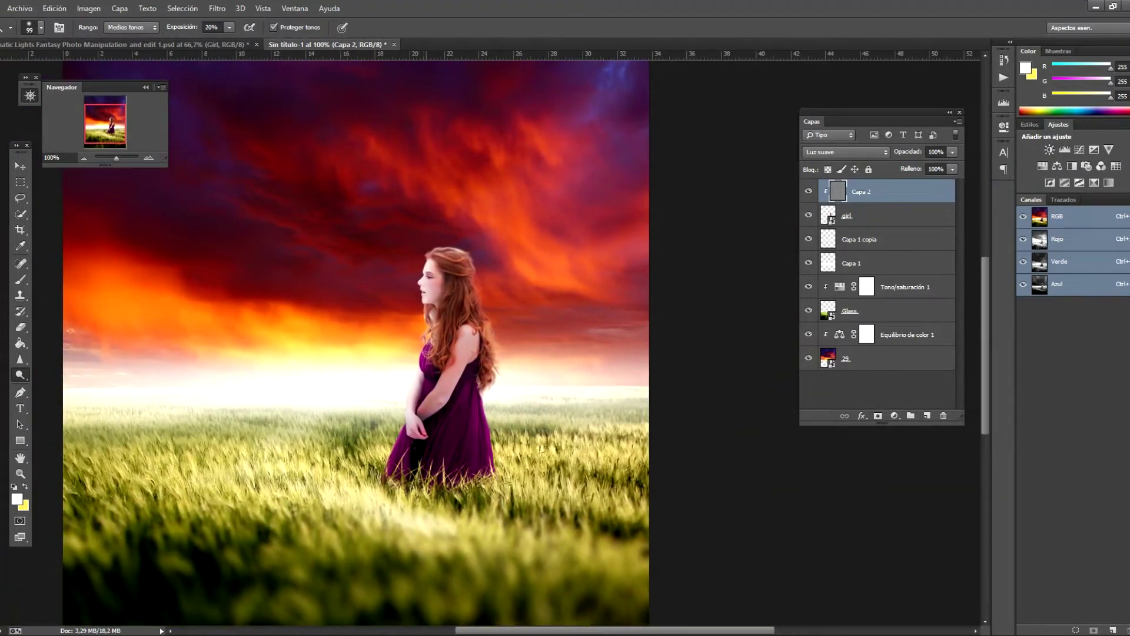
{"action": "left_click", "coordinate": [20, 359]}
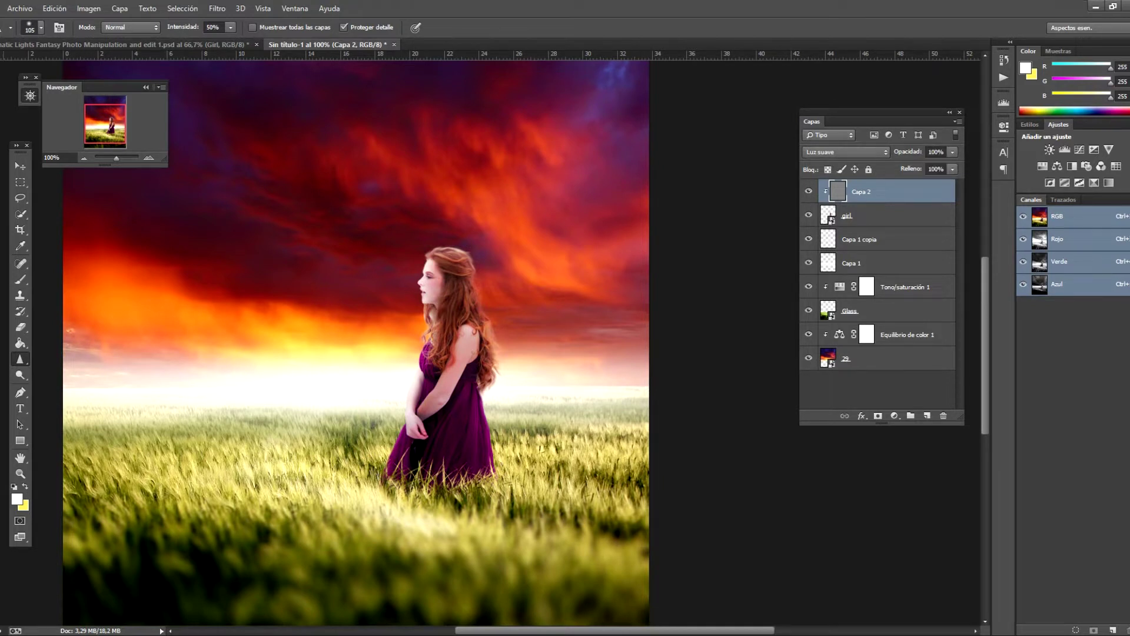
{"action": "right_click", "coordinate": [20, 375]}
{"action": "left_click", "coordinate": [68, 383]}
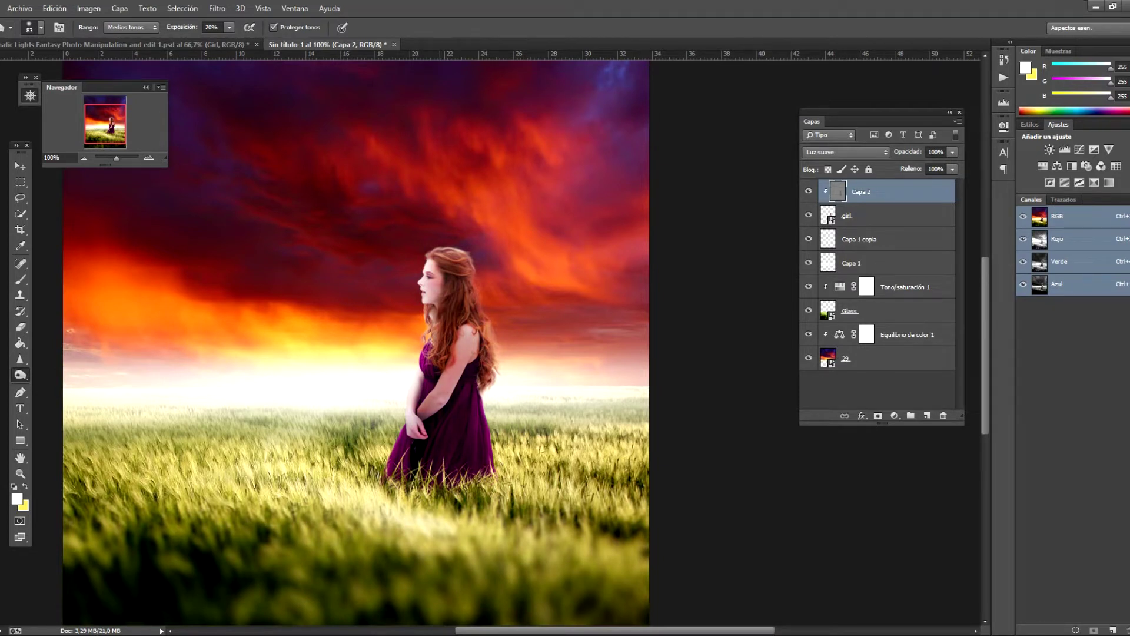
{"action": "right_click", "coordinate": [20, 375]}
{"action": "left_click", "coordinate": [65, 372]}
{"action": "key", "text": "v"}
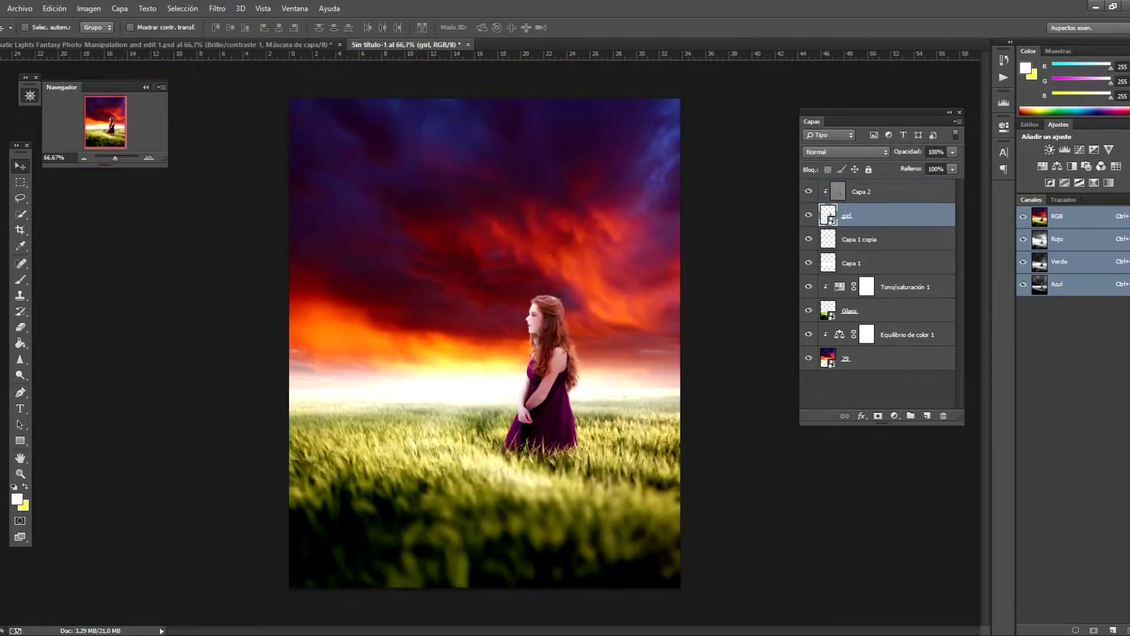
Step: Add a Hue/Saturation layer at Hue -12, Saturation +7, then a Brightness/Contrast adjustment
{"action": "left_click", "coordinate": [1042, 166]}
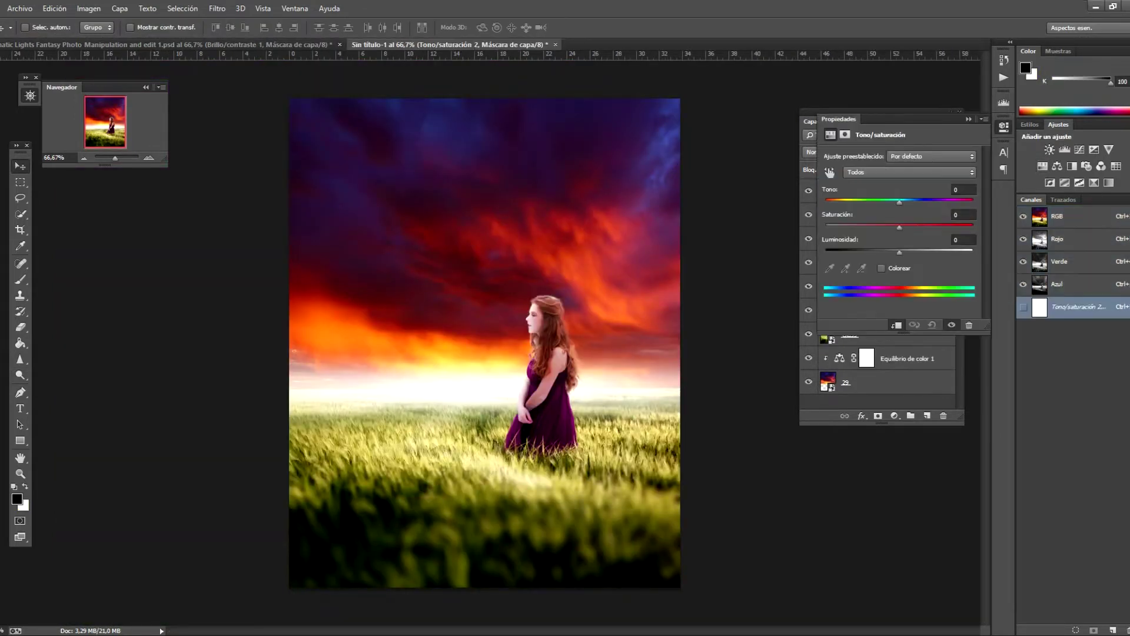
{"action": "mouse_move", "coordinate": [900, 202]}
{"action": "left_mouse_down"}
{"action": "mouse_move", "coordinate": [889, 202]}
{"action": "mouse_move", "coordinate": [899, 202]}
{"action": "left_mouse_up"}
{"action": "mouse_move", "coordinate": [899, 227]}
{"action": "left_mouse_down"}
{"action": "mouse_move", "coordinate": [913, 227]}
{"action": "mouse_move", "coordinate": [898, 202]}
{"action": "left_mouse_up"}
{"action": "left_click", "coordinate": [810, 121]}
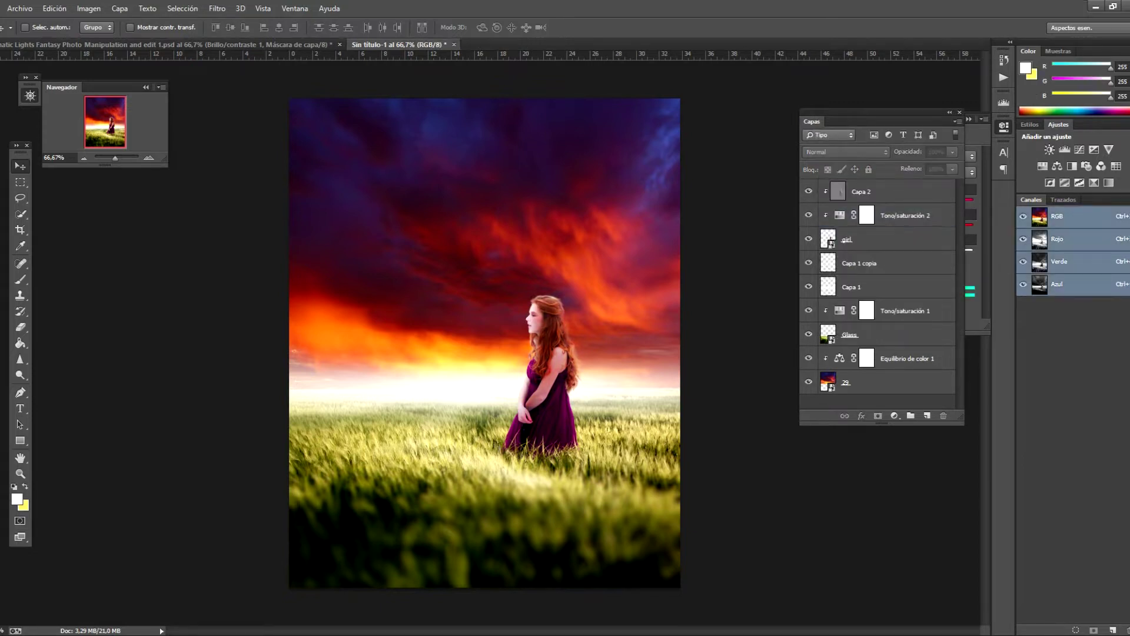
{"action": "left_click", "coordinate": [1050, 149]}
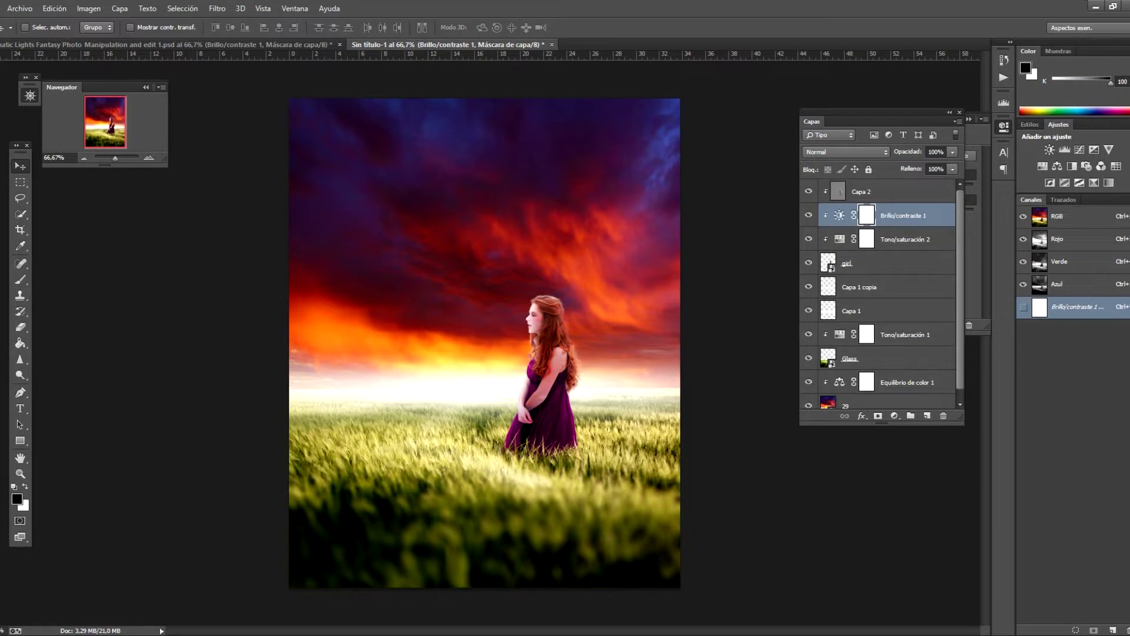
Step: Raise Brillo/contraste 1 brightness to 40 and invert its mask to hide it
{"action": "left_click_drag", "start_coordinate": [899, 186], "coordinate": [929, 186]}
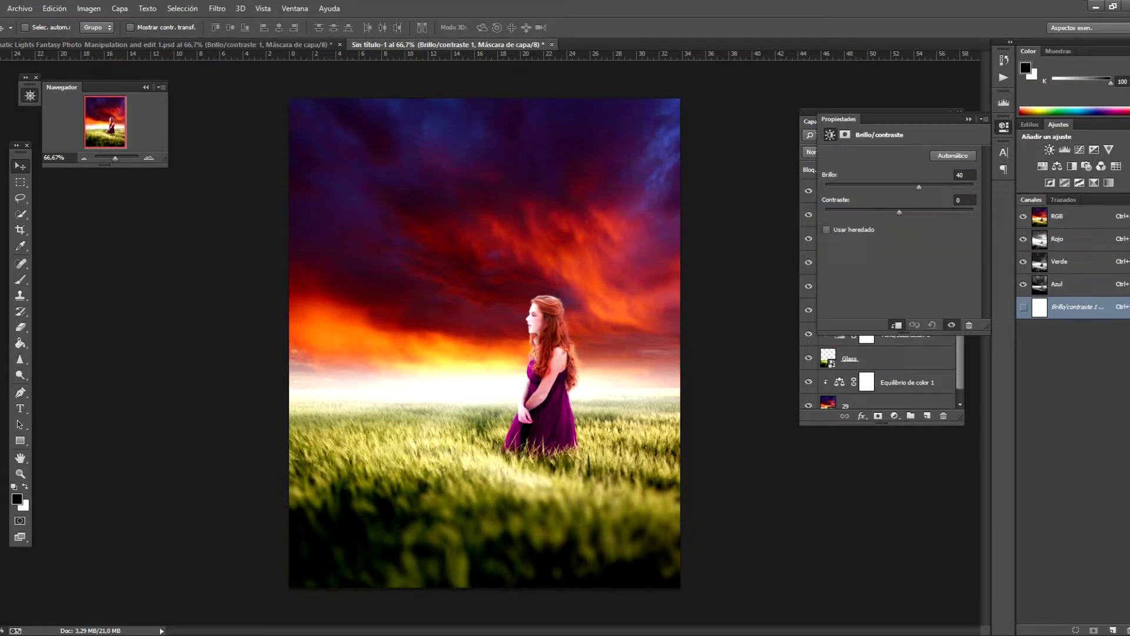
{"action": "left_click", "coordinate": [811, 121]}
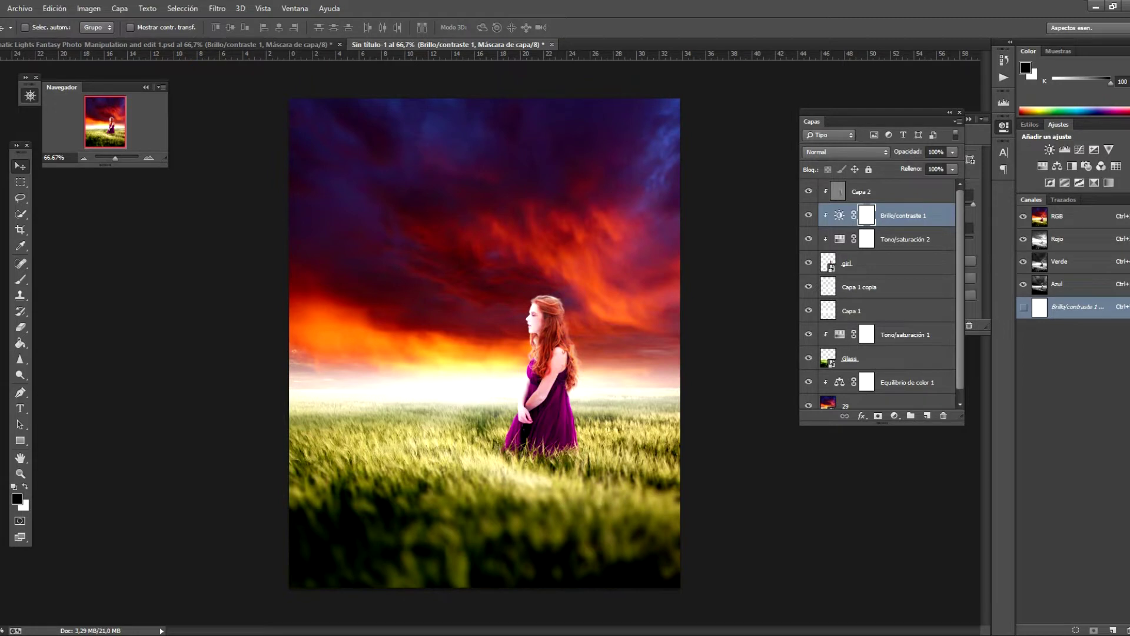
{"action": "key", "text": "ctrl+i"}
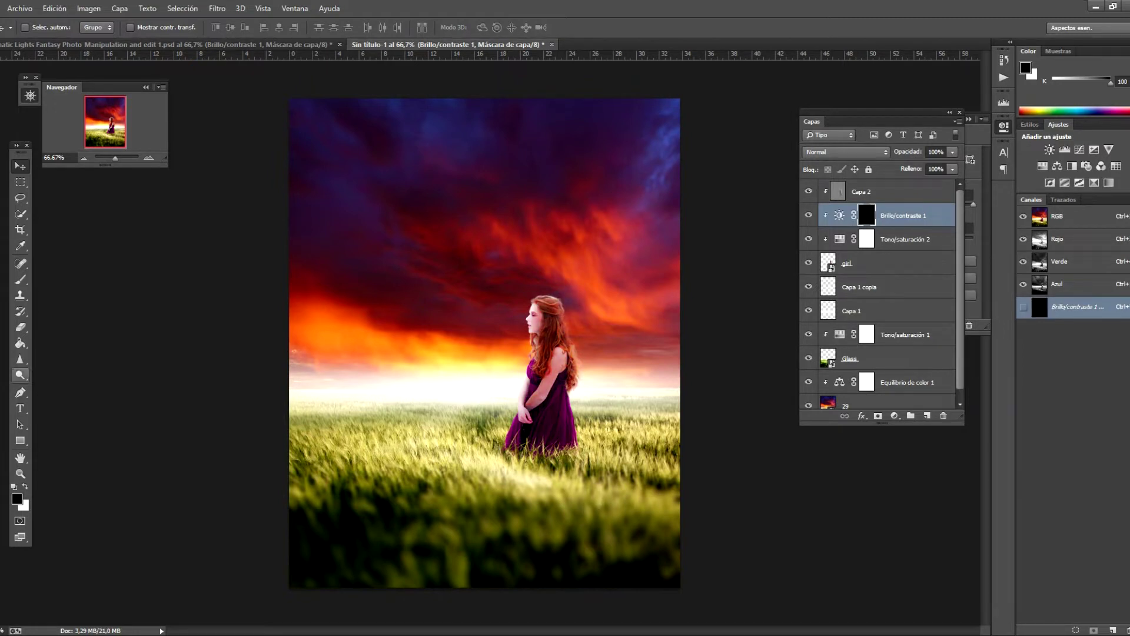
Step: Set up a 111 px brush at 50% opacity with white as the colour
{"action": "left_click", "coordinate": [20, 279]}
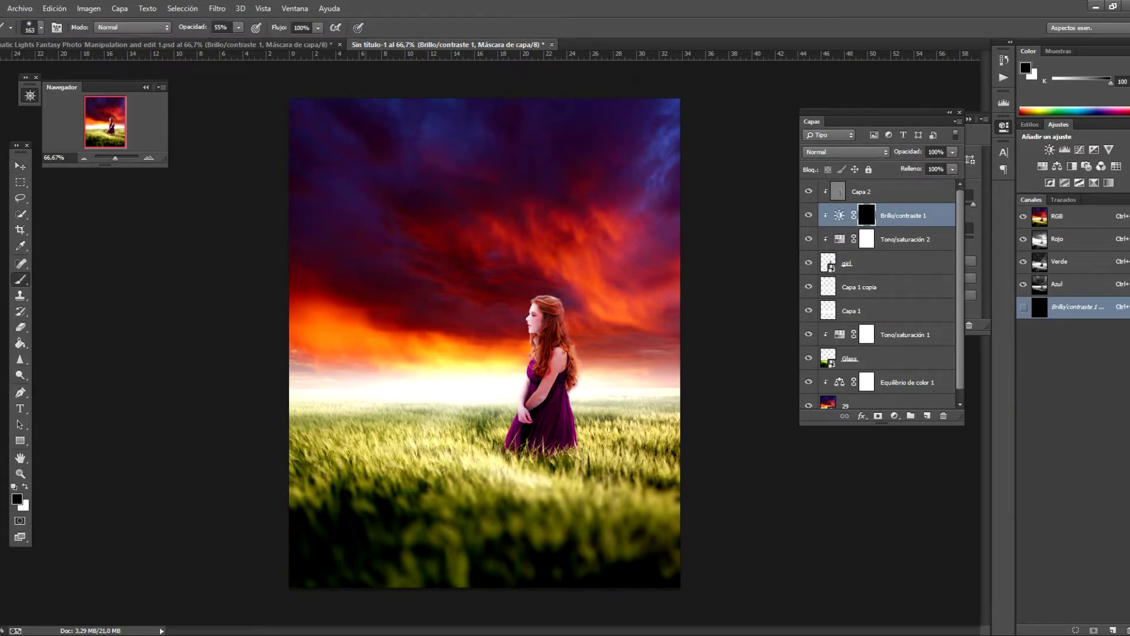
{"action": "right_click", "coordinate": [594, 285]}
{"action": "type", "text": "111"}
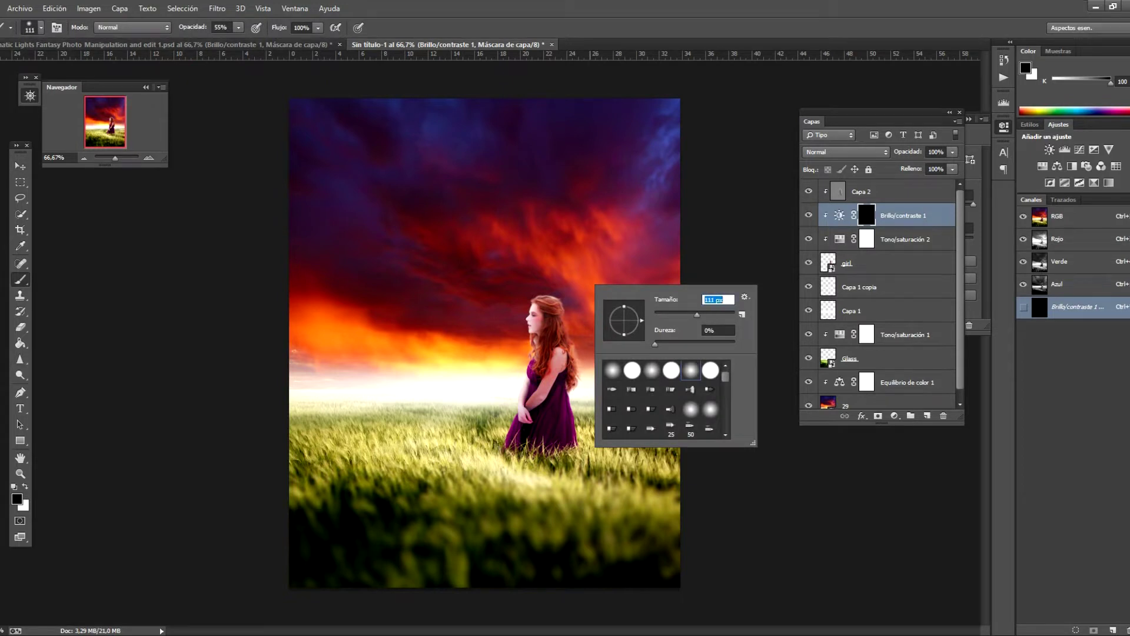
{"action": "key", "text": "Return"}
{"action": "key", "text": "5"}
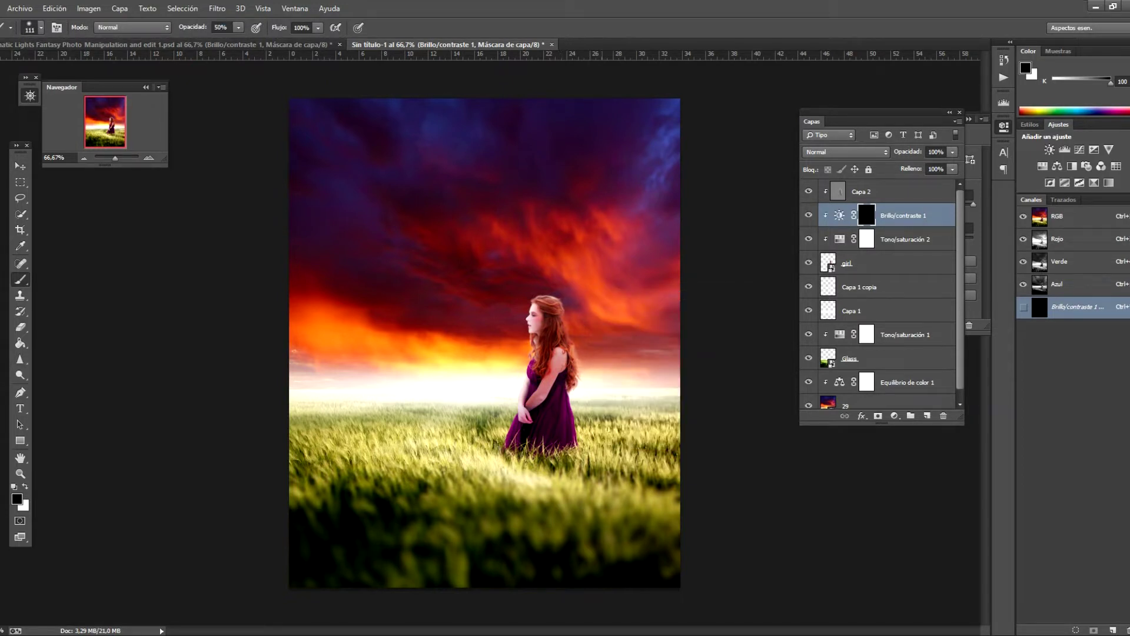
{"action": "key", "text": "x"}
Step: Paint white over the girl's hair, arm and dress to reveal the brightening
{"action": "mouse_move", "coordinate": [563, 359]}
{"action": "left_mouse_down"}
{"action": "mouse_move", "coordinate": [553, 304]}
{"action": "mouse_move", "coordinate": [525, 404]}
{"action": "left_mouse_up"}
{"action": "left_click_drag", "start_coordinate": [556, 364], "coordinate": [568, 382]}
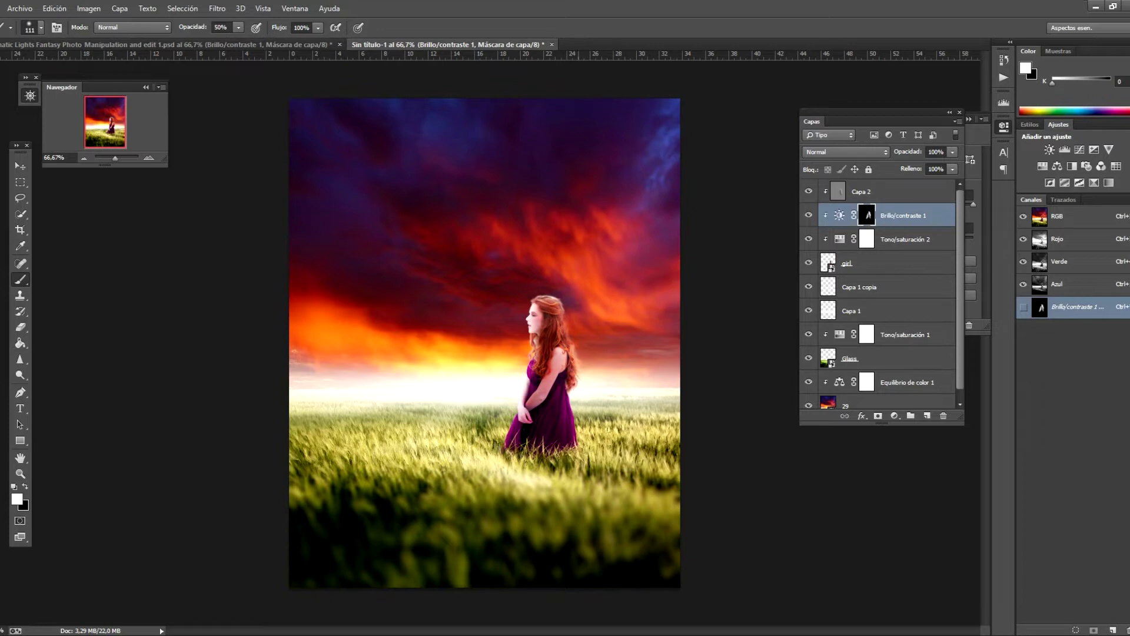
{"action": "left_click_drag", "start_coordinate": [537, 300], "coordinate": [544, 309]}
{"action": "key", "text": "ctrl+plus"}
{"action": "key", "text": "ctrl+plus"}
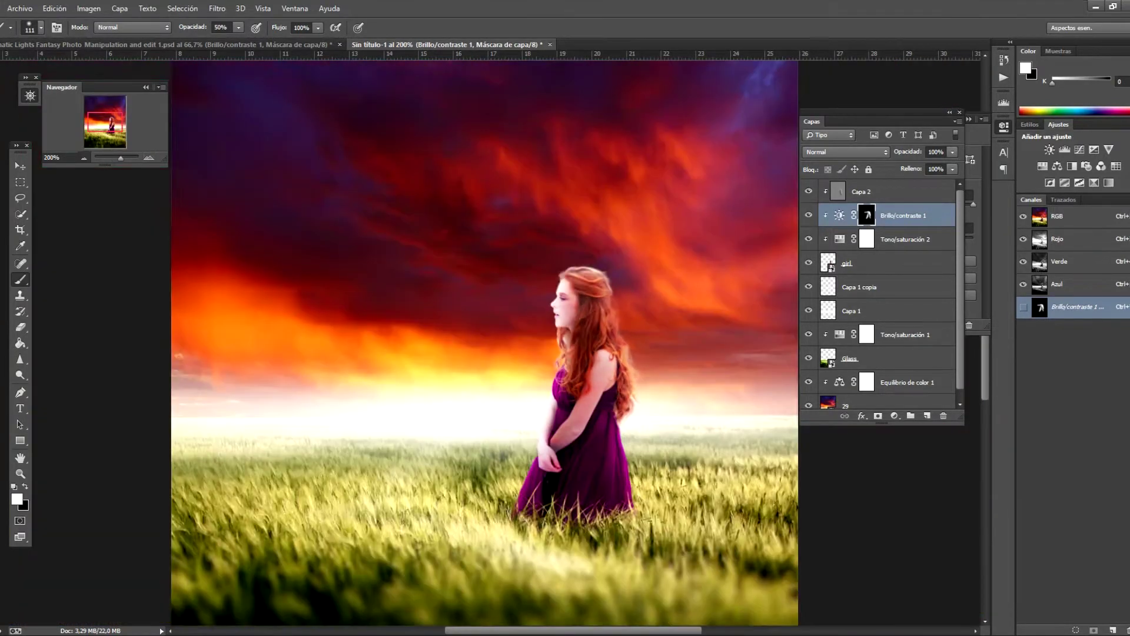
{"action": "key", "text": "ctrl+minus"}
{"action": "key", "text": "v"}
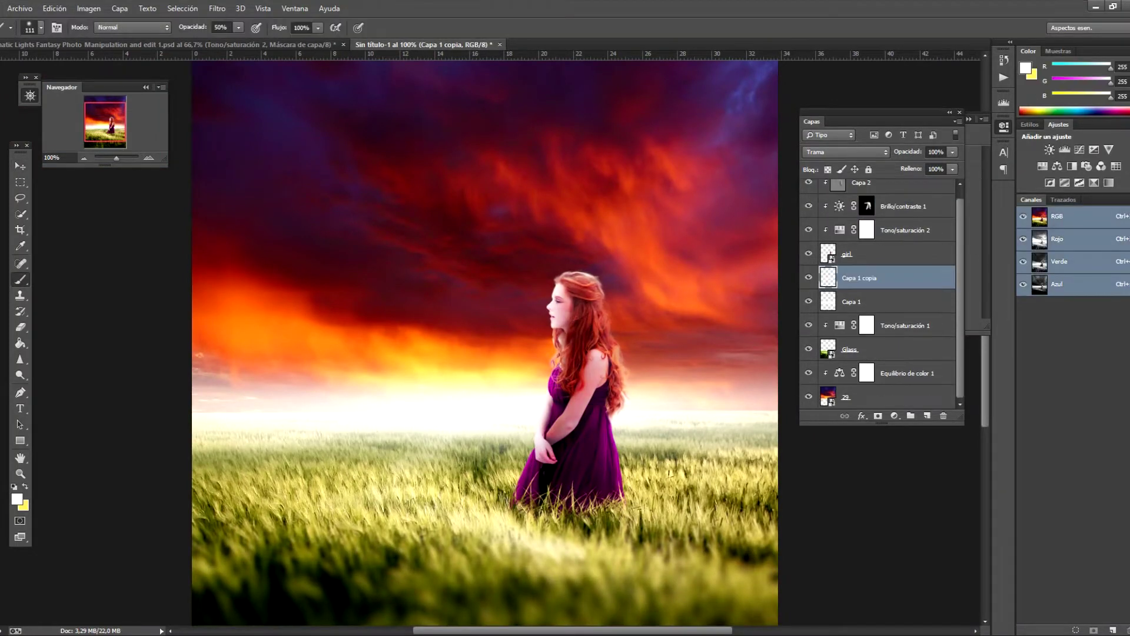
Step: Paint a white glow around the girl's head with a 46% opacity brush
{"action": "left_click", "coordinate": [16, 499]}
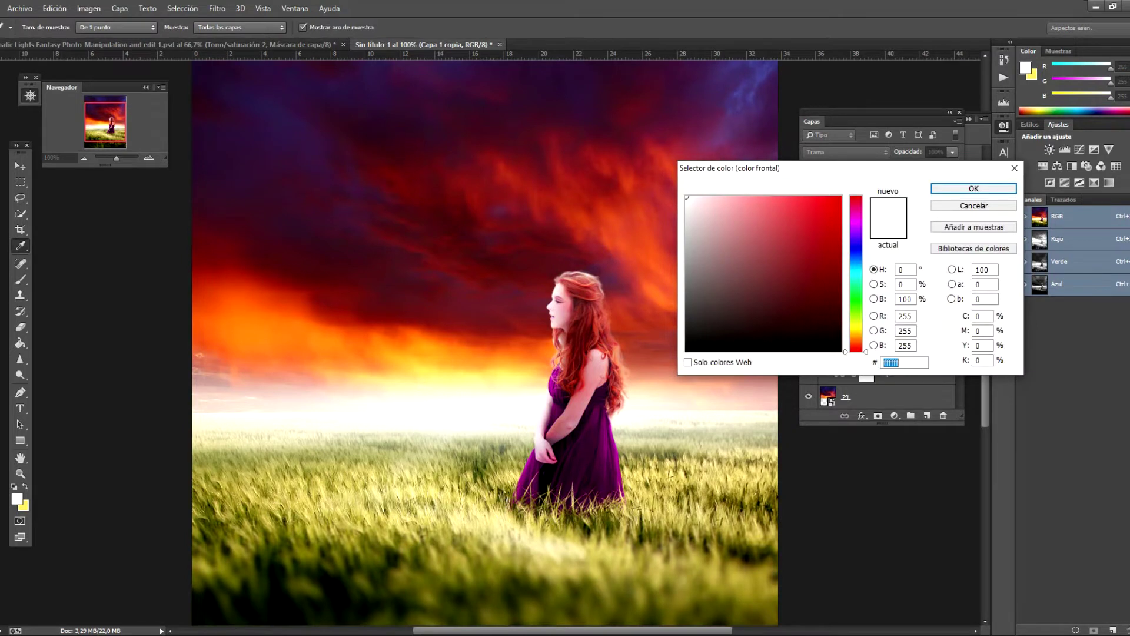
{"action": "left_click", "coordinate": [973, 188]}
{"action": "right_click", "coordinate": [578, 290]}
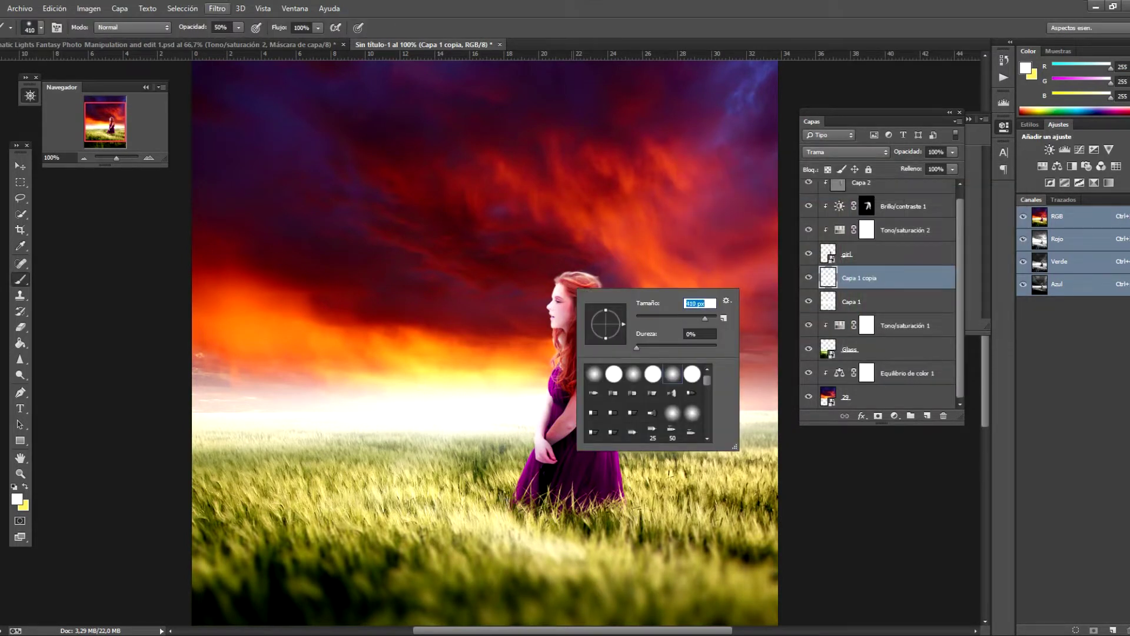
{"action": "key", "text": "Return"}
{"action": "key", "text": "4"}
{"action": "key", "text": "6"}
{"action": "mouse_move", "coordinate": [565, 300]}
{"action": "left_mouse_down"}
{"action": "mouse_move", "coordinate": [588, 301]}
{"action": "mouse_move", "coordinate": [601, 318]}
{"action": "left_mouse_up"}
{"action": "key", "text": "ctrl+z"}
{"action": "left_click_drag", "start_coordinate": [530, 265], "coordinate": [618, 282]}
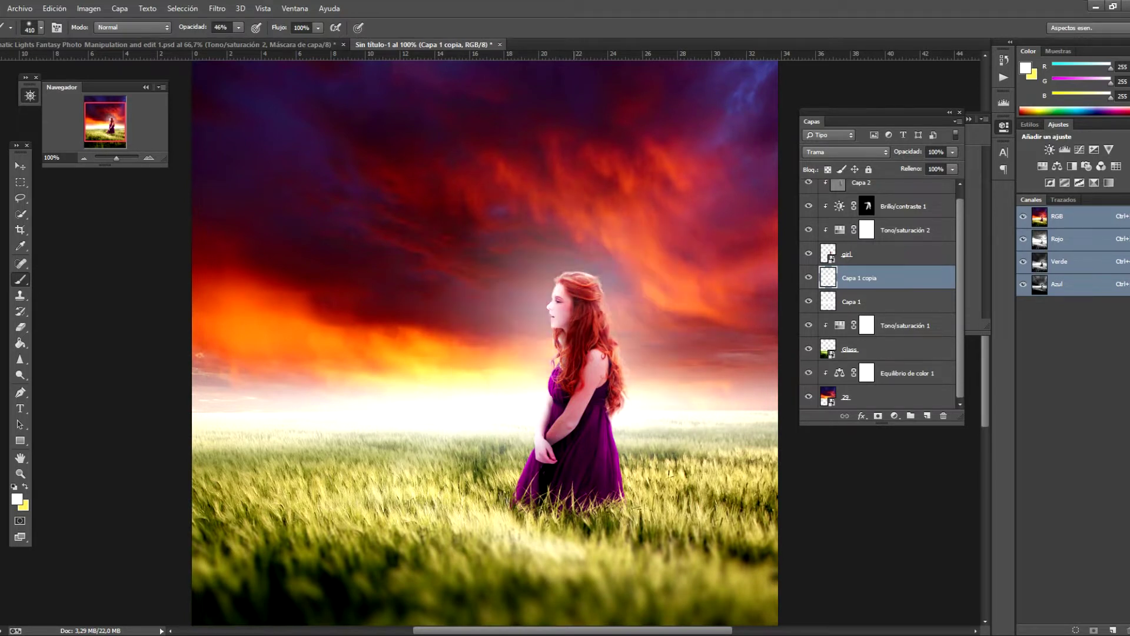
Step: Step back the glow stroke and create Capa 3 beneath the girl layer
{"action": "left_click", "coordinate": [846, 152]}
{"action": "left_click", "coordinate": [836, 265]}
{"action": "left_click", "coordinate": [55, 8]}
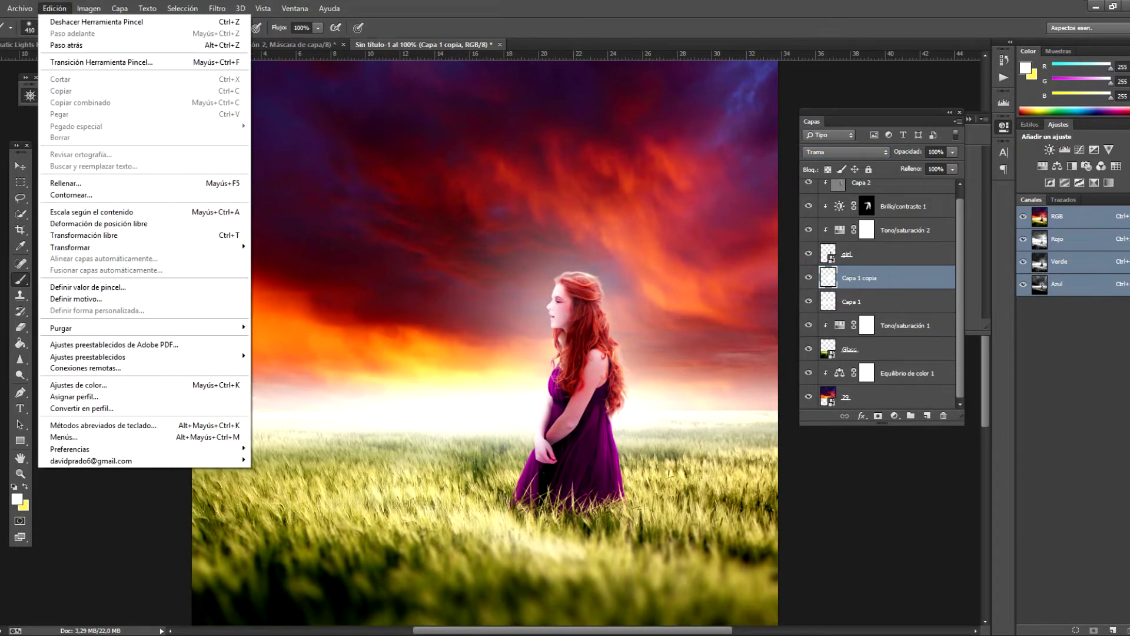
{"action": "left_click", "coordinate": [66, 46]}
{"action": "left_click", "coordinate": [55, 8]}
{"action": "left_click", "coordinate": [117, 34]}
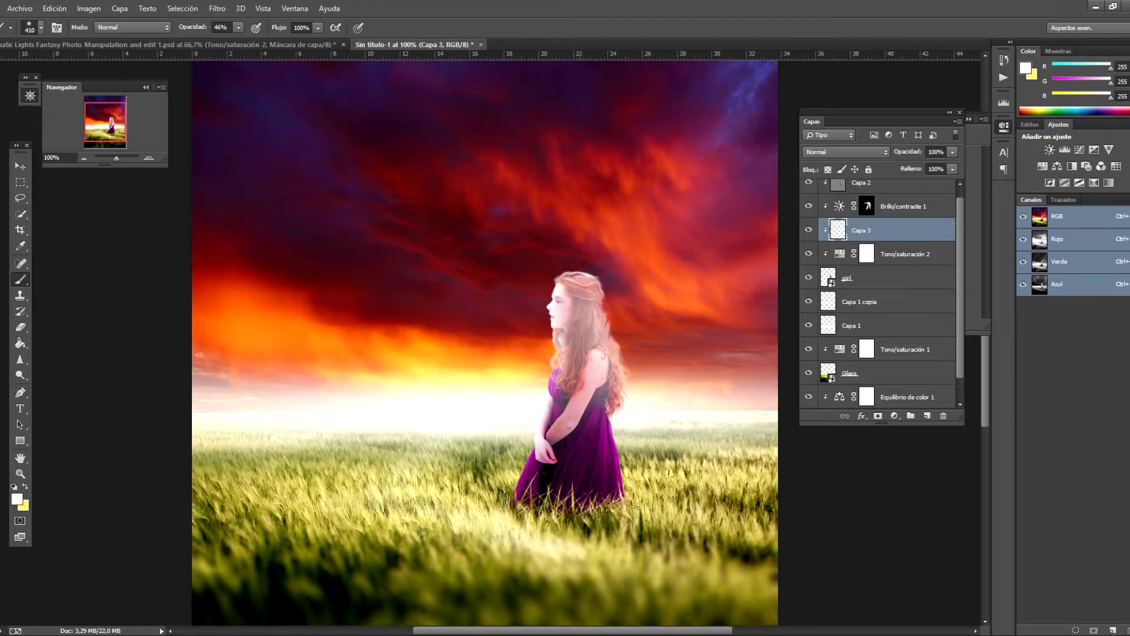
{"action": "left_click_drag", "start_coordinate": [837, 230], "coordinate": [833, 294]}
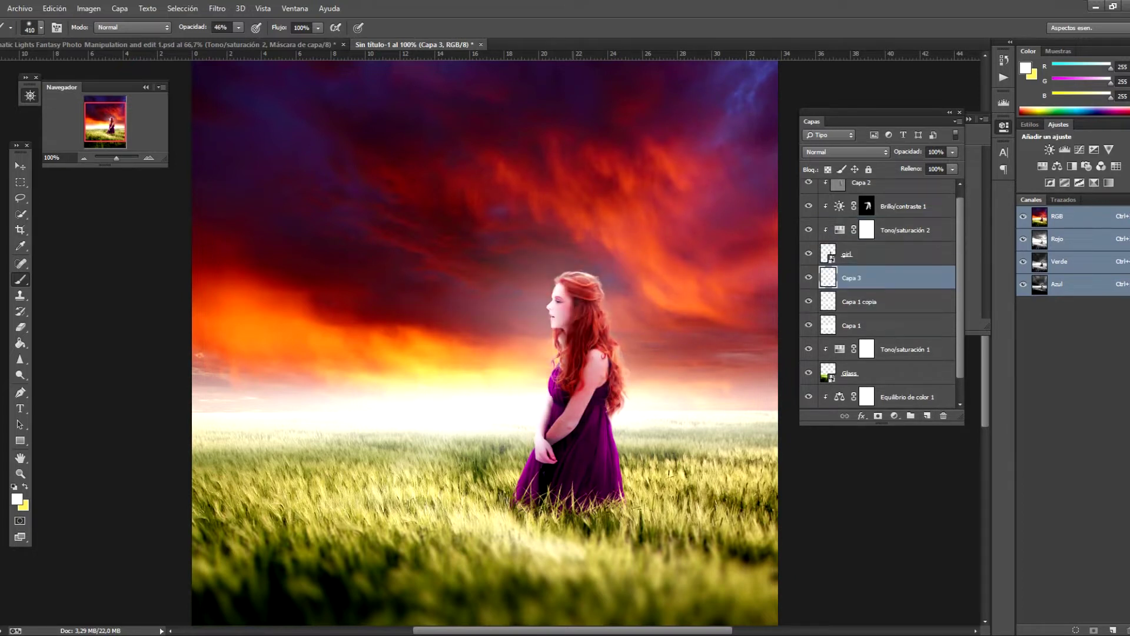
Step: Dab a white glow by her head and set Capa 3 to Trama at 60% opacity
{"action": "left_click", "coordinate": [575, 262]}
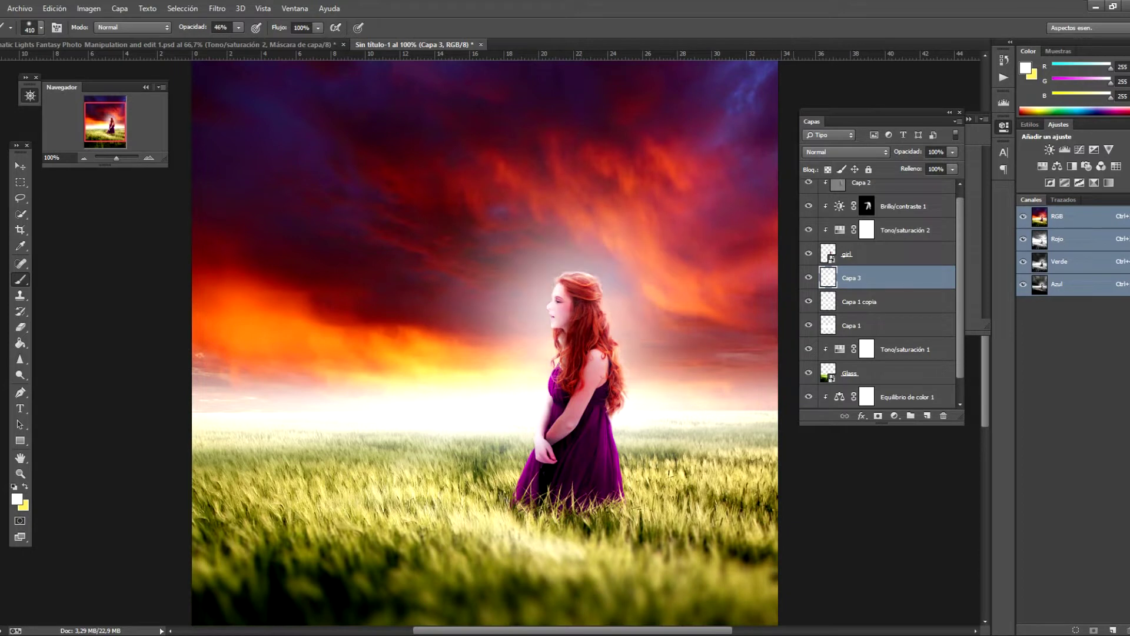
{"action": "left_click", "coordinate": [845, 152]}
{"action": "left_click", "coordinate": [824, 204]}
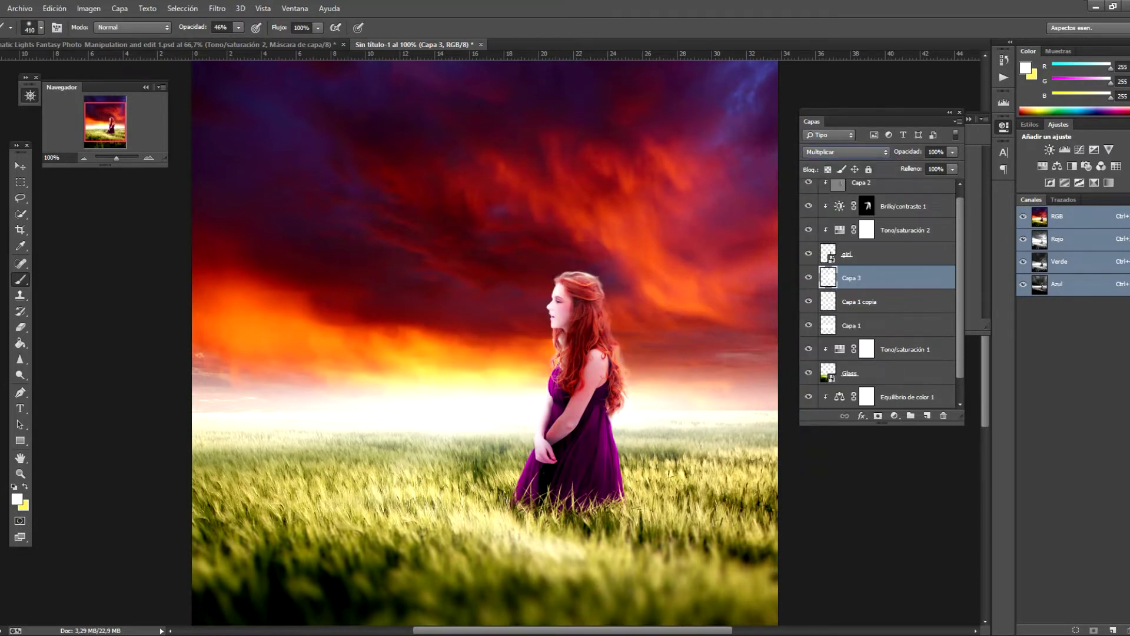
{"action": "left_click", "coordinate": [845, 151]}
{"action": "left_click", "coordinate": [824, 262]}
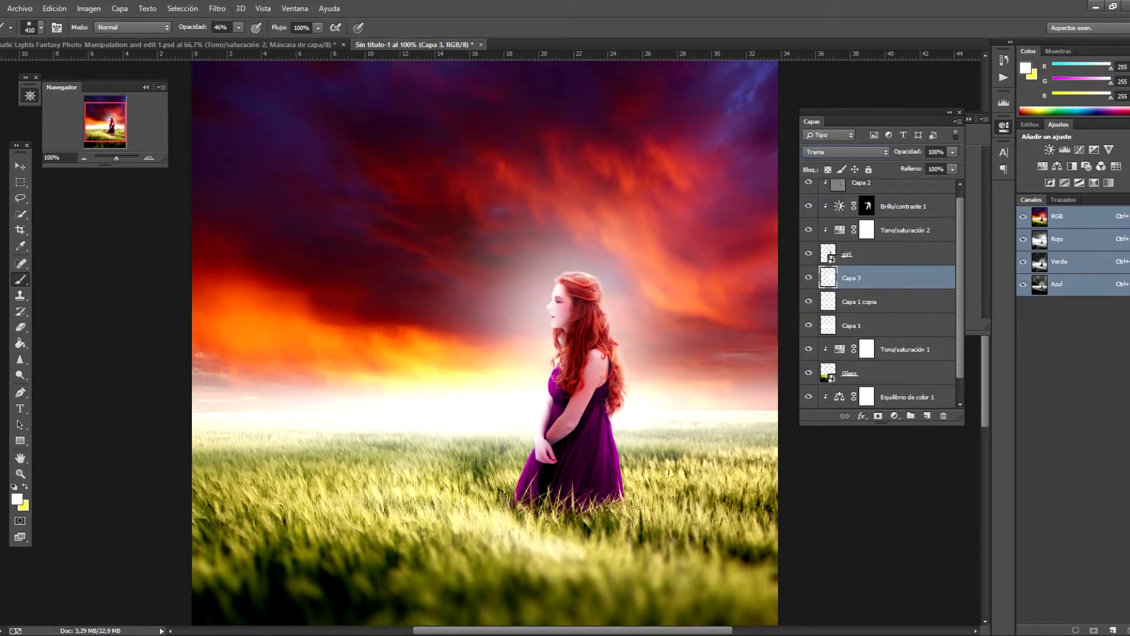
{"action": "key", "text": "Tab"}
{"action": "type", "text": "60"}
{"action": "key", "text": "Return"}
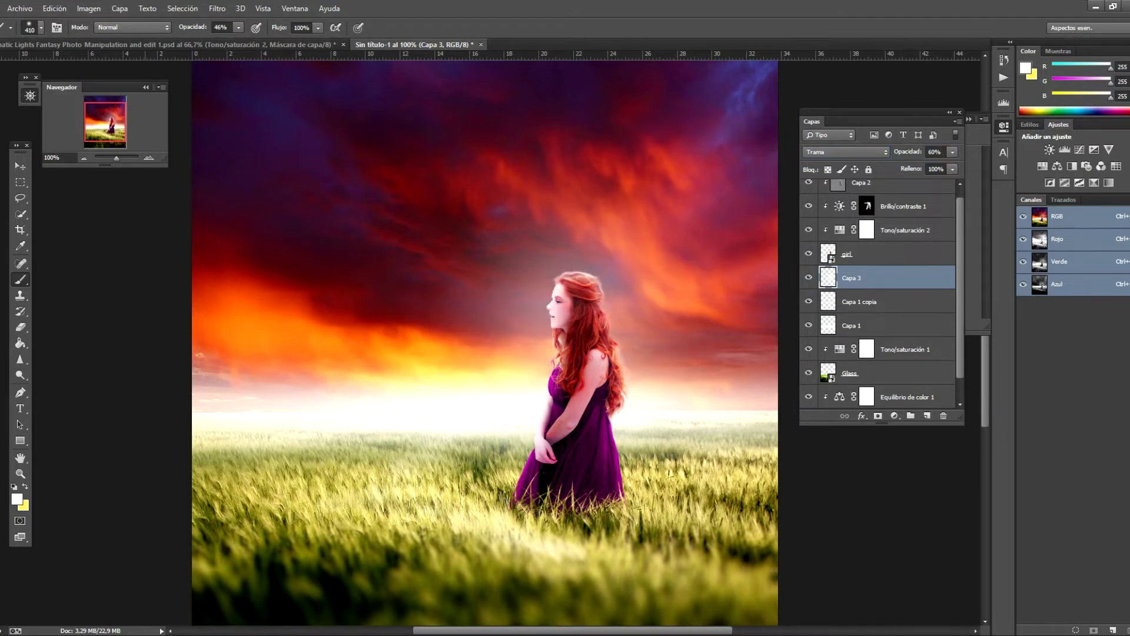
Step: Zoom to review the composition and select the girl layer
{"action": "key", "text": "v"}
{"action": "key", "text": "ctrl+minus"}
{"action": "key", "text": "ctrl+minus"}
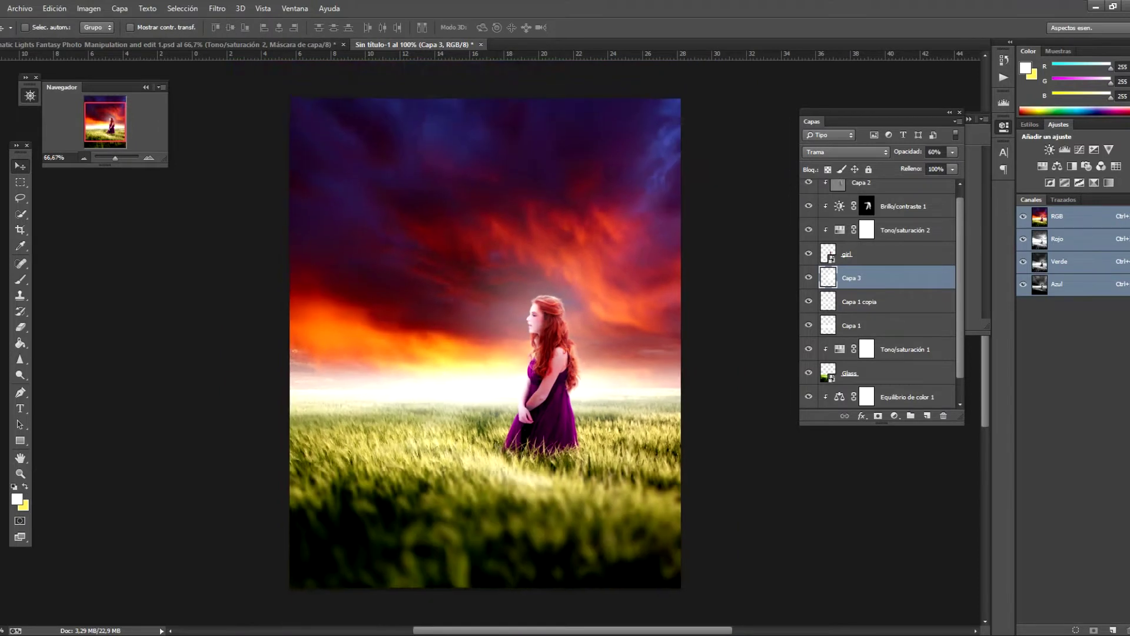
{"action": "key", "text": "ctrl+minus"}
{"action": "key", "text": "ctrl+plus"}
{"action": "key", "text": "ctrl+plus"}
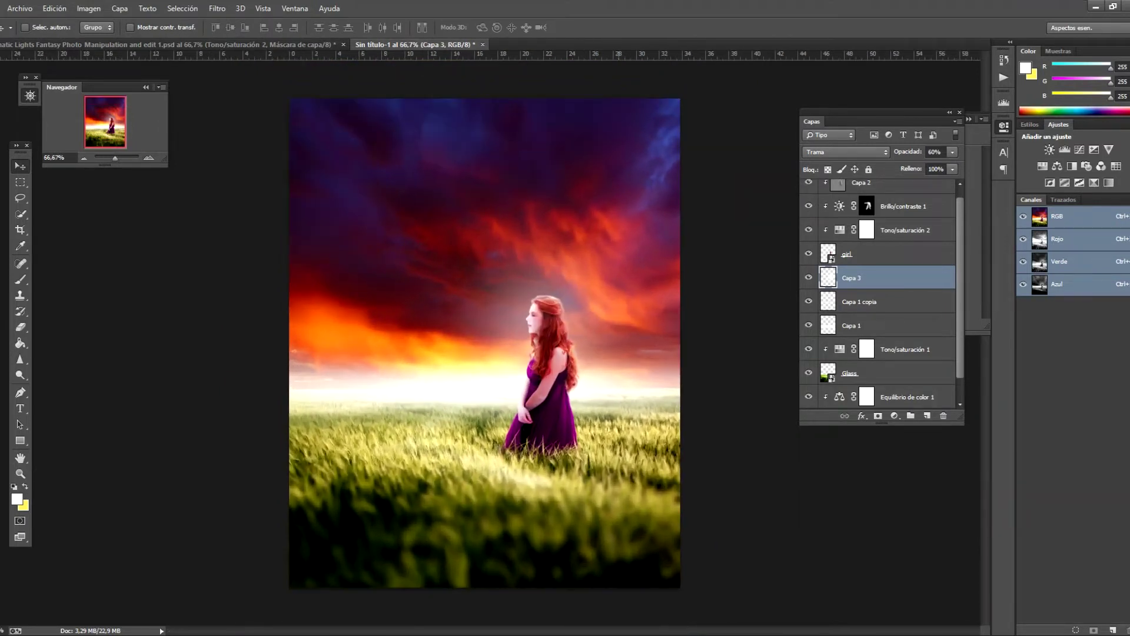
{"action": "key", "text": "alt+bracketright"}
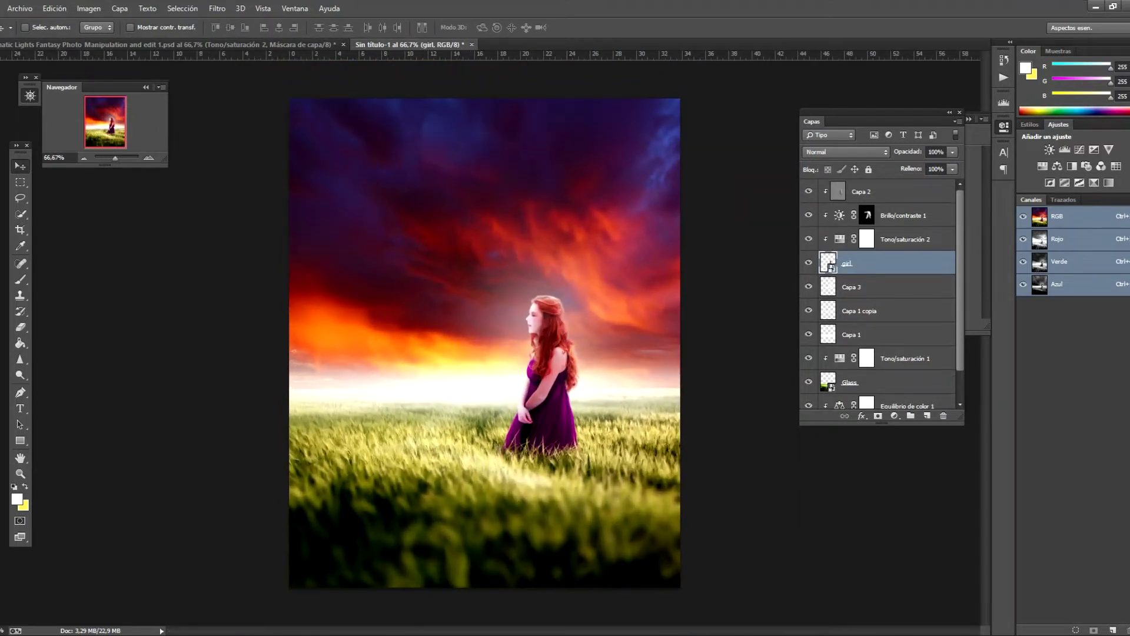
Step: Place the Fish goldfish PNG at full size as the top layer
{"action": "left_click", "coordinate": [19, 9]}
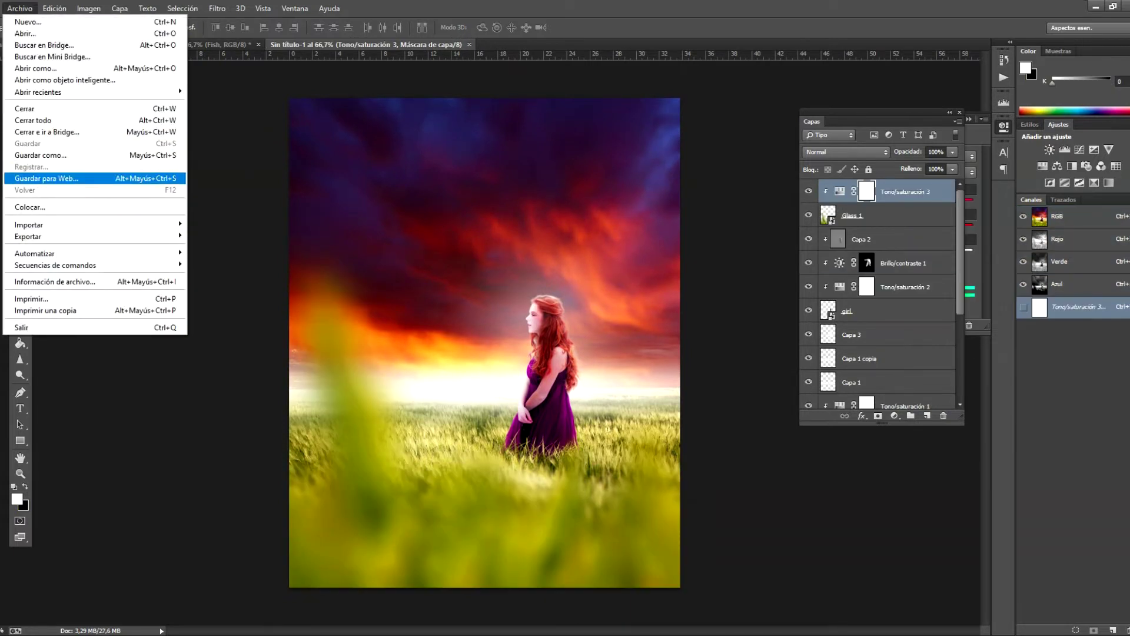
{"action": "left_click", "coordinate": [35, 206]}
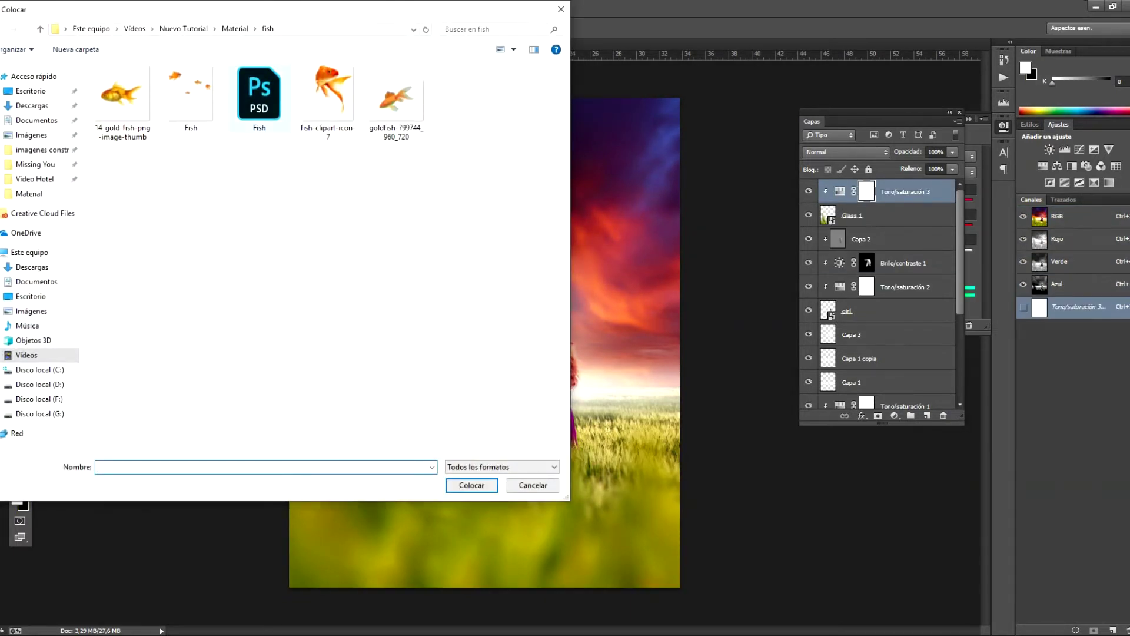
{"action": "left_click", "coordinate": [191, 94]}
{"action": "key", "text": "Return"}
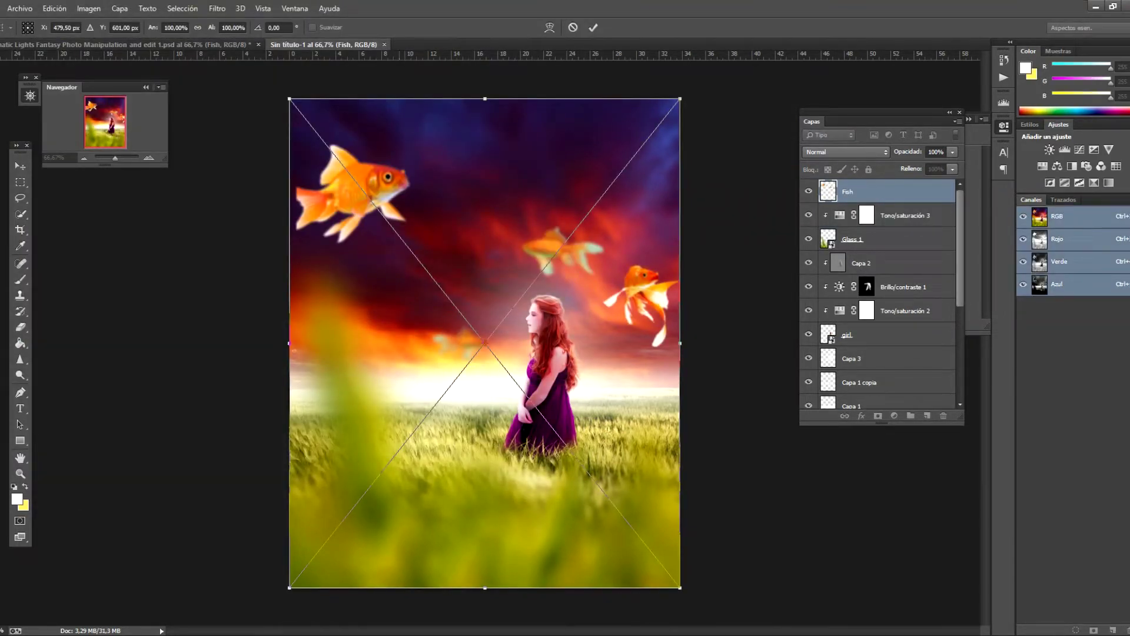
{"action": "key", "text": "Return"}
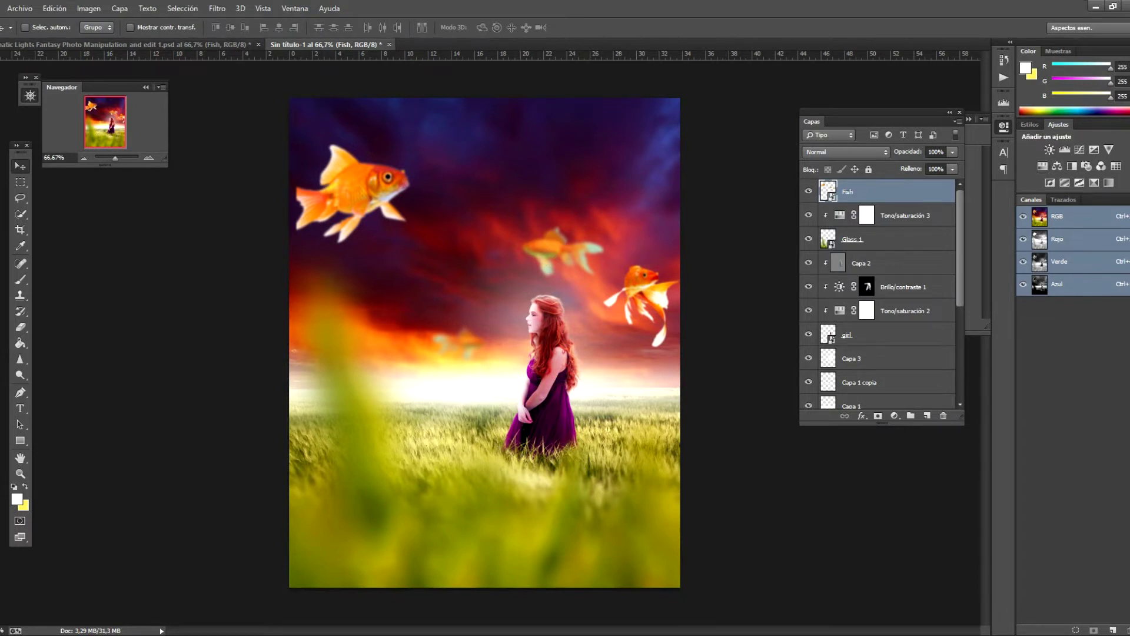
{"action": "left_click", "coordinate": [865, 263]}
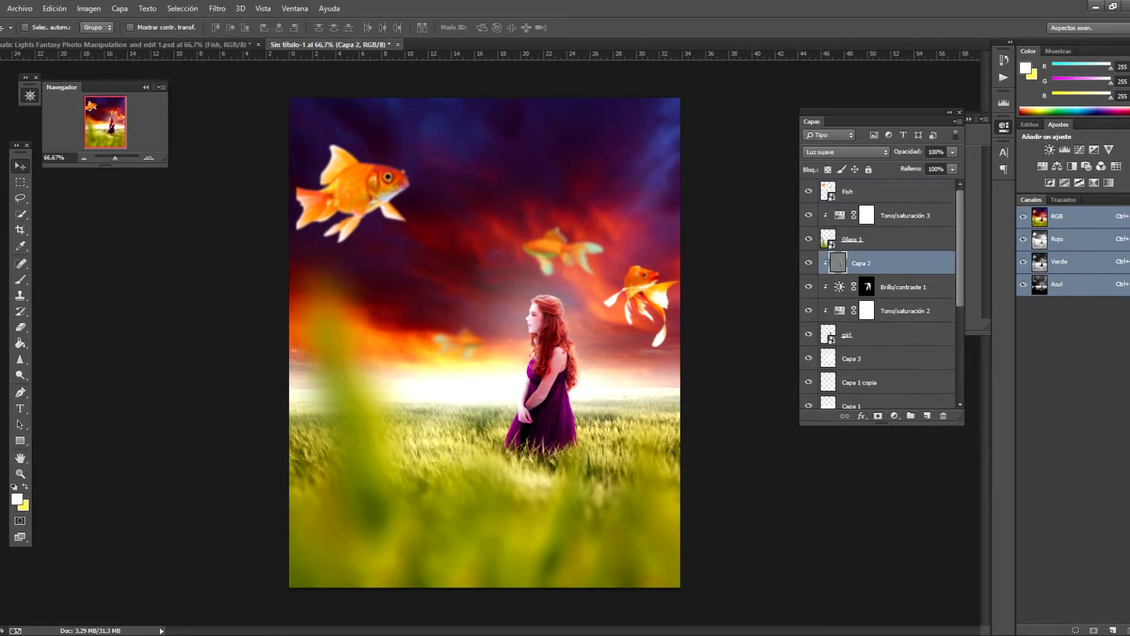
Step: Add a layer above Capa 2 and paint a 135 px white glow beside her head
{"action": "left_click", "coordinate": [926, 416]}
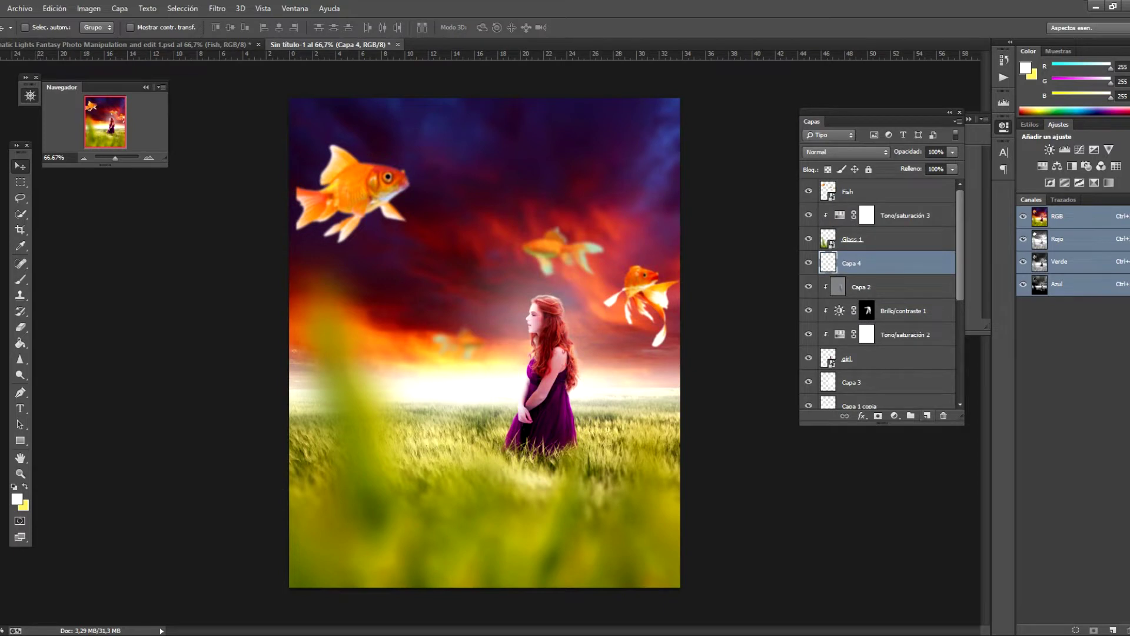
{"action": "key", "text": "b"}
{"action": "right_click", "coordinate": [585, 322]}
{"action": "double_click", "coordinate": [708, 336]}
{"action": "type", "text": "135"}
{"action": "key", "text": "Return"}
{"action": "key", "text": "Return"}
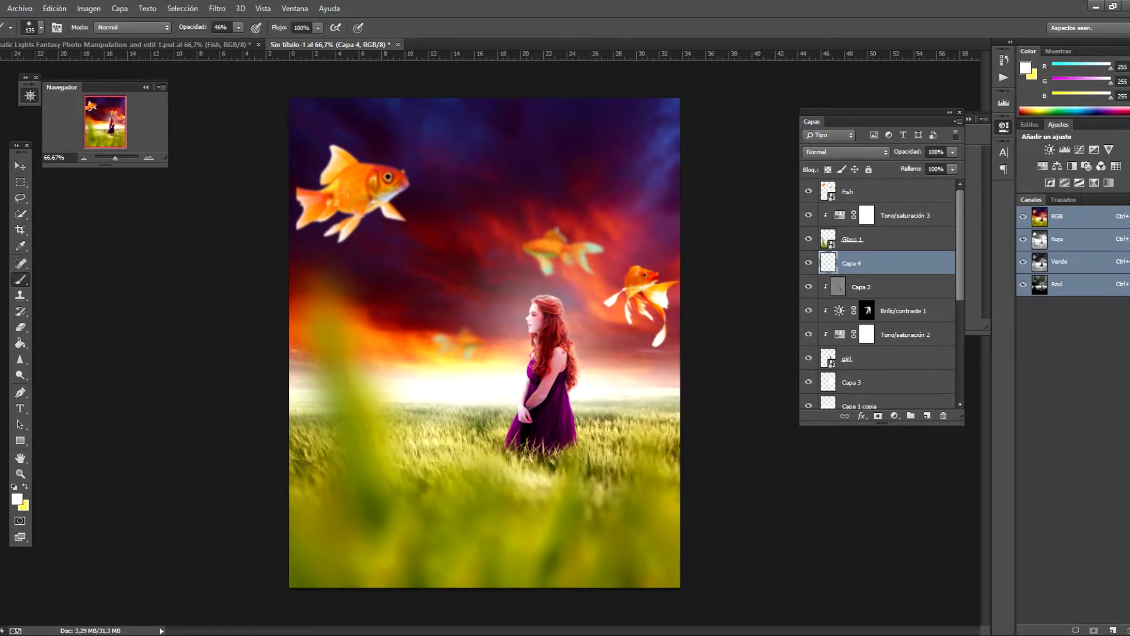
{"action": "left_click", "coordinate": [17, 499]}
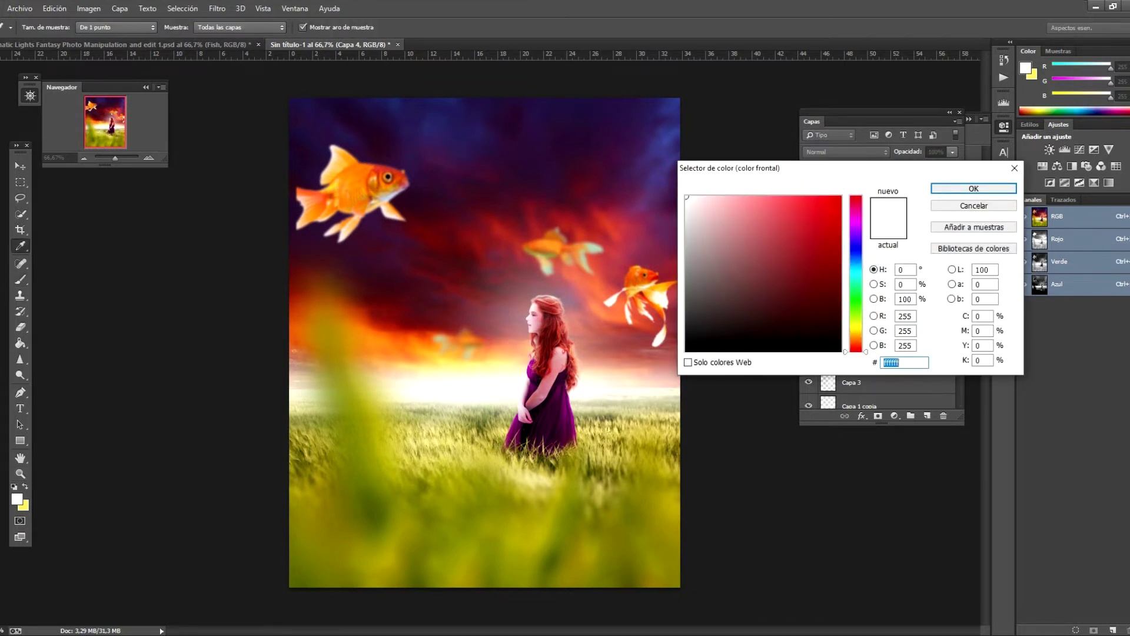
{"action": "left_click", "coordinate": [974, 188]}
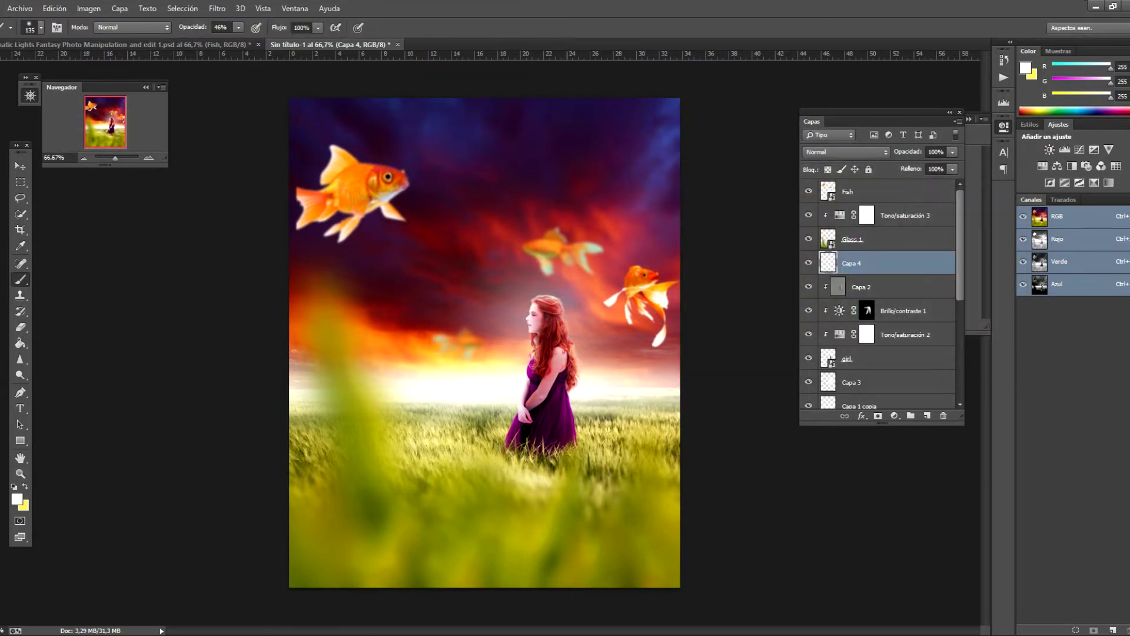
{"action": "left_click", "coordinate": [566, 322]}
Step: Enlarge the brush to 169 px, add more glow, and set the layer to Trama
{"action": "right_click", "coordinate": [587, 342]}
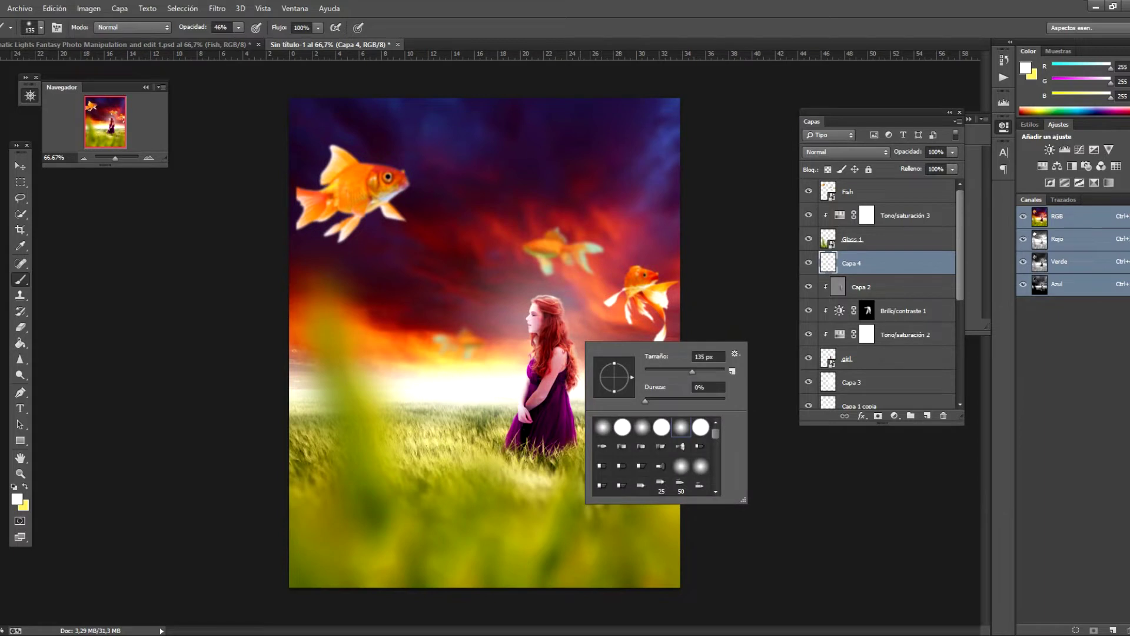
{"action": "left_click_drag", "start_coordinate": [692, 372], "coordinate": [699, 372]}
{"action": "left_click", "coordinate": [565, 321]}
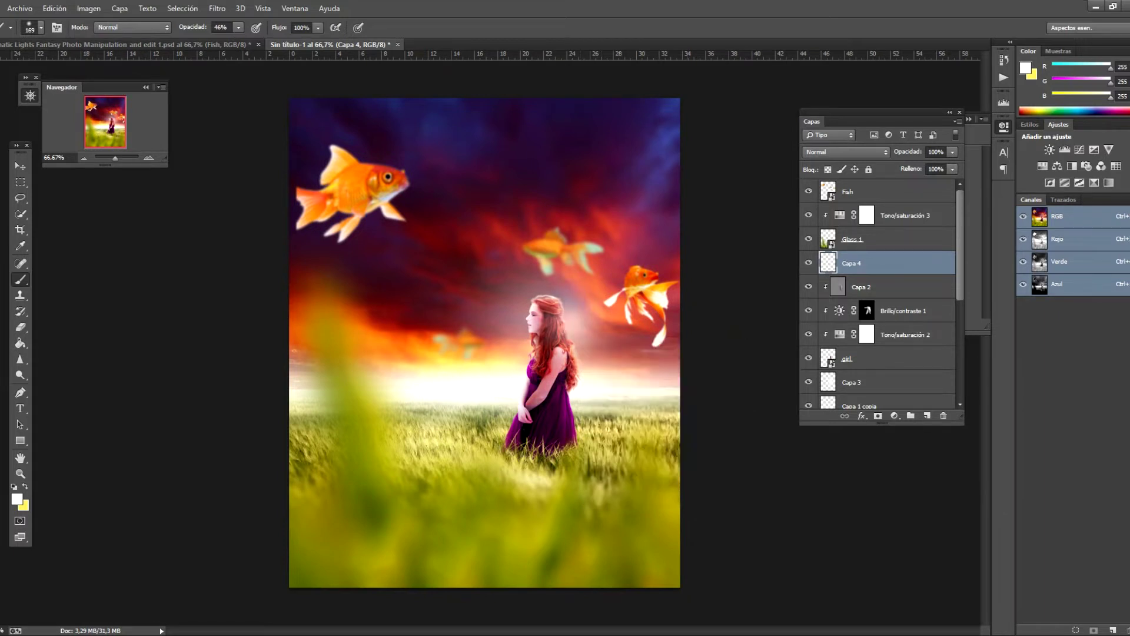
{"action": "left_click", "coordinate": [846, 152]}
{"action": "left_click", "coordinate": [824, 266]}
{"action": "key", "text": "v"}
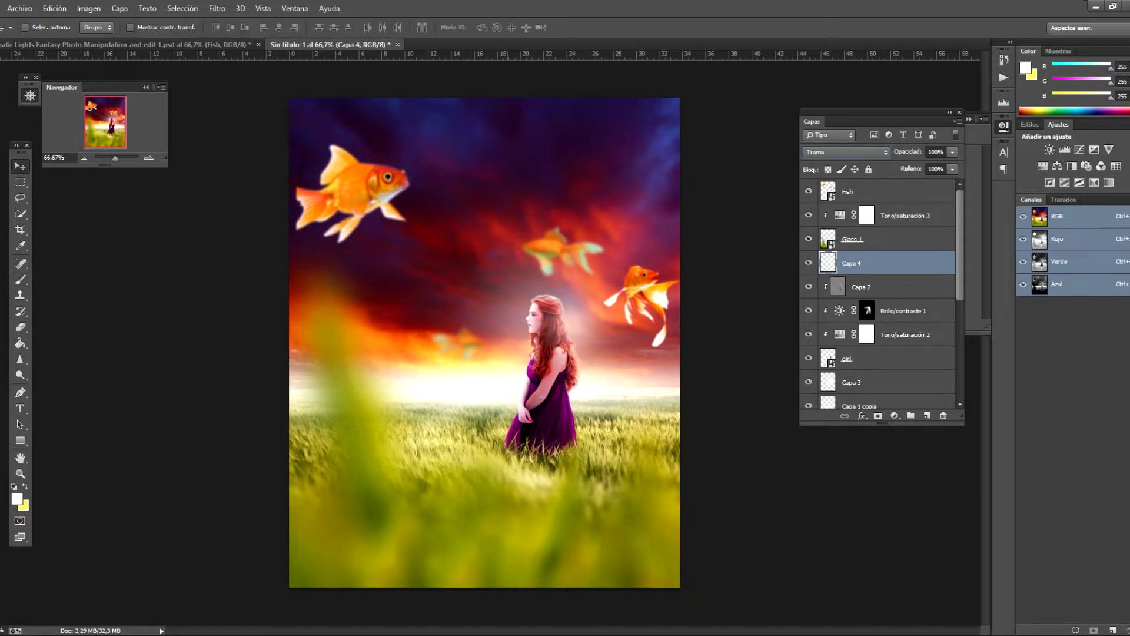
{"action": "scroll", "coordinate": [877, 294], "scroll_direction": "down", "scroll_amount": 5}
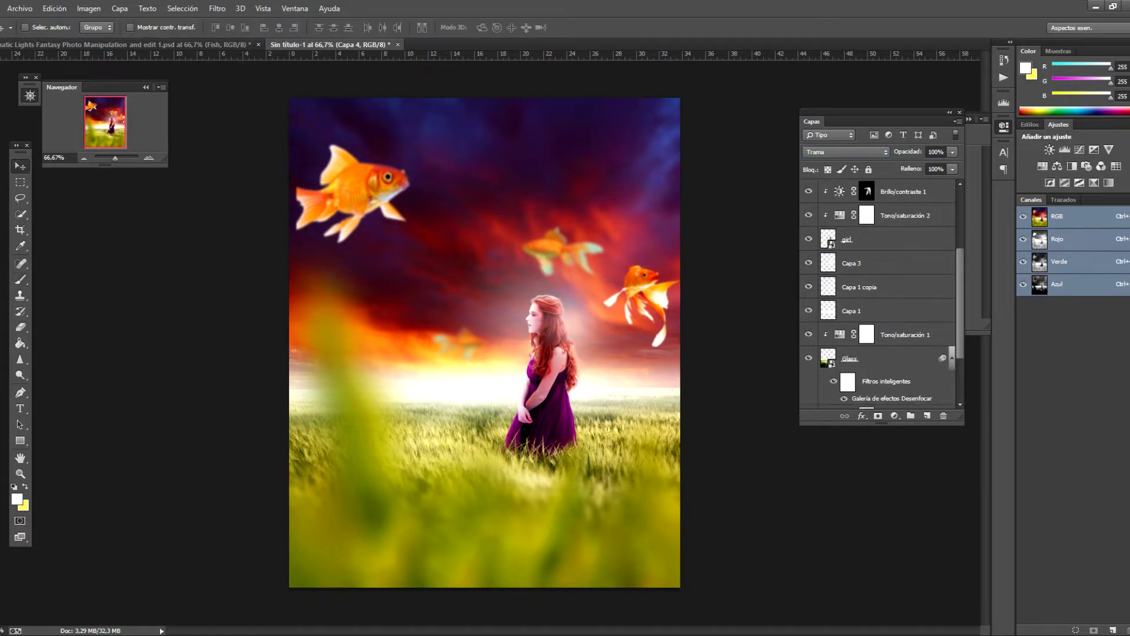
{"action": "left_click", "coordinate": [883, 362]}
{"action": "left_click", "coordinate": [1058, 166]}
{"action": "key", "text": "ctrl+z"}
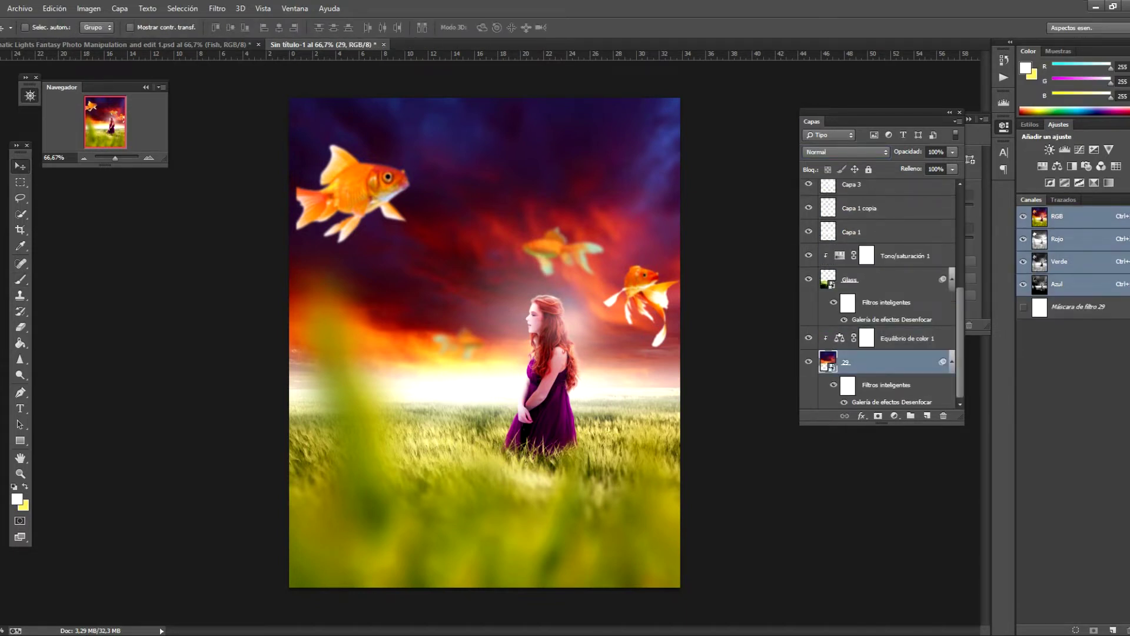
{"action": "scroll", "coordinate": [877, 294], "scroll_direction": "up", "scroll_amount": 5}
{"action": "left_click", "coordinate": [907, 215]}
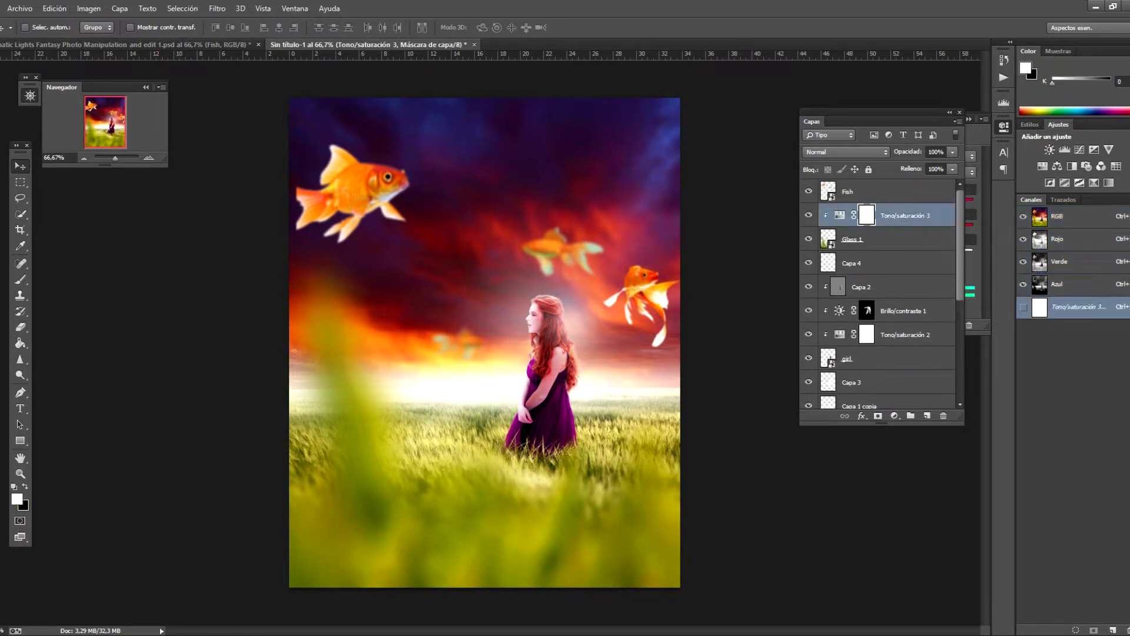
{"action": "left_click", "coordinate": [871, 191]}
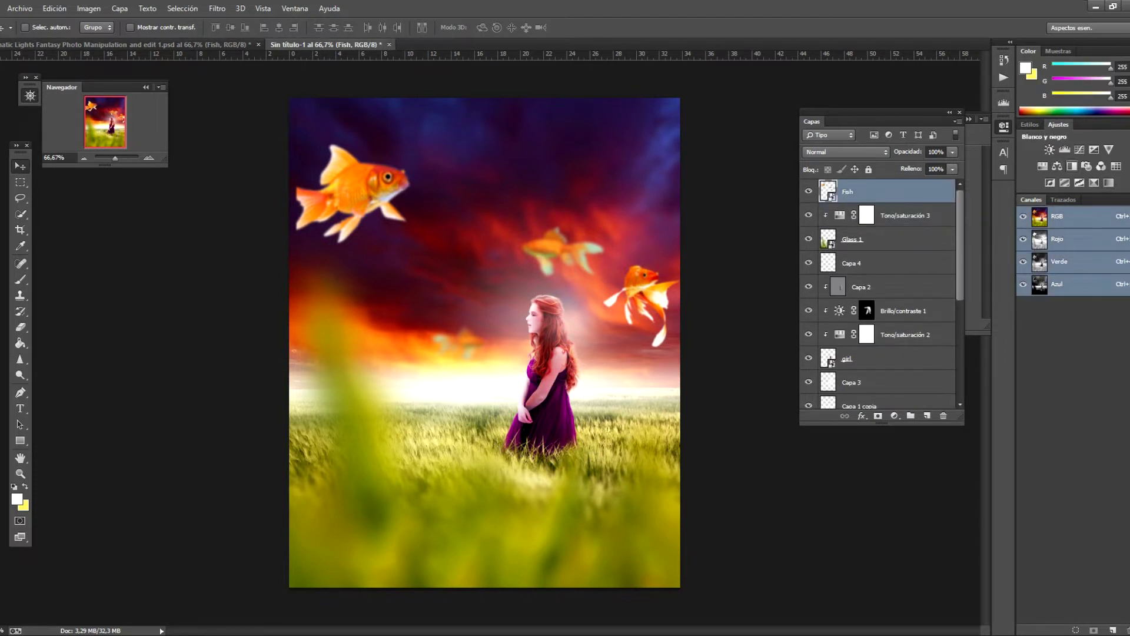
{"action": "left_click", "coordinate": [1042, 166]}
{"action": "left_click_drag", "start_coordinate": [899, 202], "coordinate": [895, 202]}
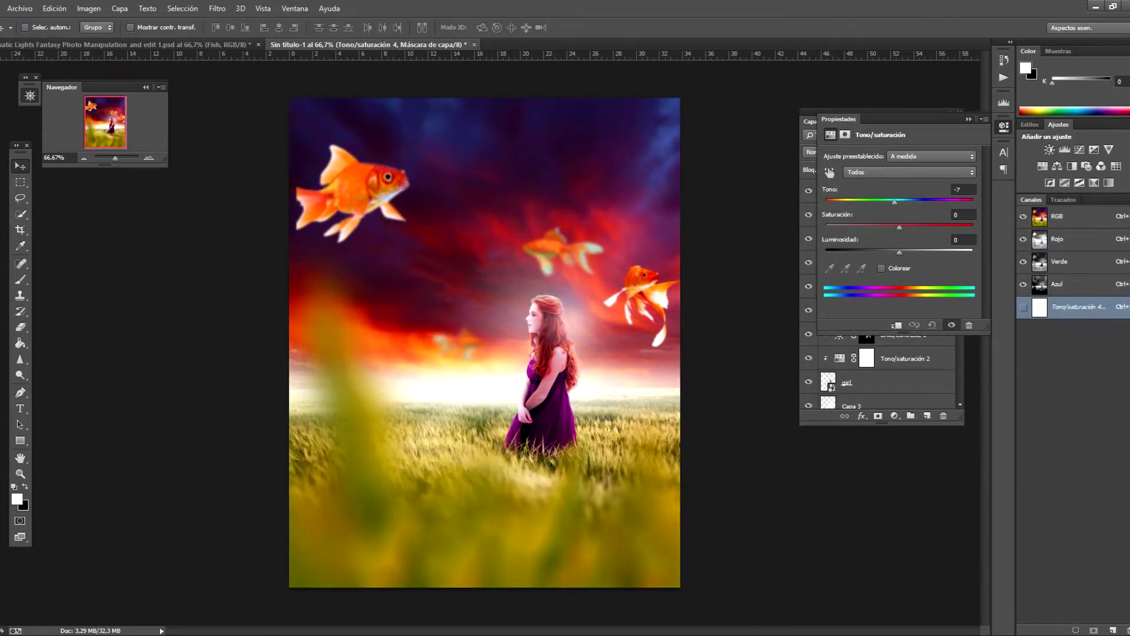
{"action": "mouse_move", "coordinate": [895, 201]}
{"action": "left_mouse_down"}
{"action": "mouse_move", "coordinate": [908, 227]}
{"action": "mouse_move", "coordinate": [897, 202]}
{"action": "left_mouse_up"}
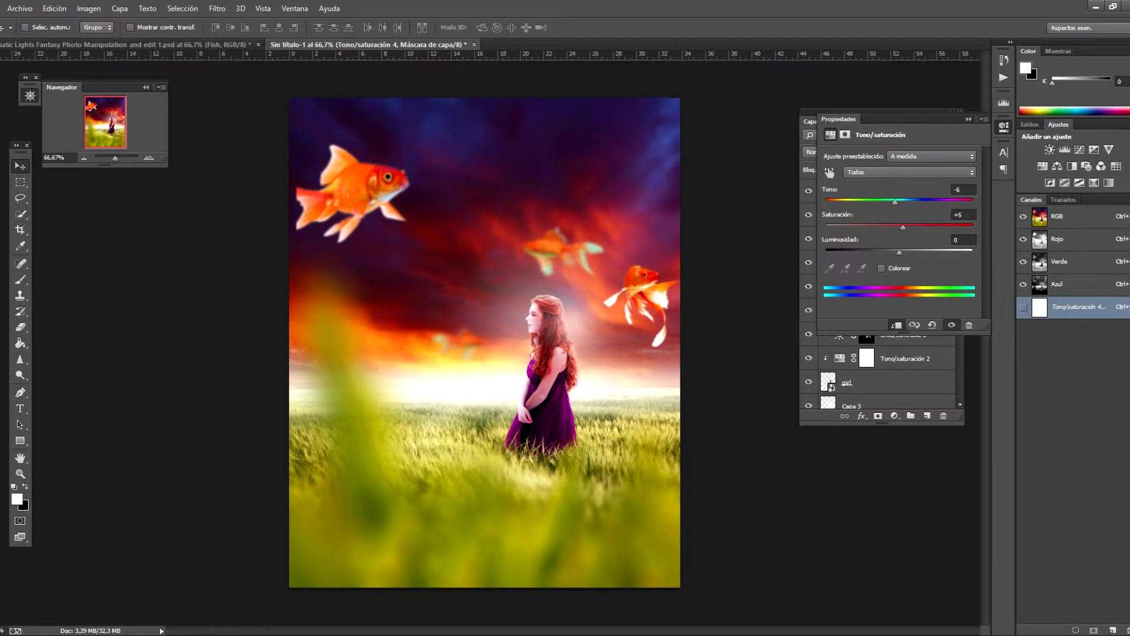
{"action": "left_click", "coordinate": [1004, 126]}
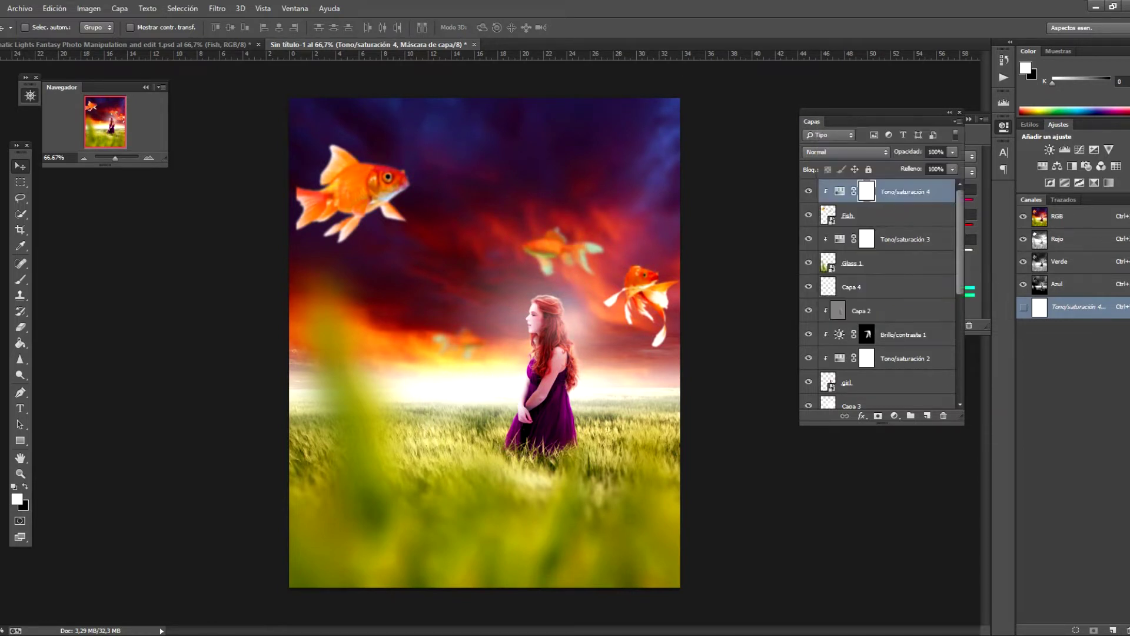
{"action": "left_click", "coordinate": [20, 279]}
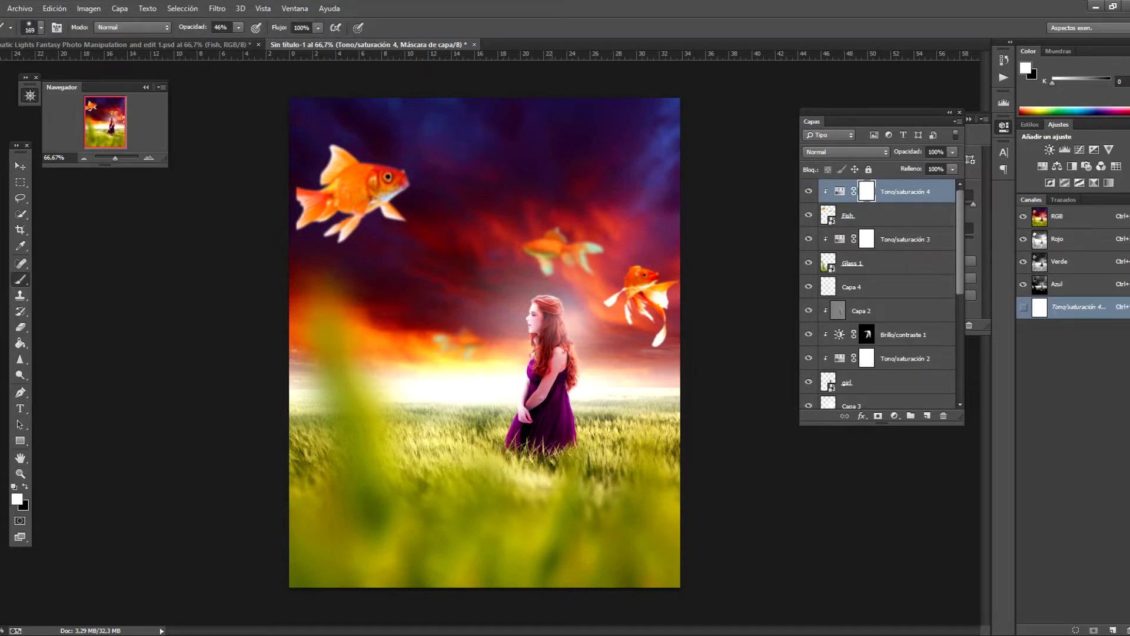
{"action": "right_click", "coordinate": [558, 228]}
{"action": "left_click_drag", "start_coordinate": [670, 257], "coordinate": [668, 258]}
{"action": "key", "text": "Return"}
{"action": "key", "text": "x"}
{"action": "right_click", "coordinate": [893, 192]}
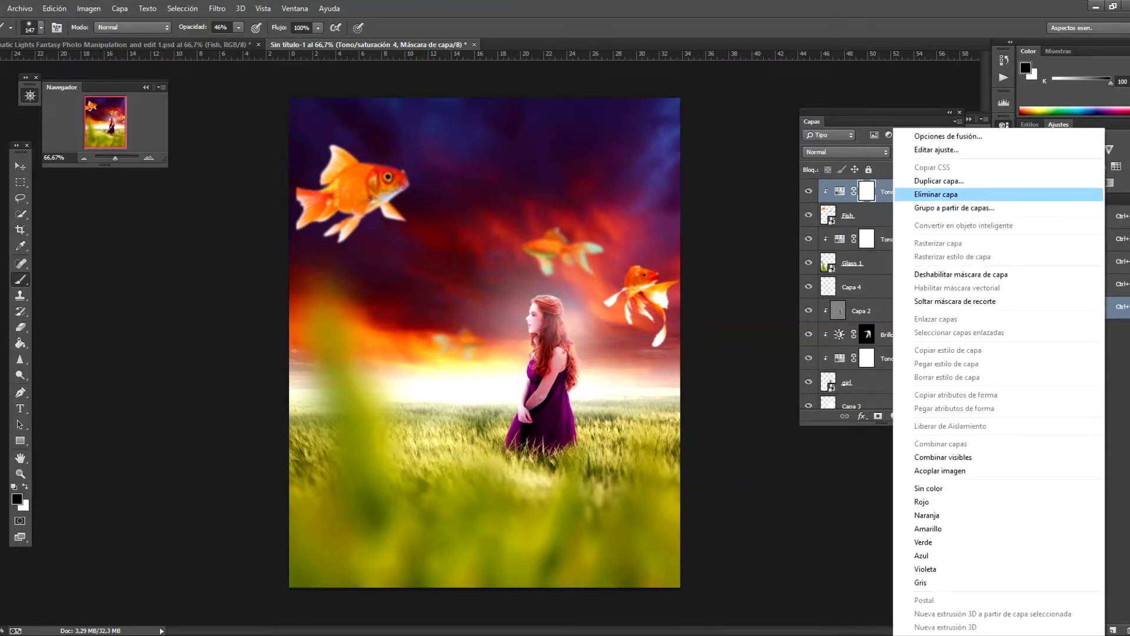
{"action": "left_click", "coordinate": [942, 195]}
{"action": "key", "text": "Return"}
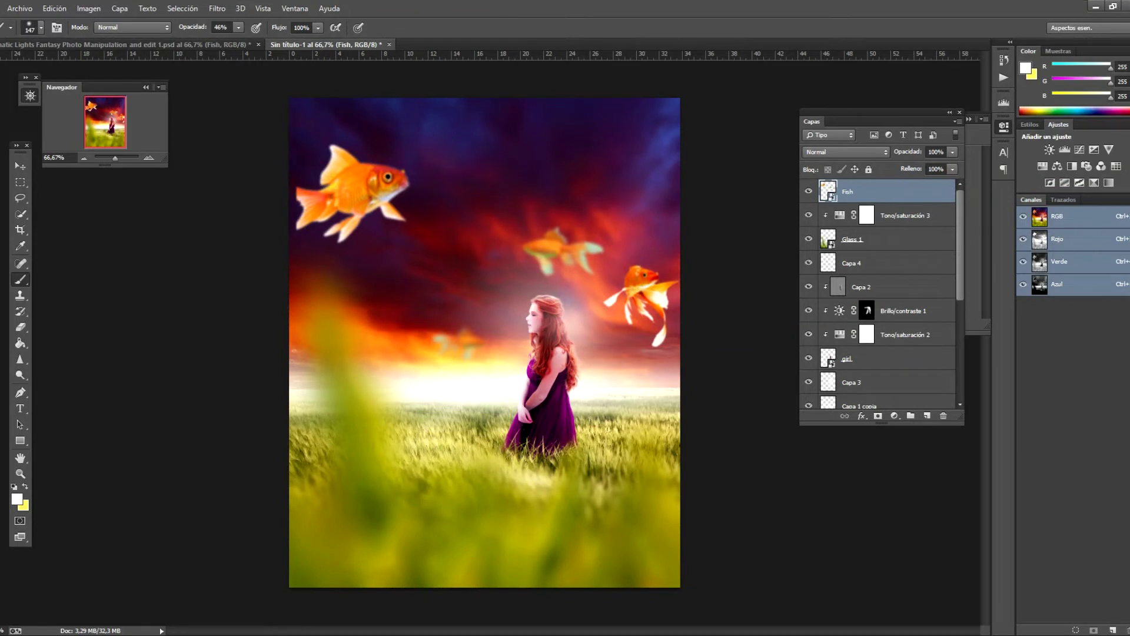
{"action": "left_click", "coordinate": [1050, 149]}
Step: Clip a Brightness/Contrast layer to Fish and raise Brillo to 33
{"action": "left_click", "coordinate": [896, 325]}
{"action": "mouse_move", "coordinate": [899, 186]}
{"action": "left_mouse_down"}
{"action": "mouse_move", "coordinate": [876, 186]}
{"action": "mouse_move", "coordinate": [859, 212]}
{"action": "left_mouse_up"}
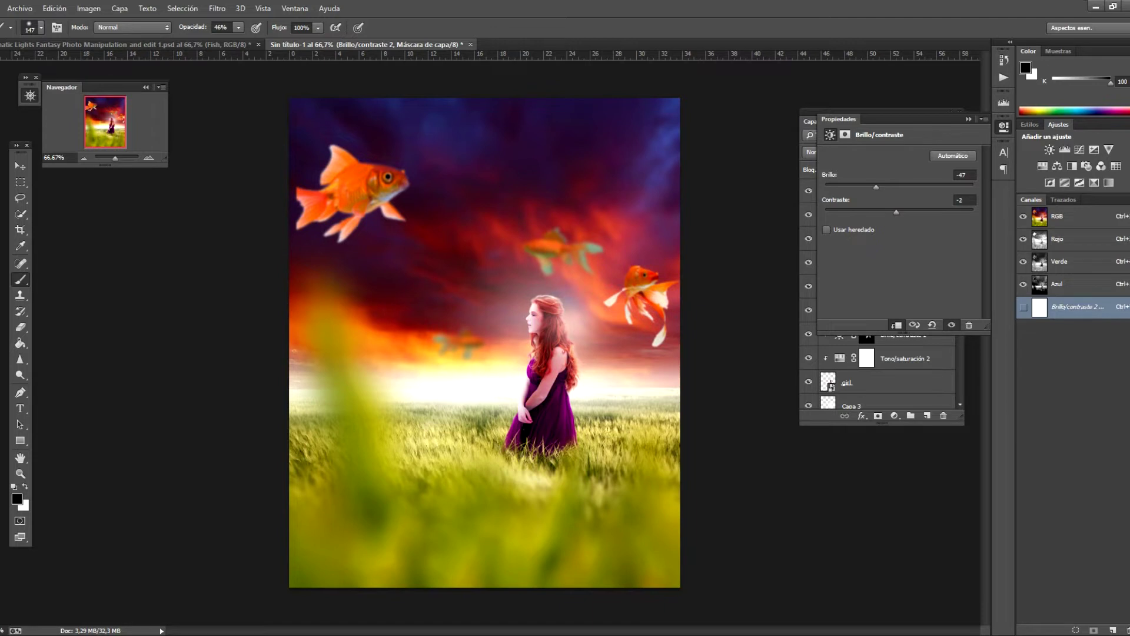
{"action": "left_click_drag", "start_coordinate": [875, 186], "coordinate": [911, 187]}
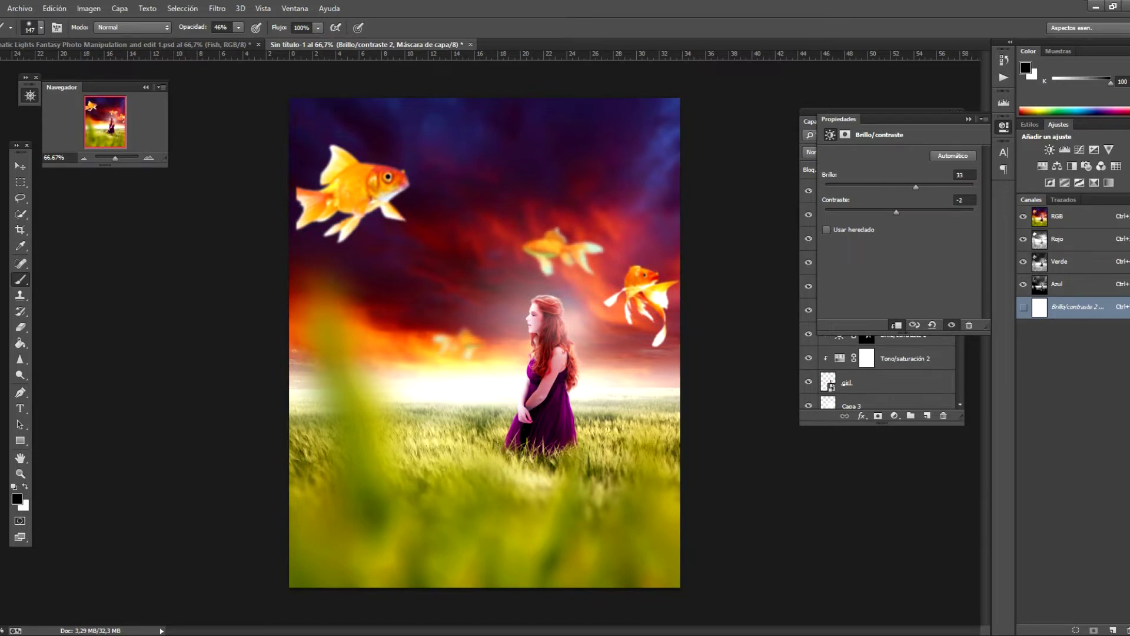
{"action": "left_click", "coordinate": [810, 121]}
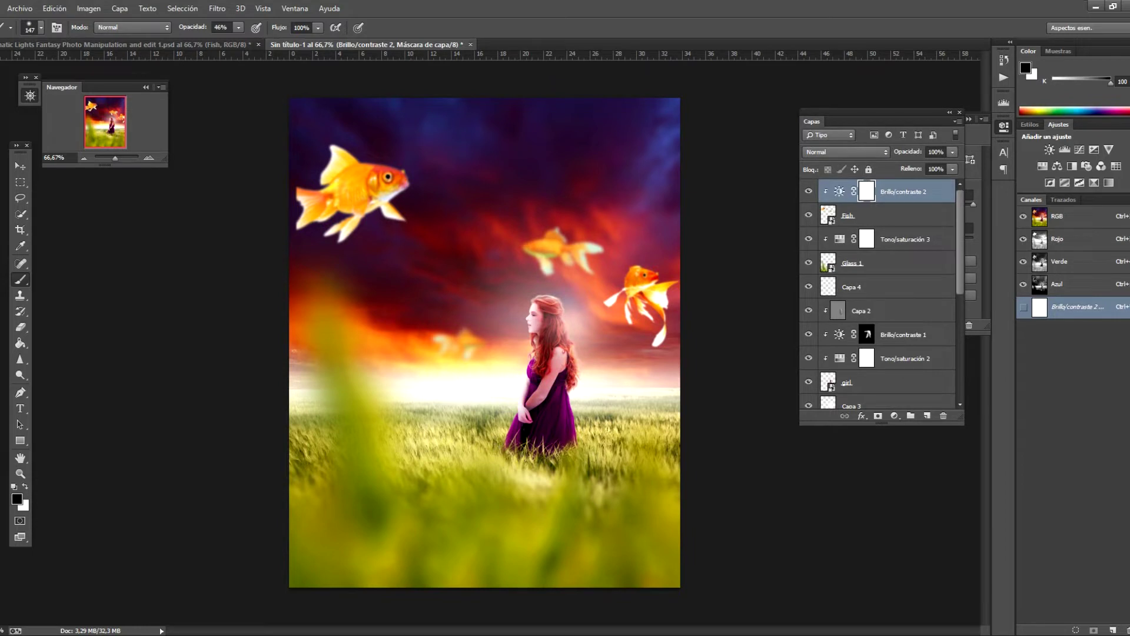
Step: Invert its mask and paint white over the middle and large goldfish
{"action": "key", "text": "ctrl+i"}
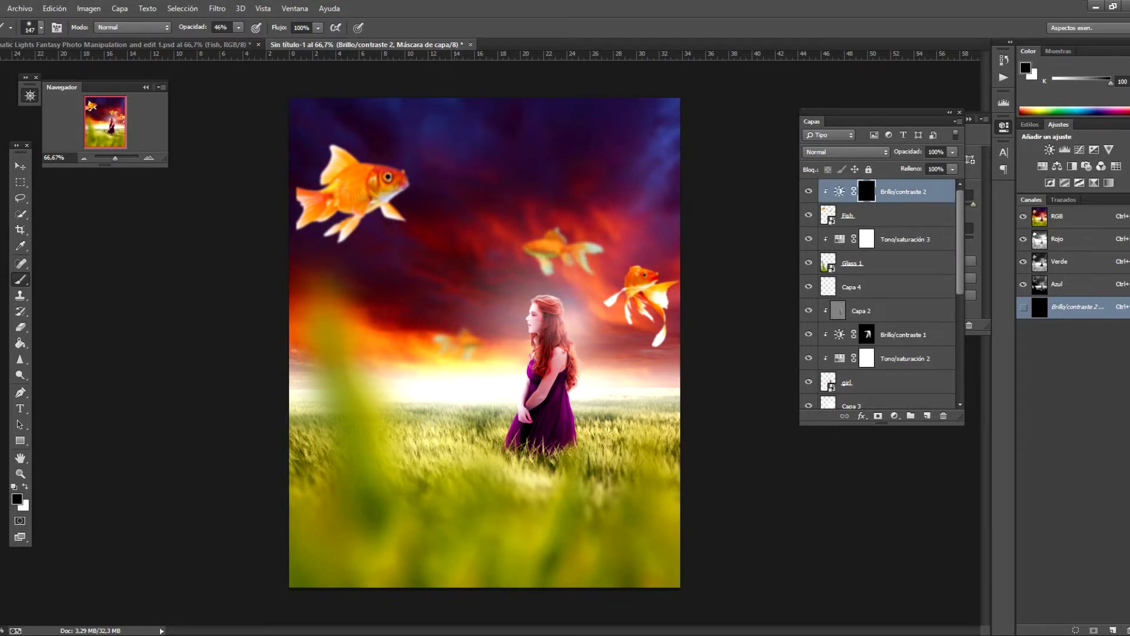
{"action": "key", "text": "x"}
{"action": "left_click_drag", "start_coordinate": [532, 253], "coordinate": [588, 257]}
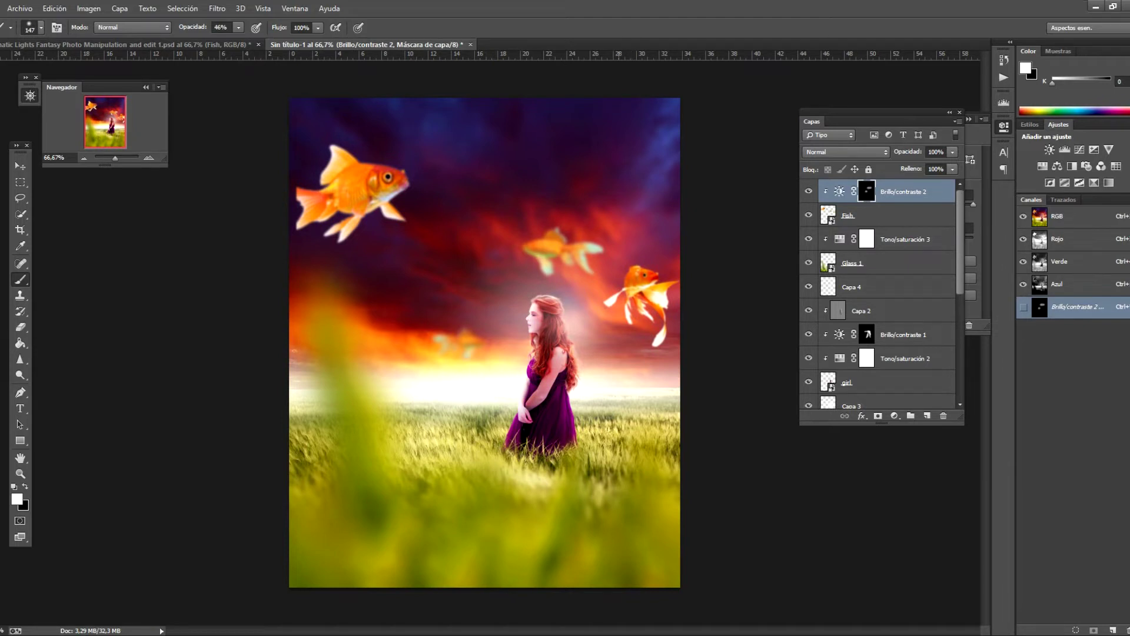
{"action": "left_click_drag", "start_coordinate": [391, 190], "coordinate": [359, 209]}
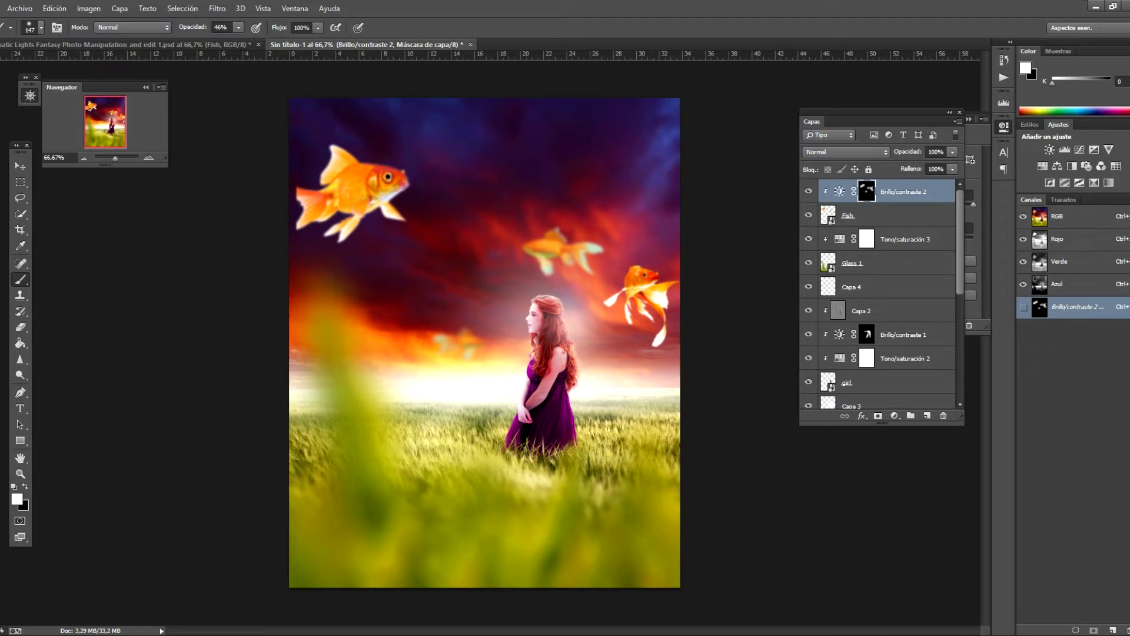
{"action": "key", "text": "v"}
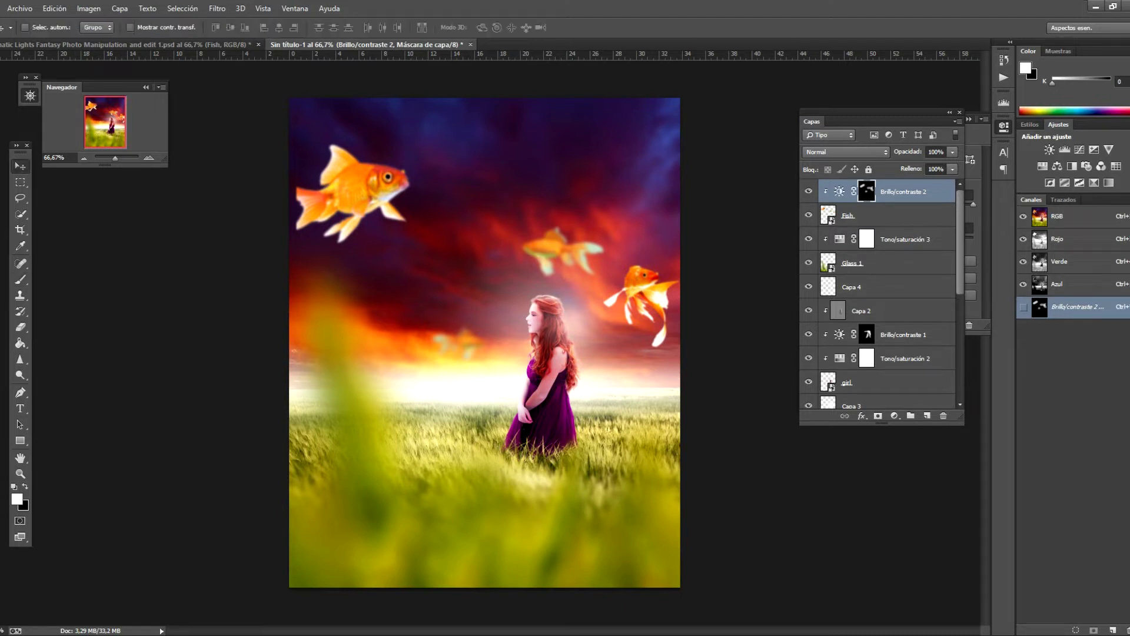
{"action": "left_click", "coordinate": [808, 192]}
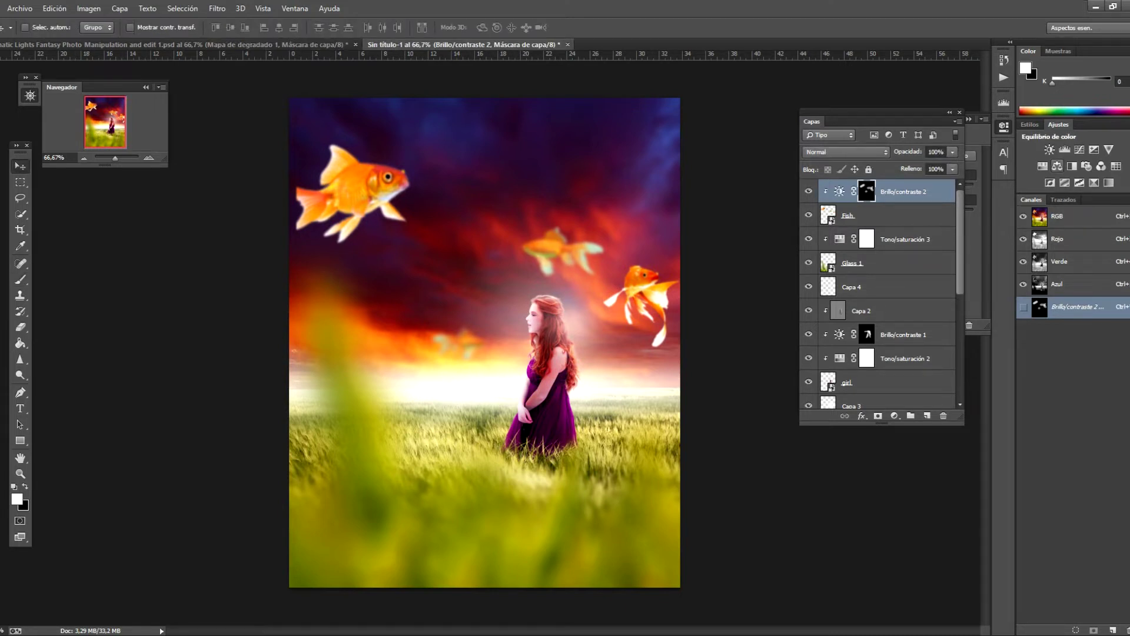
Step: Add a clipped Color Balance layer pushing the midtones fully toward red
{"action": "left_click", "coordinate": [1058, 166]}
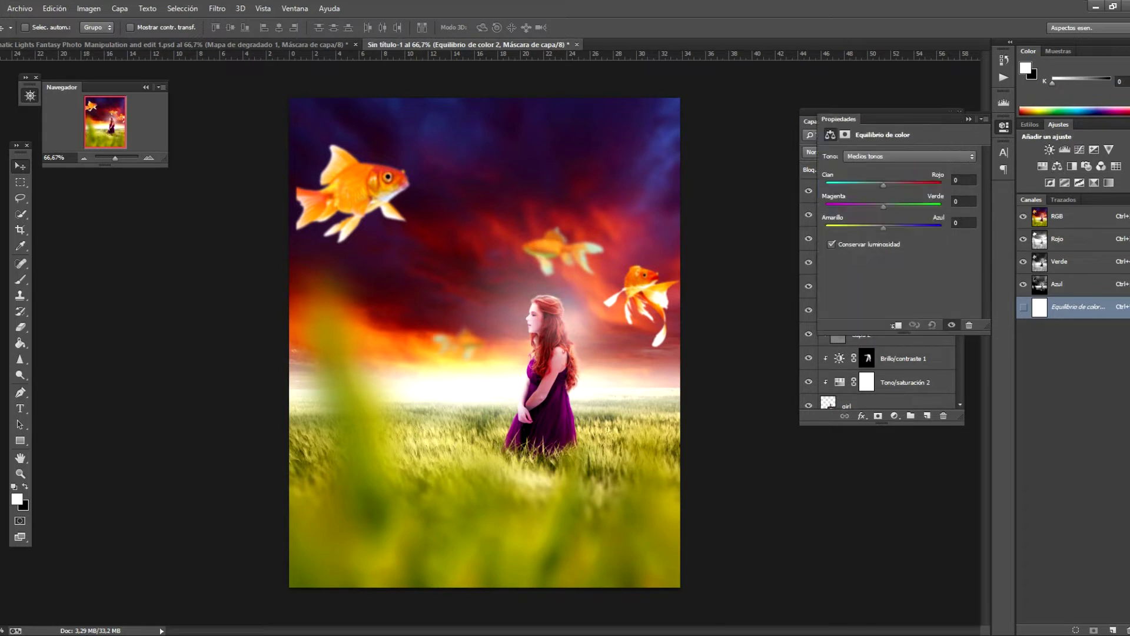
{"action": "left_click", "coordinate": [894, 326]}
{"action": "left_click_drag", "start_coordinate": [883, 184], "coordinate": [941, 184]}
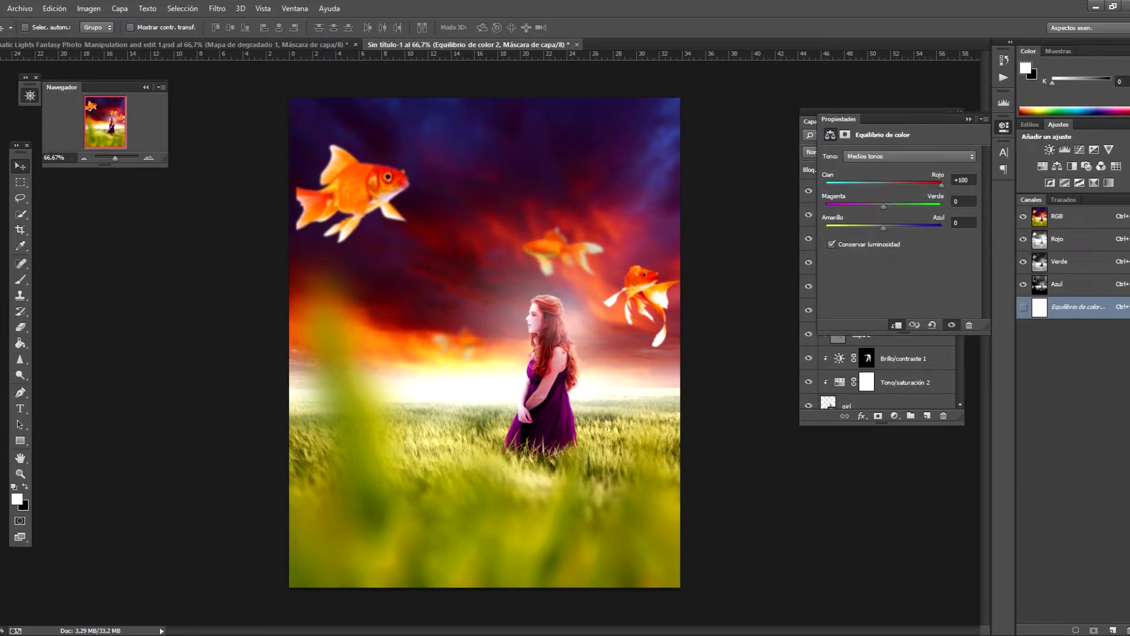
{"action": "left_click", "coordinate": [809, 121]}
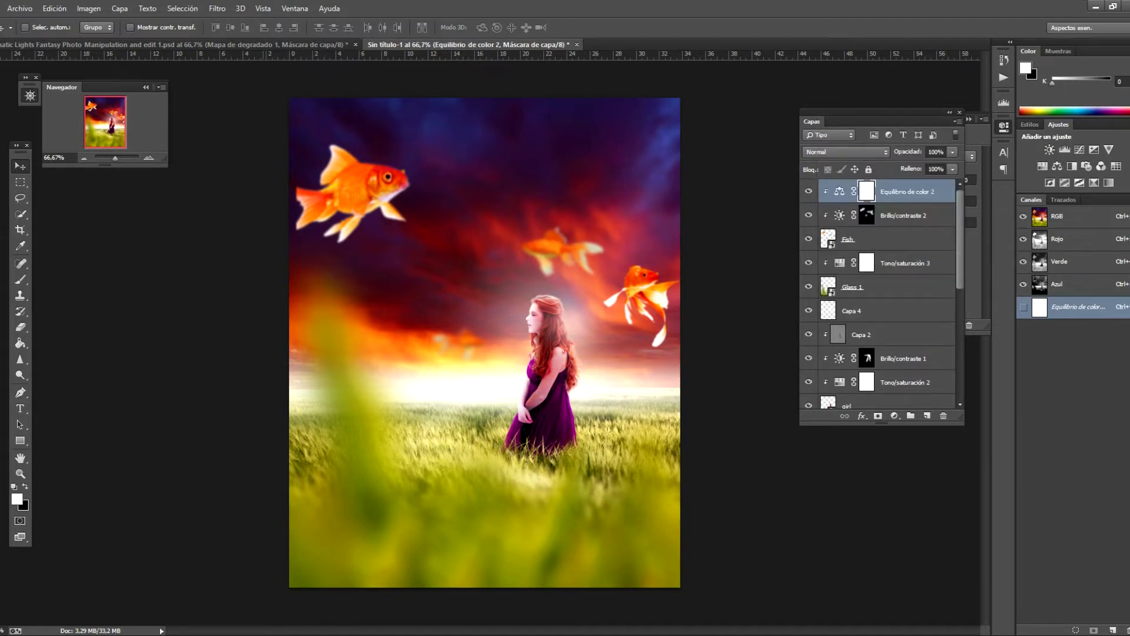
Step: Switch to the brush with black as colour and add a Gradient Map layer
{"action": "key", "text": "b"}
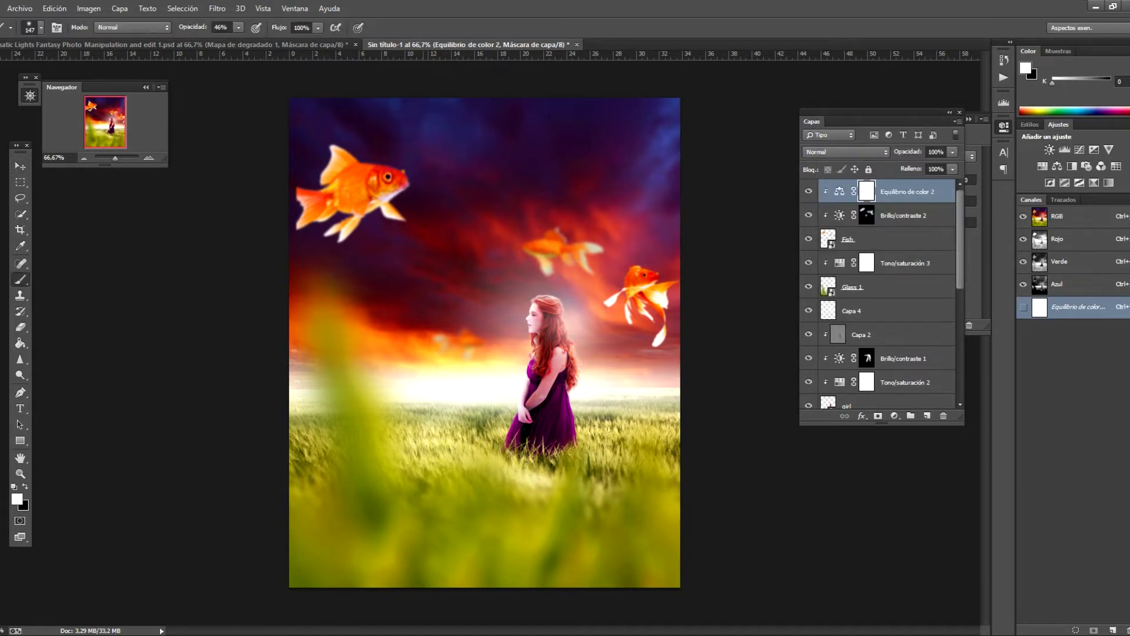
{"action": "key", "text": "x"}
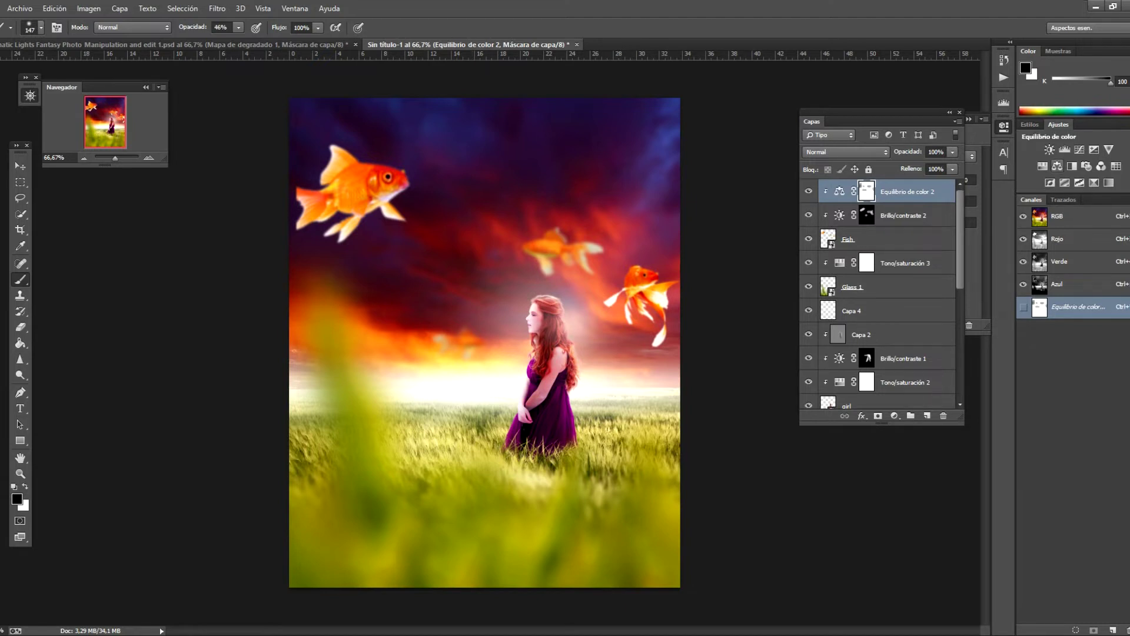
{"action": "left_click", "coordinate": [1108, 183]}
{"action": "left_click", "coordinate": [971, 159]}
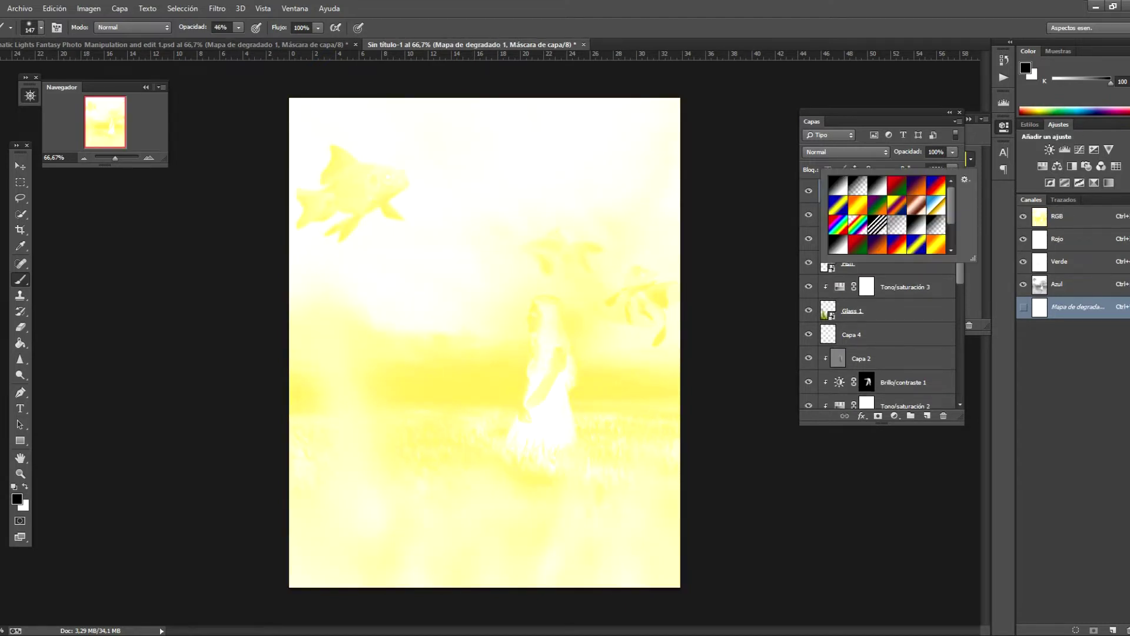
Step: Apply the violet-to-orange gradient preset, briefly inverting then restoring its mask
{"action": "left_click", "coordinate": [917, 186]}
{"action": "key", "text": "Escape"}
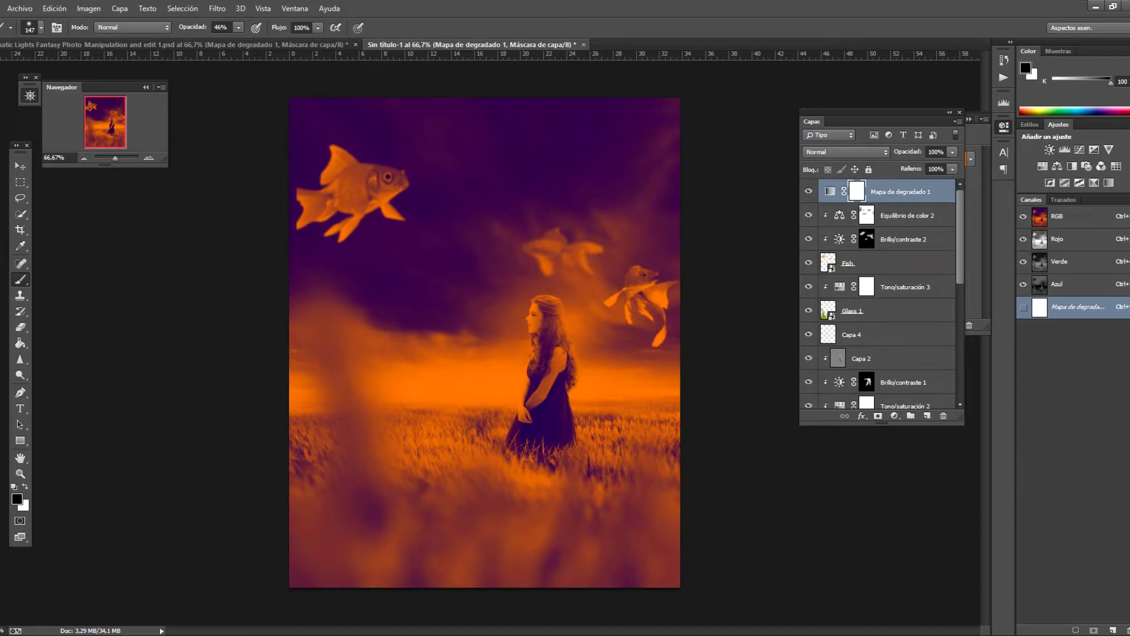
{"action": "key", "text": "shift+alt+o"}
{"action": "key", "text": "F7"}
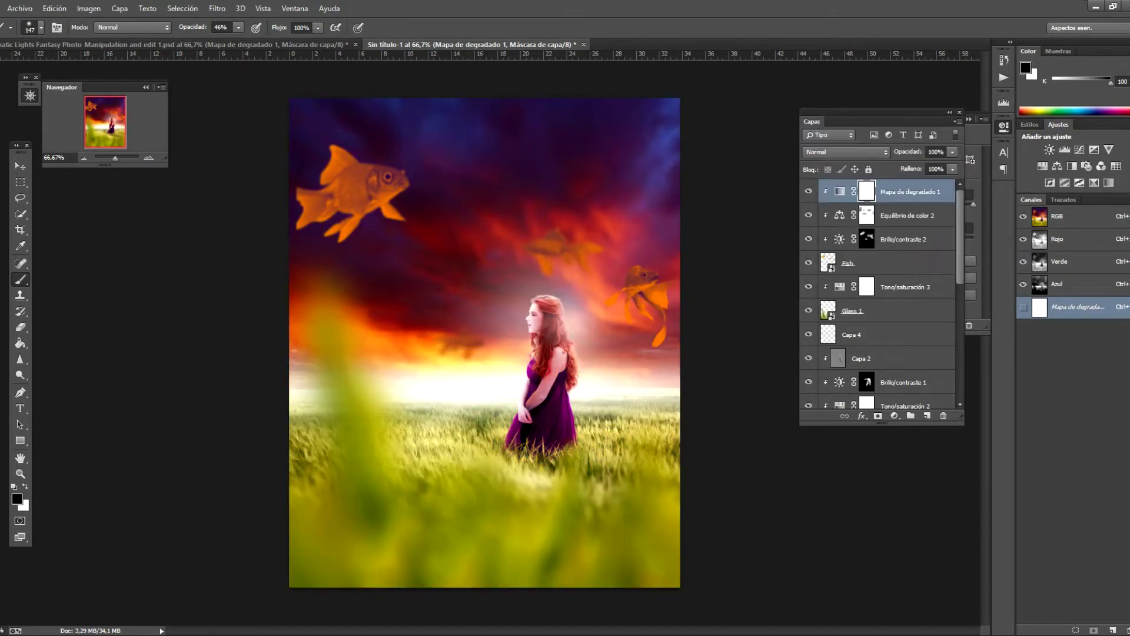
{"action": "key", "text": "ctrl+i"}
{"action": "left_click", "coordinate": [845, 152]}
{"action": "key", "text": "Escape"}
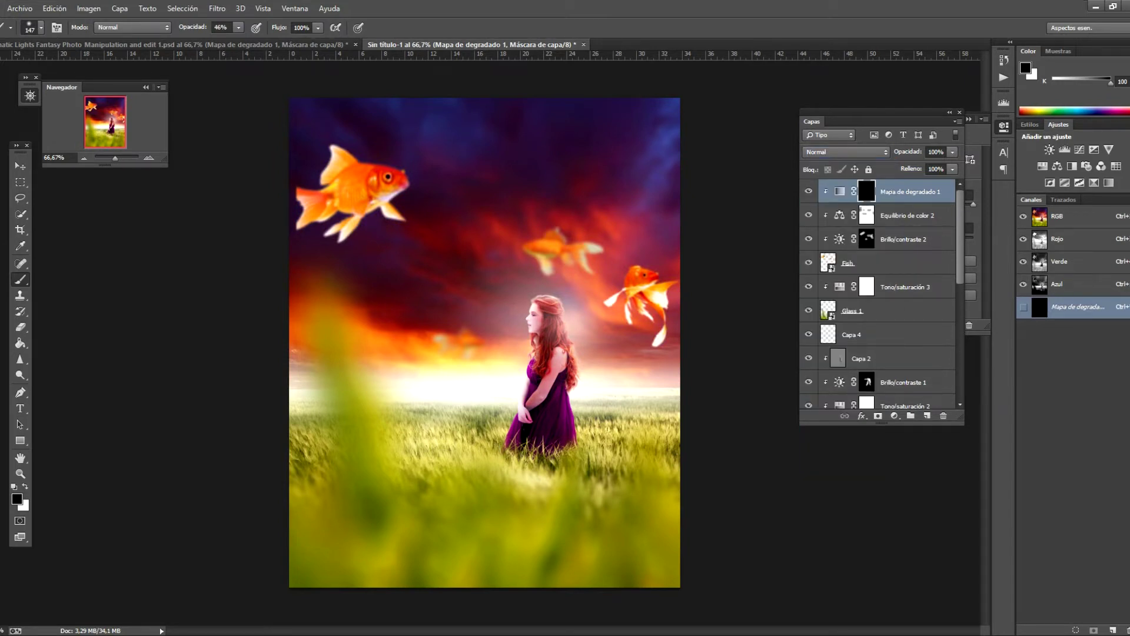
{"action": "key", "text": "ctrl+i"}
Step: Blend the gradient map in Luz suave at 80% opacity
{"action": "left_click", "coordinate": [845, 152]}
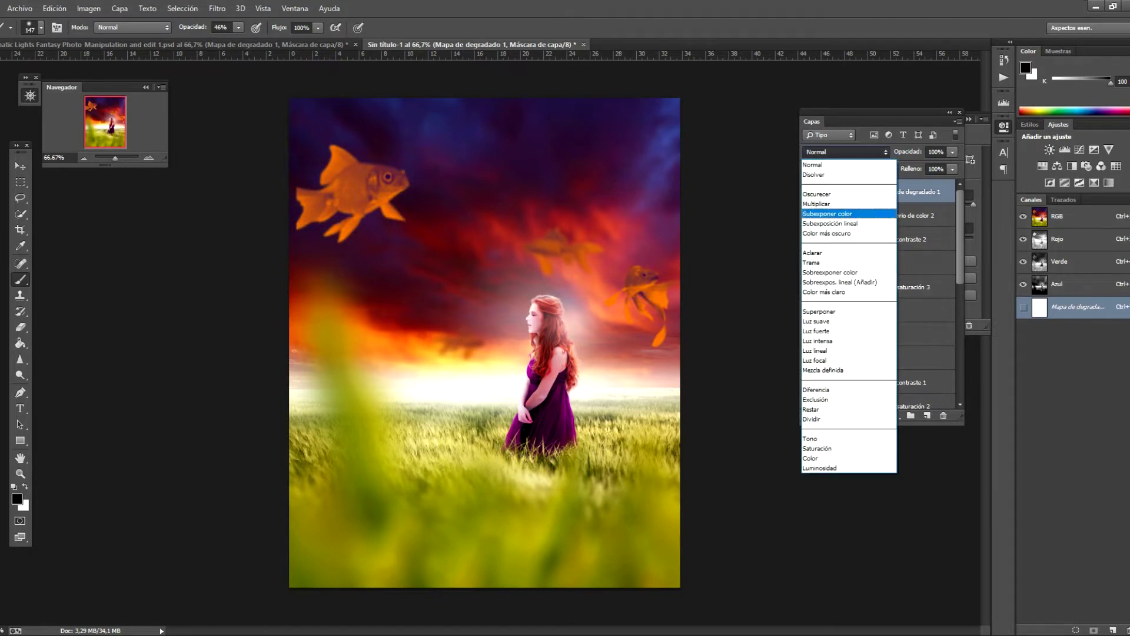
{"action": "key", "text": "Return"}
{"action": "key", "text": "Down"}
{"action": "key", "text": "Down"}
{"action": "key", "text": "Down"}
{"action": "key", "text": "Down"}
{"action": "key", "text": "Down"}
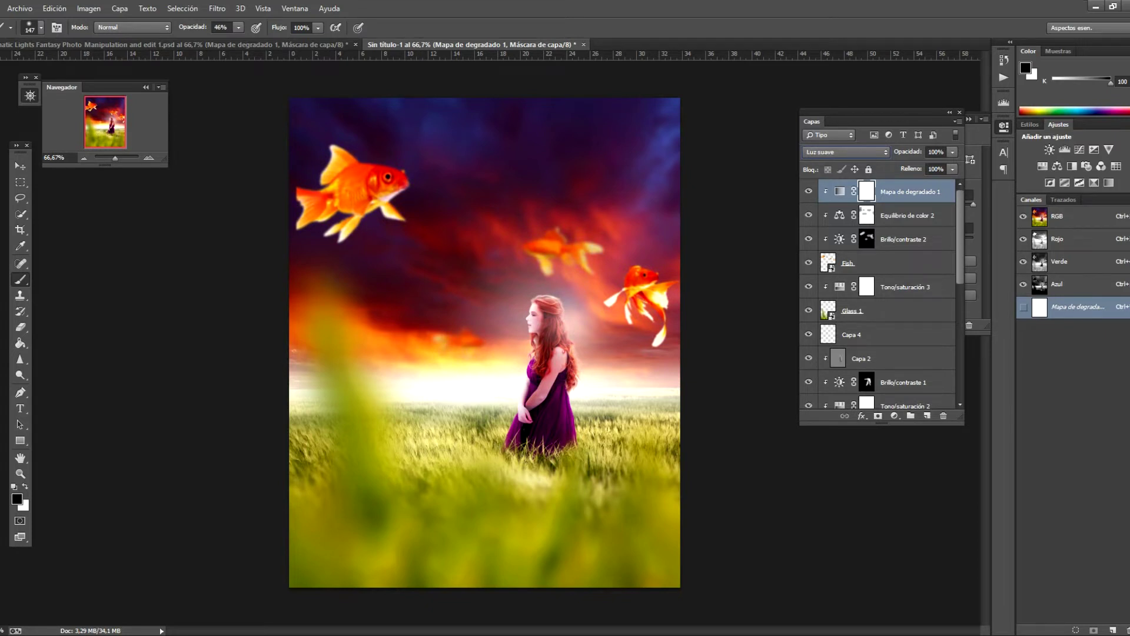
{"action": "key", "text": "Tab"}
{"action": "type", "text": "80"}
{"action": "key", "text": "Return"}
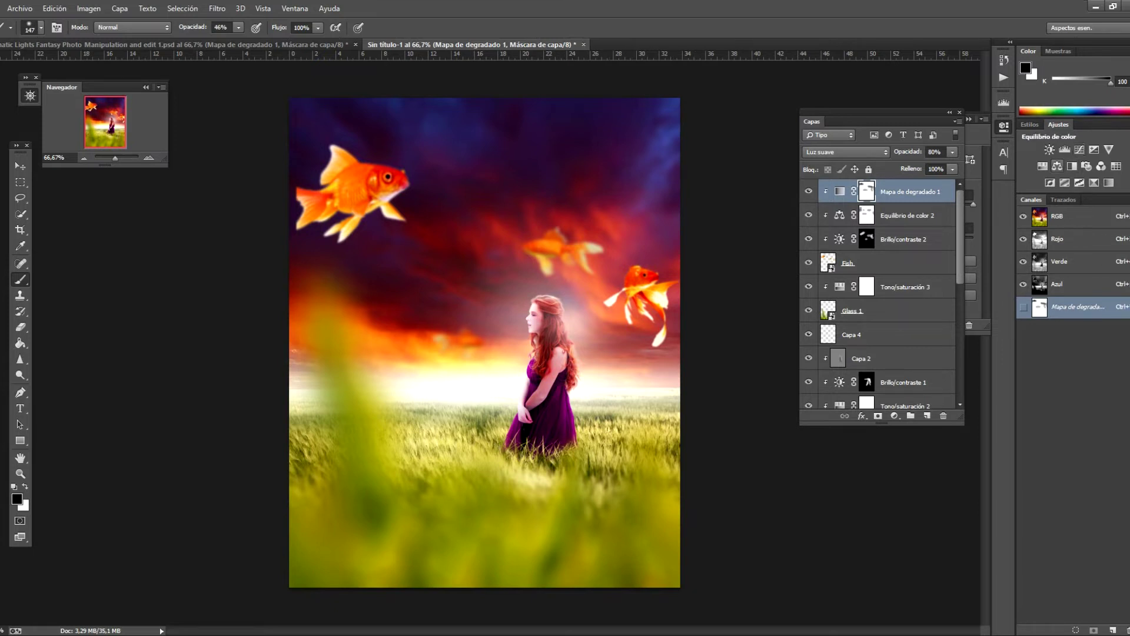
{"action": "left_click", "coordinate": [1064, 150]}
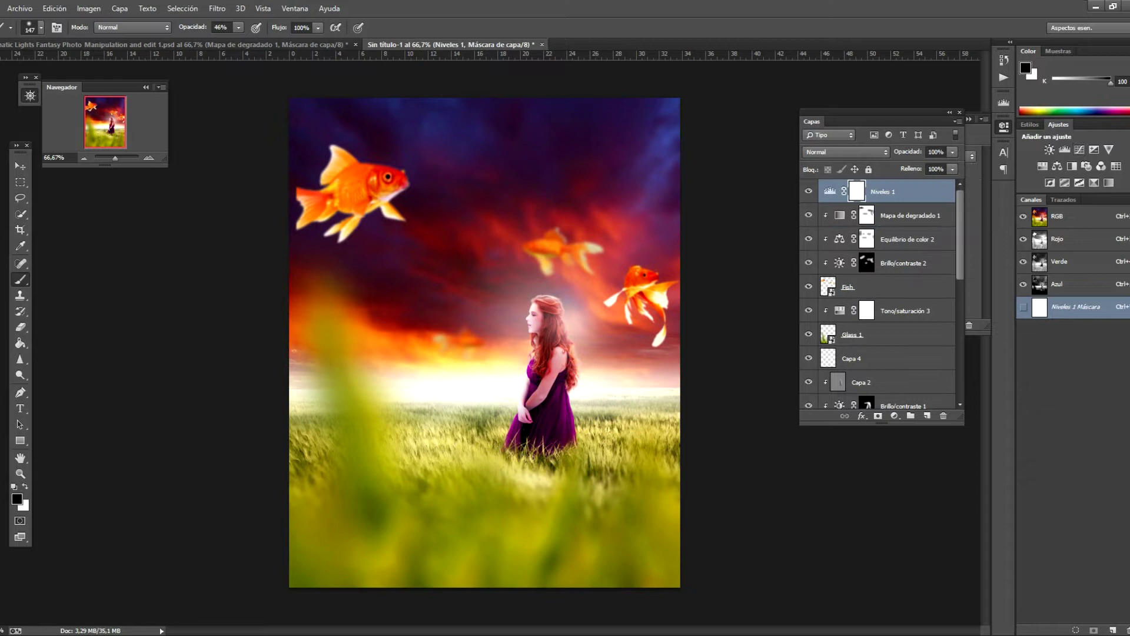
Step: Drag the Levels midtone slider left to brighten, then invert its mask
{"action": "left_click", "coordinate": [899, 243]}
{"action": "left_click_drag", "start_coordinate": [902, 244], "coordinate": [890, 244]}
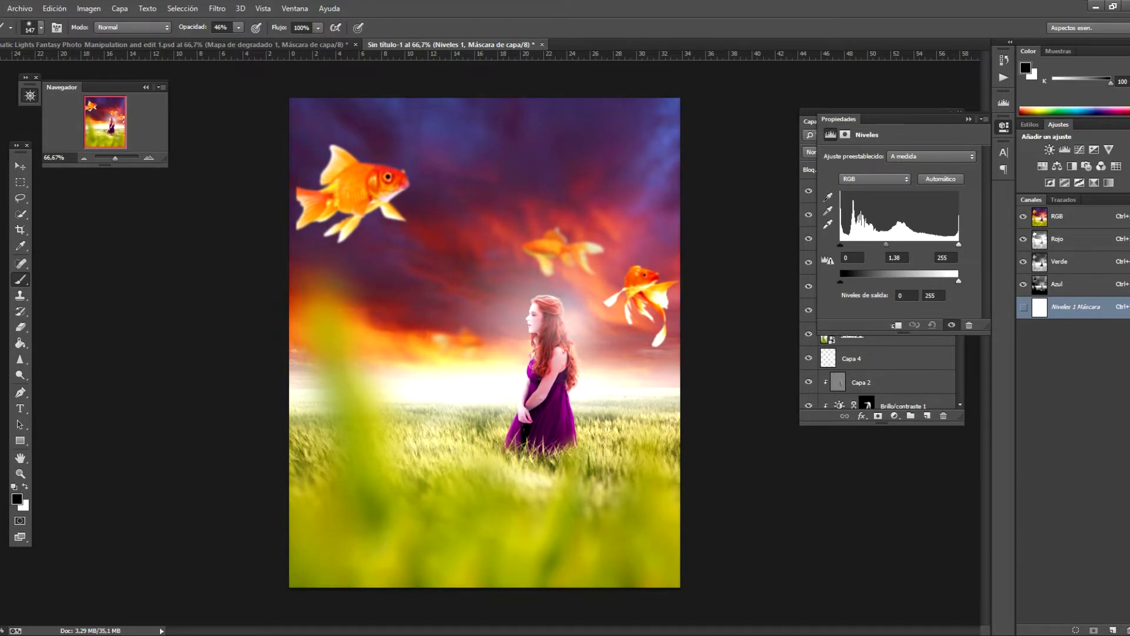
{"action": "left_click_drag", "start_coordinate": [887, 243], "coordinate": [885, 244]}
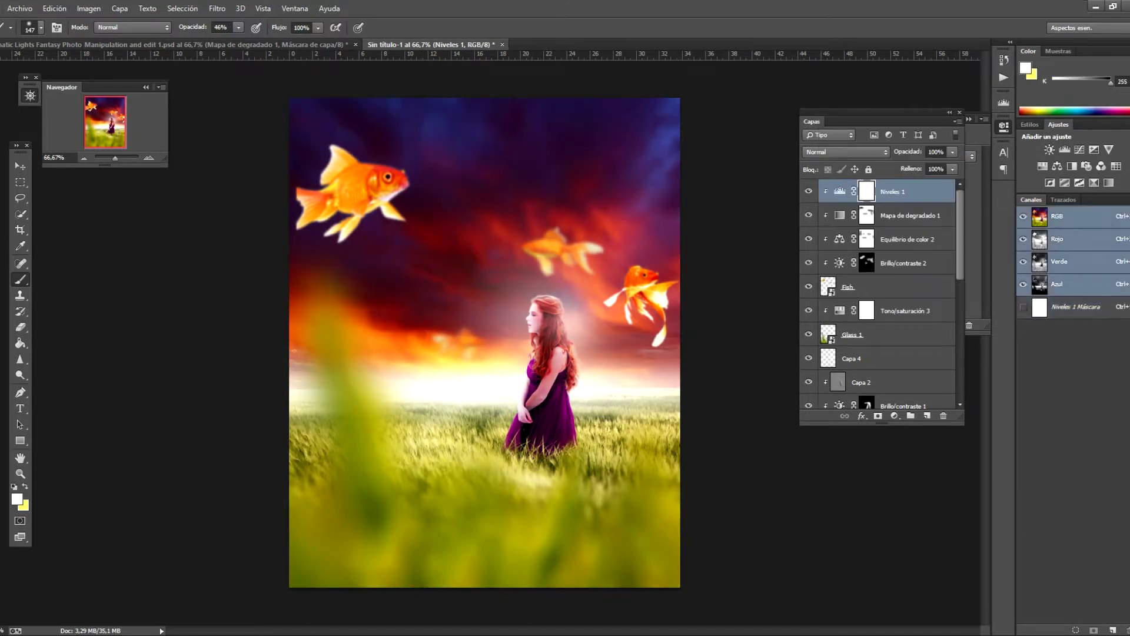
{"action": "key", "text": "ctrl+i"}
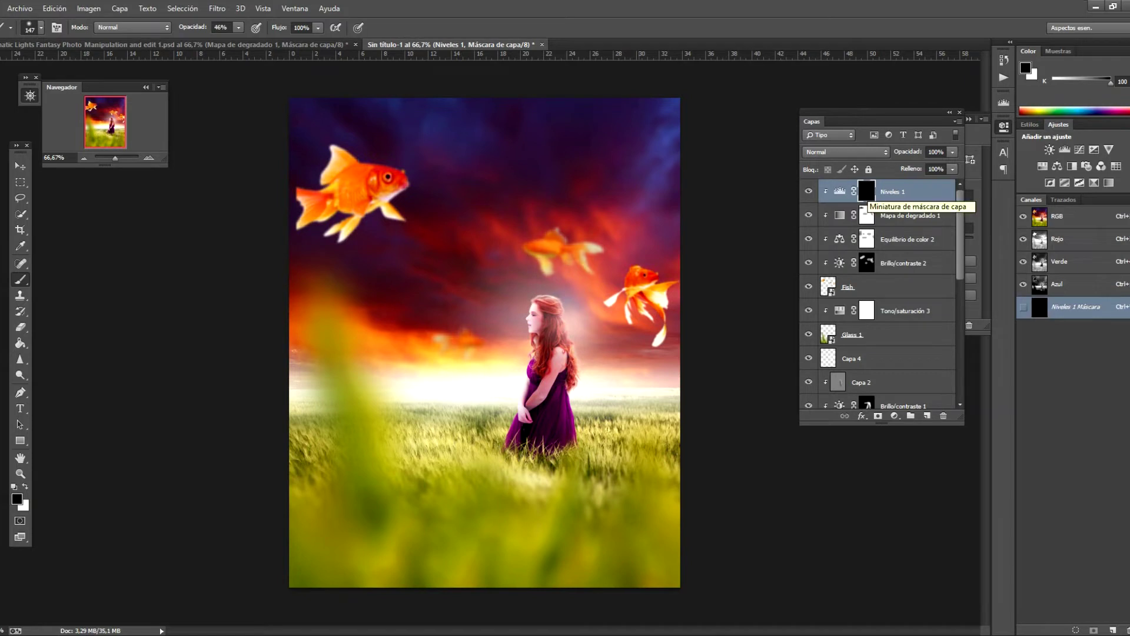
Step: Paint white at full opacity over the large, middle and distant goldfish
{"action": "key", "text": "x"}
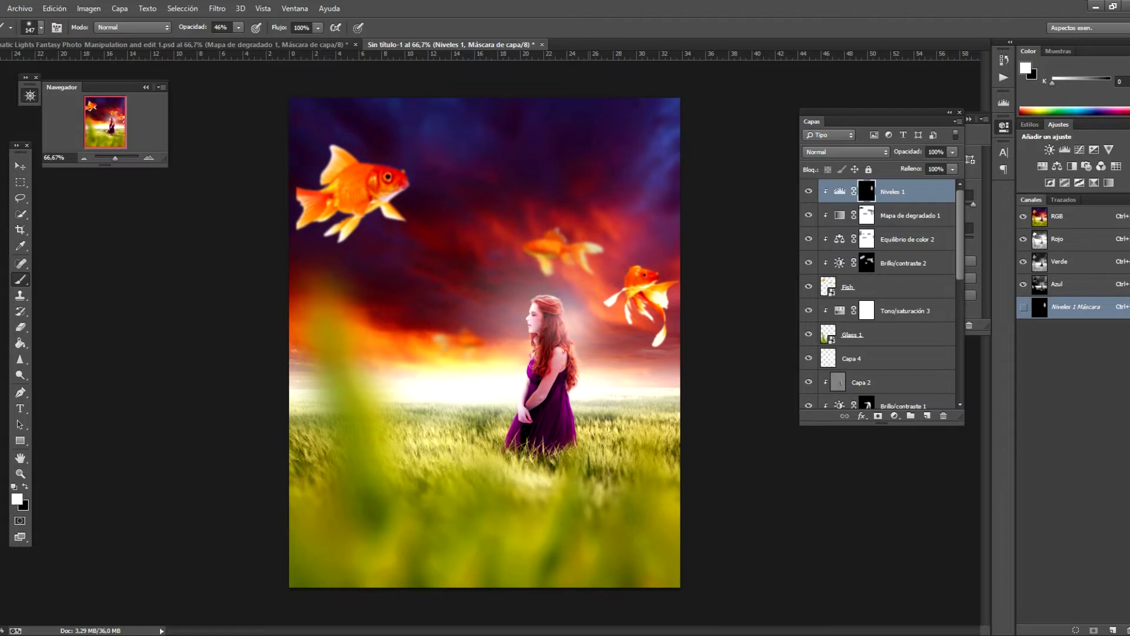
{"action": "key", "text": "0"}
{"action": "mouse_move", "coordinate": [389, 191]}
{"action": "left_mouse_down"}
{"action": "mouse_move", "coordinate": [356, 218]}
{"action": "mouse_move", "coordinate": [376, 179]}
{"action": "mouse_move", "coordinate": [306, 203]}
{"action": "left_mouse_up"}
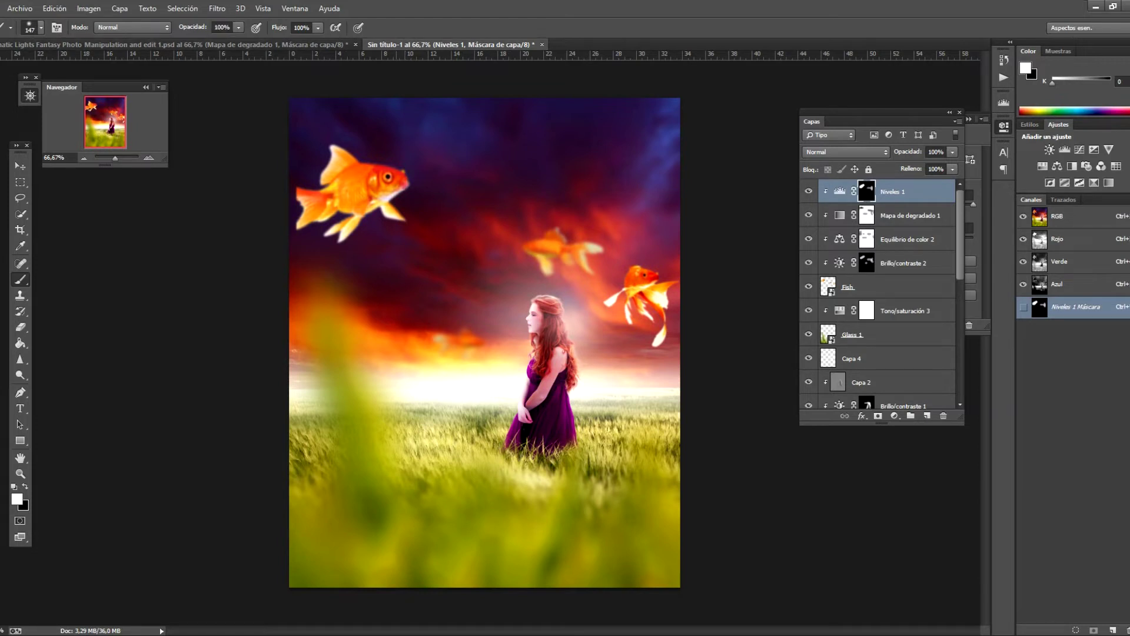
{"action": "mouse_move", "coordinate": [442, 335]}
{"action": "left_mouse_down"}
{"action": "mouse_move", "coordinate": [471, 339]}
{"action": "mouse_move", "coordinate": [480, 354]}
{"action": "left_mouse_up"}
{"action": "left_click_drag", "start_coordinate": [530, 249], "coordinate": [580, 254]}
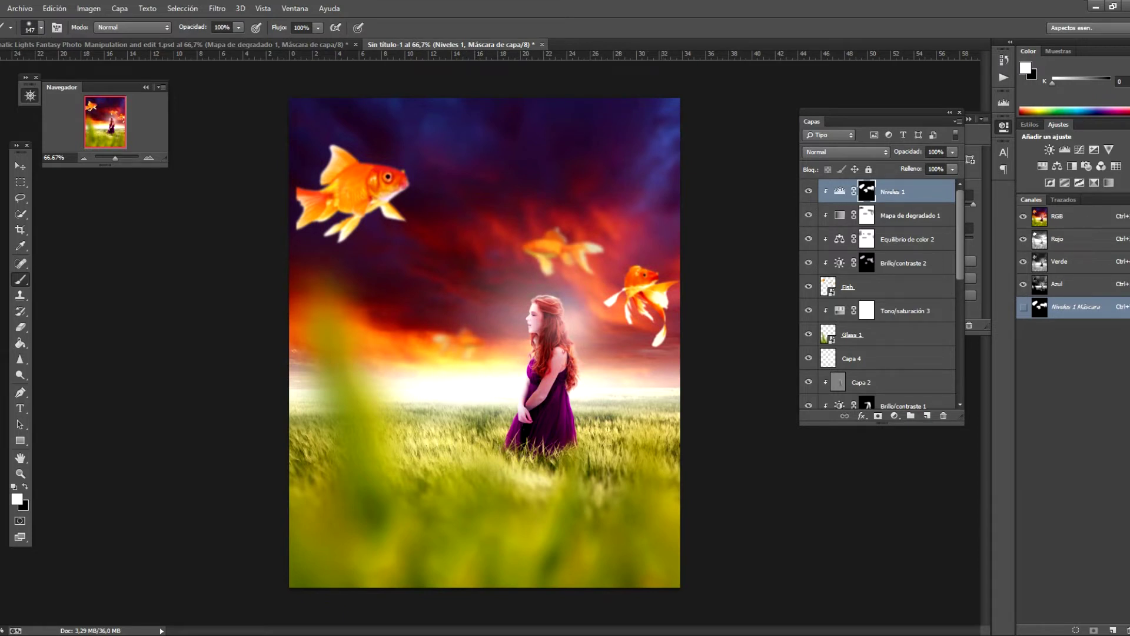
{"action": "left_click_drag", "start_coordinate": [282, 193], "coordinate": [304, 195]}
{"action": "left_click_drag", "start_coordinate": [356, 166], "coordinate": [377, 166]}
{"action": "left_click", "coordinate": [808, 191]}
{"action": "left_click", "coordinate": [808, 191]}
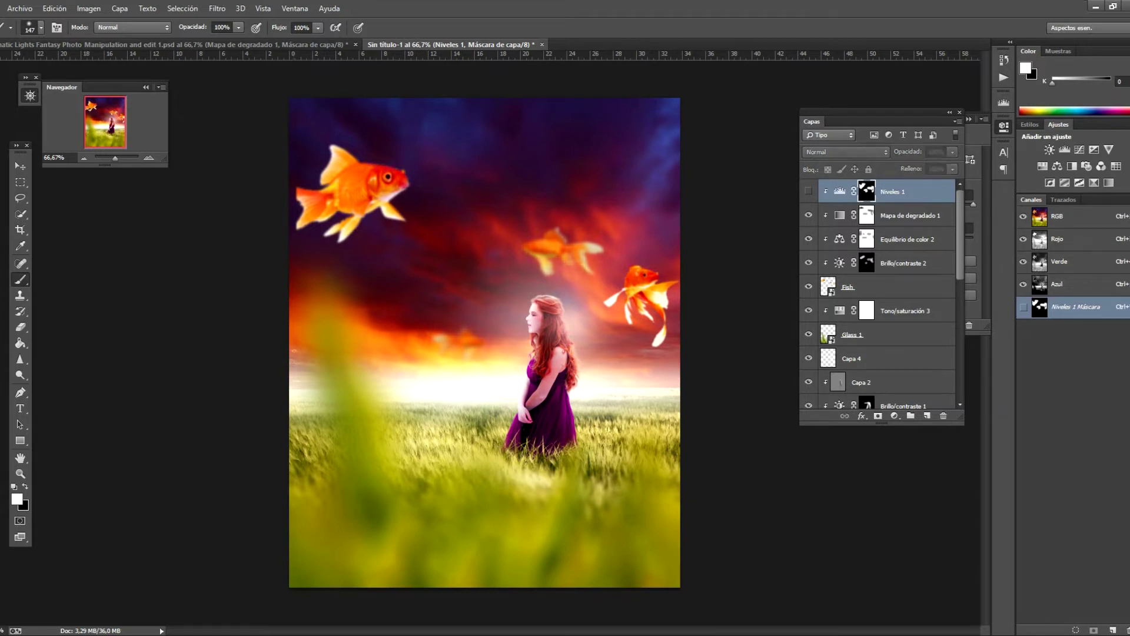
Step: Paint black to tone down the goldfish heads and the faint distant fish
{"action": "key", "text": "x"}
{"action": "mouse_move", "coordinate": [362, 177]}
{"action": "left_mouse_down"}
{"action": "mouse_move", "coordinate": [405, 179]}
{"action": "mouse_move", "coordinate": [327, 203]}
{"action": "left_mouse_up"}
{"action": "left_click_drag", "start_coordinate": [530, 247], "coordinate": [564, 250]}
{"action": "left_click_drag", "start_coordinate": [629, 274], "coordinate": [648, 285]}
{"action": "left_click_drag", "start_coordinate": [464, 337], "coordinate": [479, 342]}
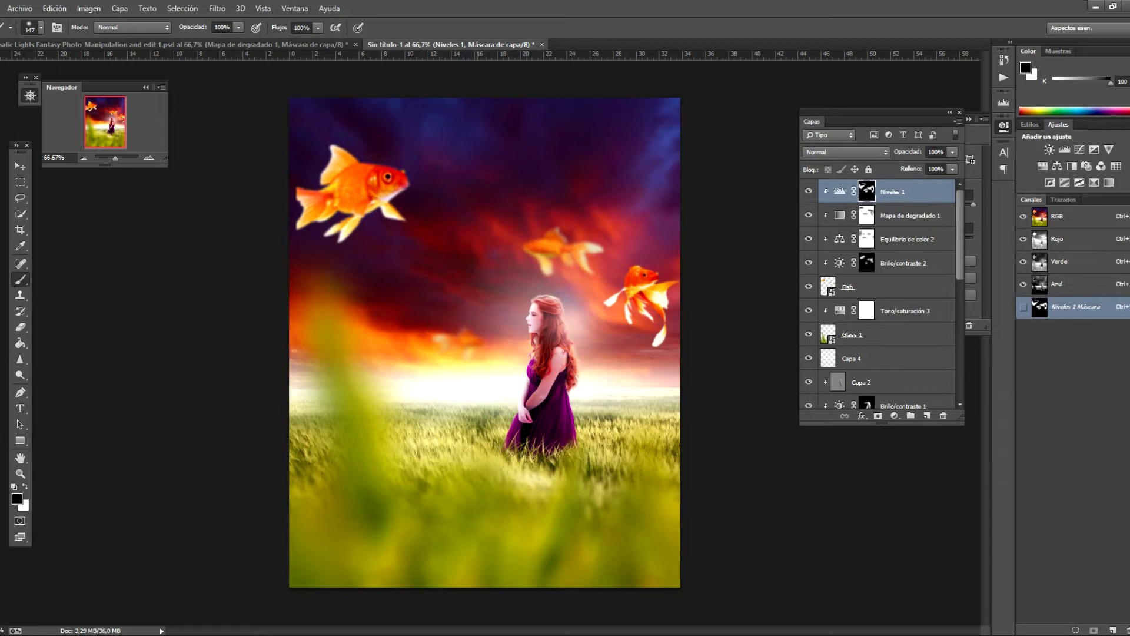
{"action": "left_click", "coordinate": [894, 287], "text": "shift"}
Step: Group the selected fish layers into a group named Fish
{"action": "right_click", "coordinate": [874, 287]}
{"action": "left_click", "coordinate": [936, 185]}
{"action": "type", "text": "Fish"}
{"action": "key", "text": "BackSpace"}
{"action": "key", "text": "BackSpace"}
{"action": "type", "text": "sh"}
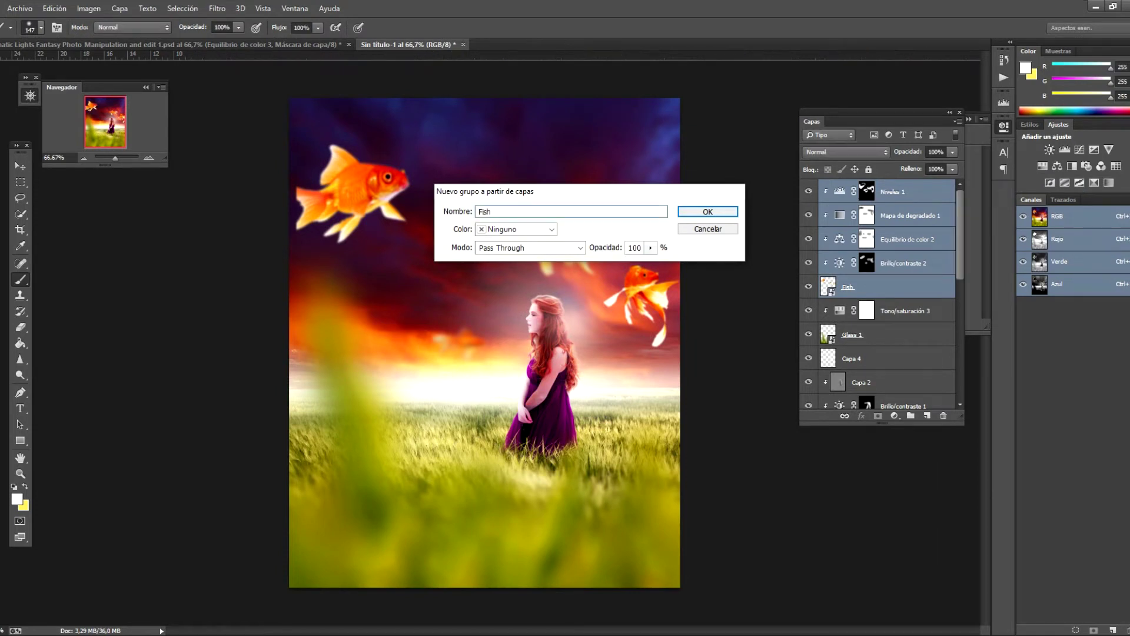
{"action": "key", "text": "Return"}
Step: Group Capa 2 and the girl's adjustment layers into a group named Girl
{"action": "left_click", "coordinate": [866, 325]}
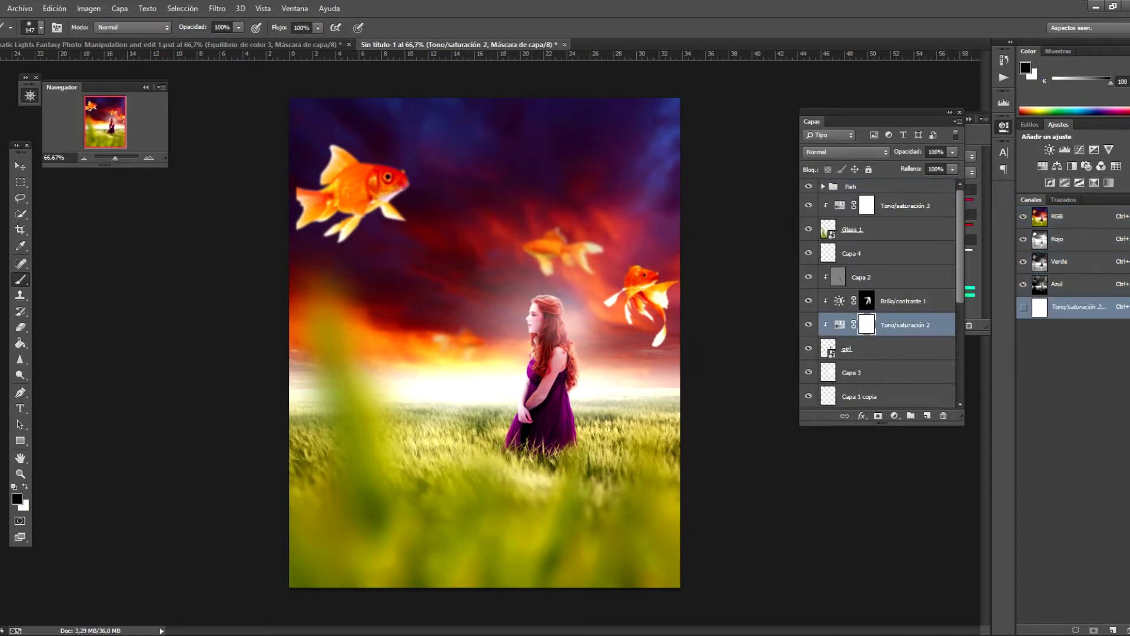
{"action": "left_click", "coordinate": [880, 276], "text": "shift"}
{"action": "right_click", "coordinate": [880, 276]}
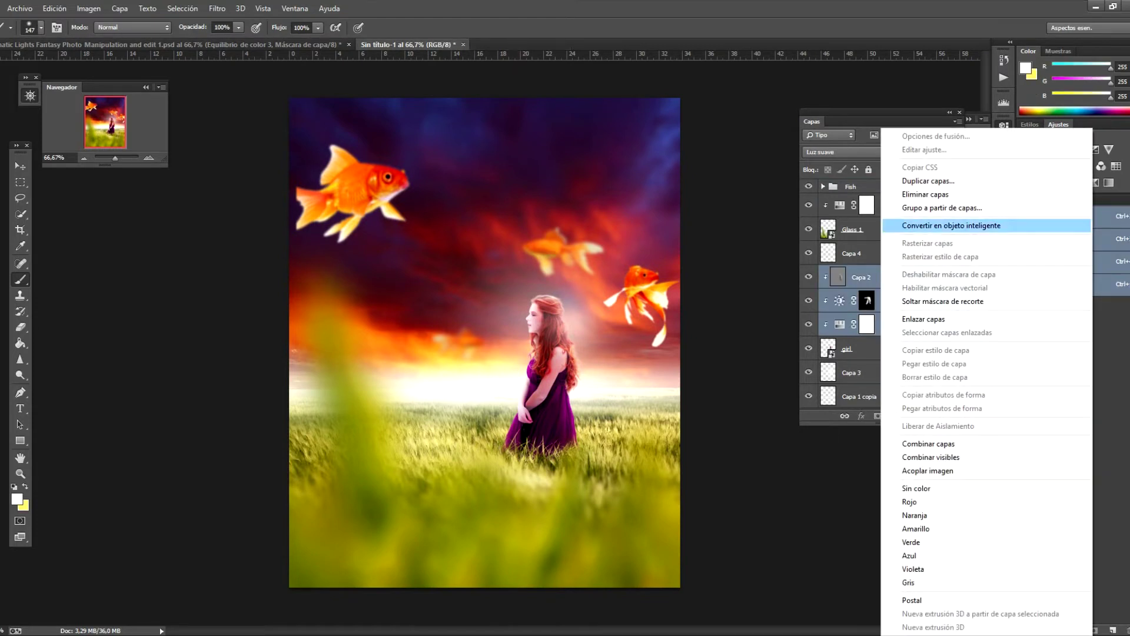
{"action": "left_click", "coordinate": [942, 208]}
{"action": "type", "text": "Girl"}
{"action": "key", "text": "Return"}
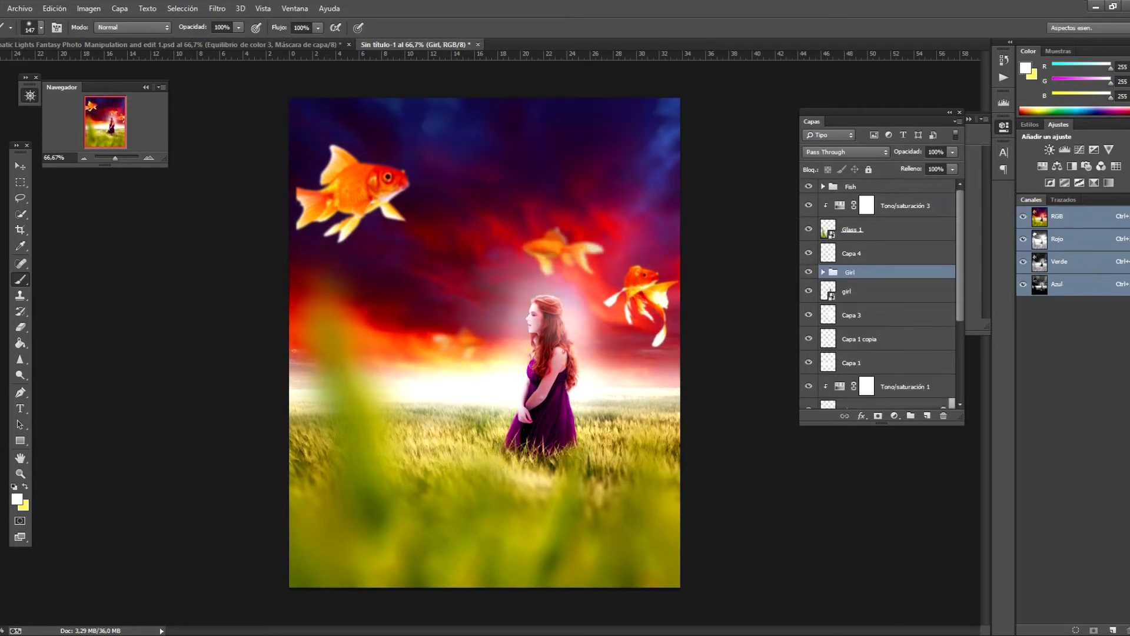
Step: Move the girl layer into the Girl group and clip her adjustments onto it
{"action": "left_click_drag", "start_coordinate": [848, 290], "coordinate": [831, 275]}
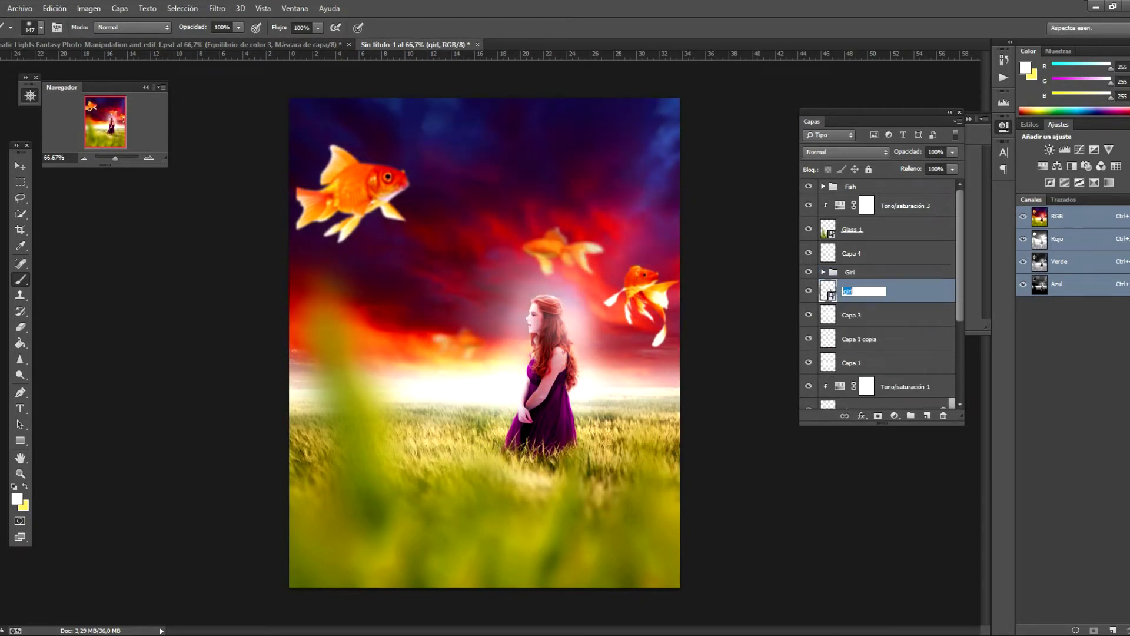
{"action": "left_click_drag", "start_coordinate": [831, 274], "coordinate": [841, 272]}
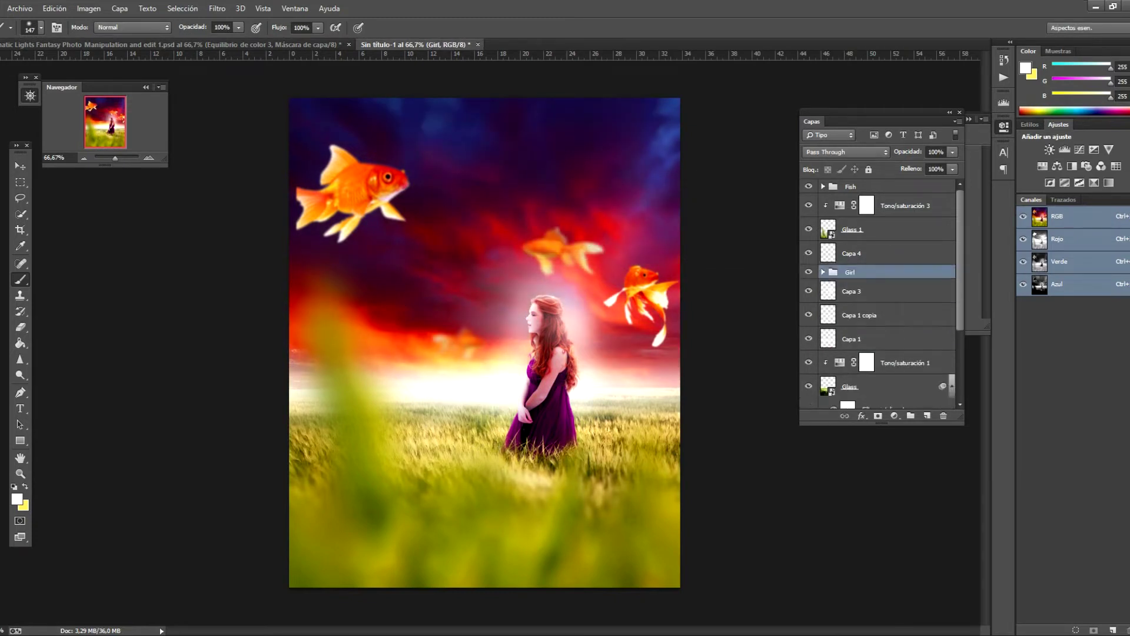
{"action": "left_click", "coordinate": [823, 272]}
{"action": "left_click", "coordinate": [861, 291]}
{"action": "left_click", "coordinate": [907, 338], "text": "shift"}
{"action": "right_click", "coordinate": [892, 339]}
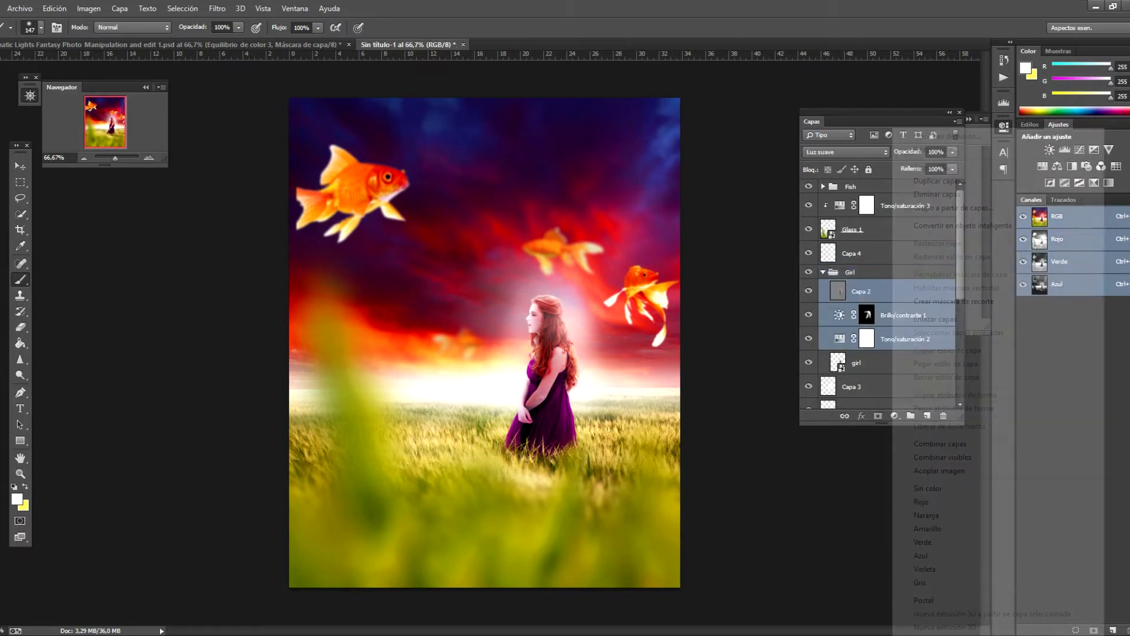
{"action": "left_click", "coordinate": [918, 300]}
{"action": "left_click", "coordinate": [882, 362]}
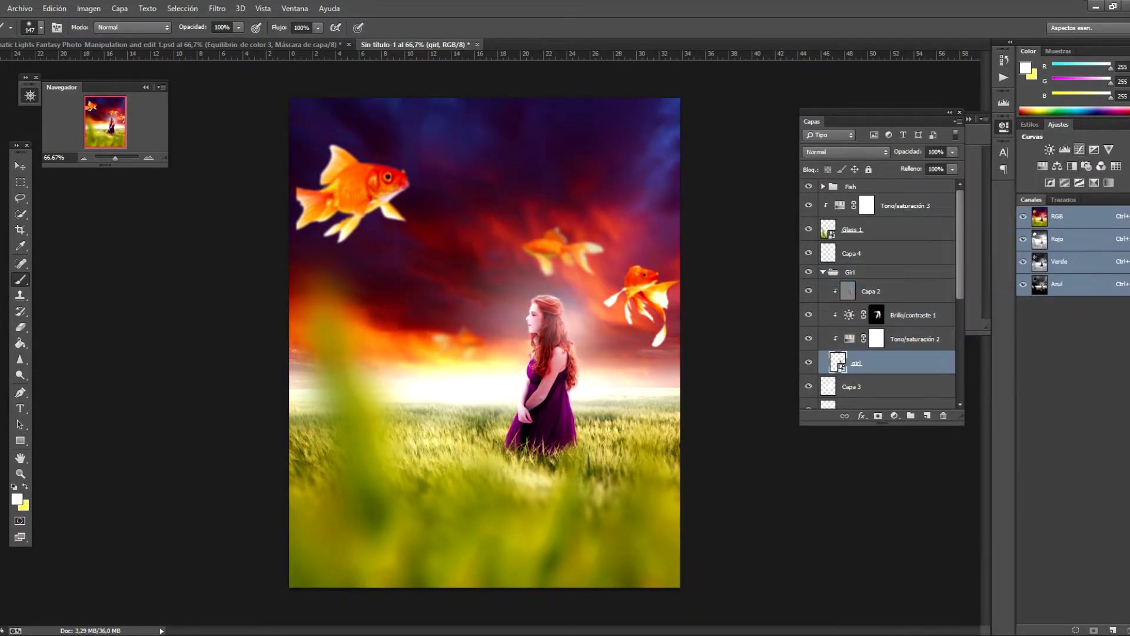
Step: Add a clipped Curves adjustment lifting the girl's midtones, then collapse the Girl group
{"action": "left_click", "coordinate": [1079, 150]}
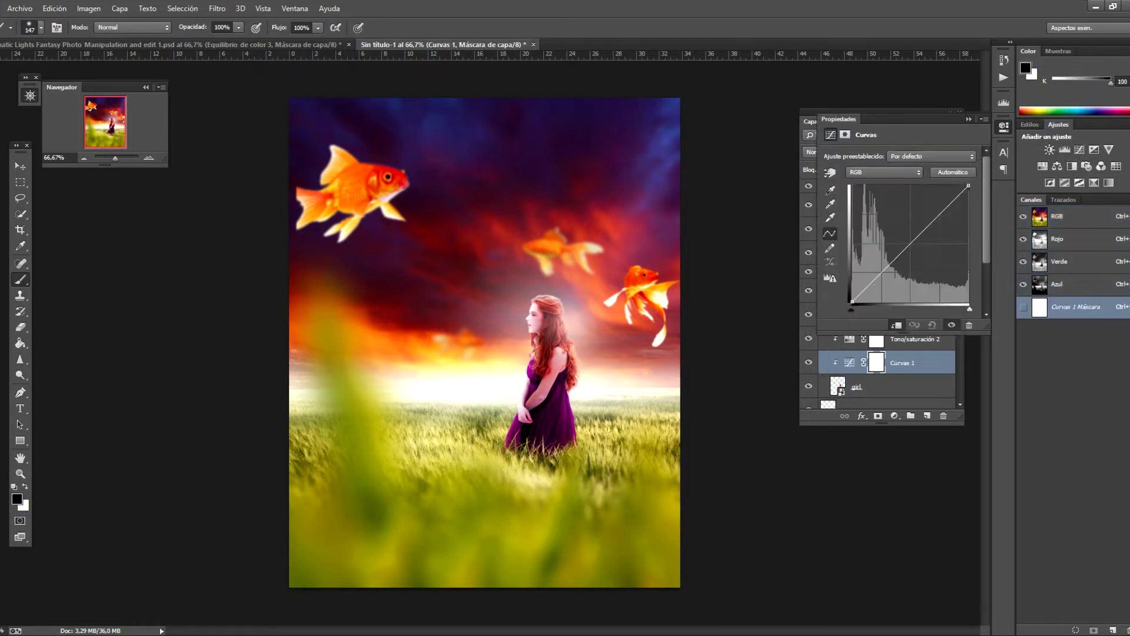
{"action": "mouse_move", "coordinate": [968, 186]}
{"action": "left_mouse_down"}
{"action": "mouse_move", "coordinate": [968, 213]}
{"action": "mouse_move", "coordinate": [968, 186]}
{"action": "left_mouse_up"}
{"action": "left_click_drag", "start_coordinate": [897, 258], "coordinate": [903, 260]}
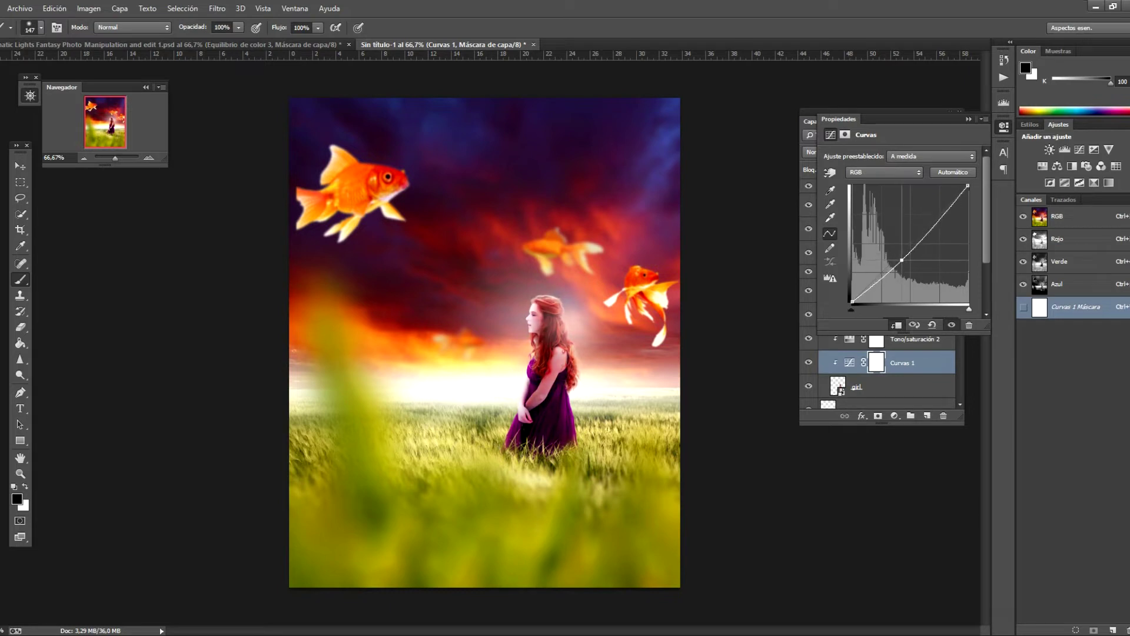
{"action": "key", "text": "Escape"}
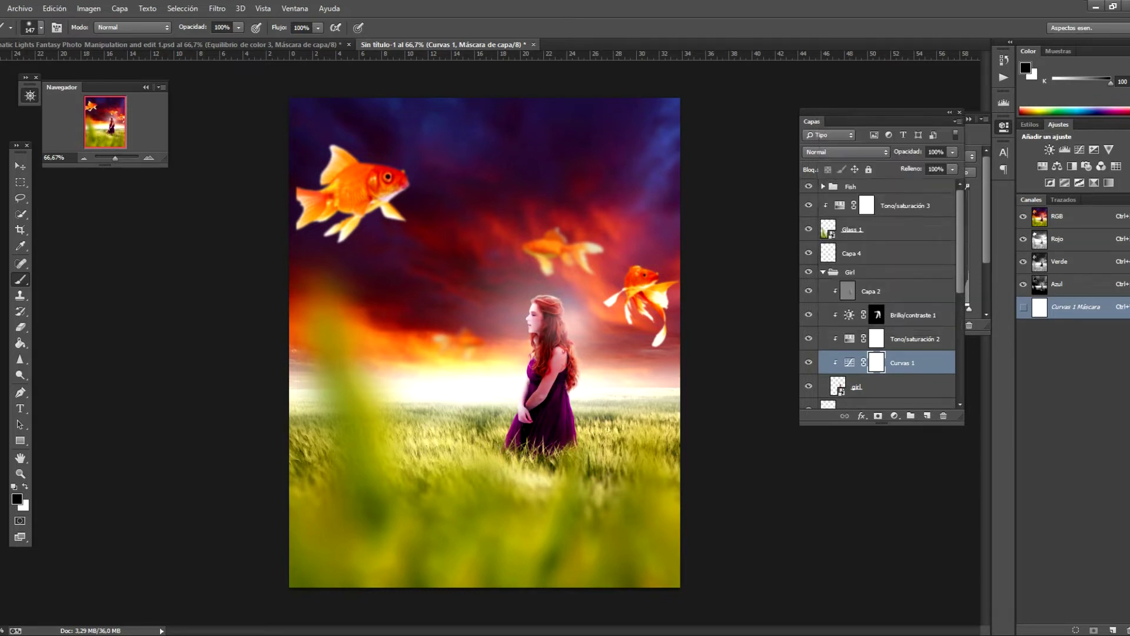
{"action": "left_click", "coordinate": [822, 272]}
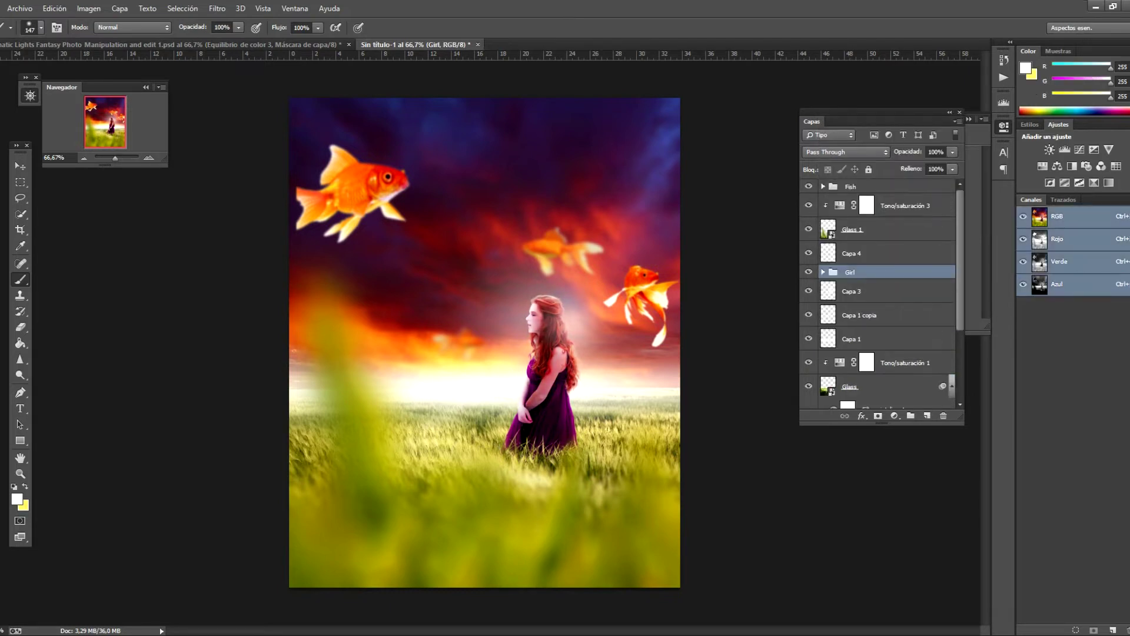
Step: Add a Gradient Fill layer directly above the Fish group
{"action": "left_click", "coordinate": [851, 186]}
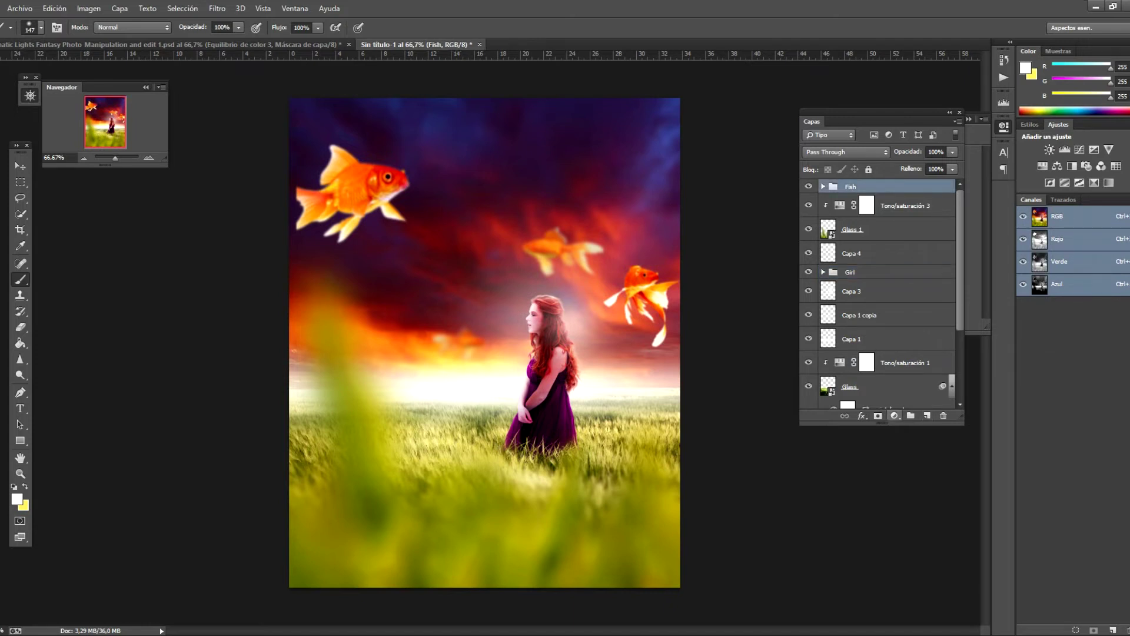
{"action": "left_click", "coordinate": [895, 416]}
{"action": "left_click", "coordinate": [924, 167]}
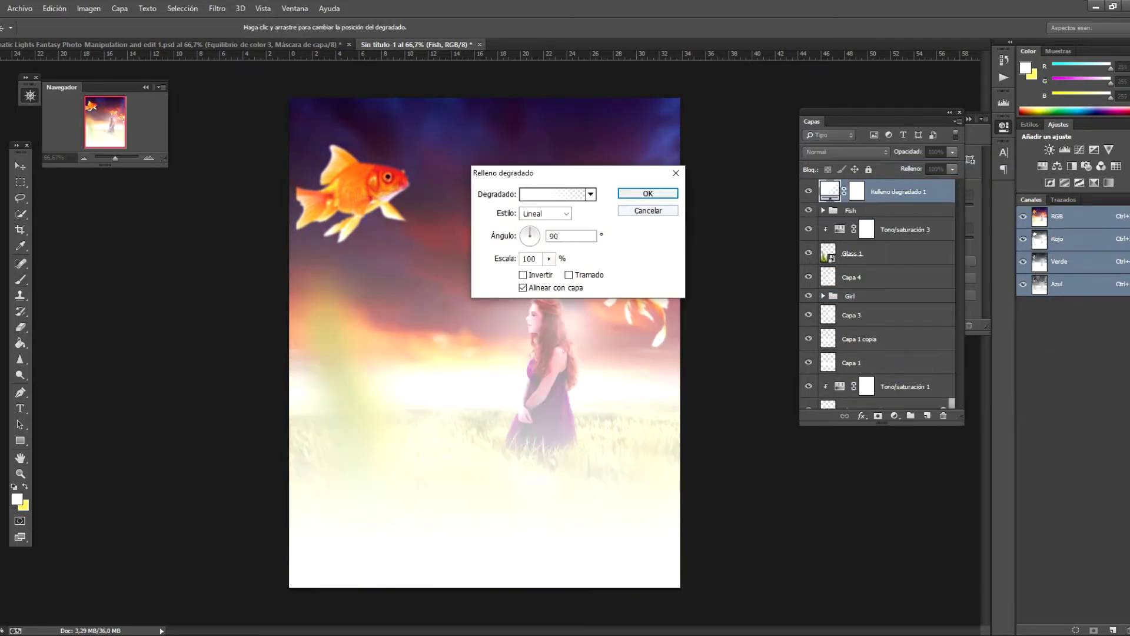
{"action": "key", "text": "Escape"}
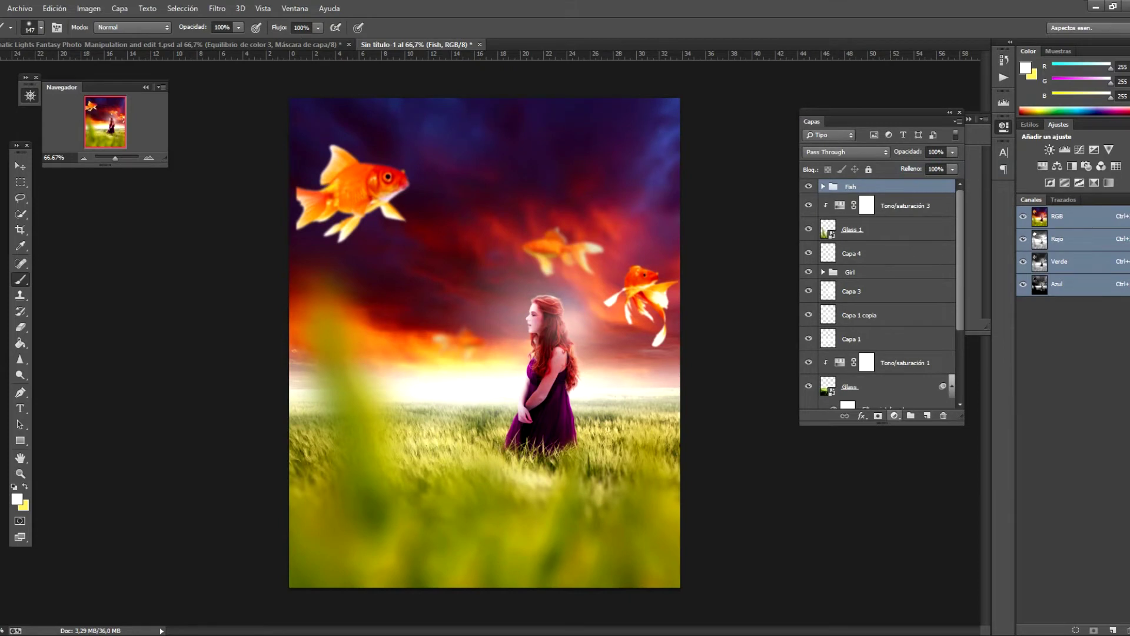
{"action": "left_click", "coordinate": [894, 416]}
{"action": "left_click", "coordinate": [927, 167]}
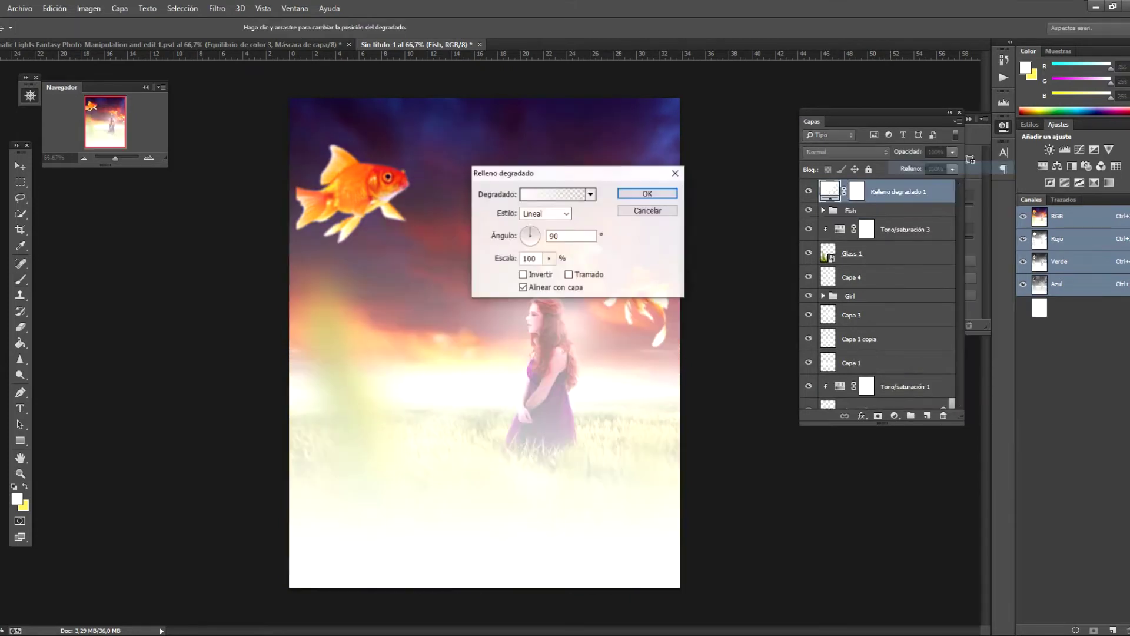
Step: Make the gradient radial with a black (000000) left stop and a larger scale
{"action": "left_click", "coordinate": [544, 213]}
{"action": "left_click", "coordinate": [531, 236]}
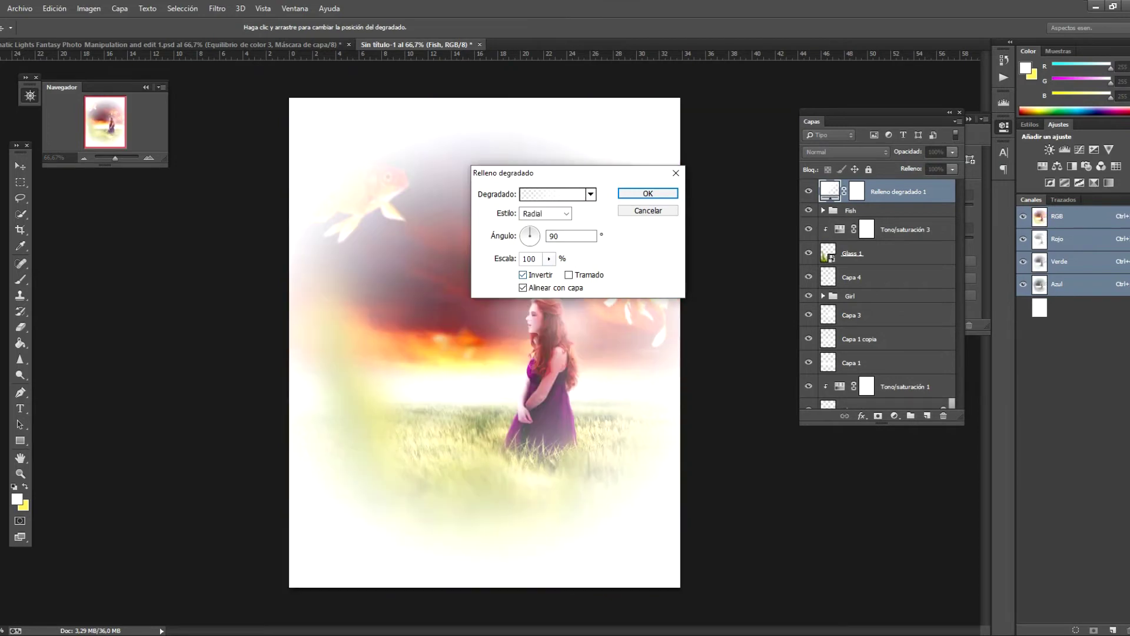
{"action": "left_click", "coordinate": [552, 193]}
{"action": "left_click", "coordinate": [452, 325]}
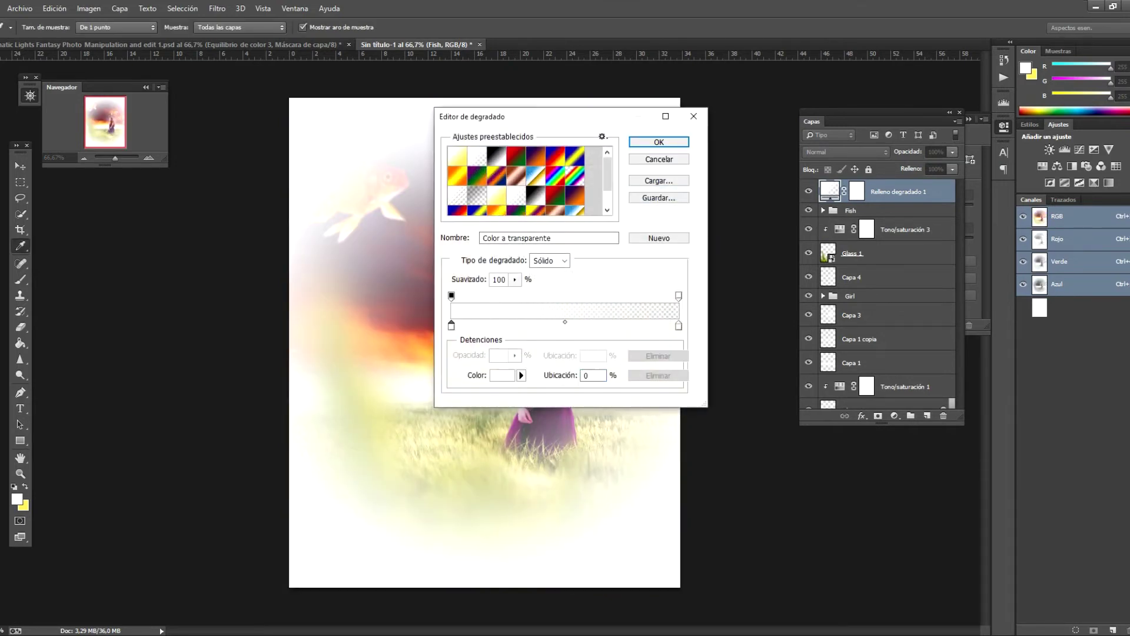
{"action": "left_click", "coordinate": [502, 375]}
{"action": "type", "text": "000000"}
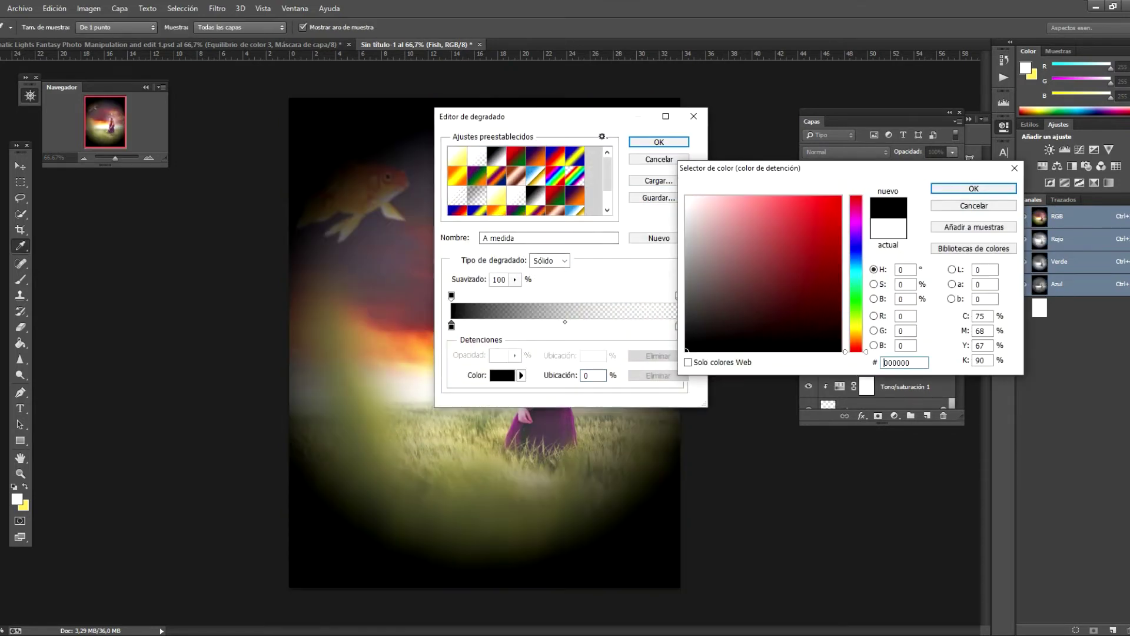
{"action": "key", "text": "Return"}
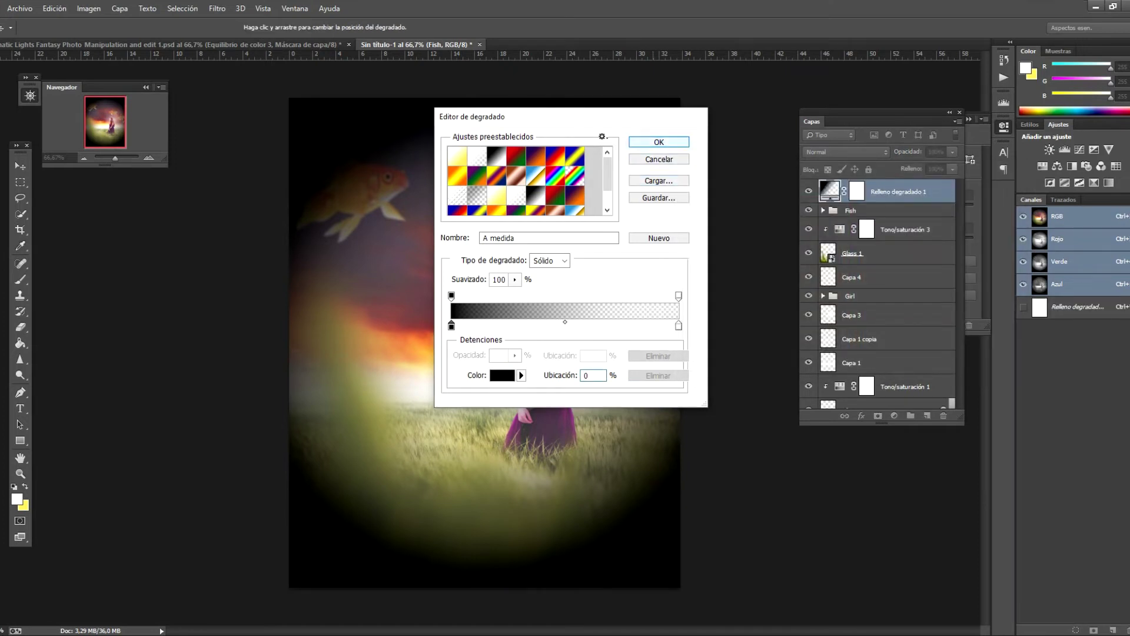
{"action": "key", "text": "Return"}
{"action": "left_click", "coordinate": [549, 258]}
{"action": "left_click_drag", "start_coordinate": [543, 273], "coordinate": [552, 272]}
Step: Change the gradient to black-to-transparent using the foreground-to-transparent preset
{"action": "left_click", "coordinate": [554, 194]}
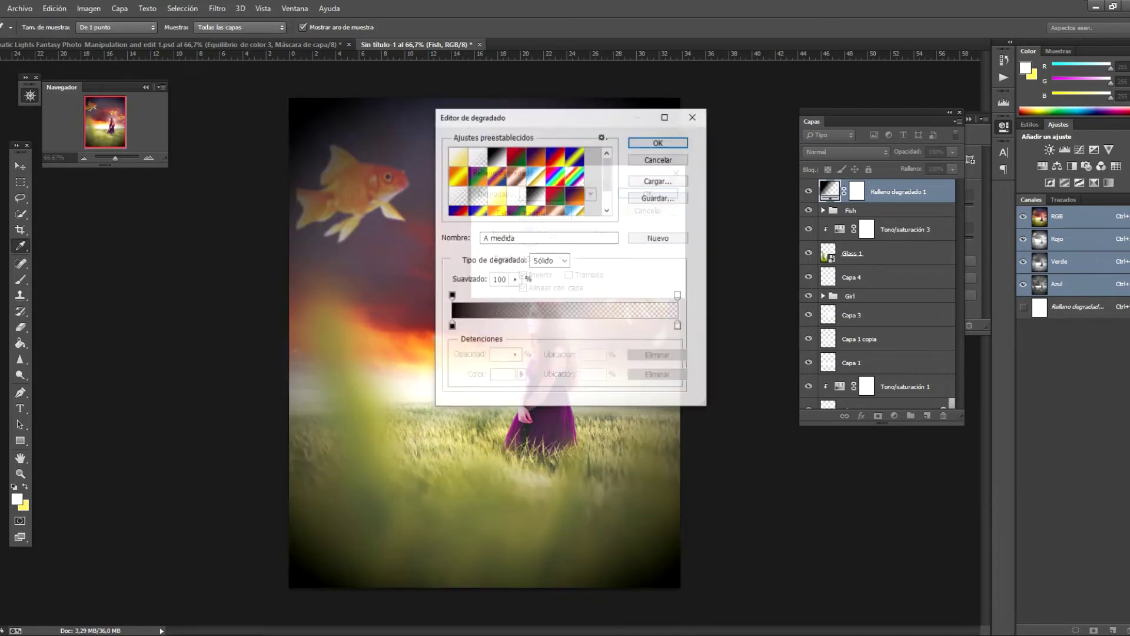
{"action": "left_click", "coordinate": [678, 326]}
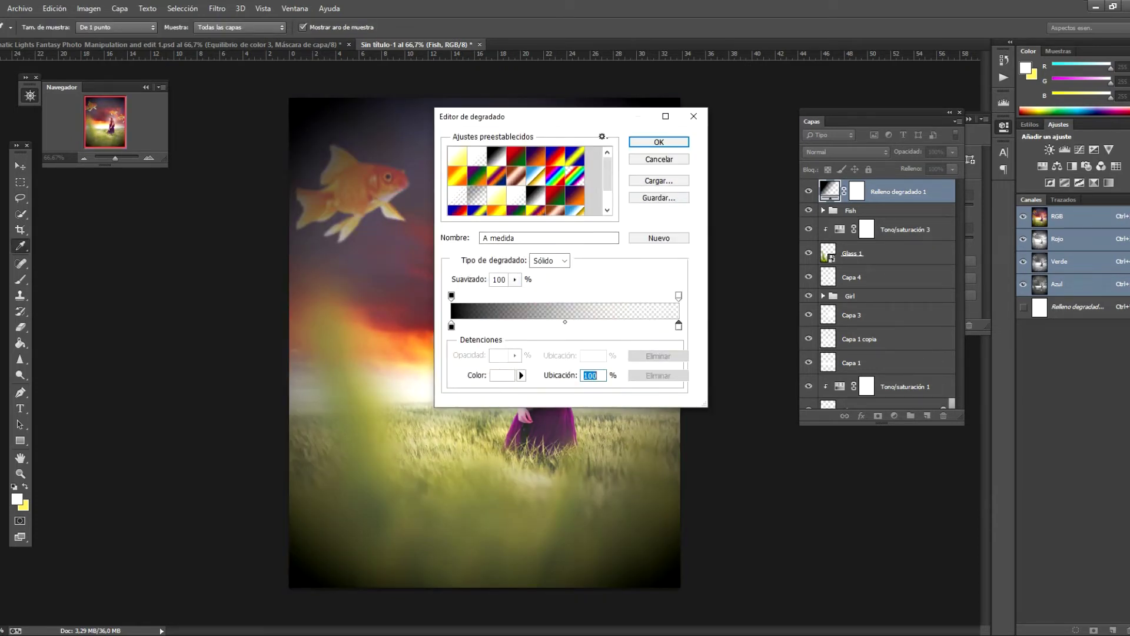
{"action": "key", "text": "Tab"}
{"action": "left_click", "coordinate": [477, 156]}
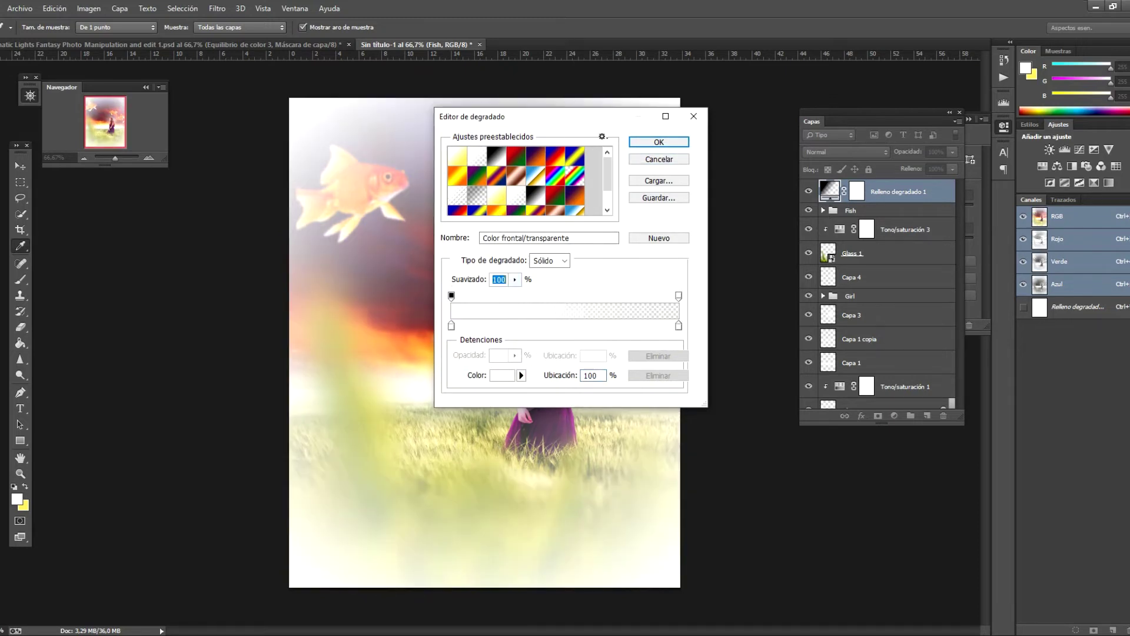
{"action": "left_click", "coordinate": [451, 326]}
{"action": "left_click", "coordinate": [502, 375]}
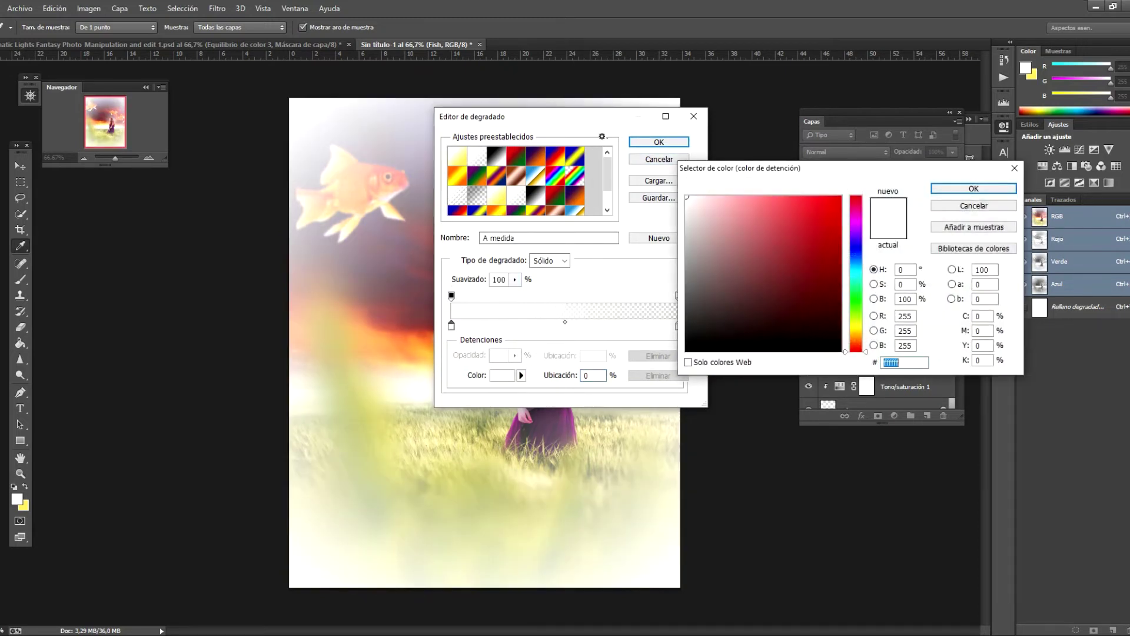
{"action": "left_click", "coordinate": [700, 348]}
{"action": "left_click", "coordinate": [970, 190]}
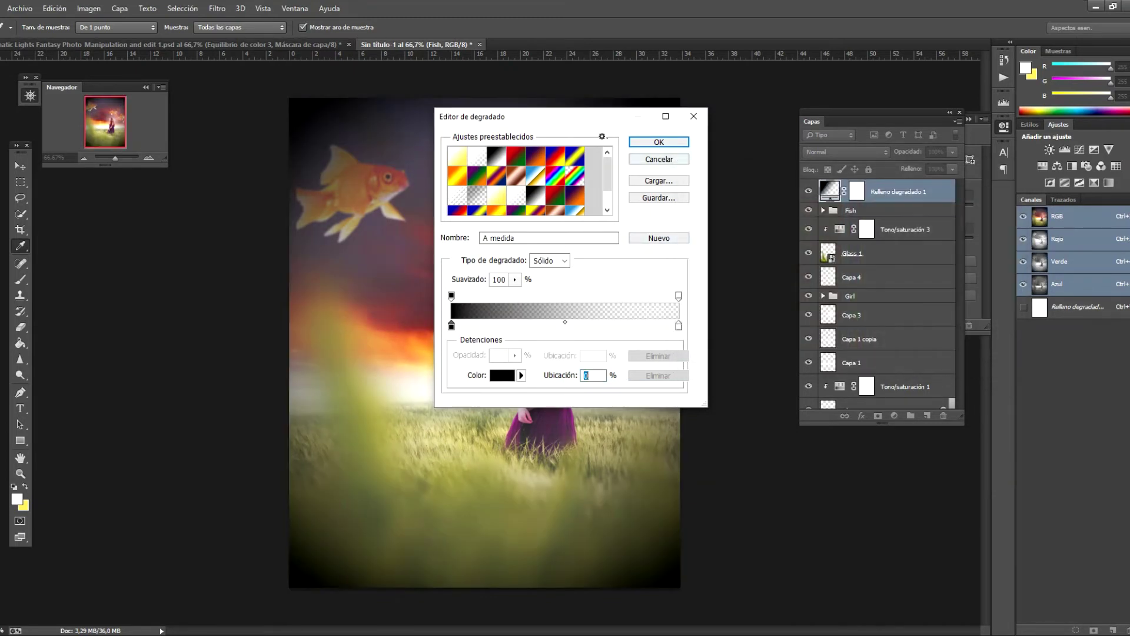
{"action": "left_click", "coordinate": [659, 142]}
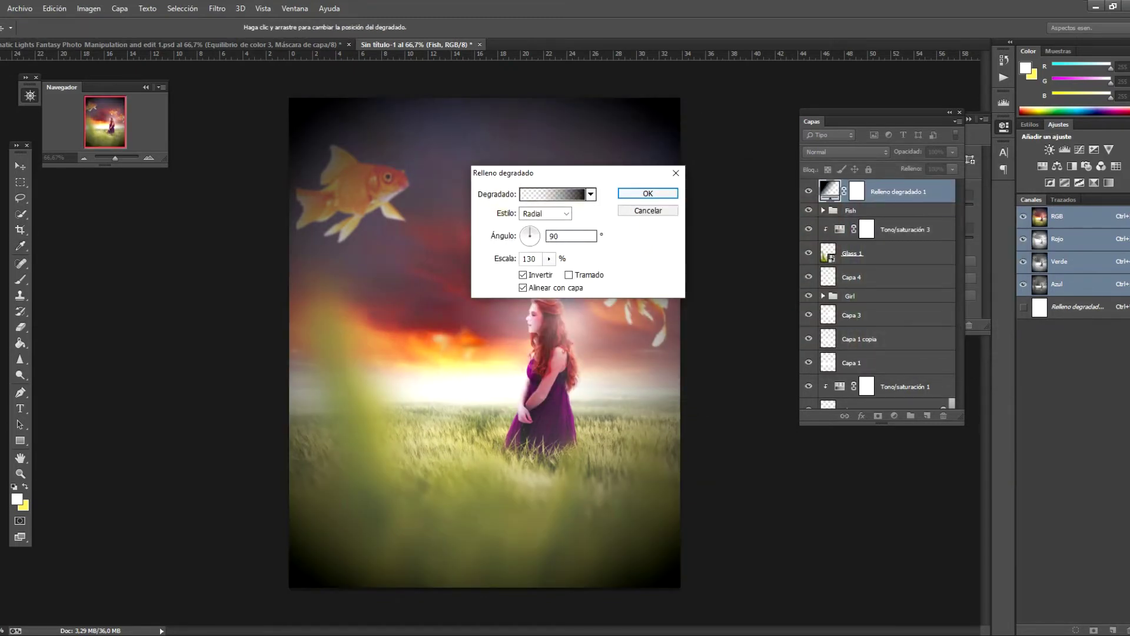
Step: Review the gradient's scale and colours, then apply the gradient fill
{"action": "left_click", "coordinate": [548, 258]}
{"action": "key", "text": "Return"}
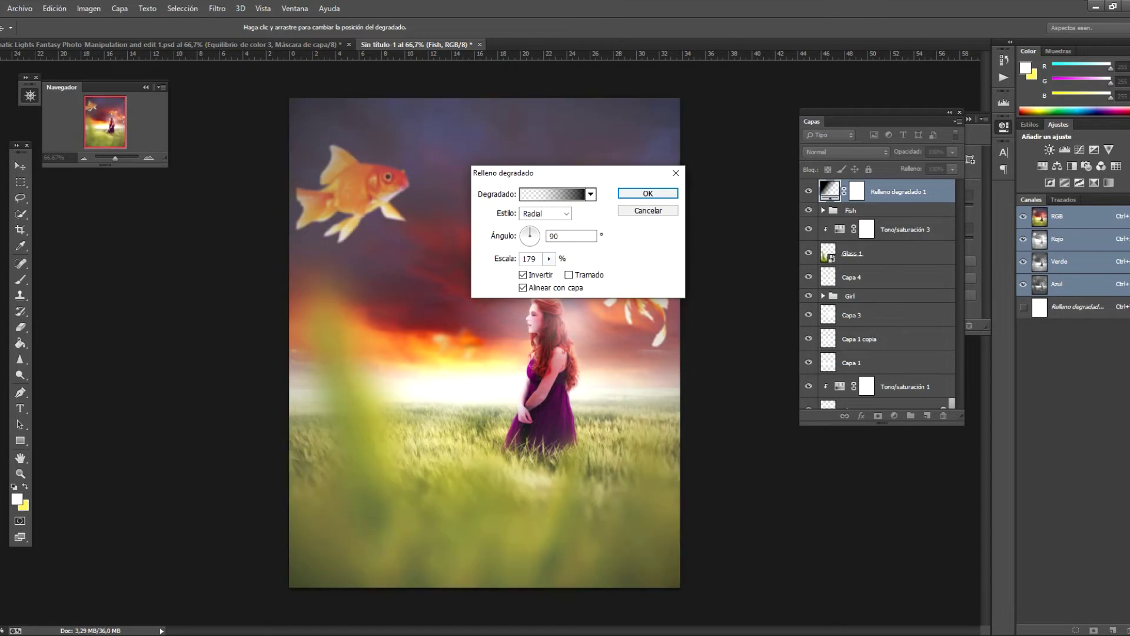
{"action": "left_click", "coordinate": [568, 275]}
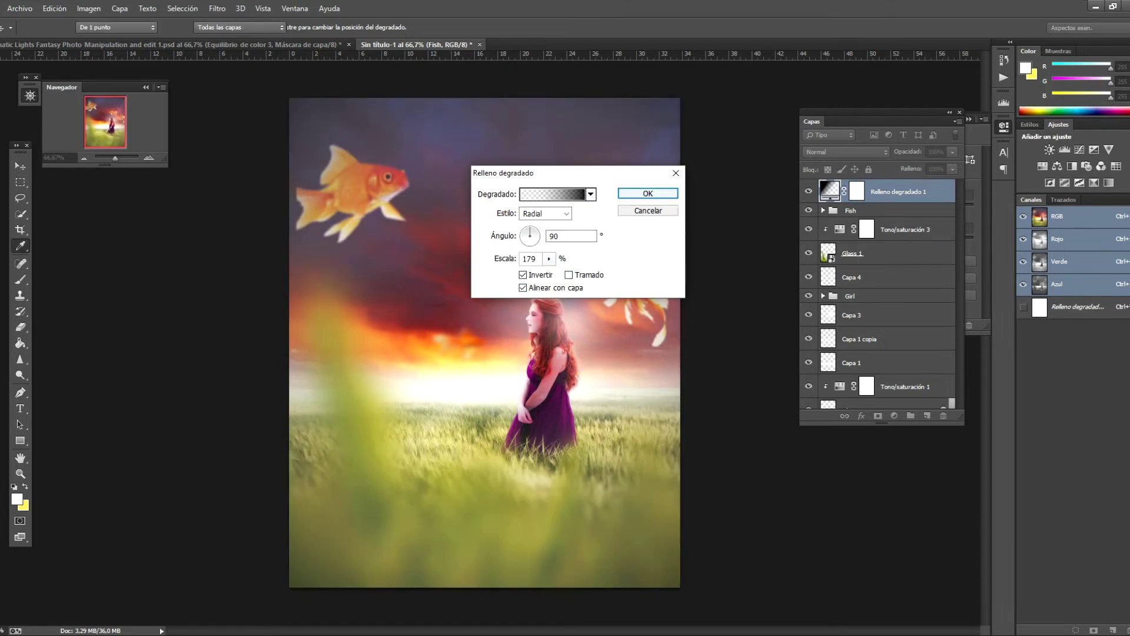
{"action": "left_click", "coordinate": [553, 194]}
{"action": "left_click", "coordinate": [659, 142]}
{"action": "left_click", "coordinate": [648, 193]}
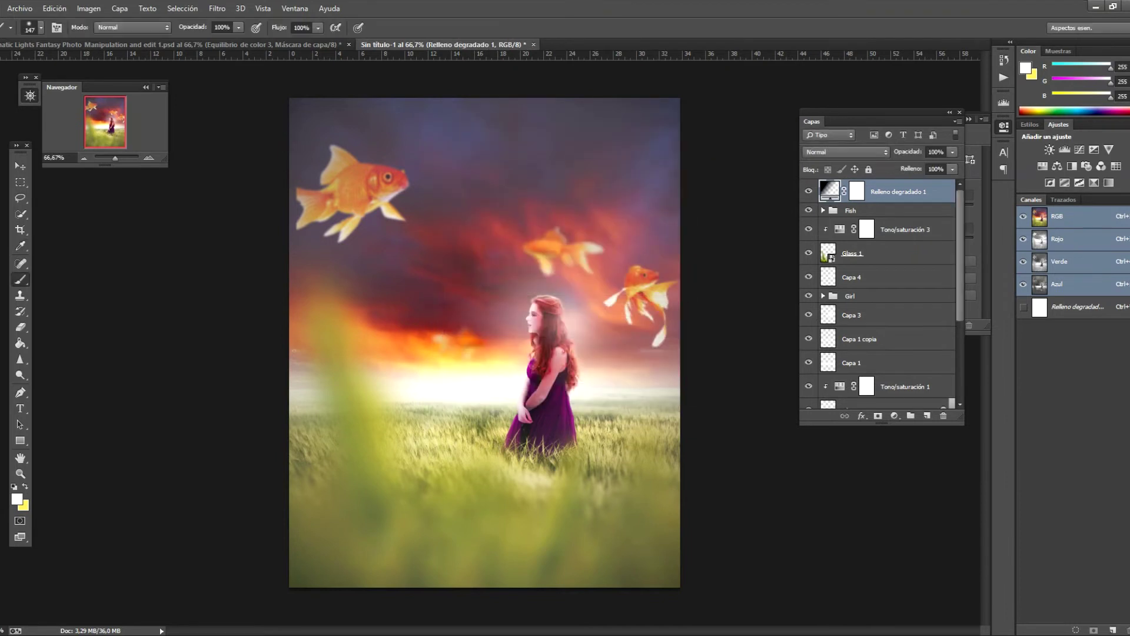
Step: Set the fill layer to Normal blending at 36% opacity
{"action": "left_click", "coordinate": [846, 151]}
{"action": "left_click", "coordinate": [836, 261]}
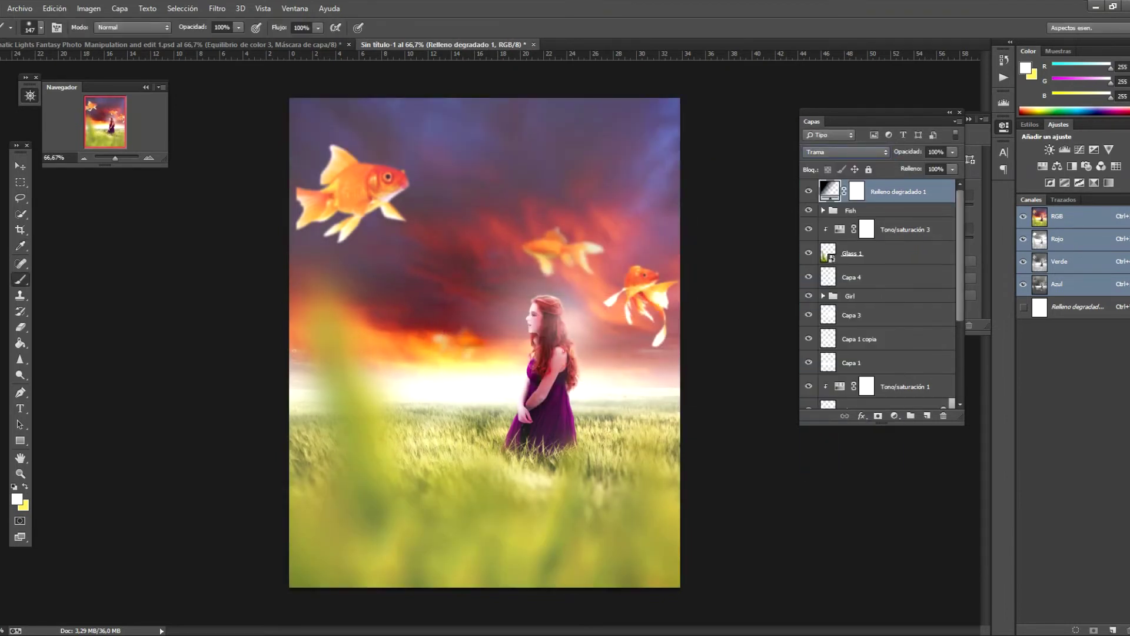
{"action": "left_click", "coordinate": [846, 152]}
{"action": "left_click", "coordinate": [824, 194]}
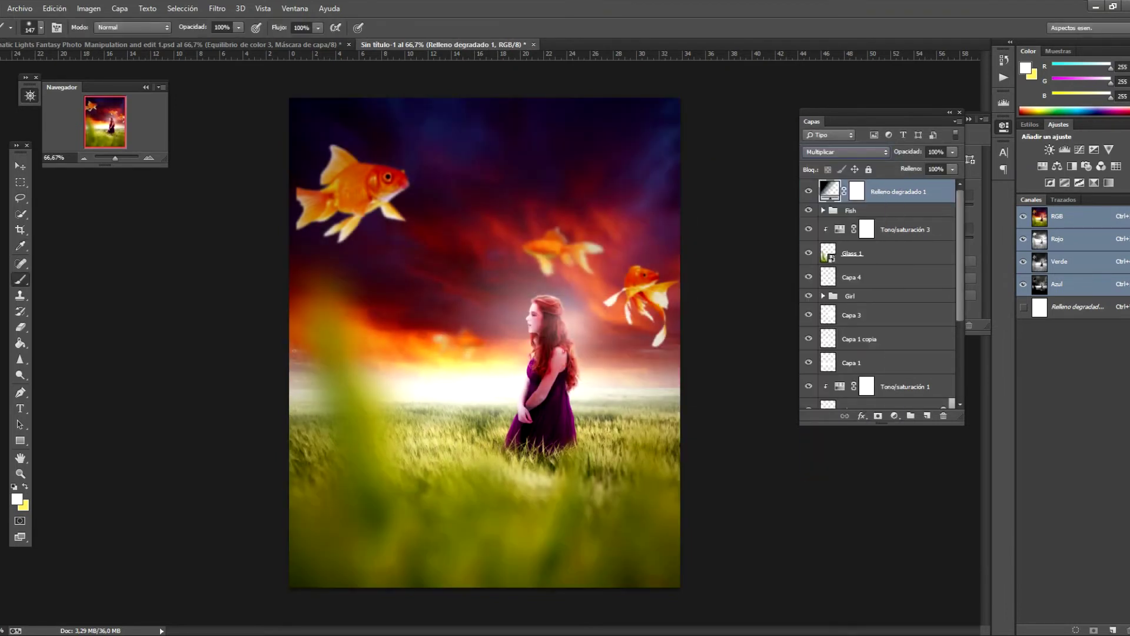
{"action": "type", "text": "36"}
{"action": "key", "text": "Return"}
{"action": "left_click", "coordinate": [846, 152]}
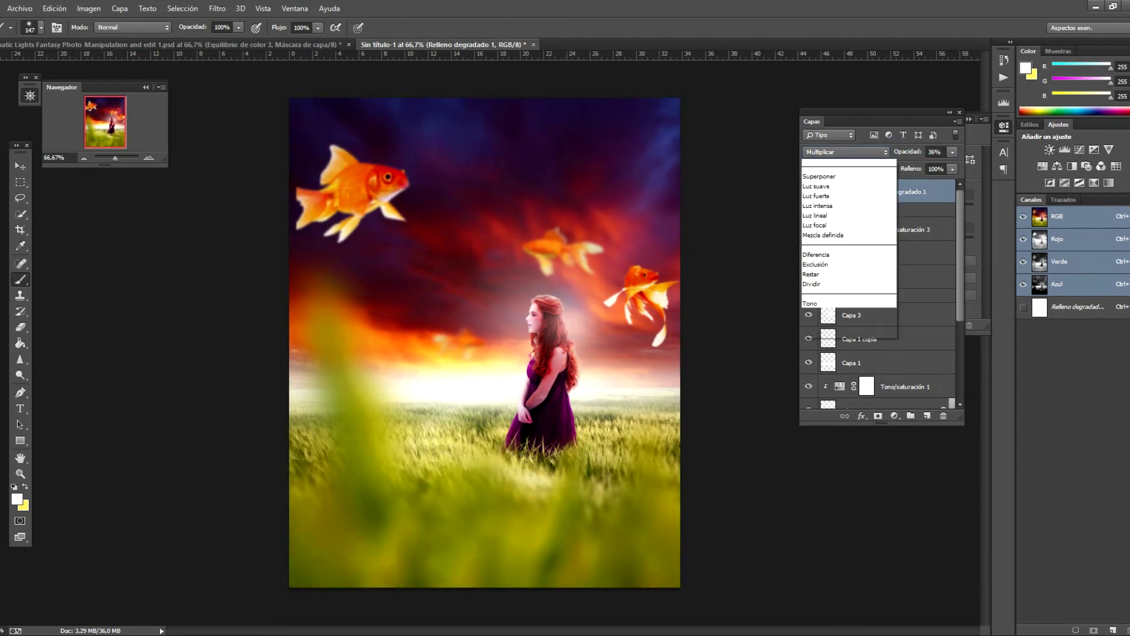
{"action": "left_click", "coordinate": [815, 165]}
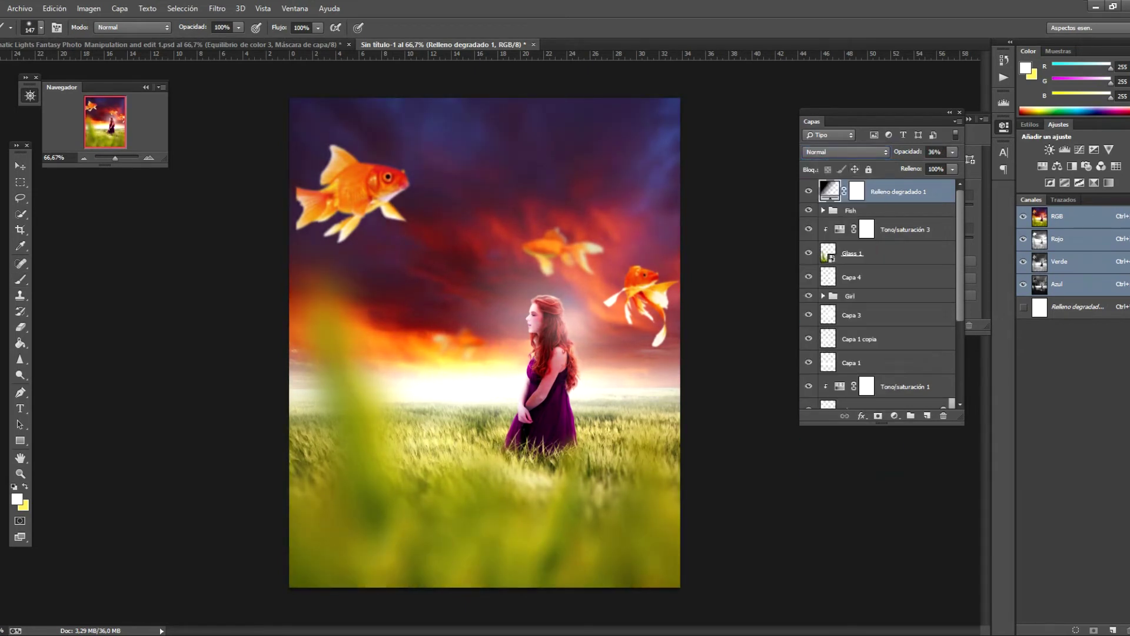
Step: Keep the gradient fill radial and widen the vignette scale to about 130
{"action": "double_click", "coordinate": [830, 190]}
{"action": "left_click", "coordinate": [546, 213]}
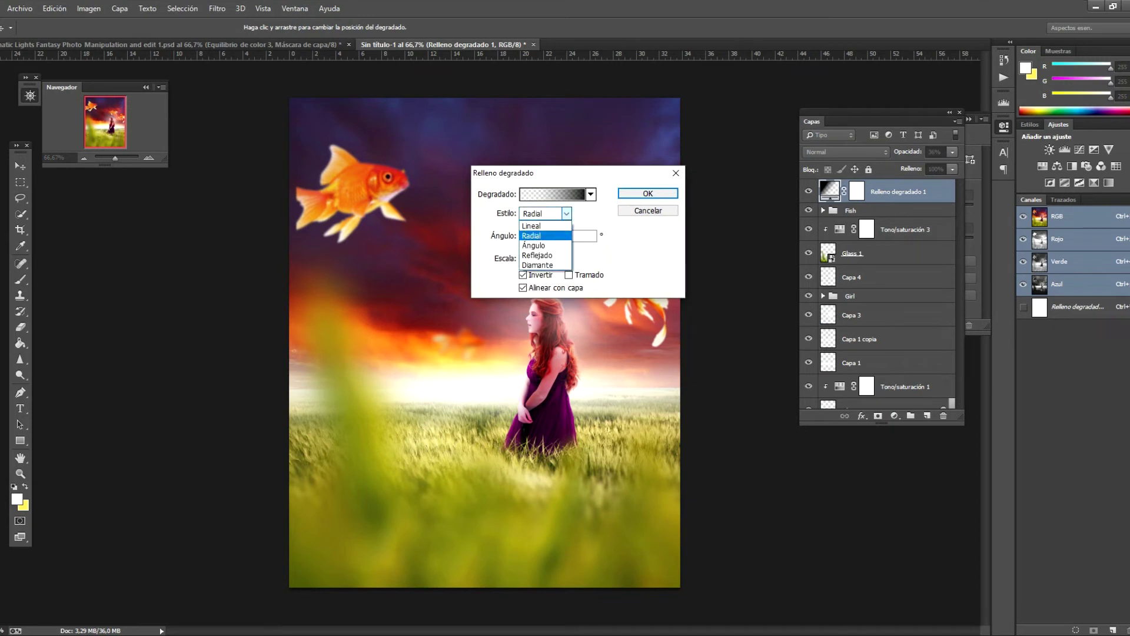
{"action": "left_click", "coordinate": [539, 223]}
{"action": "left_click", "coordinate": [538, 233]}
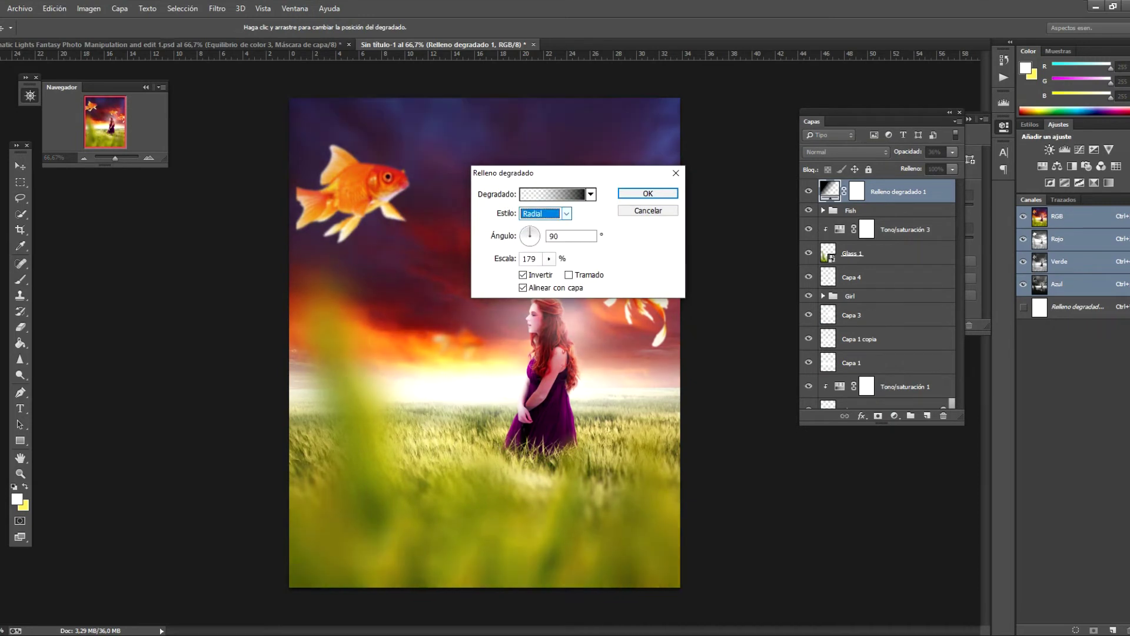
{"action": "left_click", "coordinate": [549, 259]}
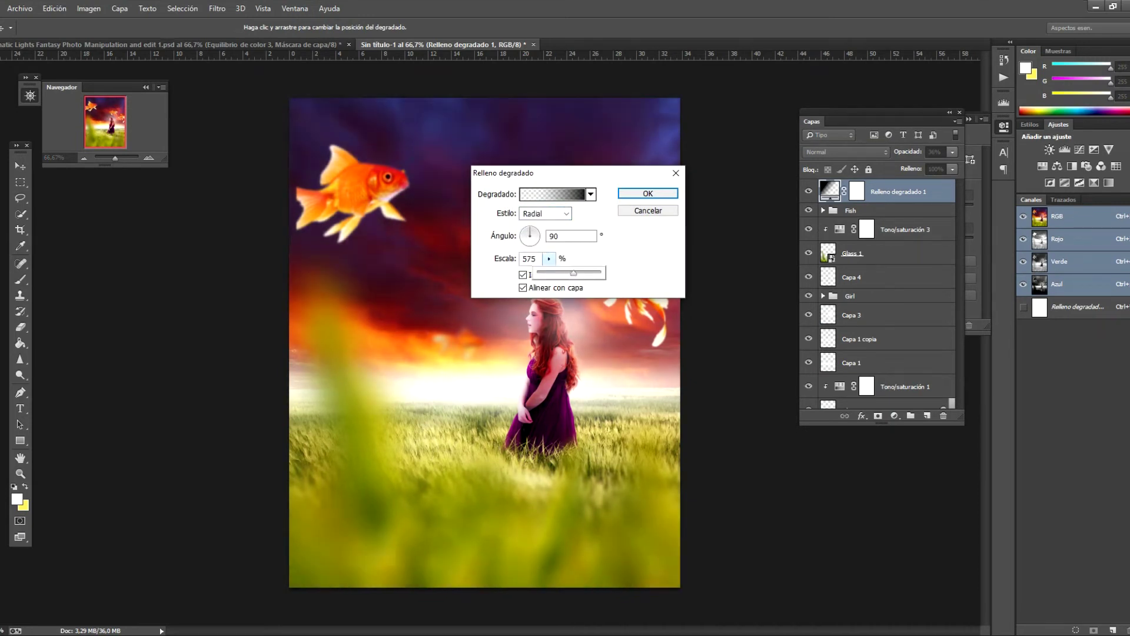
{"action": "left_click_drag", "start_coordinate": [548, 273], "coordinate": [540, 273]}
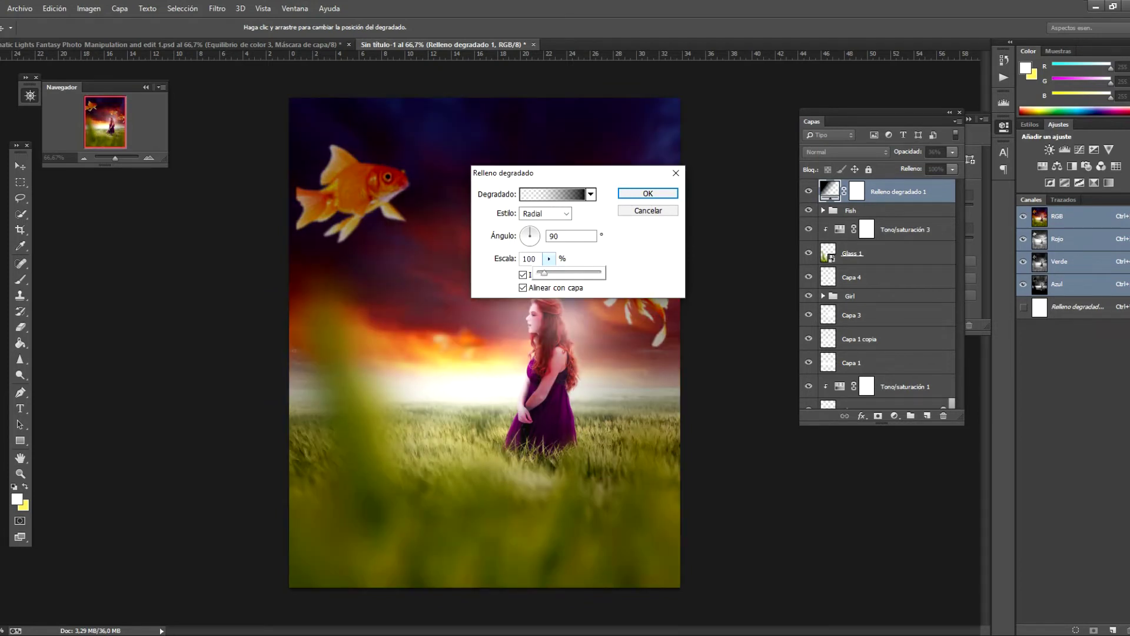
{"action": "left_click_drag", "start_coordinate": [545, 273], "coordinate": [548, 273]}
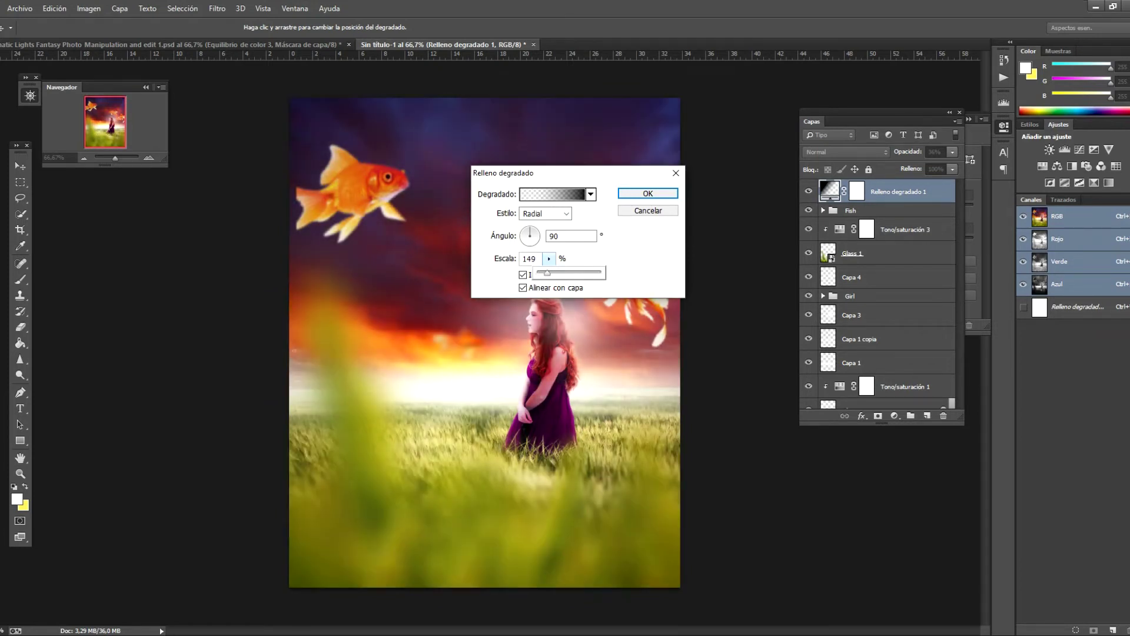
{"action": "key", "text": "Return"}
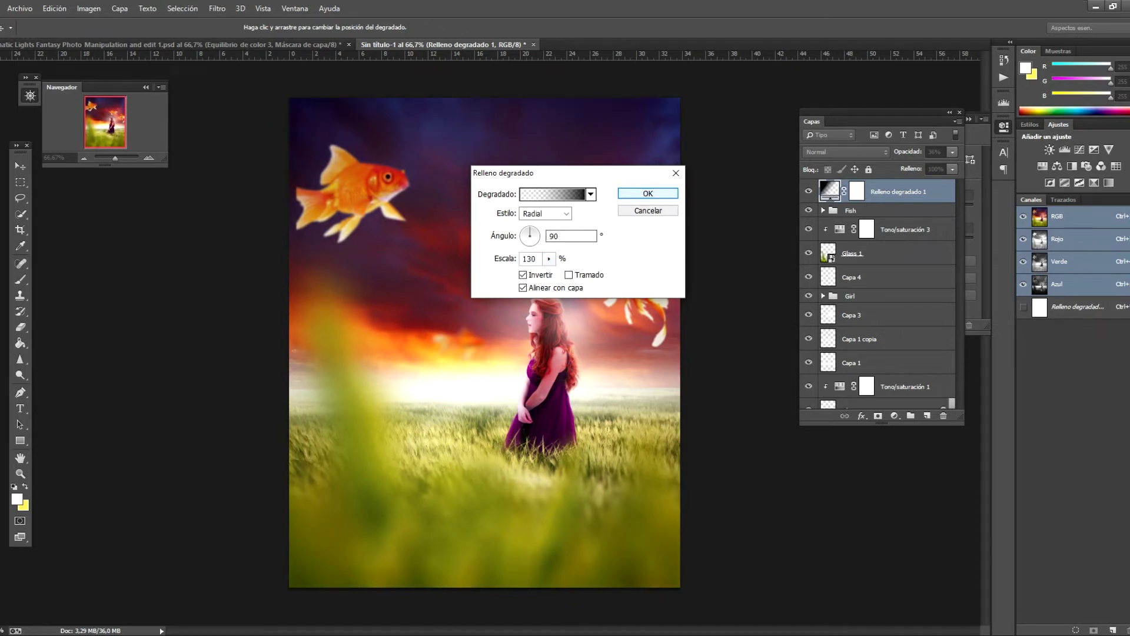
{"action": "key", "text": "Return"}
Step: Target the fill's mask with black paint and a 502 px brush at 26% opacity
{"action": "key", "text": "d"}
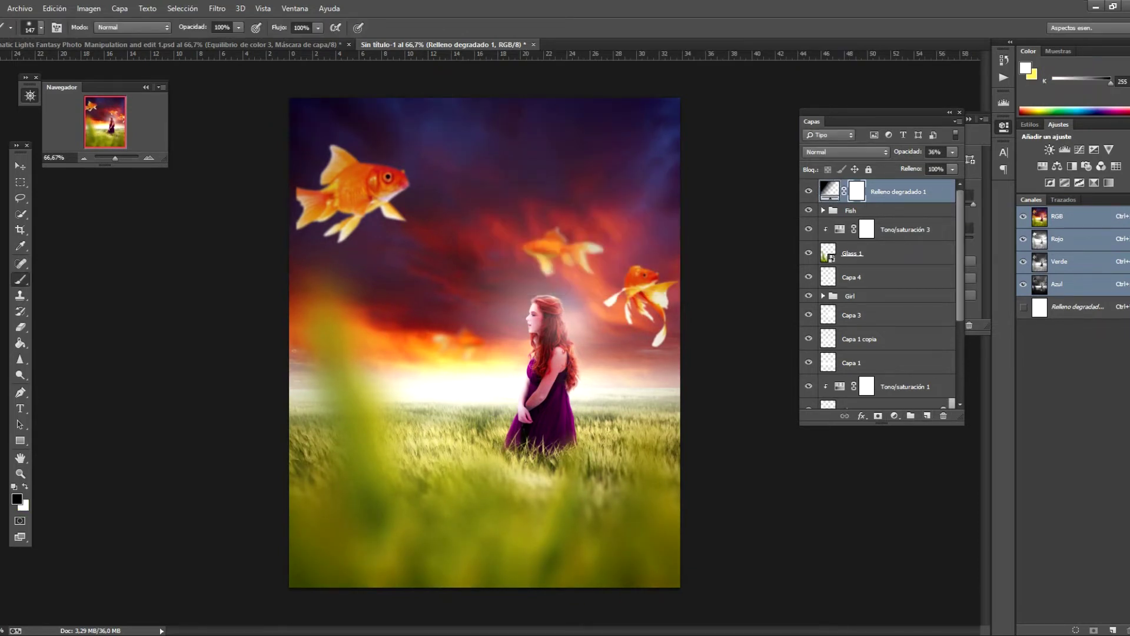
{"action": "left_click", "coordinate": [857, 191]}
{"action": "right_click", "coordinate": [506, 243]}
{"action": "left_click_drag", "start_coordinate": [615, 274], "coordinate": [618, 274]}
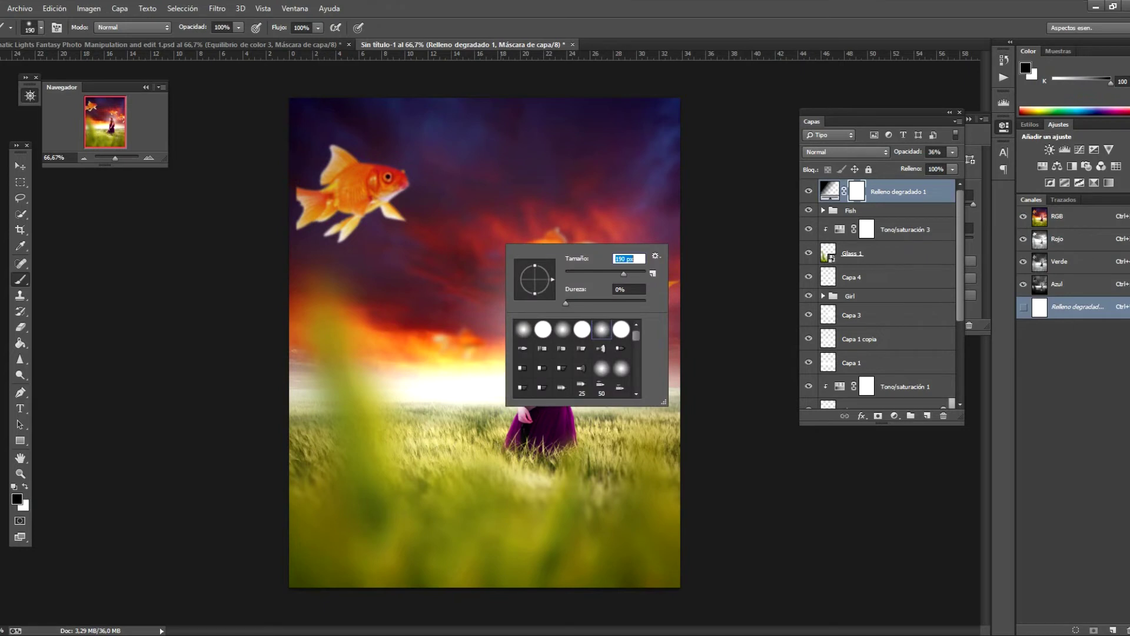
{"action": "key", "text": "Return"}
{"action": "left_click_drag", "start_coordinate": [330, 177], "coordinate": [412, 236]}
{"action": "key", "text": "2"}
{"action": "key", "text": "6"}
{"action": "right_click", "coordinate": [505, 261]}
{"action": "type", "text": "502"}
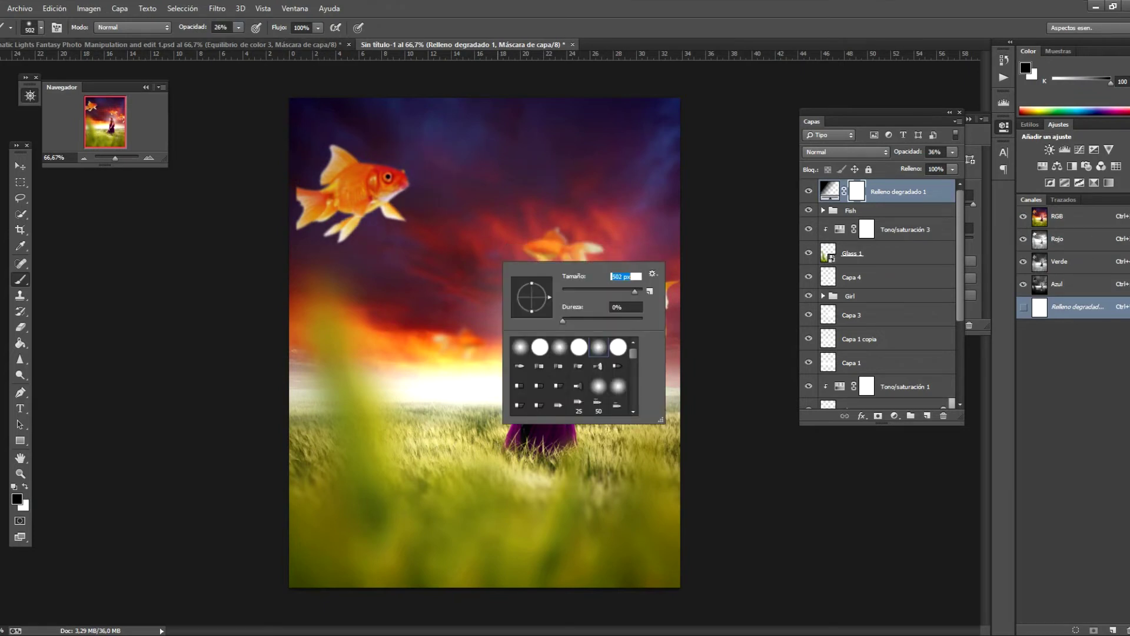
{"action": "key", "text": "Return"}
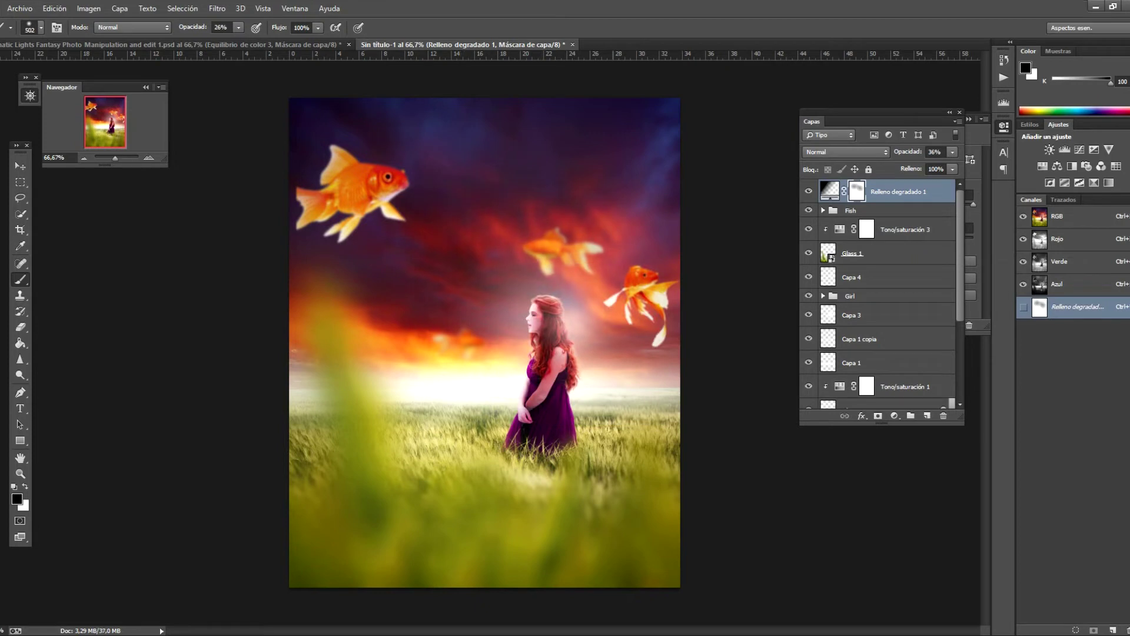
Step: Paint the mask over the girl and right-side fish, then stamp visible layers onto a new layer
{"action": "left_click_drag", "start_coordinate": [588, 236], "coordinate": [618, 306]}
{"action": "left_click_drag", "start_coordinate": [559, 382], "coordinate": [589, 448]}
{"action": "key", "text": "v"}
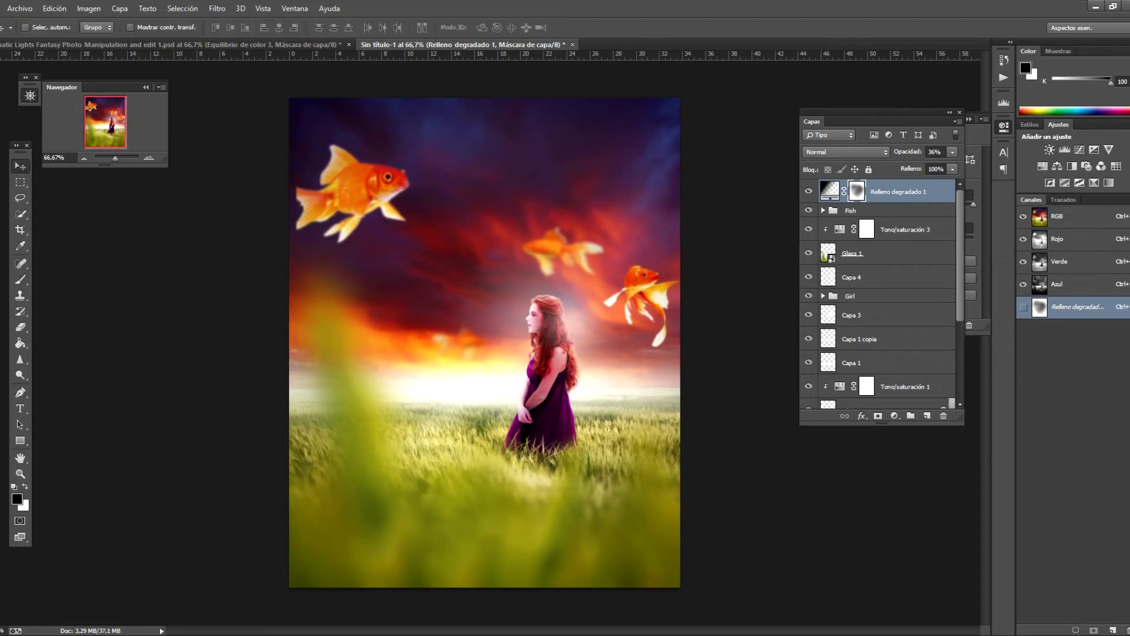
{"action": "key", "text": "ctrl+2"}
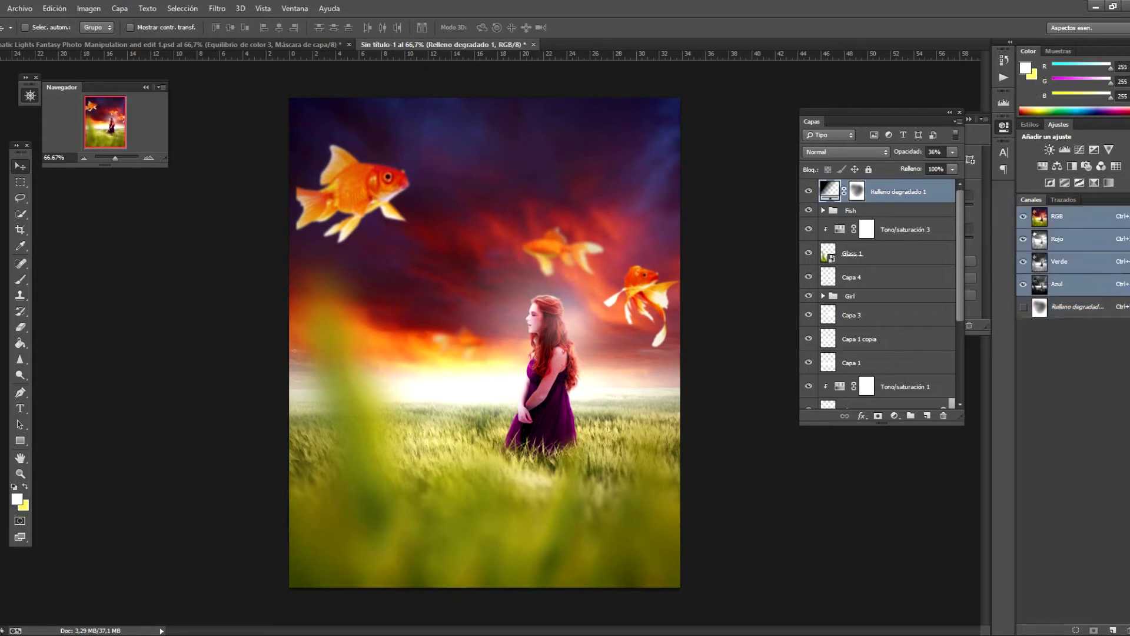
{"action": "key", "text": "ctrl+shift+alt+e"}
Step: Run Filtro > Nik Collection > Color Efex Pro 4 on the merged Capa 5 layer
{"action": "right_click", "coordinate": [894, 192]}
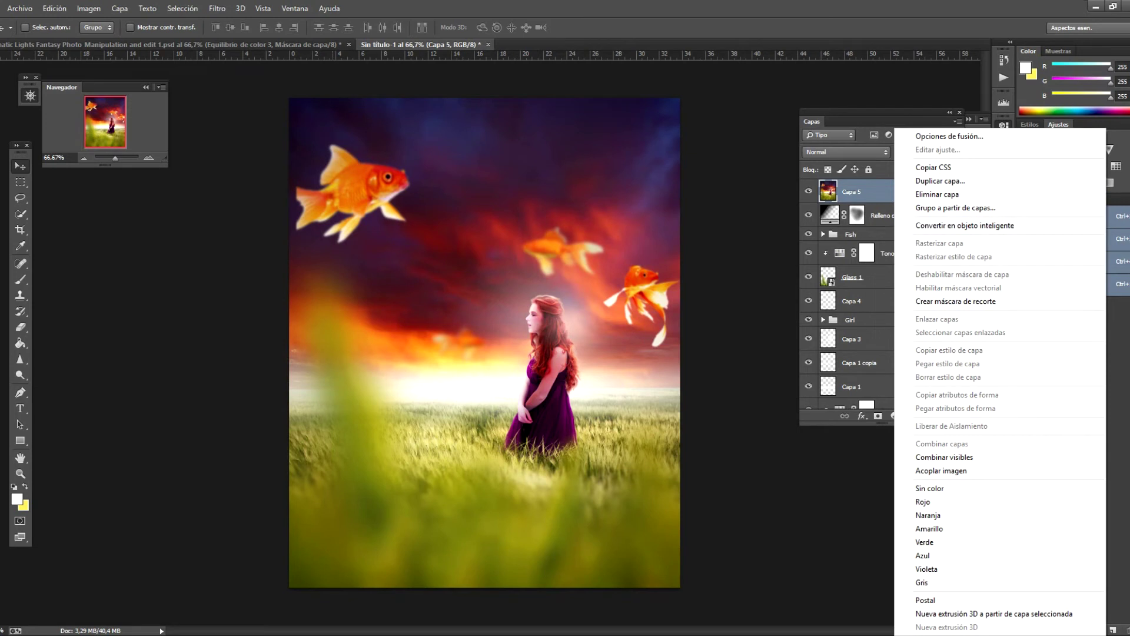
{"action": "key", "text": "Escape"}
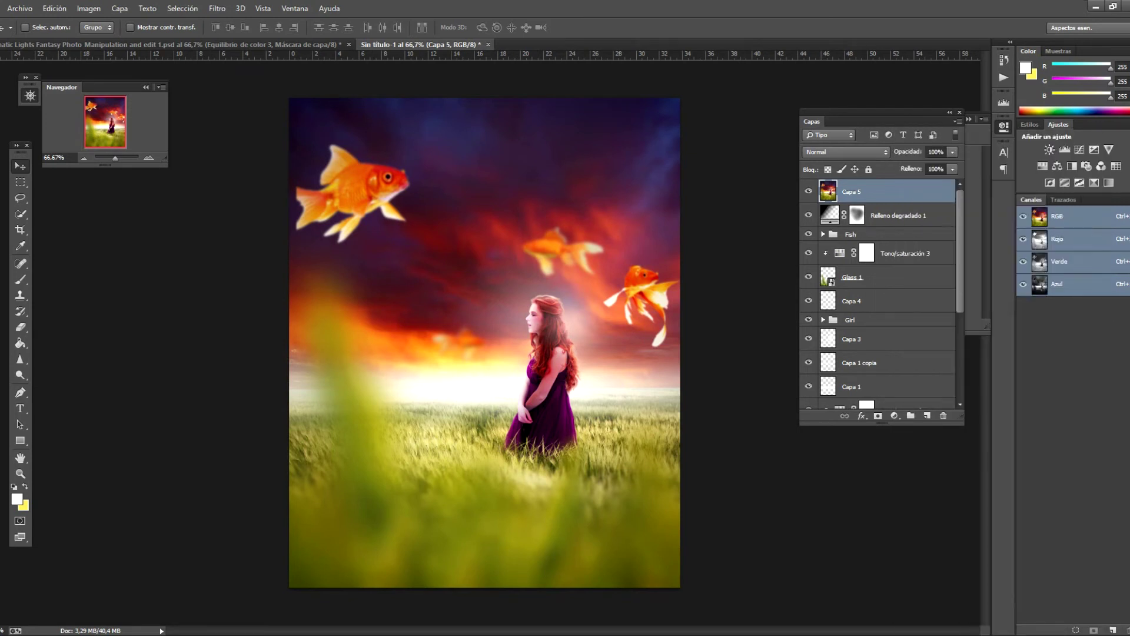
{"action": "left_click", "coordinate": [217, 8]}
{"action": "mouse_move", "coordinate": [299, 288]}
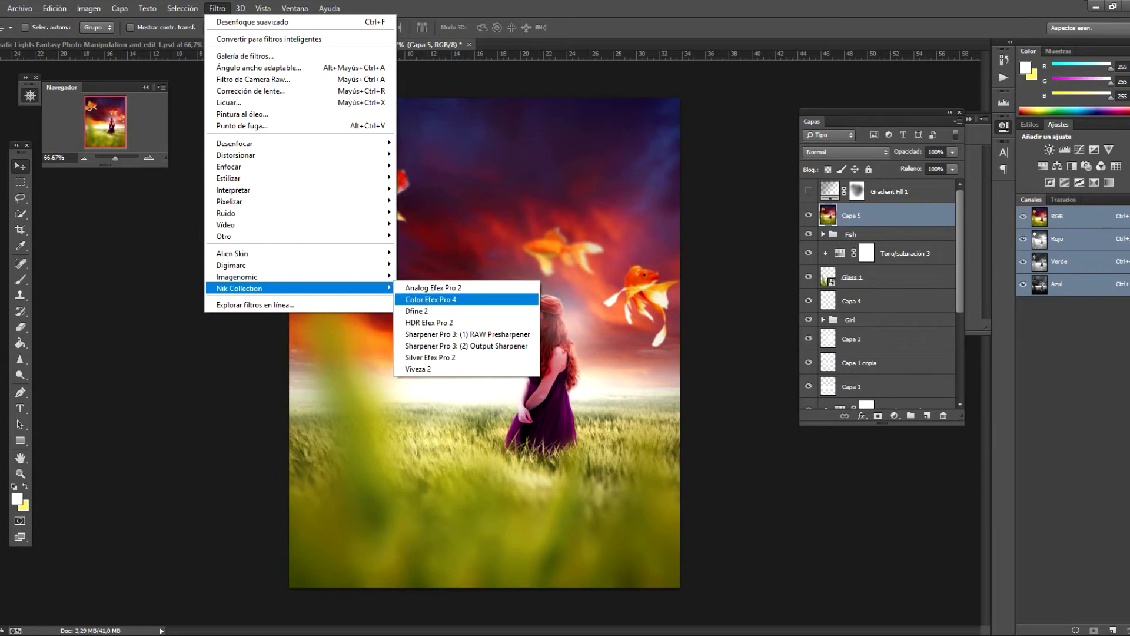
{"action": "left_click", "coordinate": [430, 299]}
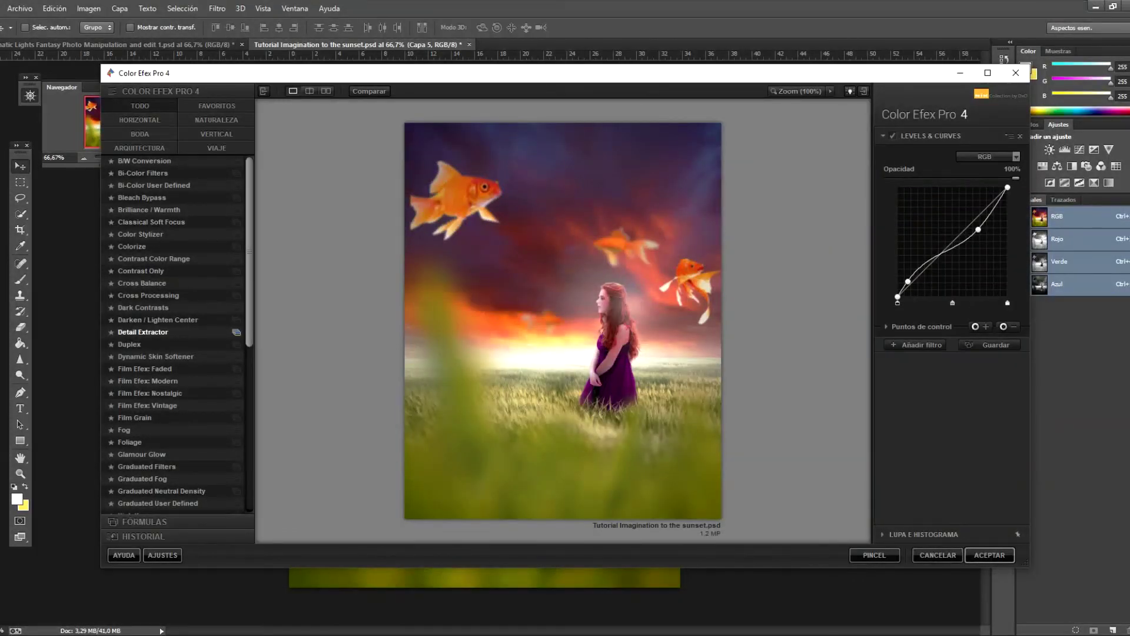
Step: Apply the Retouch Summer recipe and set its fog method to 4
{"action": "left_click", "coordinate": [201, 521]}
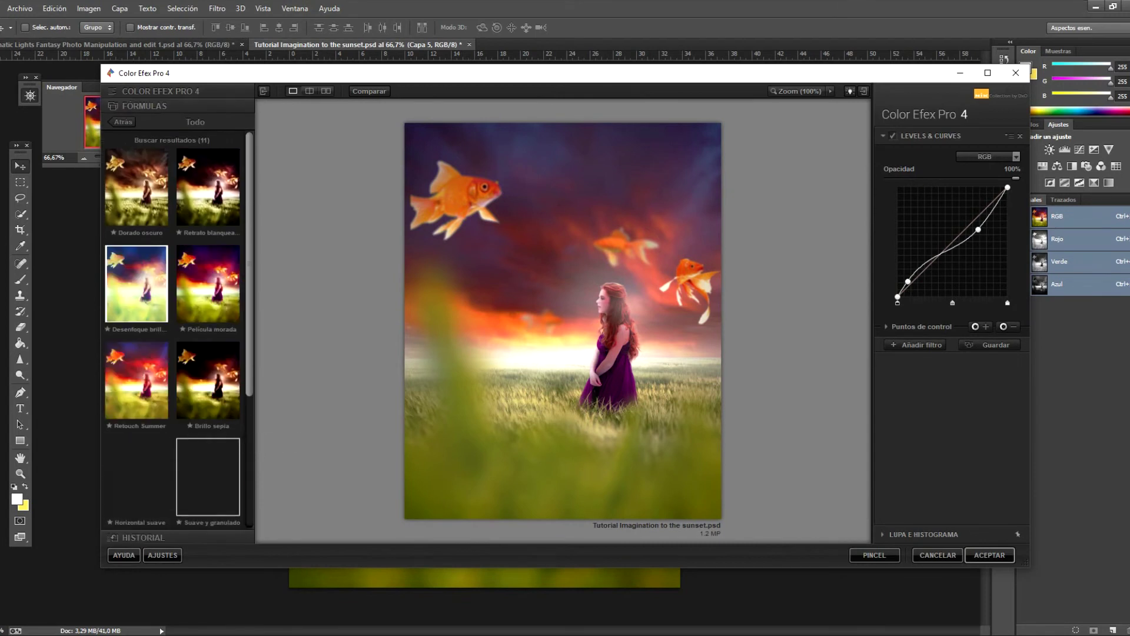
{"action": "scroll", "coordinate": [137, 324], "scroll_direction": "down", "scroll_amount": 2}
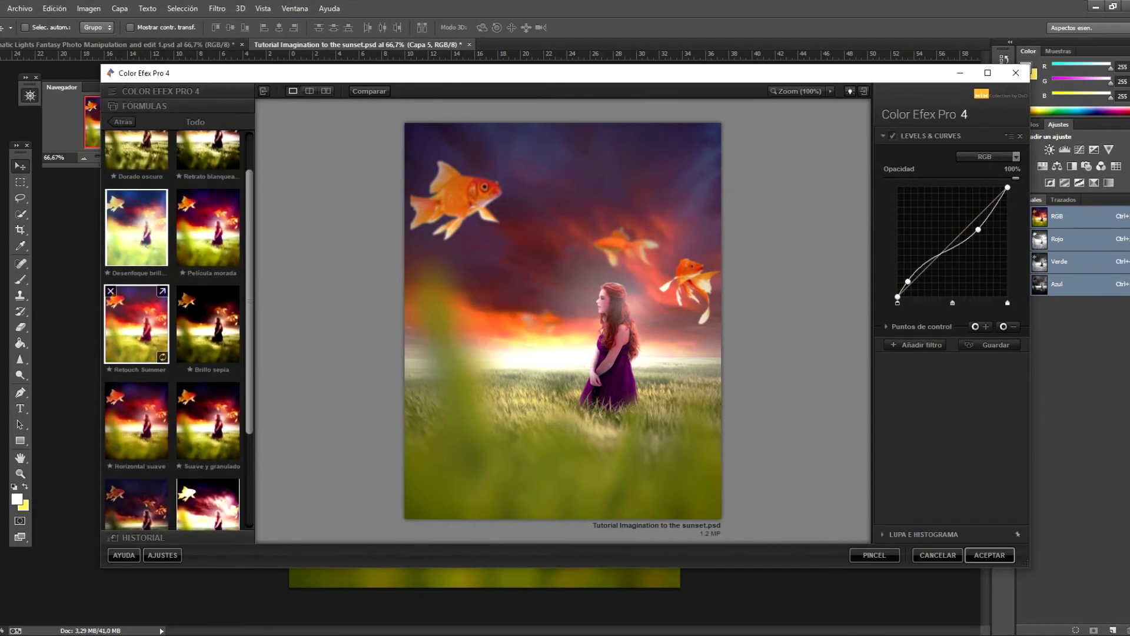
{"action": "scroll", "coordinate": [229, 359], "scroll_direction": "down", "scroll_amount": 5}
{"action": "left_click", "coordinate": [136, 471]}
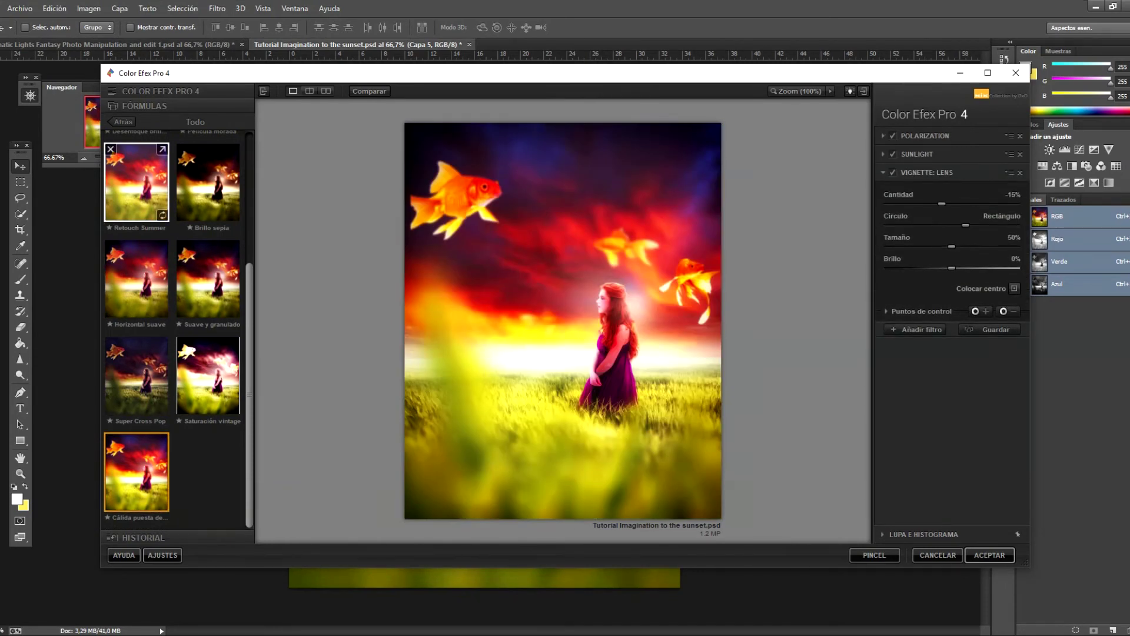
{"action": "left_click", "coordinate": [136, 189]}
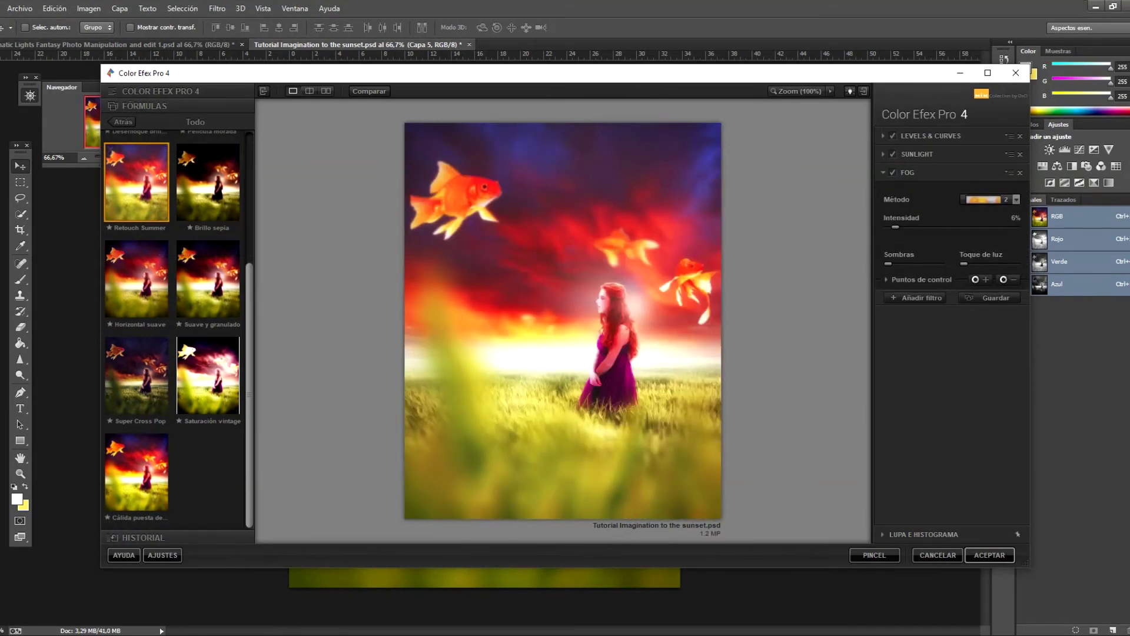
{"action": "left_click", "coordinate": [1015, 200]}
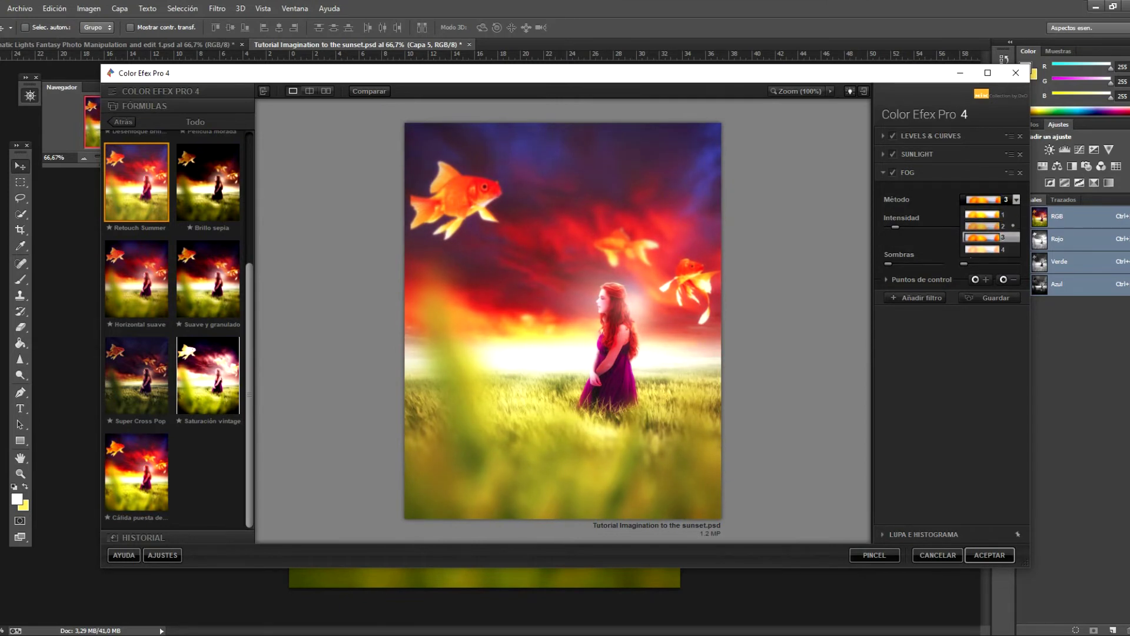
{"action": "left_click", "coordinate": [983, 249]}
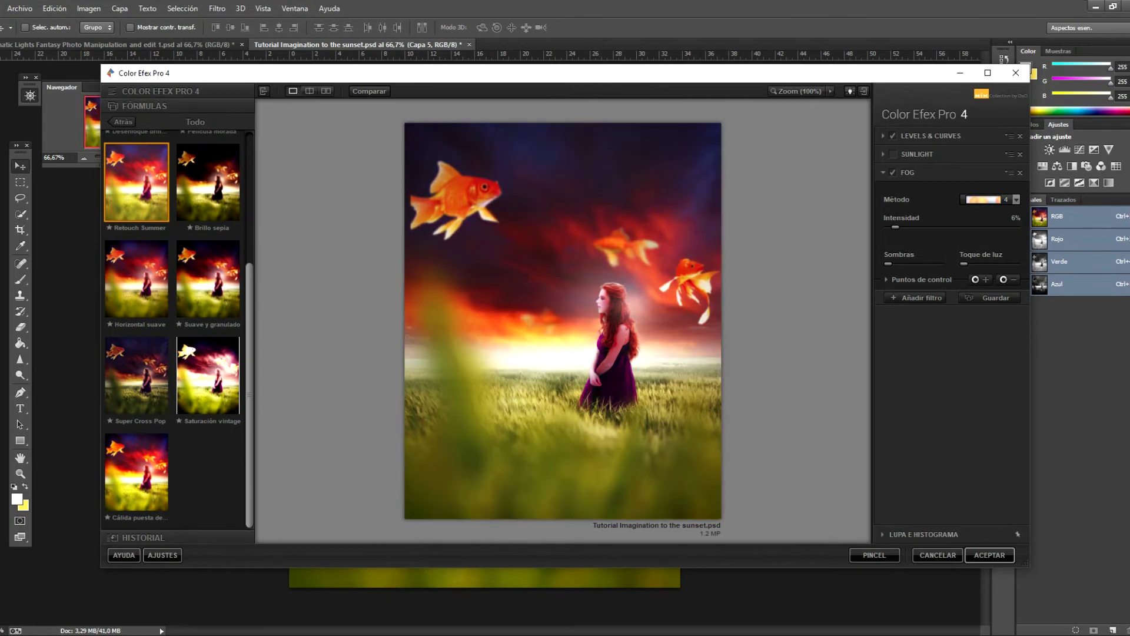
Step: Lower the Sunlight filter's control-point opacity after comparing it on and off
{"action": "left_click", "coordinate": [893, 153]}
{"action": "left_click", "coordinate": [893, 154]}
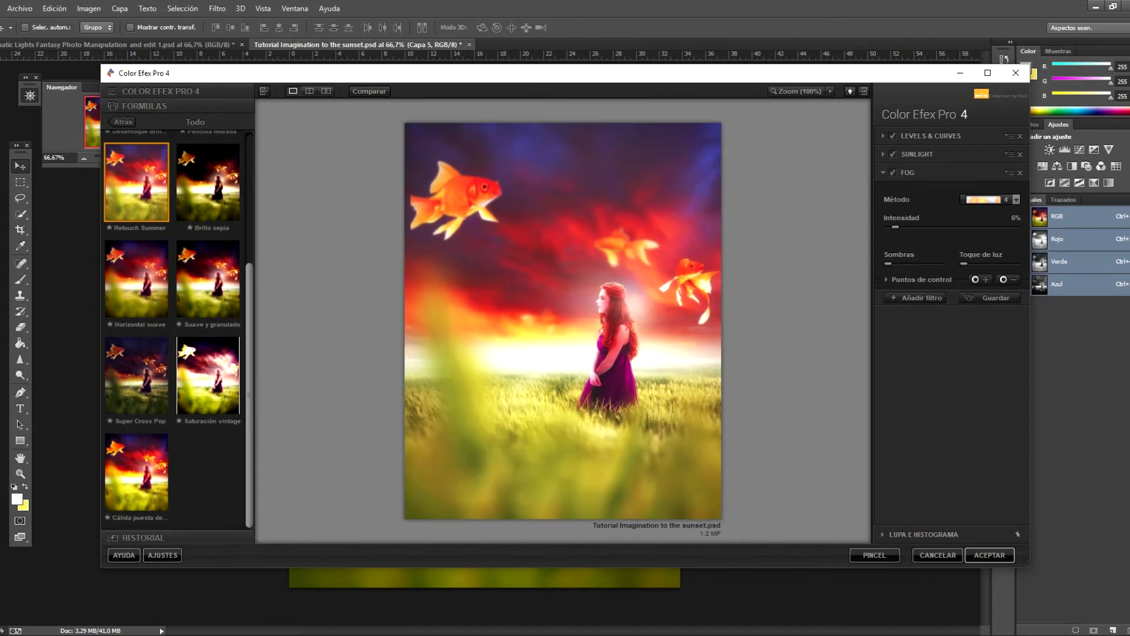
{"action": "left_click", "coordinate": [916, 153]}
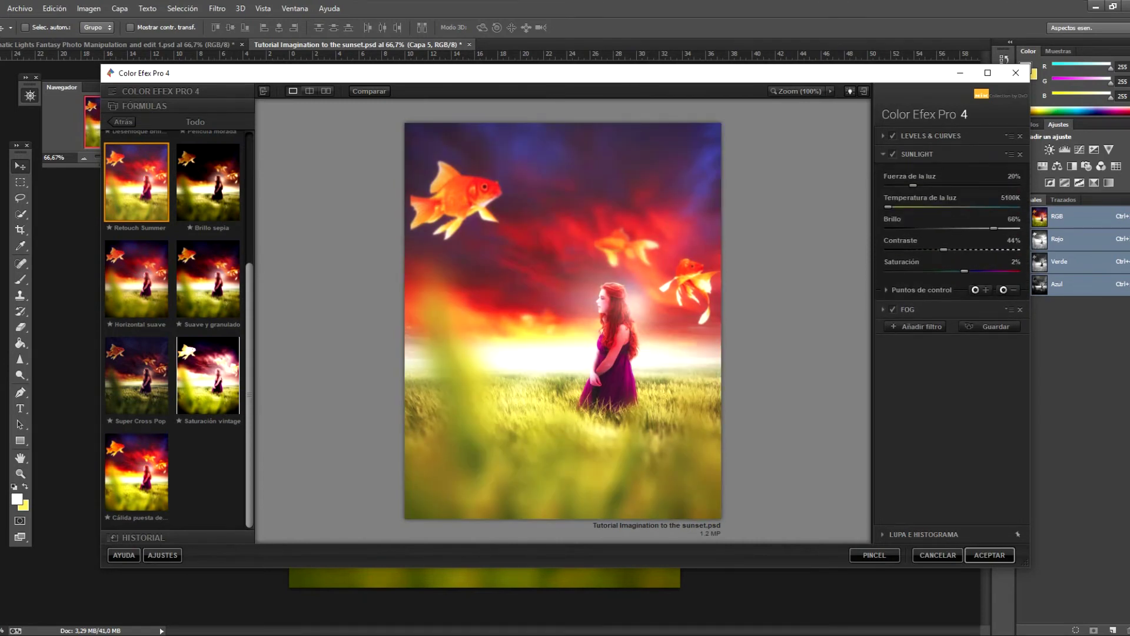
{"action": "left_click", "coordinate": [906, 290]}
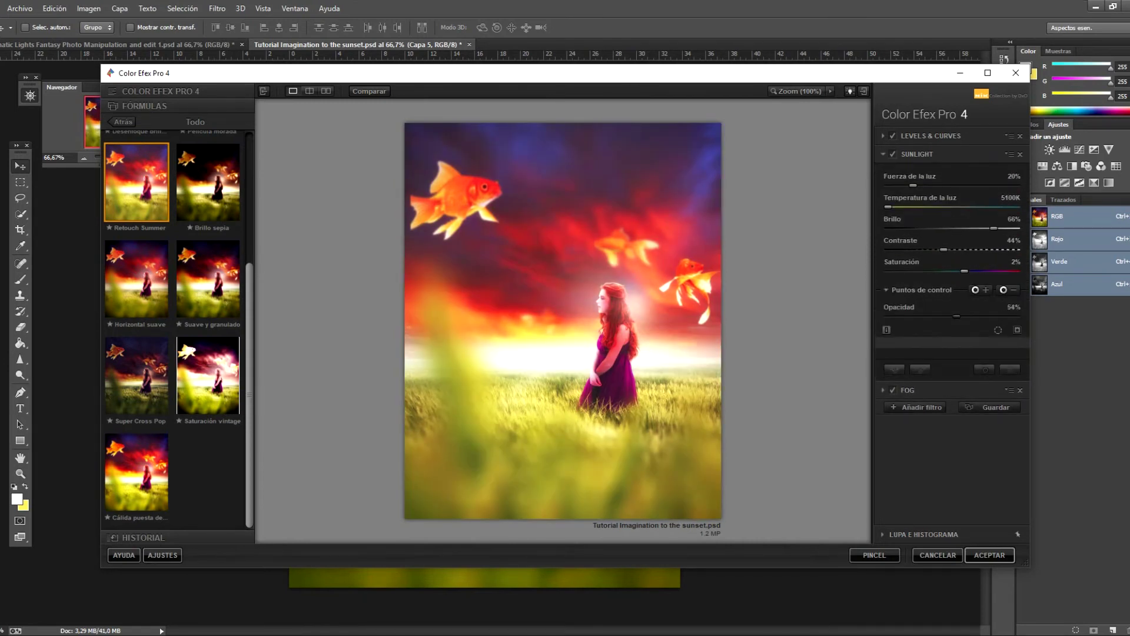
{"action": "left_click_drag", "start_coordinate": [988, 316], "coordinate": [930, 316]}
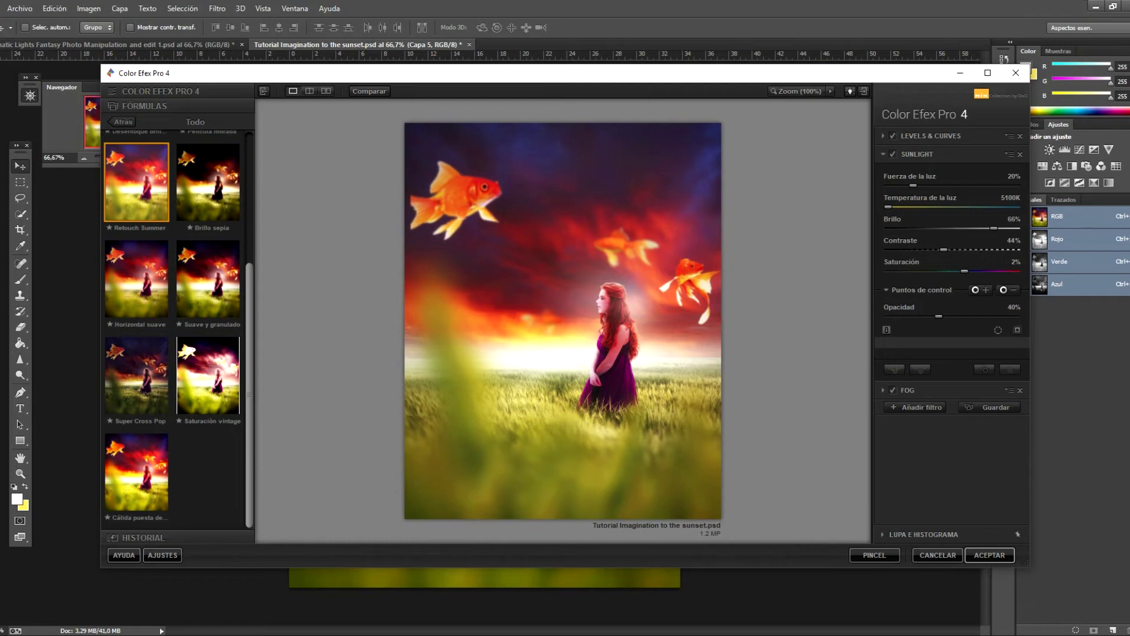
Step: Set Fog intensity to 0%, delete the Fog filter, and accept the grading
{"action": "left_click", "coordinate": [907, 390]}
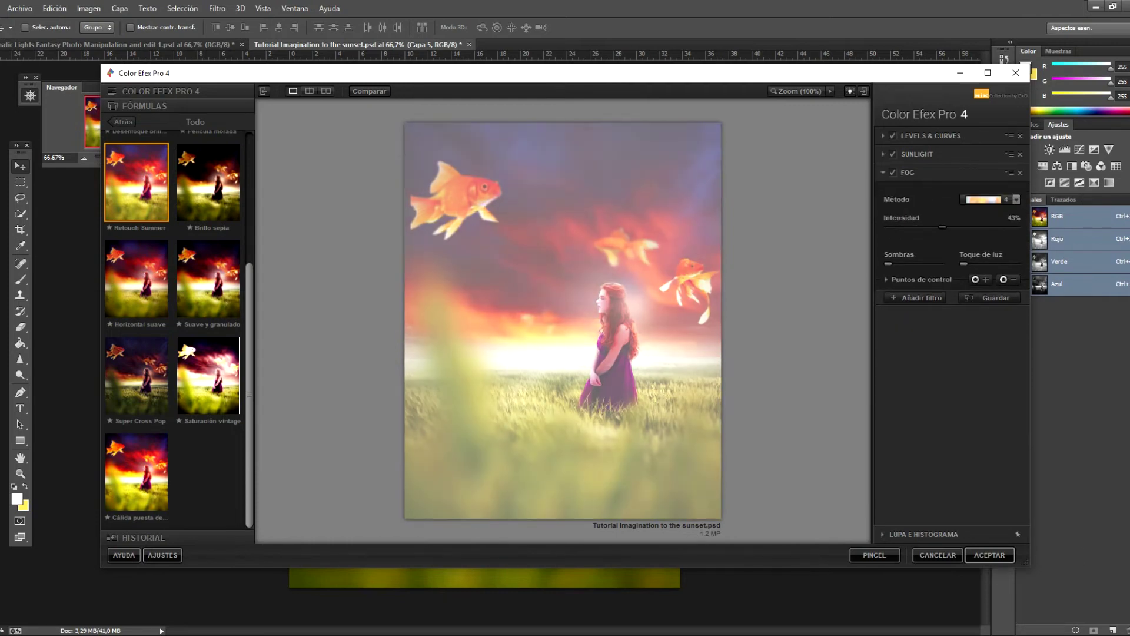
{"action": "left_click_drag", "start_coordinate": [928, 227], "coordinate": [888, 227]}
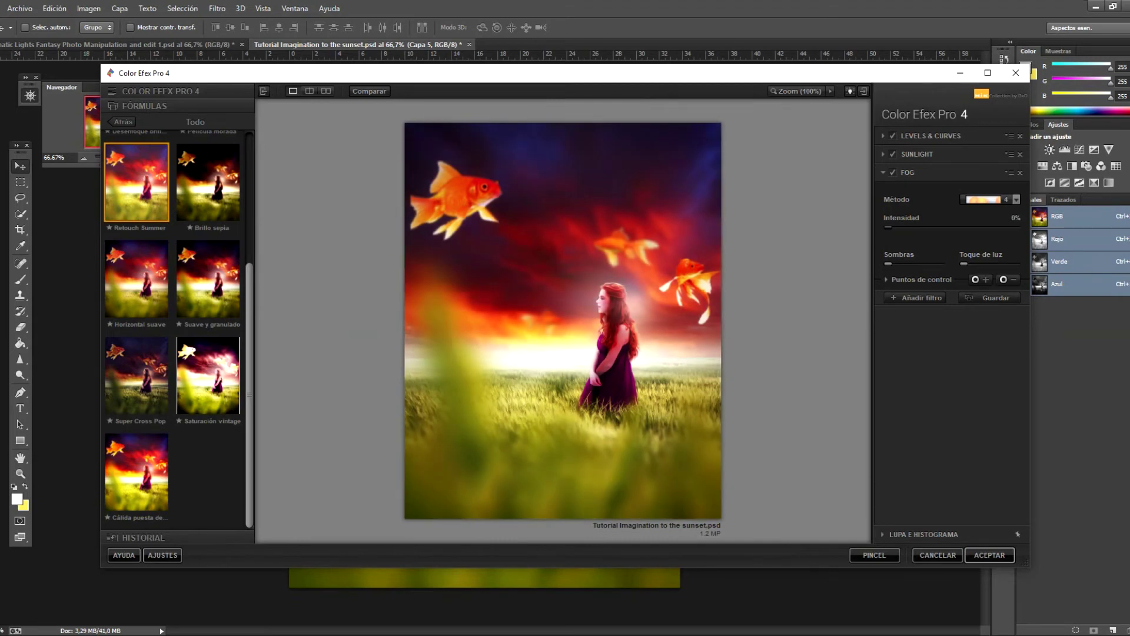
{"action": "left_click", "coordinate": [893, 172]}
{"action": "left_click", "coordinate": [1020, 172]}
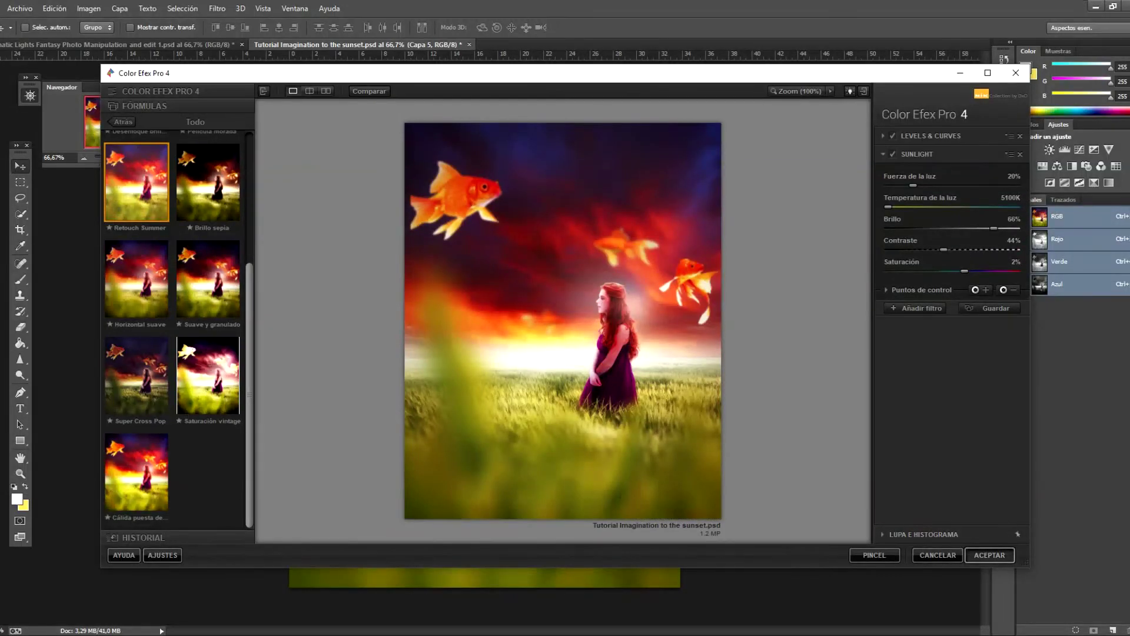
{"action": "key", "text": "Return"}
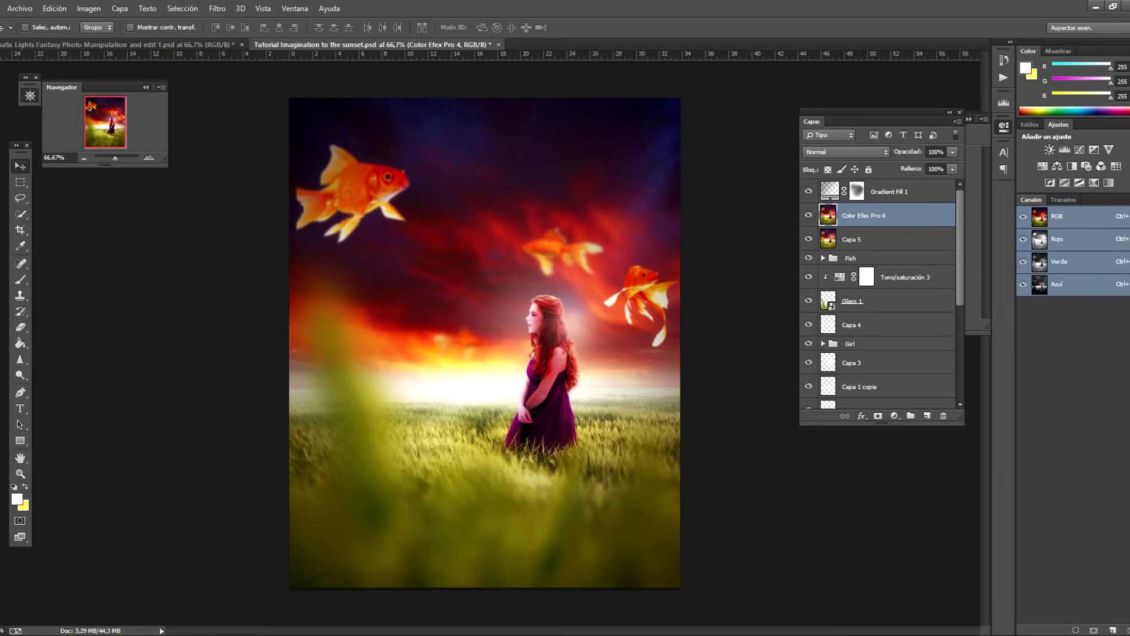
Step: Run Filtro > Alien Skin > Exposure X2 on the Color Efex Pro 4 layer
{"action": "left_click", "coordinate": [217, 8]}
{"action": "mouse_move", "coordinate": [265, 254]}
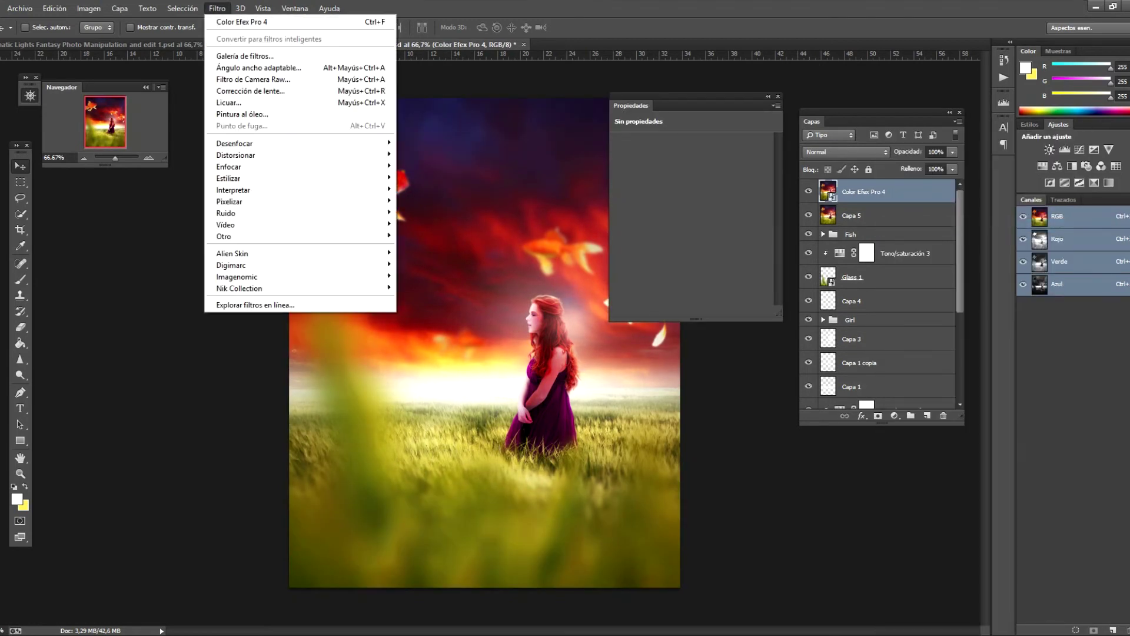
{"action": "left_click", "coordinate": [427, 253]}
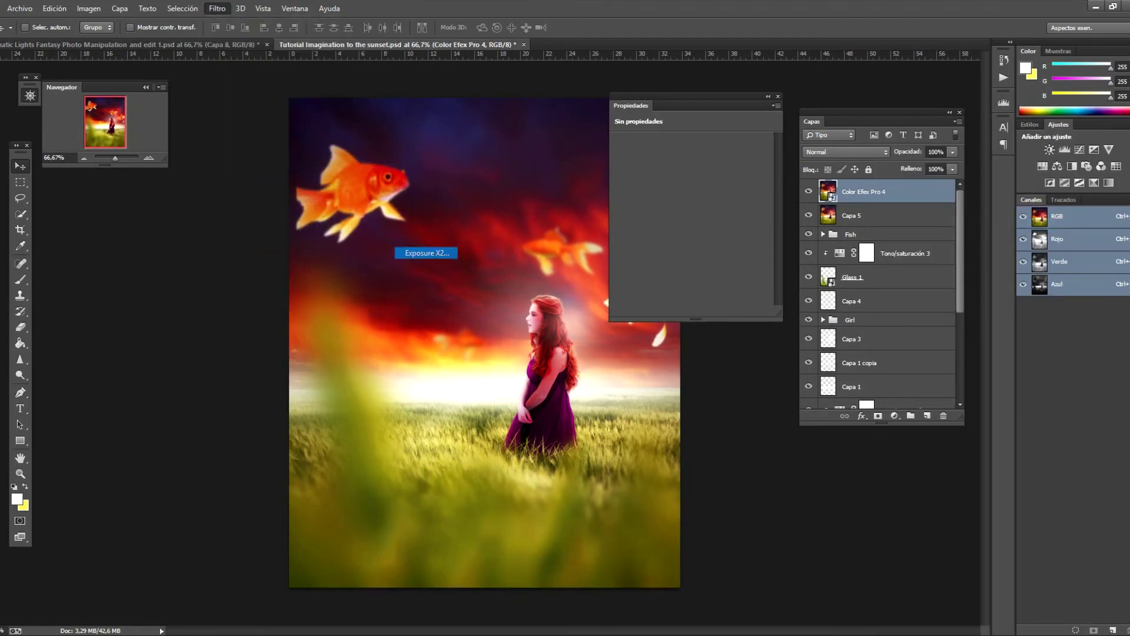
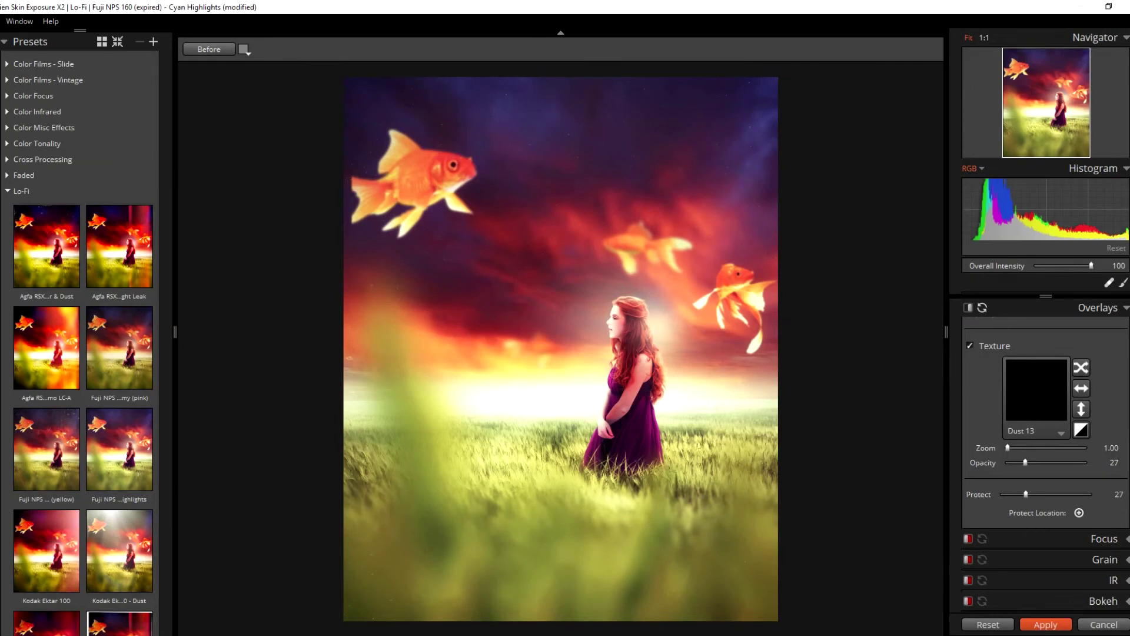
Step: Apply the Creamy (pink) look, then browse the Slide, Print and Polaroid preset categories
{"action": "left_click", "coordinate": [120, 347]}
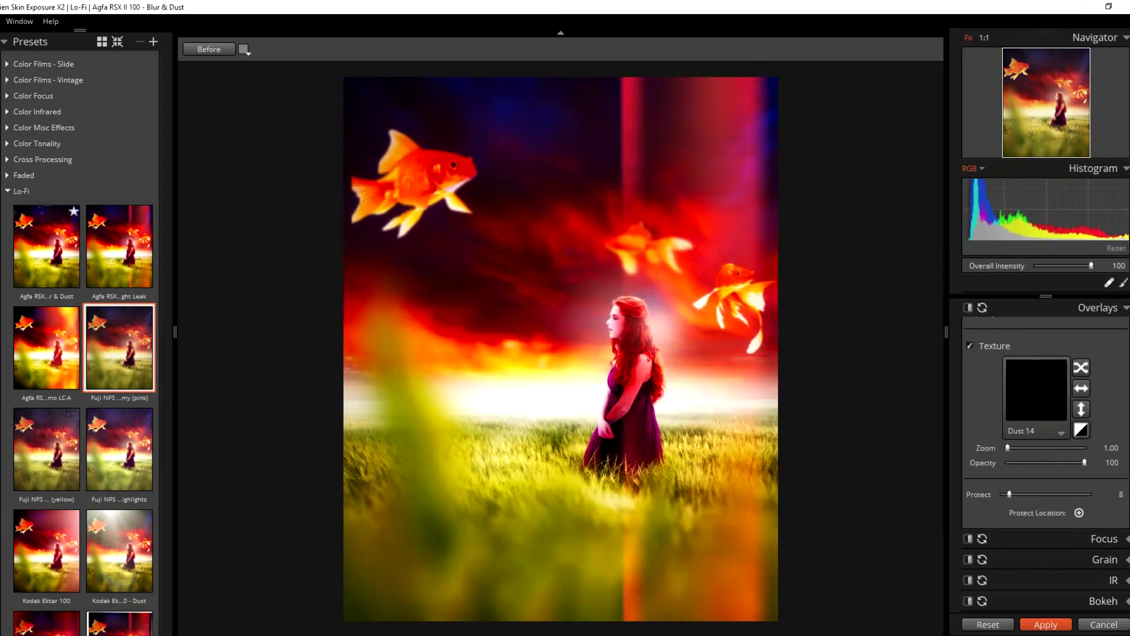
{"action": "left_click", "coordinate": [117, 42]}
{"action": "left_click", "coordinate": [44, 186]}
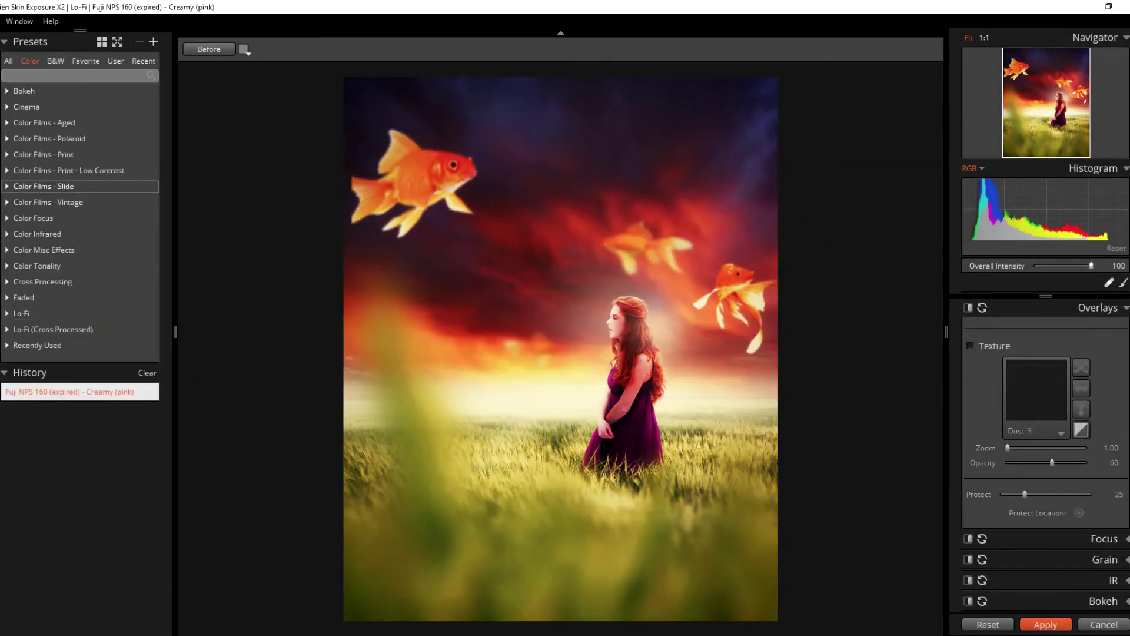
{"action": "left_click", "coordinate": [44, 186]}
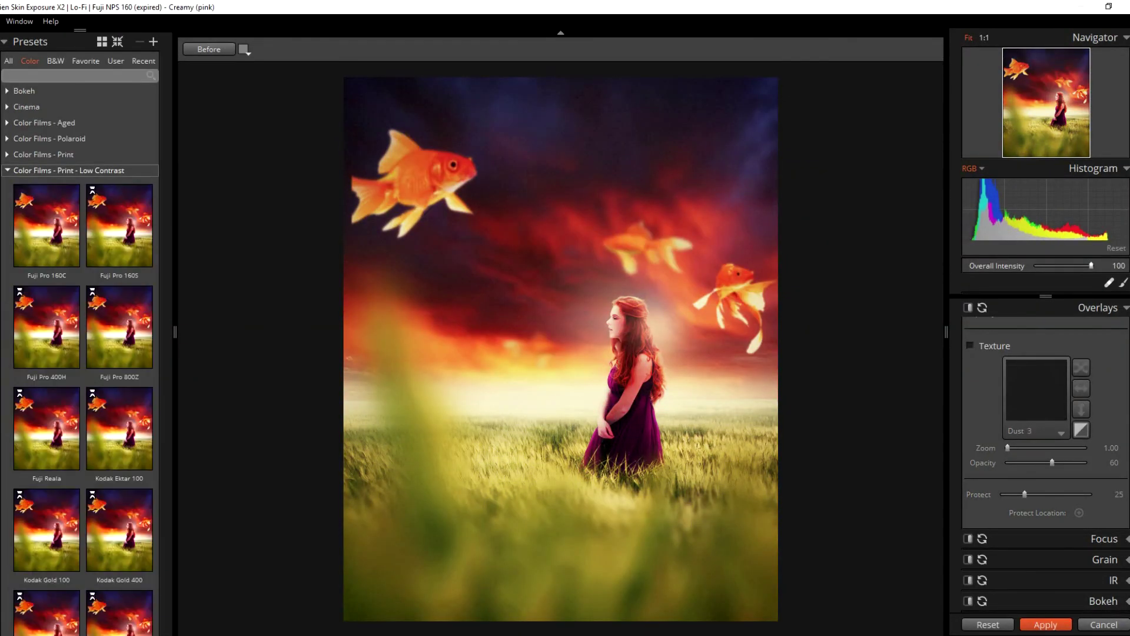
{"action": "left_click", "coordinate": [43, 170]}
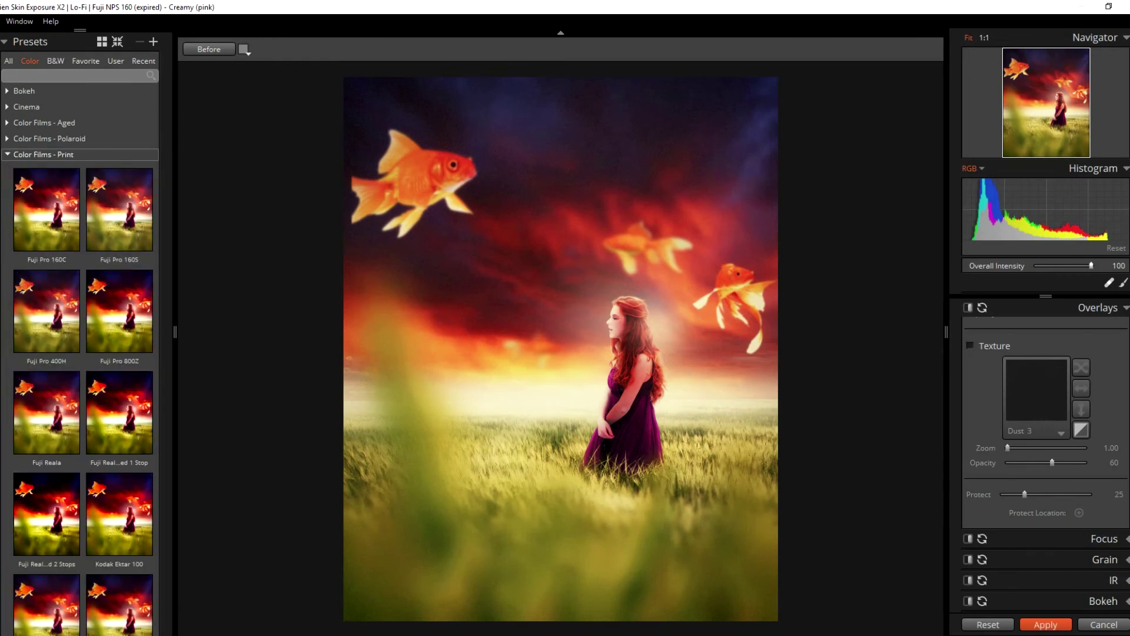
{"action": "left_click", "coordinate": [44, 154]}
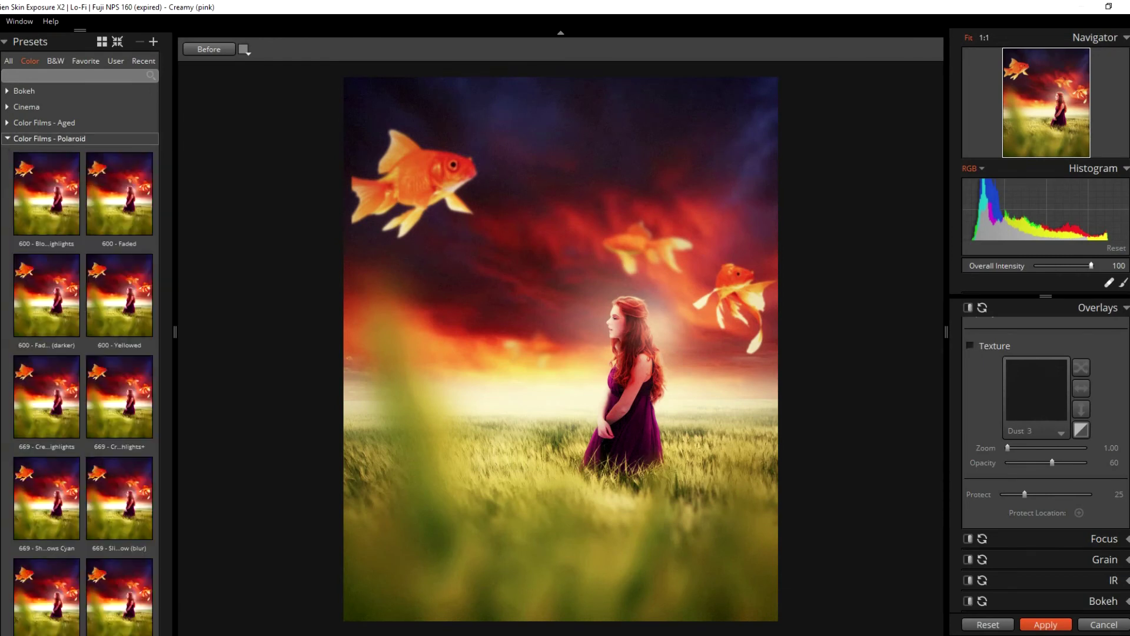
Step: Preview the Polaroid looks 600 Faded (darker), 600 Faded, 669 Slightly Soft and Yellow, and 600 Blown Highlights
{"action": "left_click", "coordinate": [56, 289]}
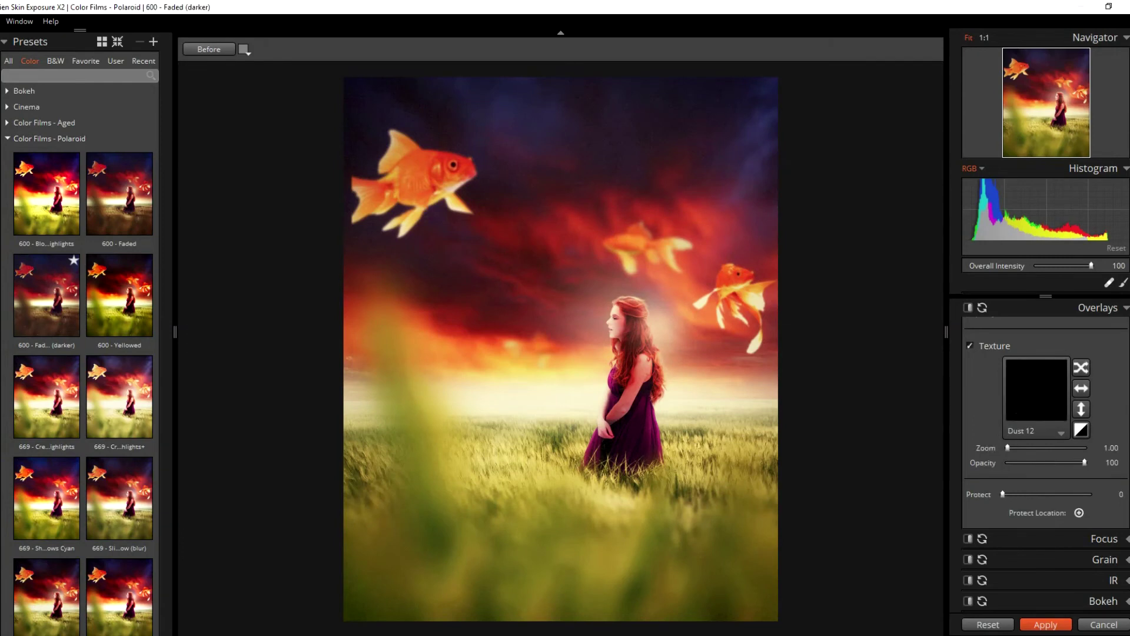
{"action": "left_click", "coordinate": [118, 221]}
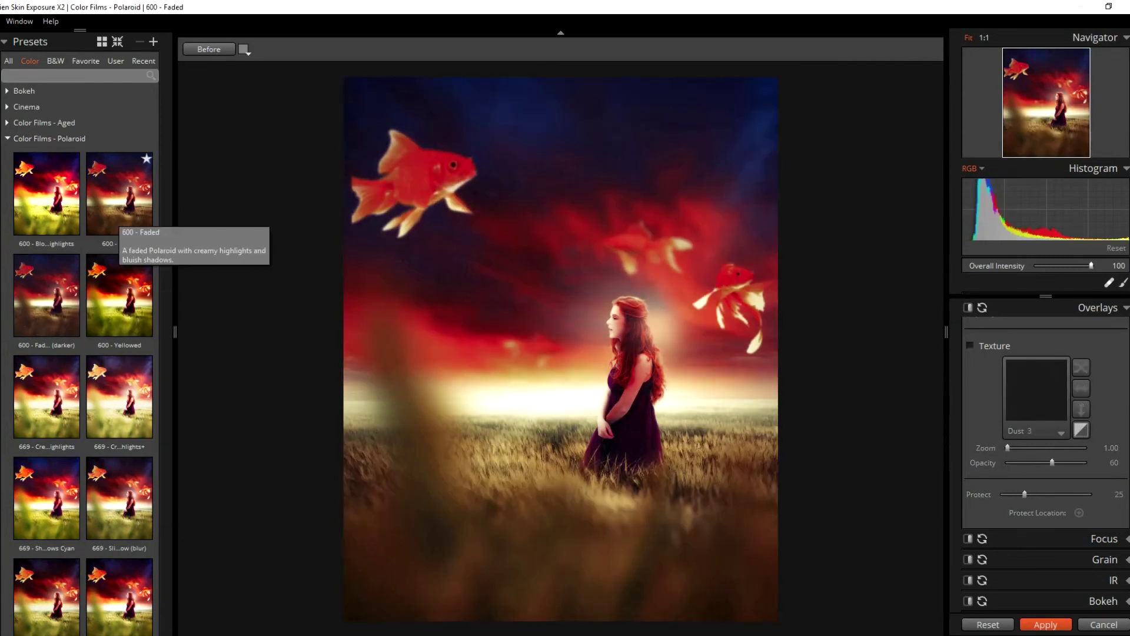
{"action": "left_click", "coordinate": [118, 489]}
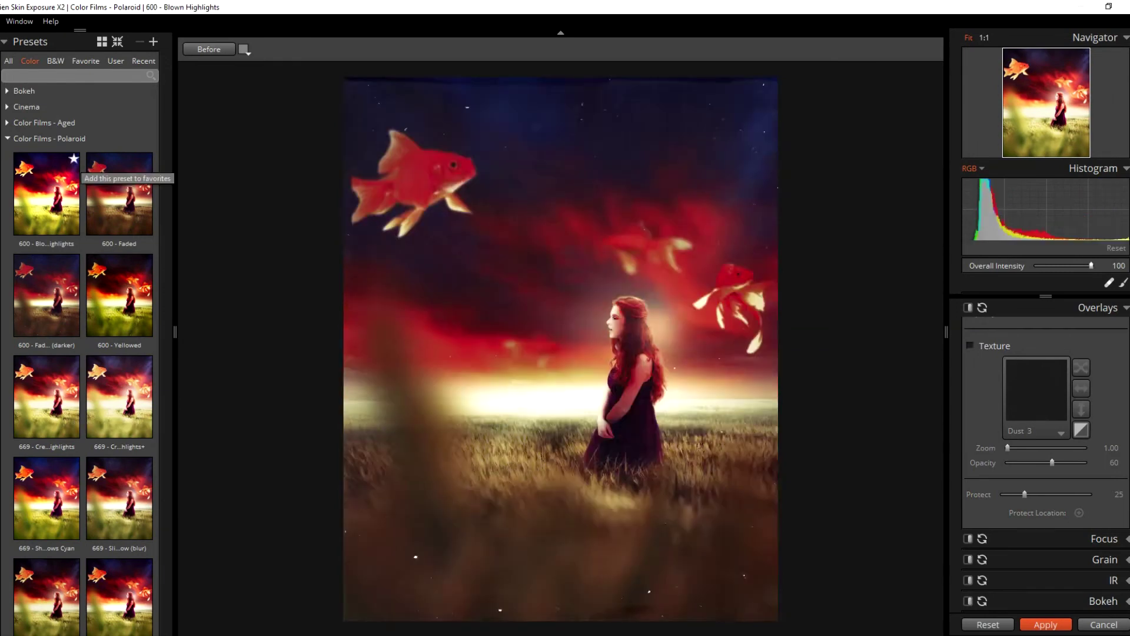
{"action": "left_click", "coordinate": [65, 177]}
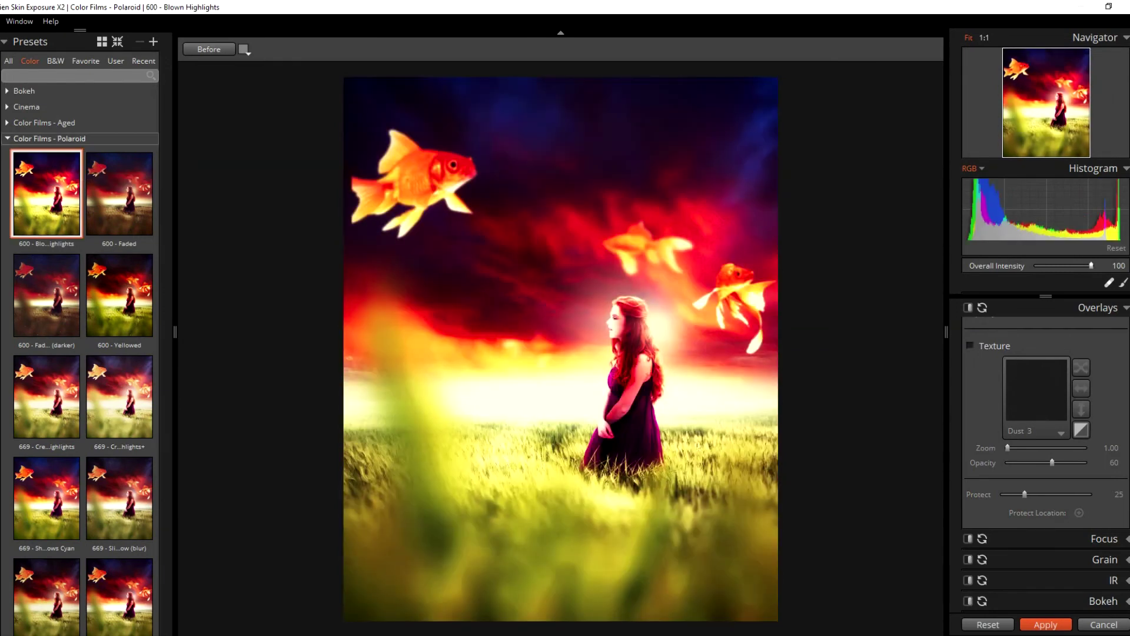
Step: Preview the Aged looks Dust & Scratches, Fading and Warm Skin
{"action": "left_click", "coordinate": [49, 138]}
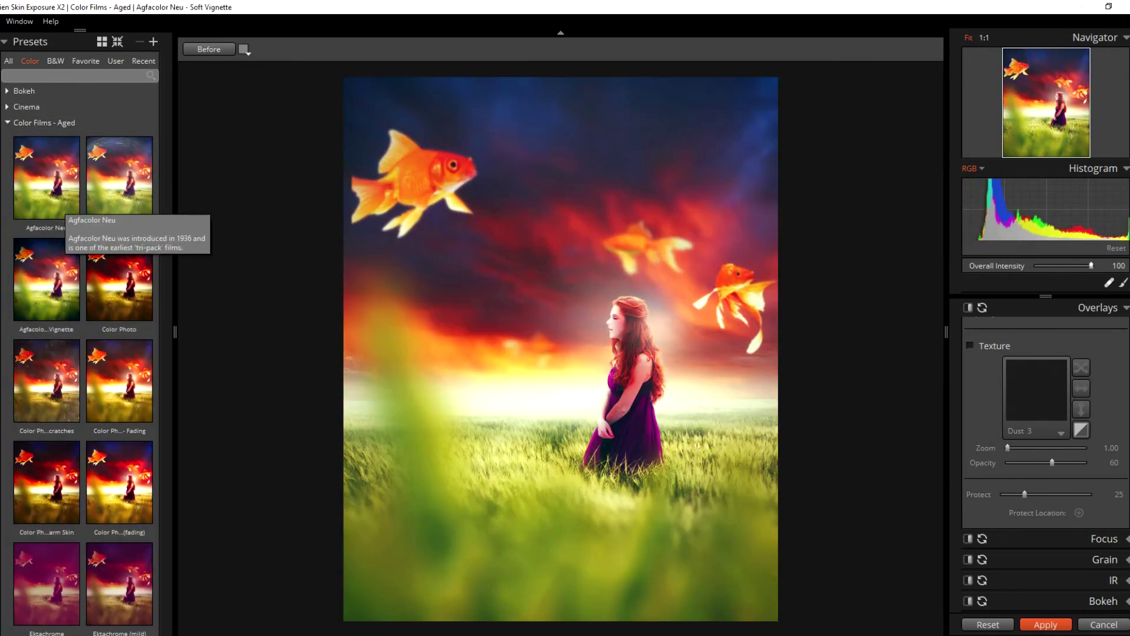
{"action": "left_click", "coordinate": [50, 391]}
{"action": "left_click", "coordinate": [121, 388]}
{"action": "left_click", "coordinate": [120, 482]}
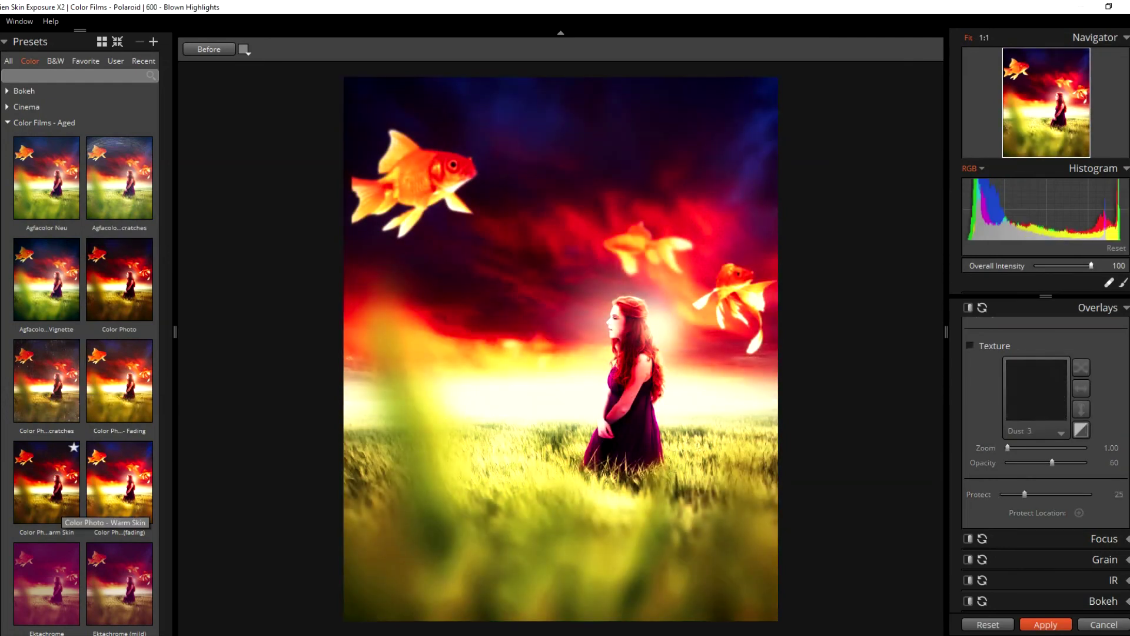
{"action": "left_click", "coordinate": [44, 122]}
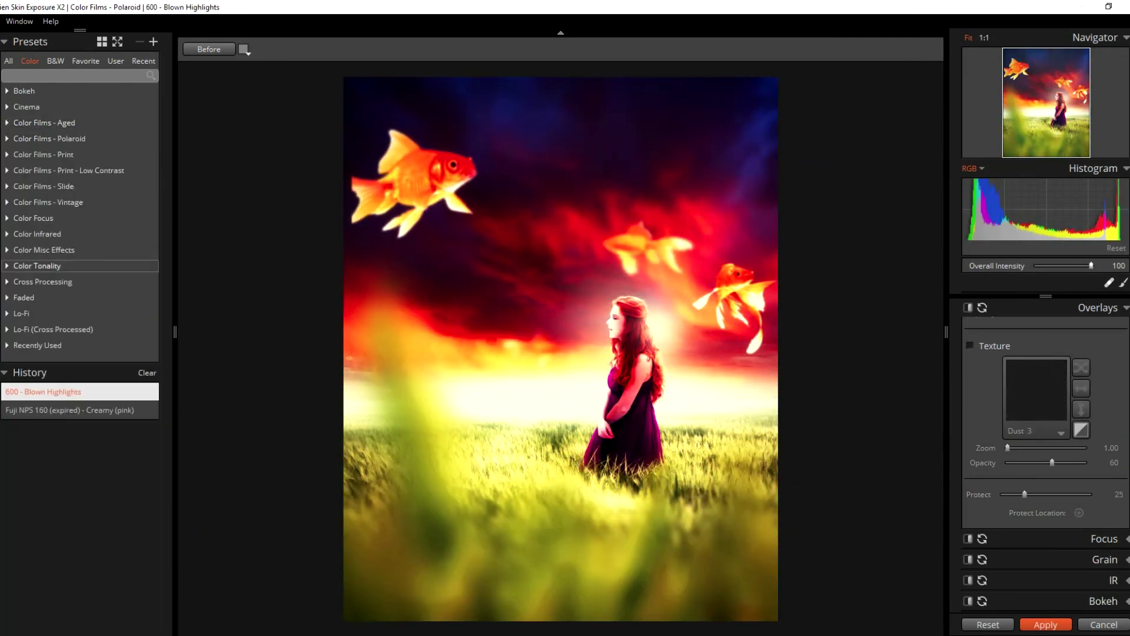
Step: Compare Lo-Fi looks and settle on Fuji NPS 160 (expired) – Creamy (pink) over Kodak Gold Diana F+
{"action": "left_click", "coordinate": [21, 314]}
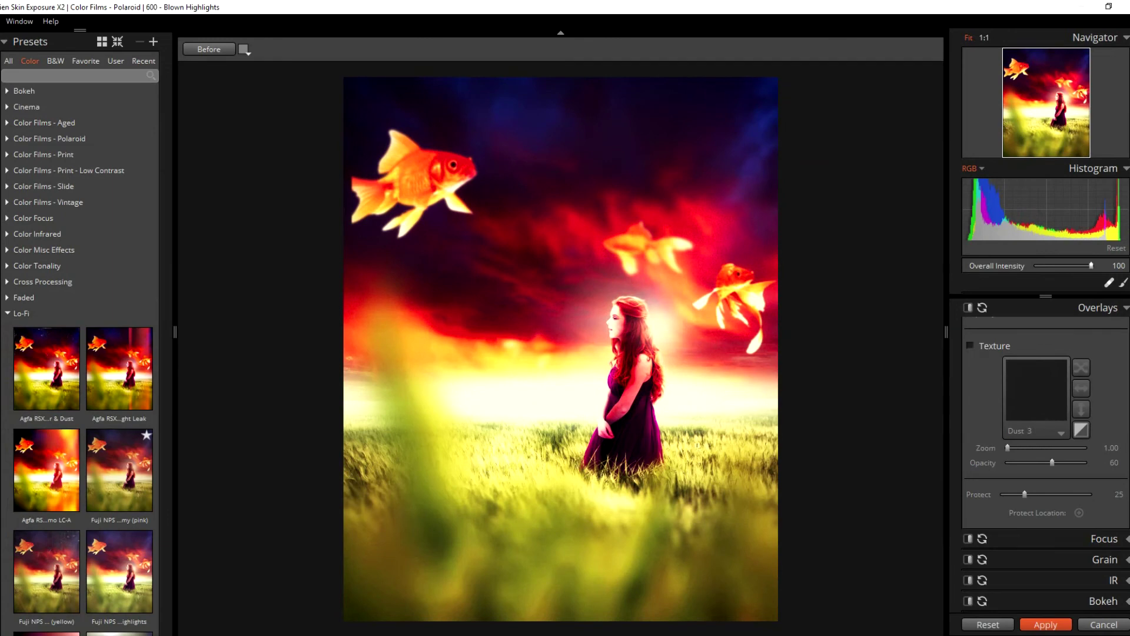
{"action": "left_click", "coordinate": [119, 470]}
{"action": "scroll", "coordinate": [82, 353], "scroll_direction": "down", "scroll_amount": 8}
{"action": "left_click", "coordinate": [120, 286]}
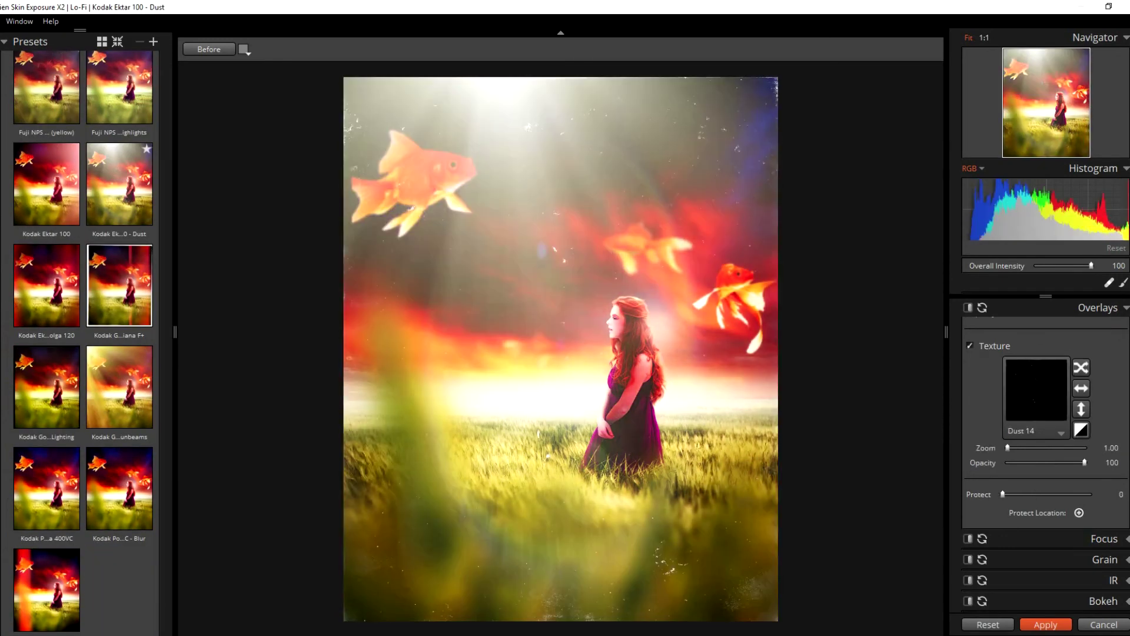
{"action": "scroll", "coordinate": [82, 353], "scroll_direction": "up", "scroll_amount": 5}
{"action": "left_click", "coordinate": [119, 225]}
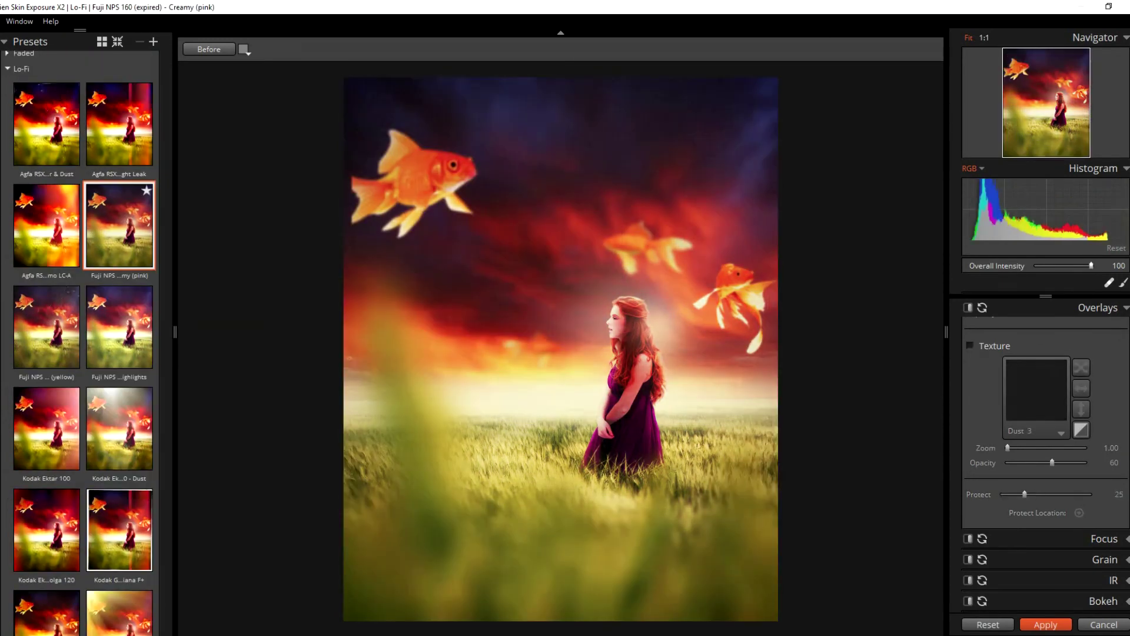
Step: Turn off the look's overlays, focus, grain, IR, bokeh, vignette and detail effects
{"action": "scroll", "coordinate": [1042, 459], "scroll_direction": "up", "scroll_amount": 5}
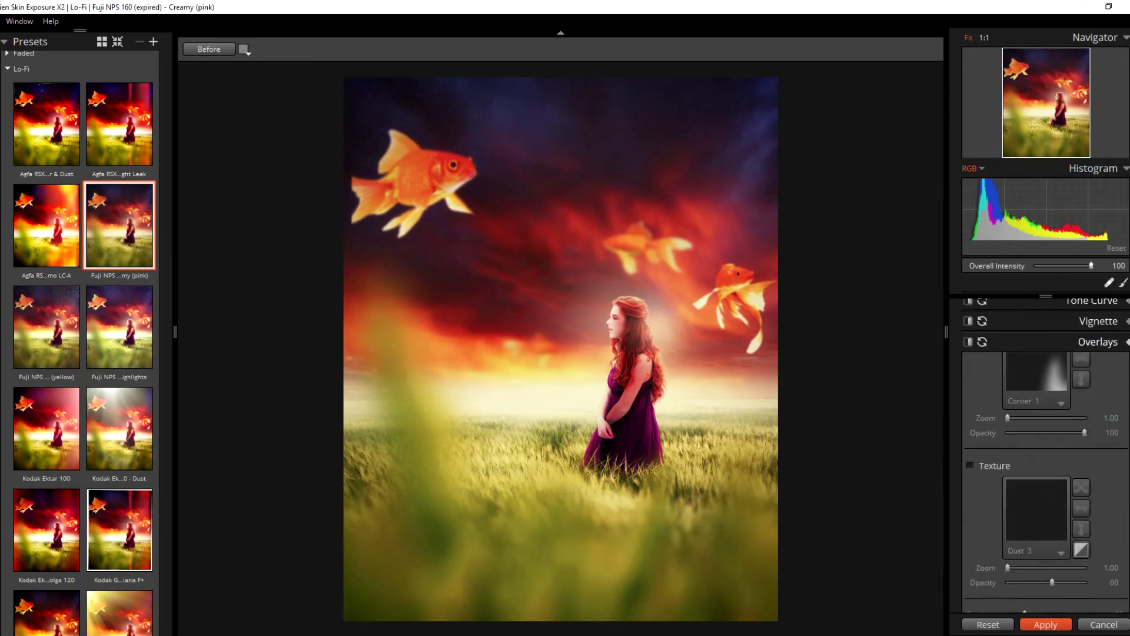
{"action": "left_click", "coordinate": [1098, 342]}
{"action": "left_click", "coordinate": [967, 411]}
{"action": "left_click", "coordinate": [968, 432]}
{"action": "left_click", "coordinate": [968, 453]}
{"action": "left_click", "coordinate": [968, 474]}
{"action": "left_click", "coordinate": [967, 494]}
{"action": "left_click", "coordinate": [968, 369]}
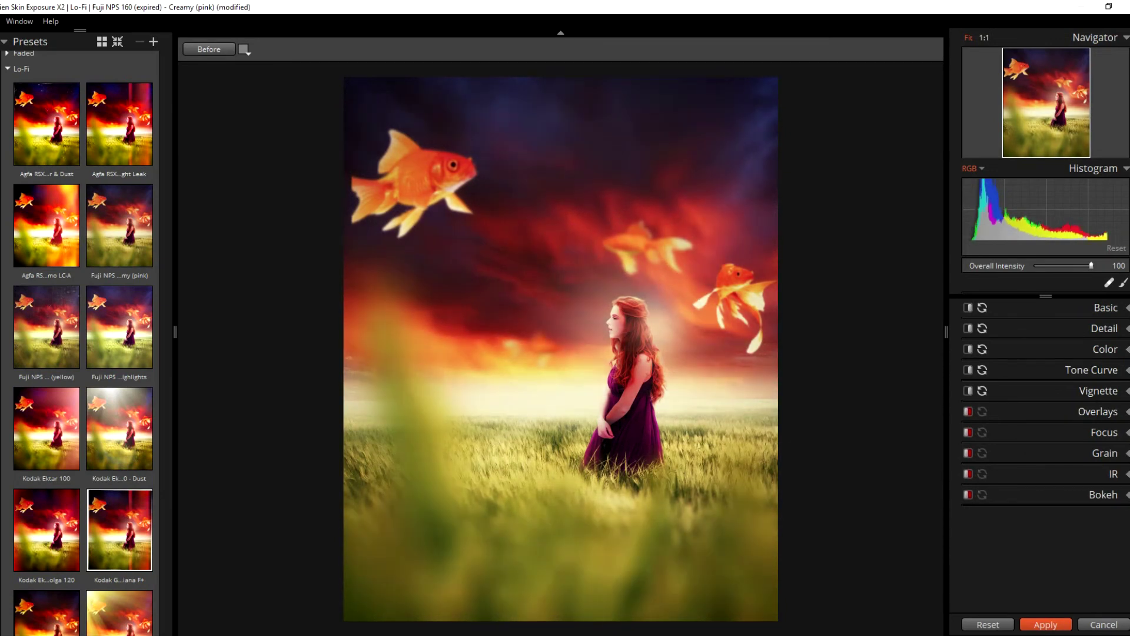
{"action": "left_click", "coordinate": [967, 391]}
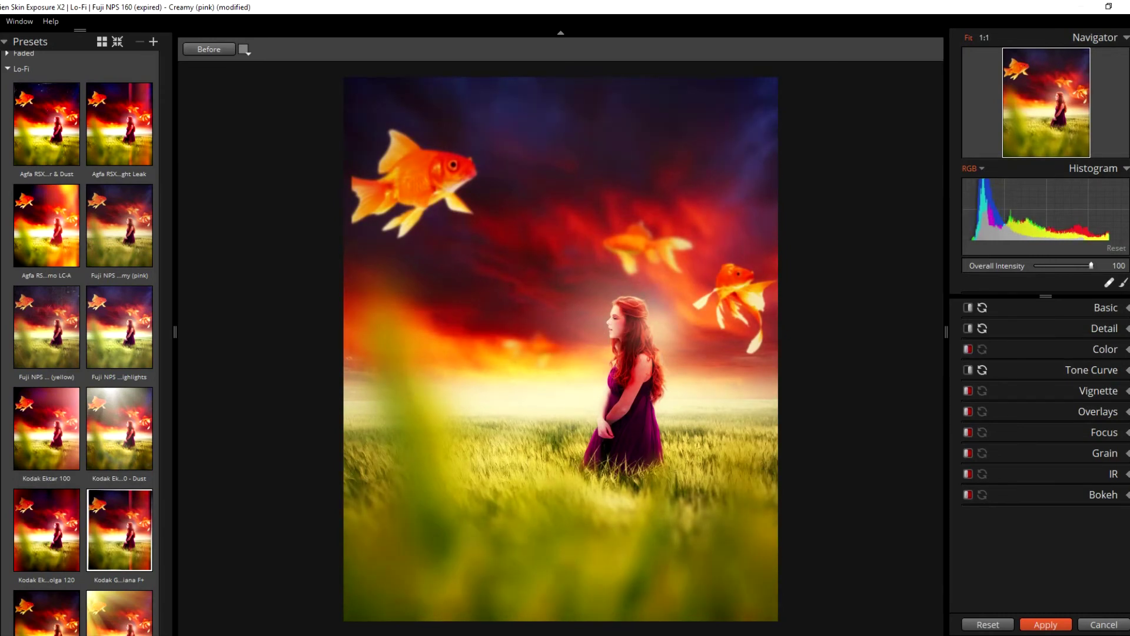
{"action": "left_click", "coordinate": [967, 328]}
Step: Set overall intensity to 83 and apply the look to Photoshop
{"action": "left_click_drag", "start_coordinate": [1092, 266], "coordinate": [1076, 266]}
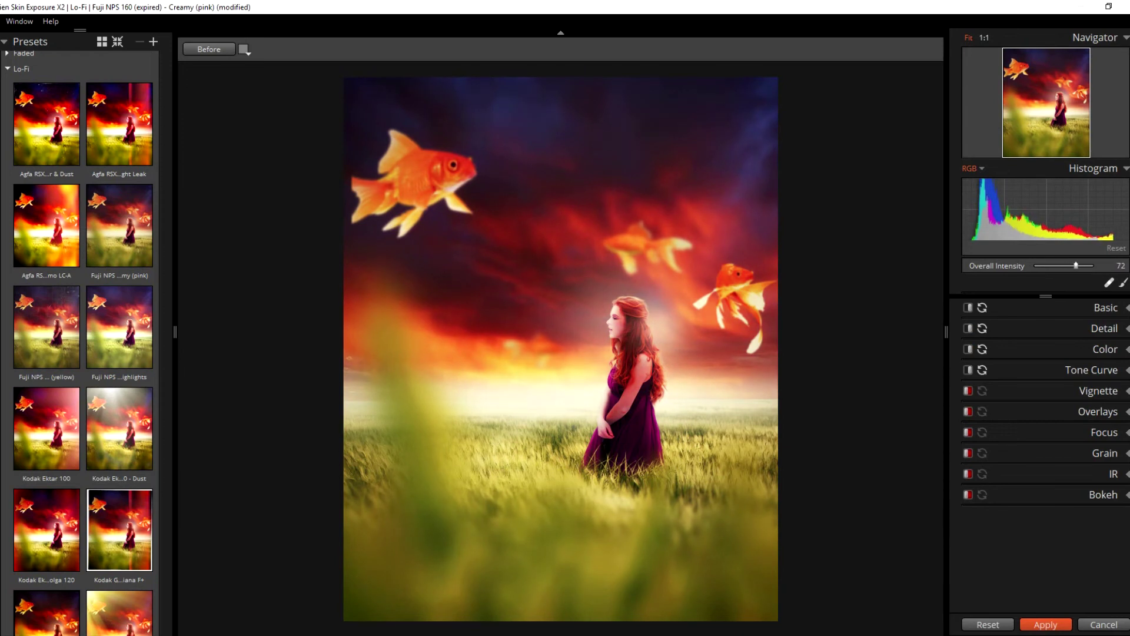
{"action": "left_click_drag", "start_coordinate": [1080, 266], "coordinate": [1082, 266]}
{"action": "left_click", "coordinate": [1045, 624]}
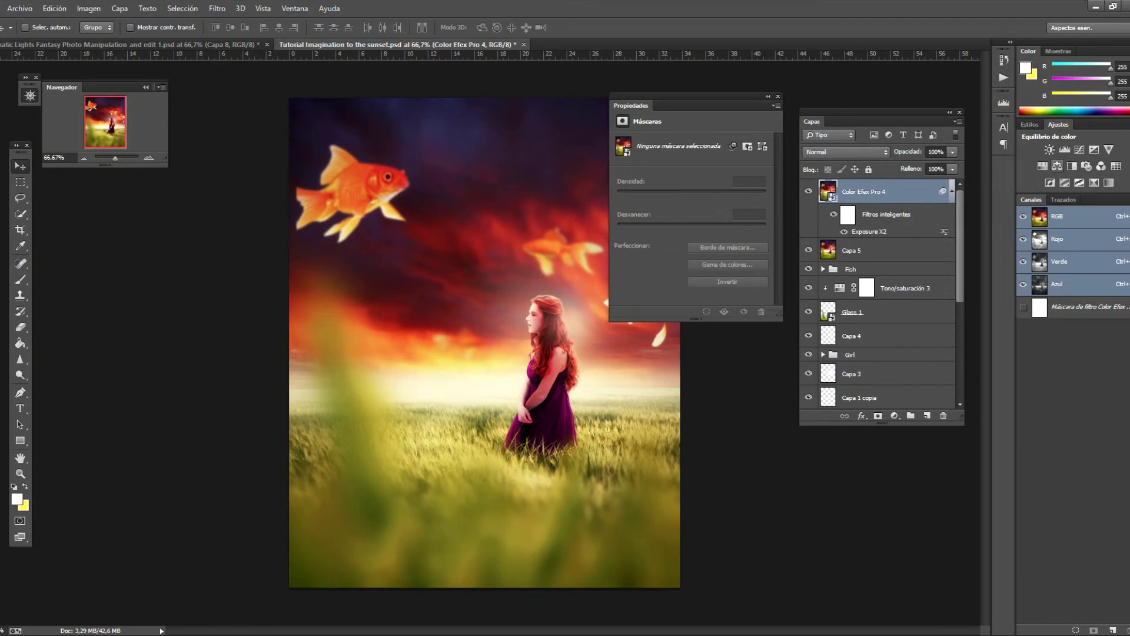
Step: Add a blue Photo Filter adjustment layer at 100% density
{"action": "left_click", "coordinate": [1086, 166]}
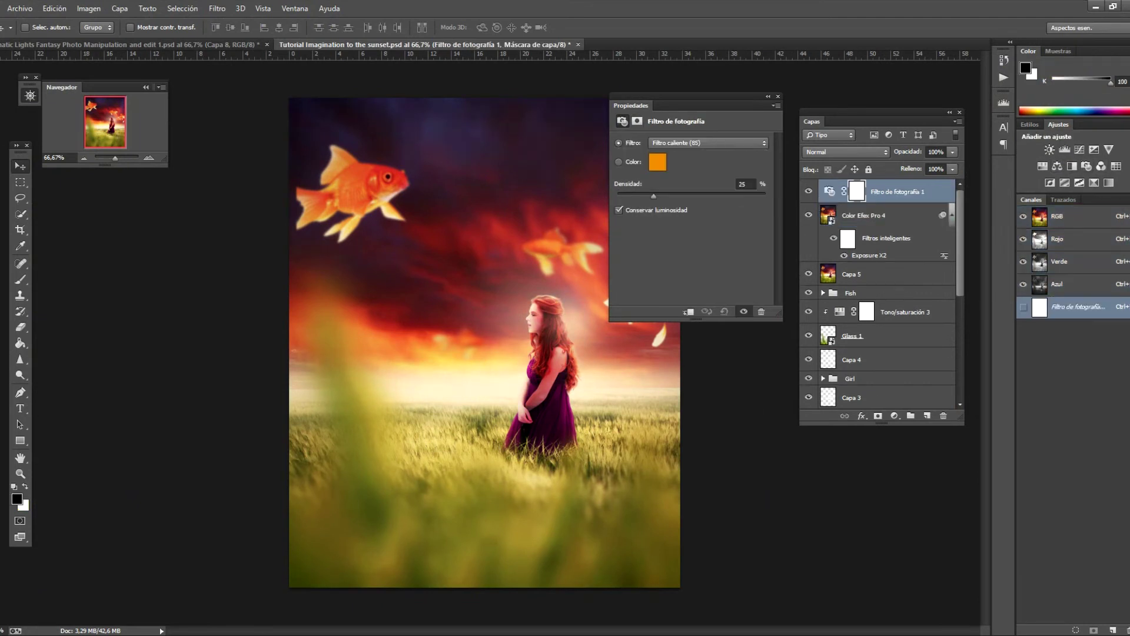
{"action": "left_click", "coordinate": [706, 142]}
{"action": "left_click", "coordinate": [677, 263]}
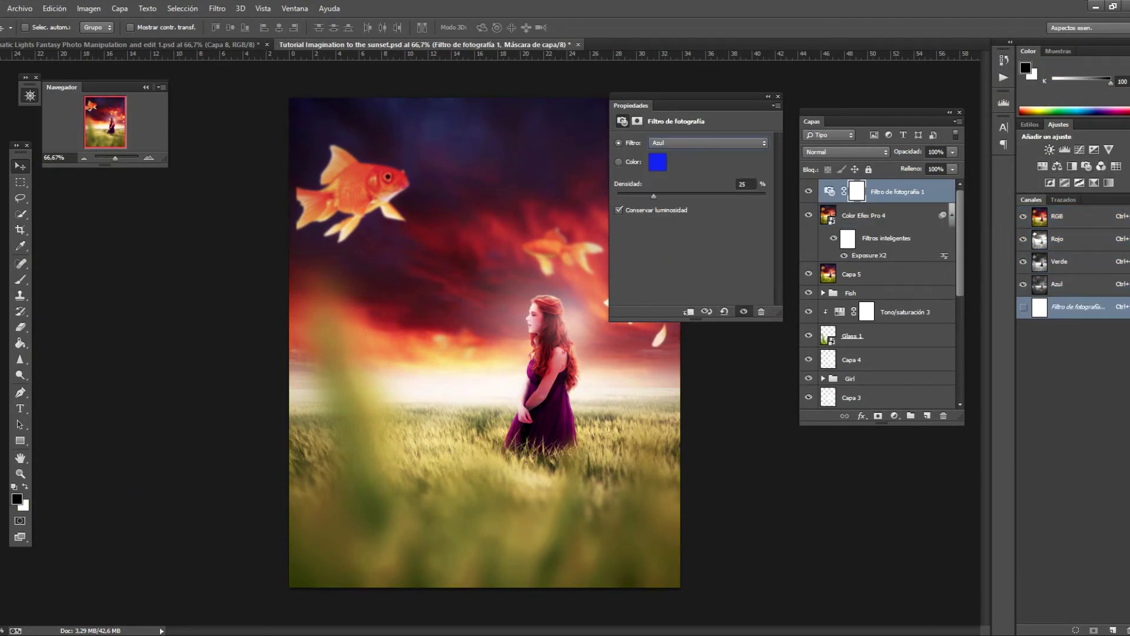
{"action": "left_click", "coordinate": [846, 152]}
{"action": "left_click_drag", "start_coordinate": [653, 196], "coordinate": [765, 196]}
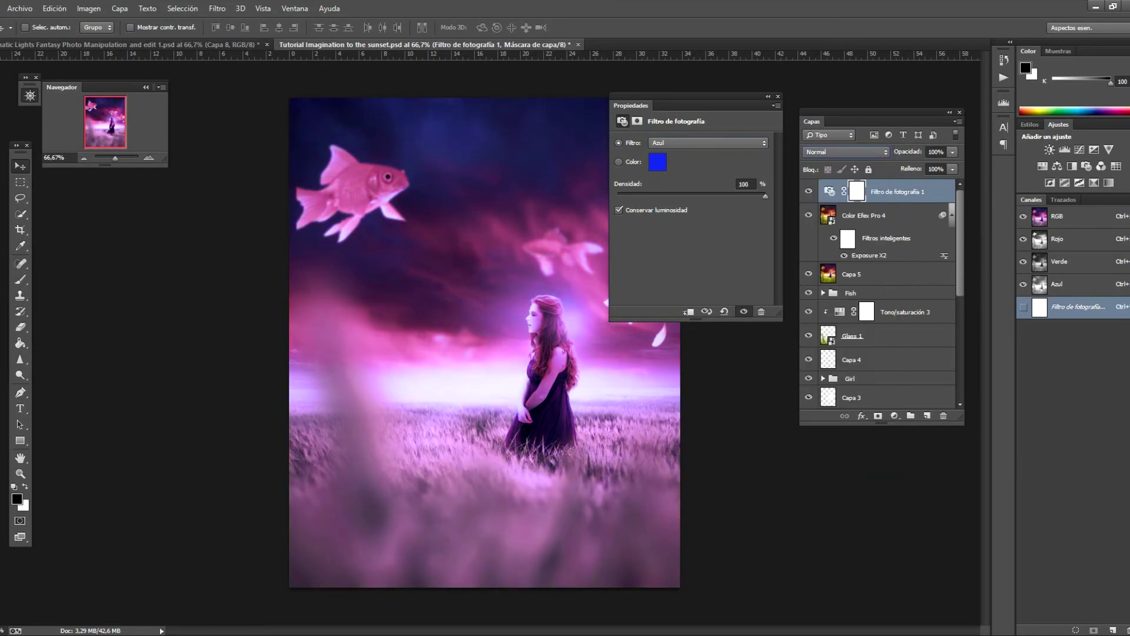
Step: Blend Filtro de fotografía 1 in Color más oscuro mode
{"action": "left_click", "coordinate": [846, 151]}
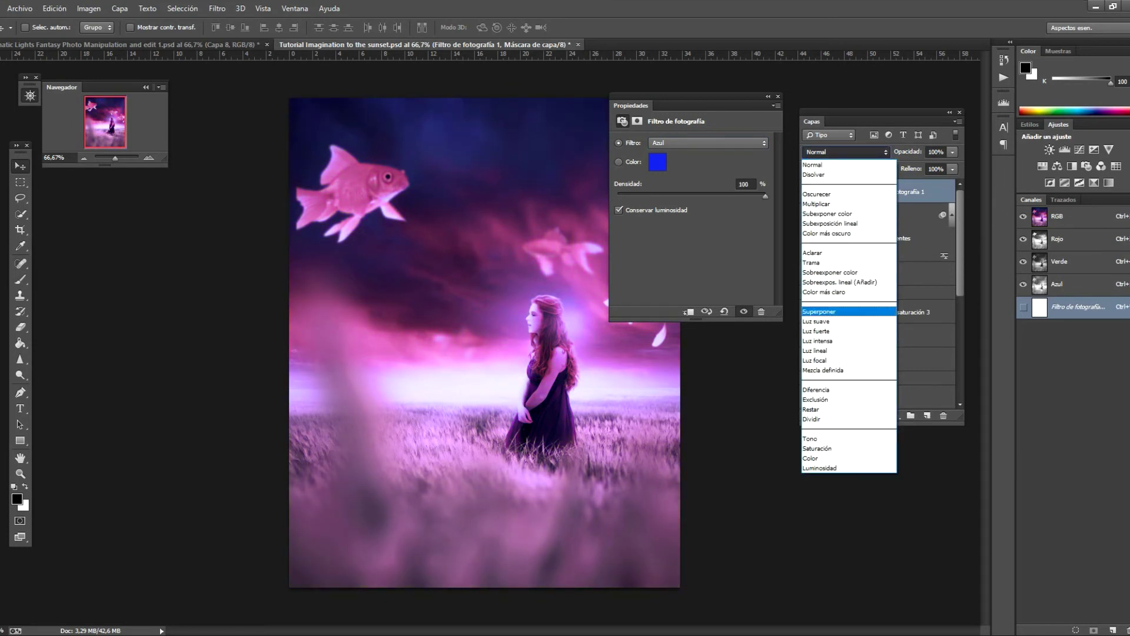
{"action": "left_click", "coordinate": [845, 314]}
{"action": "key", "text": "Up"}
{"action": "key", "text": "Up"}
{"action": "key", "text": "Up"}
{"action": "key", "text": "Up"}
{"action": "key", "text": "Up"}
{"action": "key", "text": "Up"}
{"action": "key", "text": "Up"}
{"action": "key", "text": "Down"}
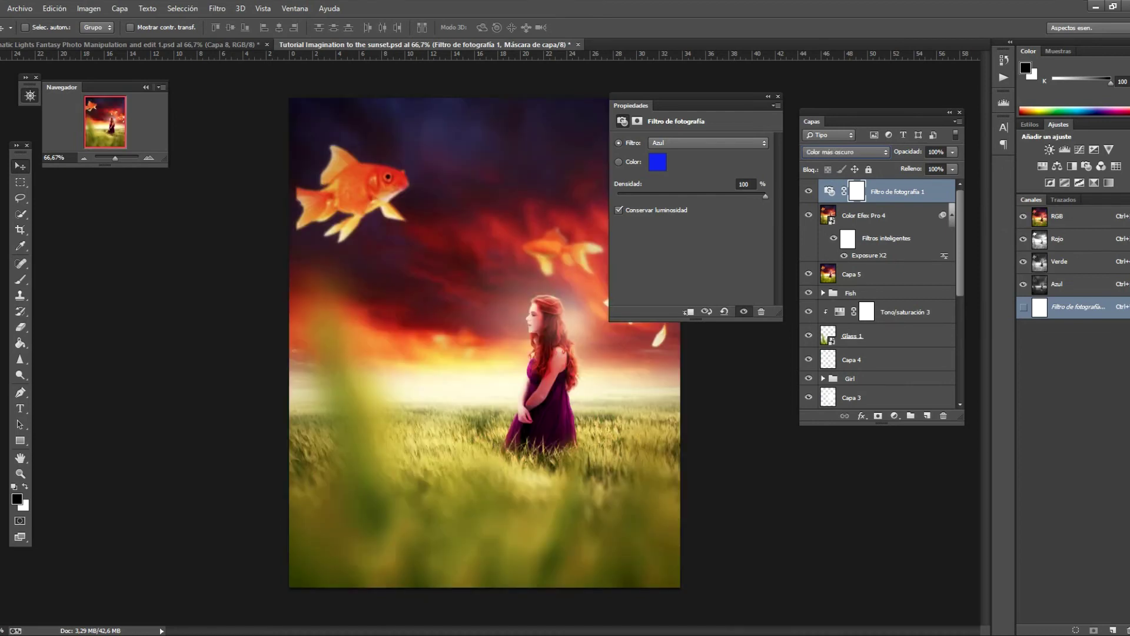
{"action": "left_click", "coordinate": [768, 96]}
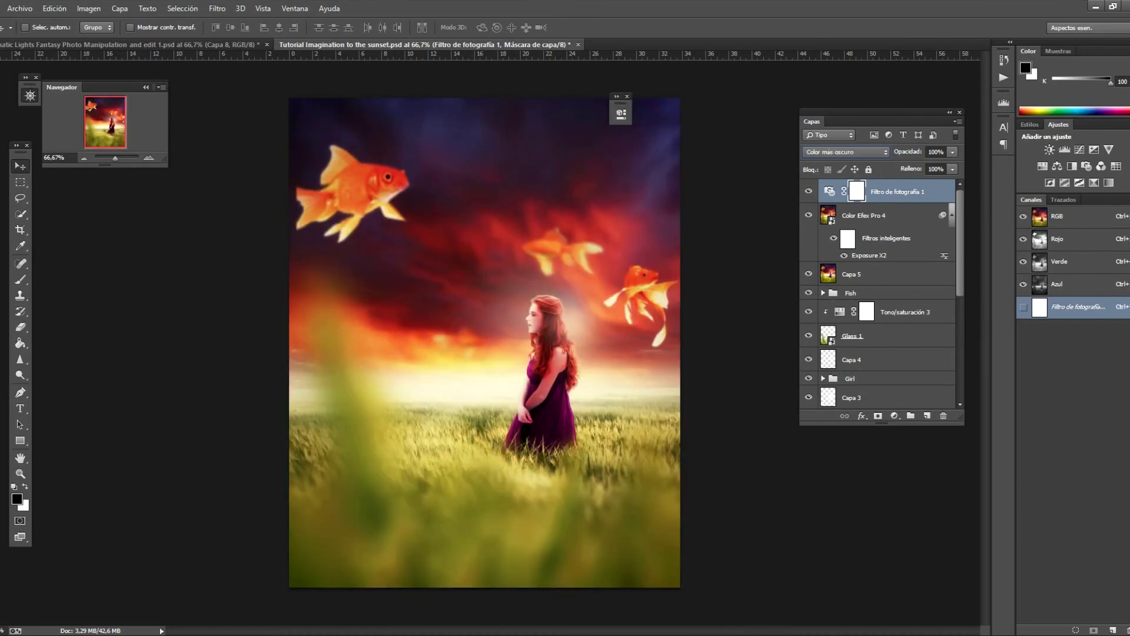
Step: Set up the Brush tool at 288 px size and 100% opacity
{"action": "key", "text": "b"}
{"action": "right_click", "coordinate": [524, 293]}
{"action": "left_click_drag", "start_coordinate": [655, 322], "coordinate": [633, 322]}
{"action": "key", "text": "Return"}
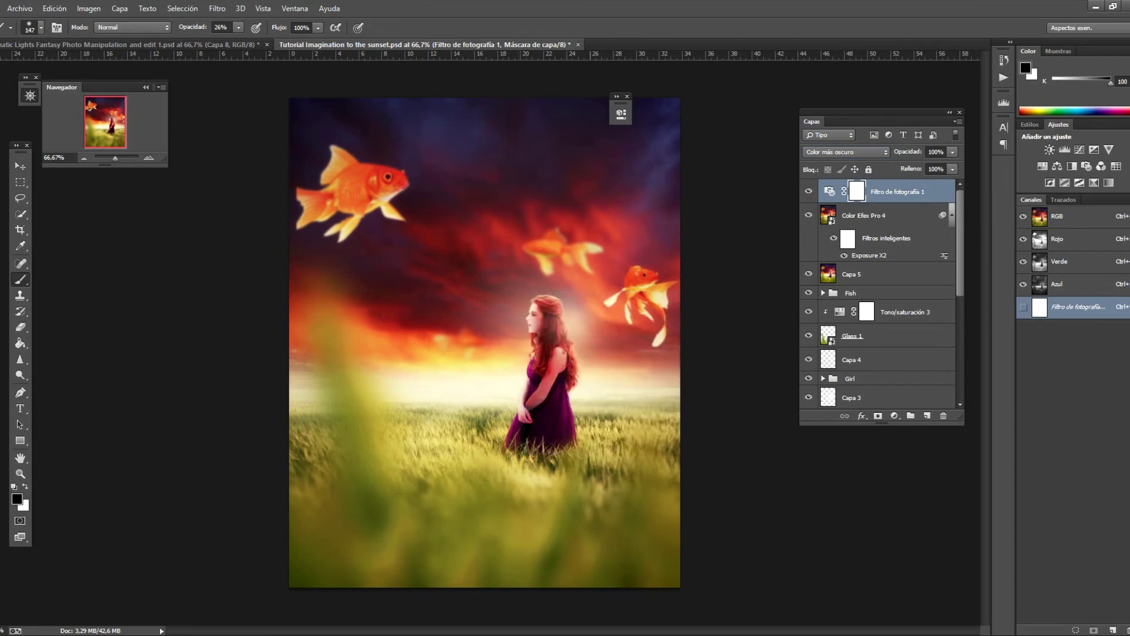
{"action": "right_click", "coordinate": [575, 280]}
{"action": "type", "text": "288"}
{"action": "key", "text": "Return"}
{"action": "key", "text": "x"}
{"action": "key", "text": "x"}
{"action": "key", "text": "0"}
Step: Replace the photo filter's mask with a fresh one and paint black over the girl
{"action": "right_click", "coordinate": [857, 191]}
{"action": "left_click", "coordinate": [906, 217]}
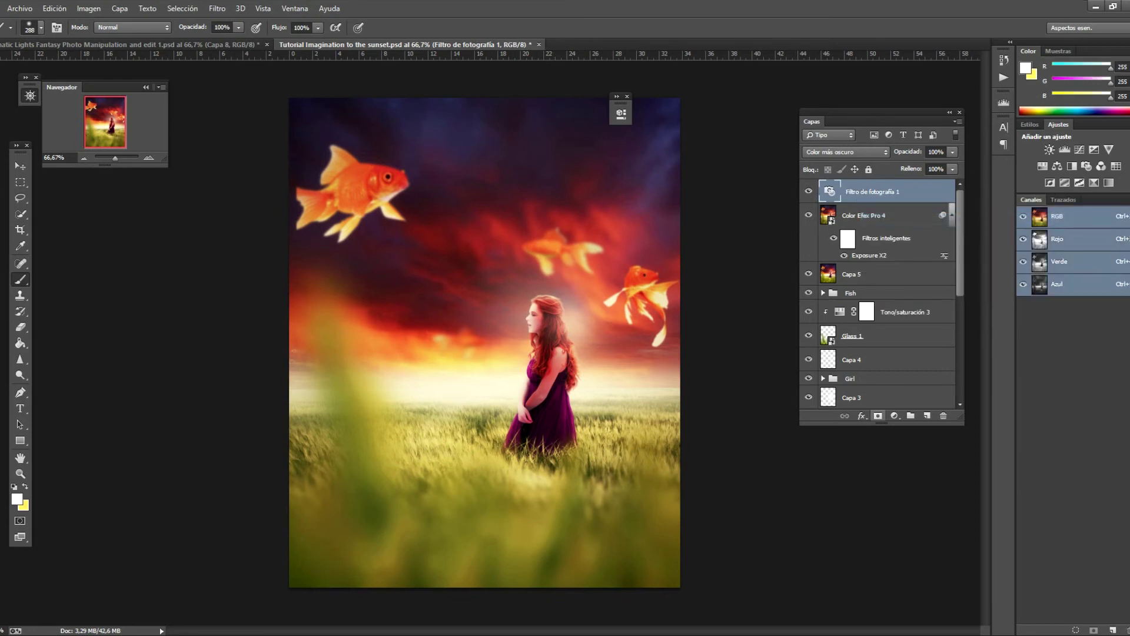
{"action": "left_click", "coordinate": [877, 415]}
{"action": "left_click", "coordinate": [562, 380]}
{"action": "key", "text": "ctrl+z"}
{"action": "key", "text": "x"}
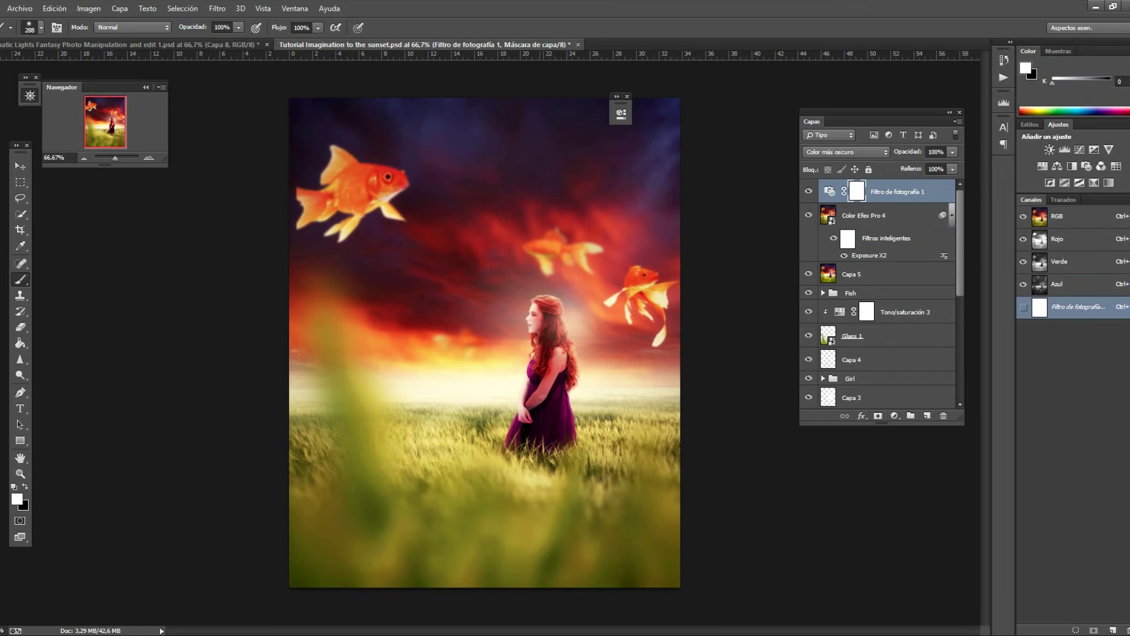
{"action": "key", "text": "x"}
{"action": "left_click_drag", "start_coordinate": [533, 306], "coordinate": [538, 436]}
Step: Delete the photo filter layer's mask and add a Color Balance adjustment layer
{"action": "right_click", "coordinate": [615, 268]}
{"action": "right_click", "coordinate": [857, 190]}
{"action": "left_click", "coordinate": [918, 217]}
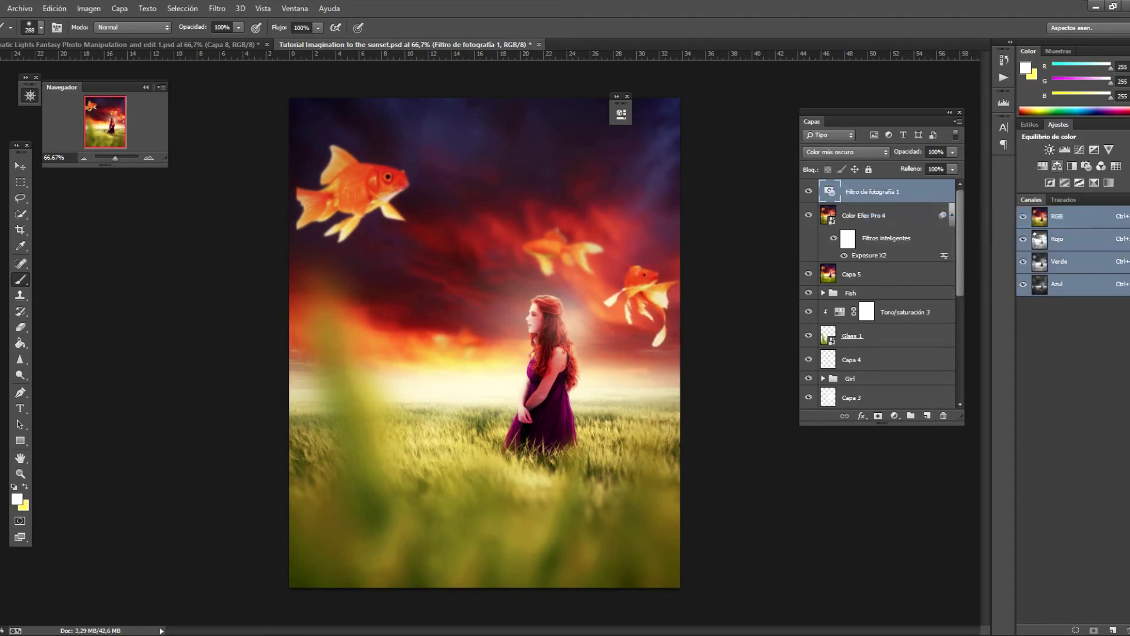
{"action": "left_click", "coordinate": [1057, 166]}
Step: Shift the Color Balance midtones to Red +24, Green +4, Blue +20
{"action": "mouse_move", "coordinate": [501, 172]}
{"action": "left_mouse_down"}
{"action": "mouse_move", "coordinate": [522, 172]}
{"action": "mouse_move", "coordinate": [490, 193]}
{"action": "left_mouse_up"}
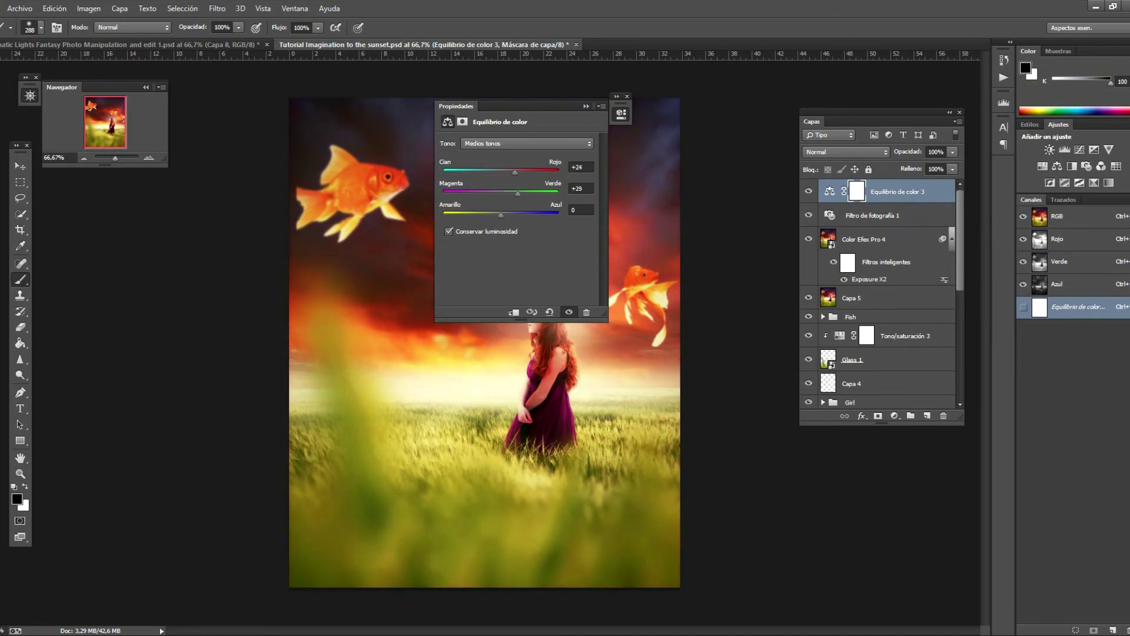
{"action": "left_click_drag", "start_coordinate": [501, 215], "coordinate": [509, 215]}
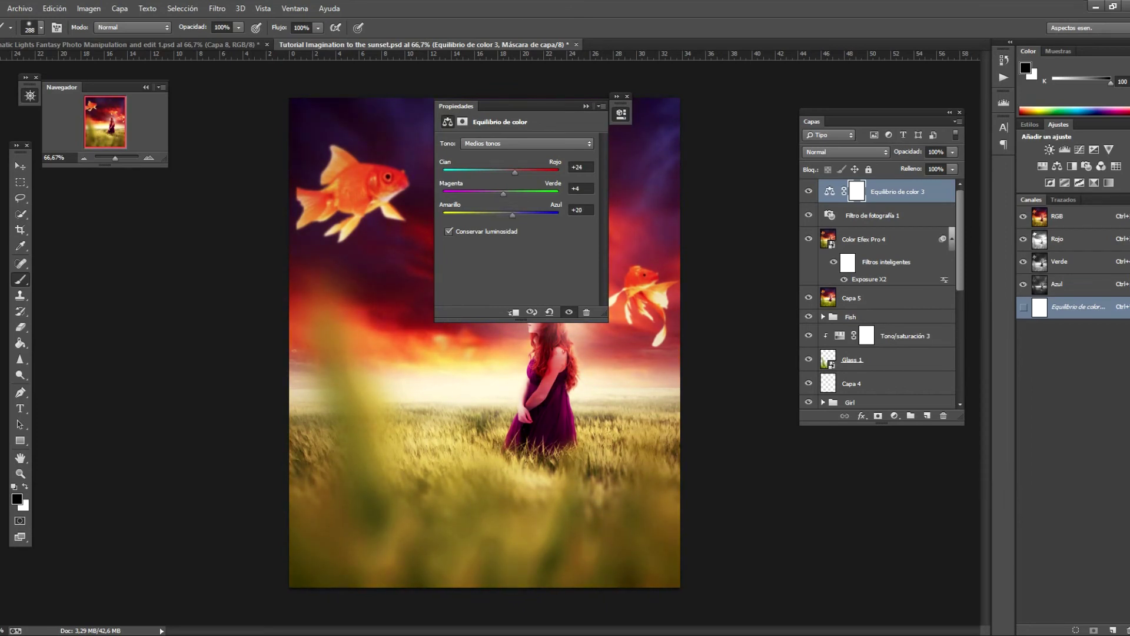
{"action": "left_click", "coordinate": [621, 114]}
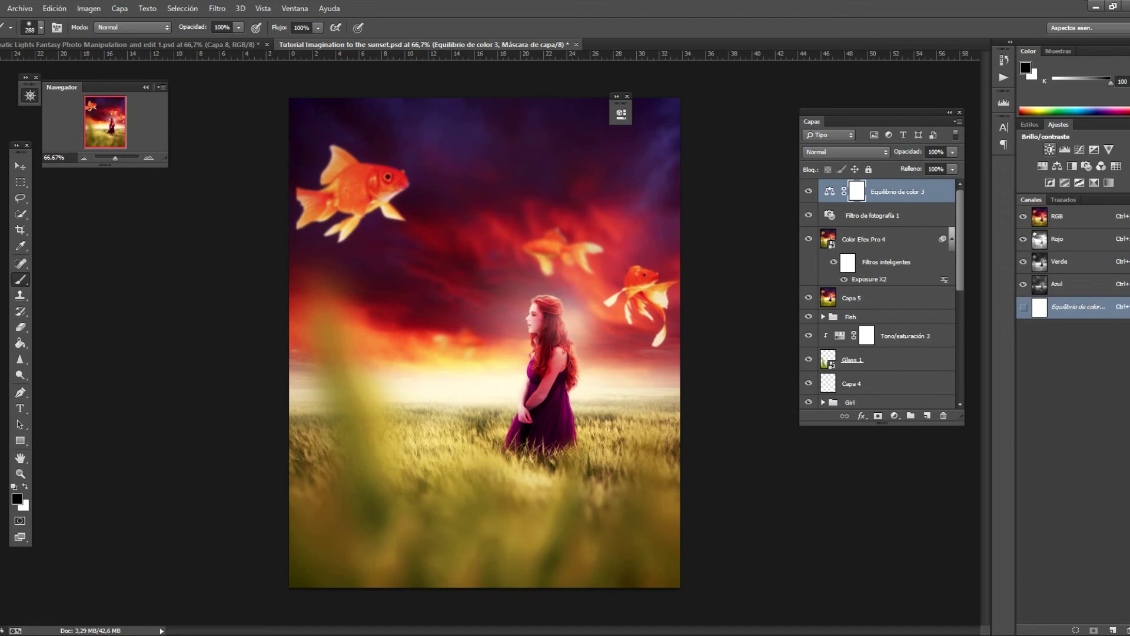
Step: Add a Brightness/Contrast layer at Brightness -7, Contrast 55 and compare before and after
{"action": "left_click", "coordinate": [1050, 149]}
{"action": "left_click_drag", "start_coordinate": [516, 174], "coordinate": [475, 174]}
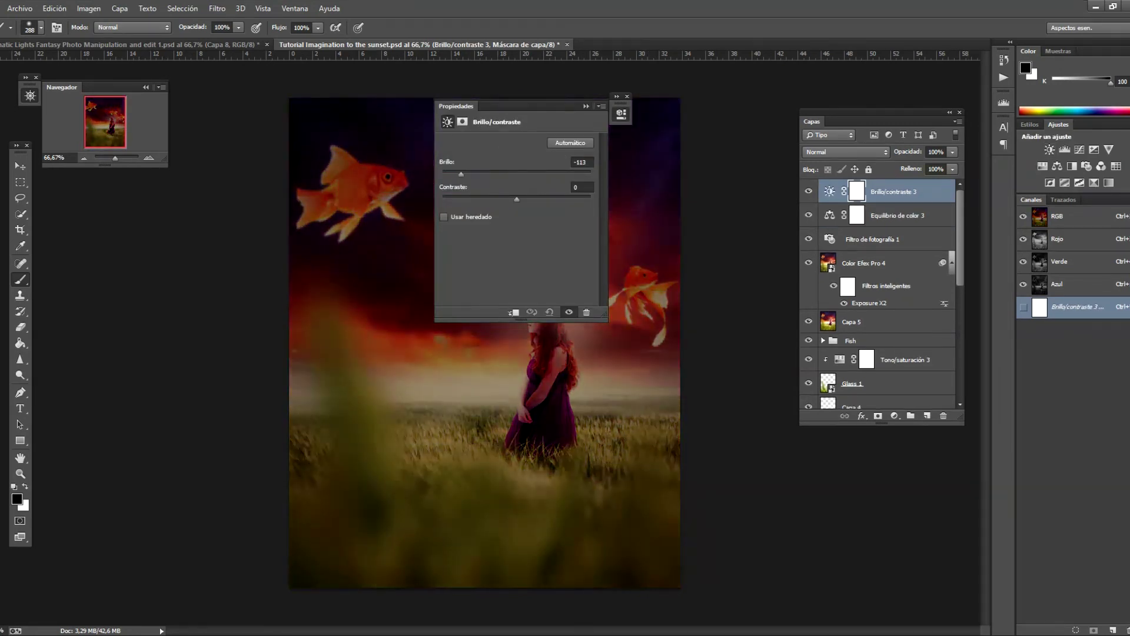
{"action": "mouse_move", "coordinate": [475, 174]}
{"action": "left_mouse_down"}
{"action": "mouse_move", "coordinate": [508, 174]}
{"action": "mouse_move", "coordinate": [549, 199]}
{"action": "left_mouse_up"}
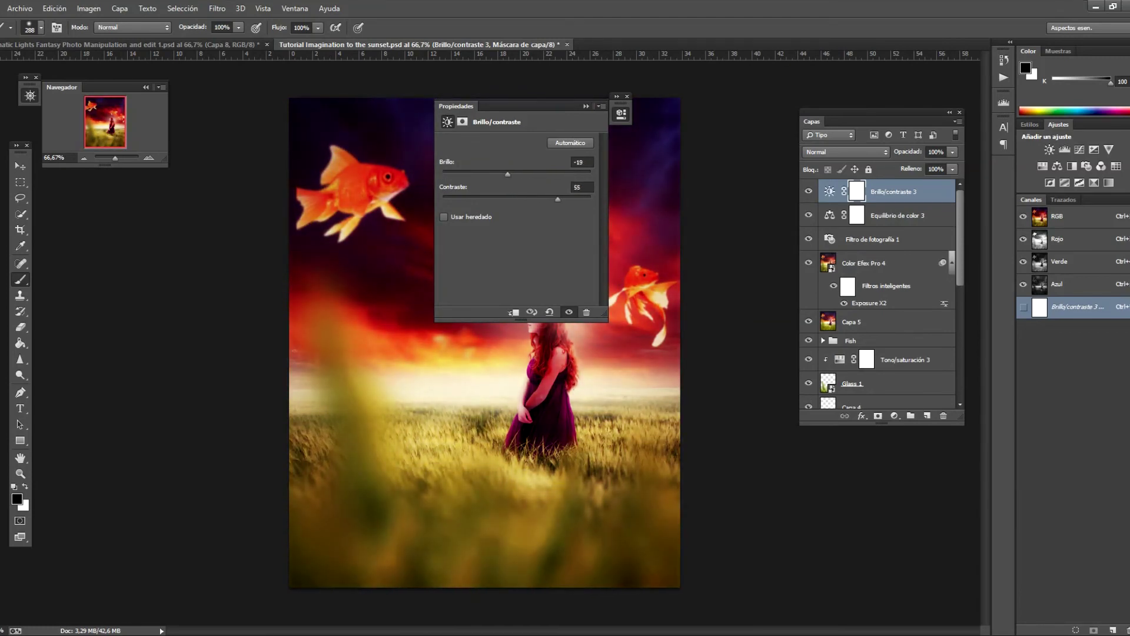
{"action": "left_click_drag", "start_coordinate": [508, 174], "coordinate": [513, 175]}
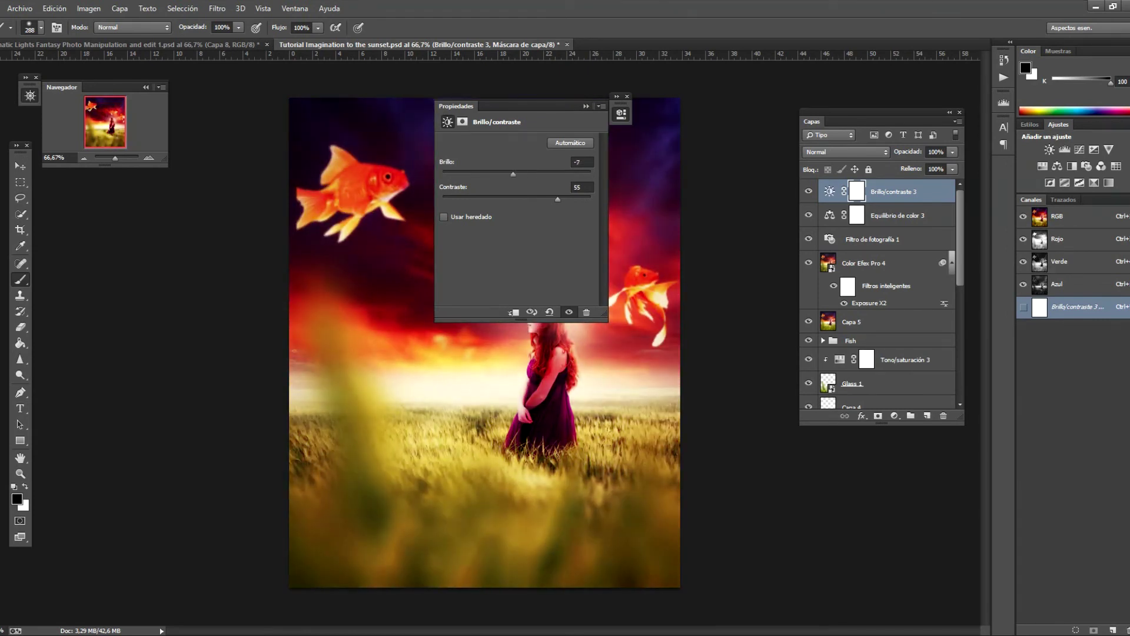
{"action": "left_click", "coordinate": [621, 113]}
{"action": "left_click", "coordinate": [808, 191]}
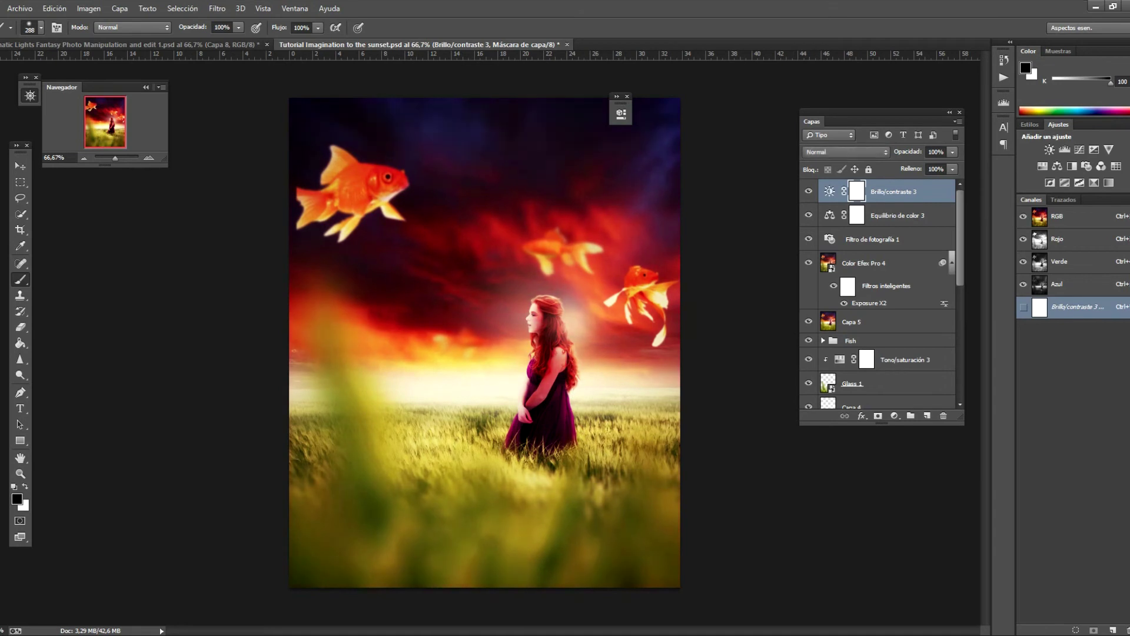
{"action": "left_click", "coordinate": [809, 238]}
Step: Show and select Filtro de fotografía 1, trying Subexponer color blending
{"action": "left_click", "coordinate": [808, 238]}
{"action": "scroll", "coordinate": [845, 152], "scroll_direction": "down", "scroll_amount": 6}
{"action": "left_click", "coordinate": [871, 239]}
{"action": "left_click", "coordinate": [845, 152]}
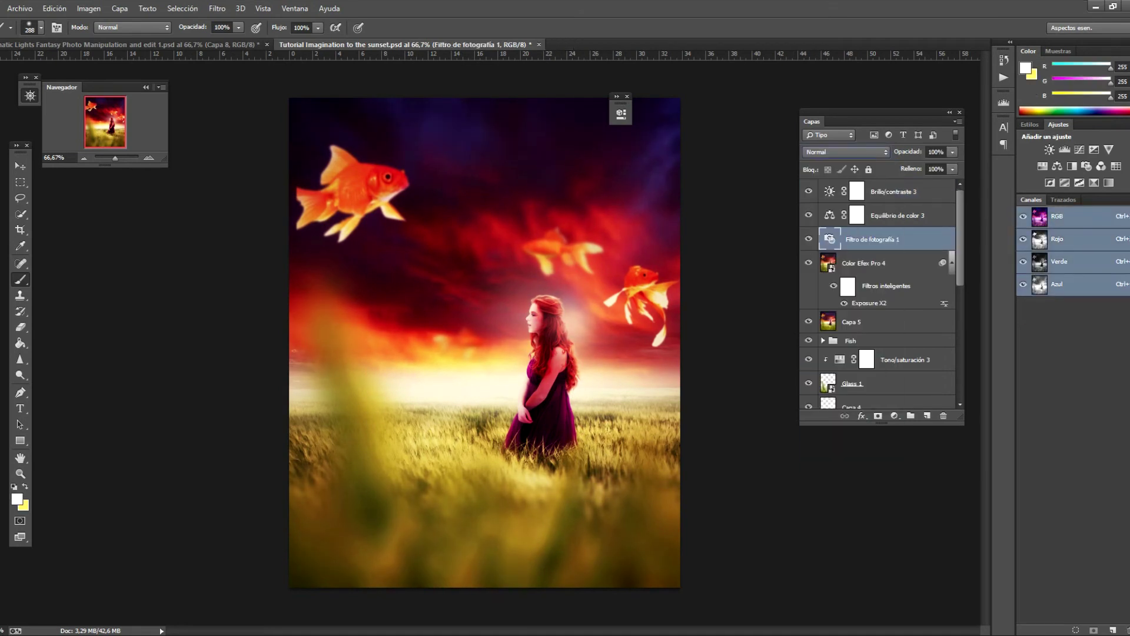
{"action": "left_click", "coordinate": [808, 238]}
{"action": "left_click", "coordinate": [845, 151]}
{"action": "left_click", "coordinate": [824, 213]}
Step: Cycle Filtro de fotografía 1's blend mode on to Luz suave
{"action": "scroll", "coordinate": [844, 152], "scroll_direction": "down", "scroll_amount": 1}
{"action": "scroll", "coordinate": [844, 152], "scroll_direction": "down", "scroll_amount": 2}
{"action": "scroll", "coordinate": [845, 152], "scroll_direction": "down", "scroll_amount": 1}
{"action": "scroll", "coordinate": [844, 152], "scroll_direction": "down", "scroll_amount": 2}
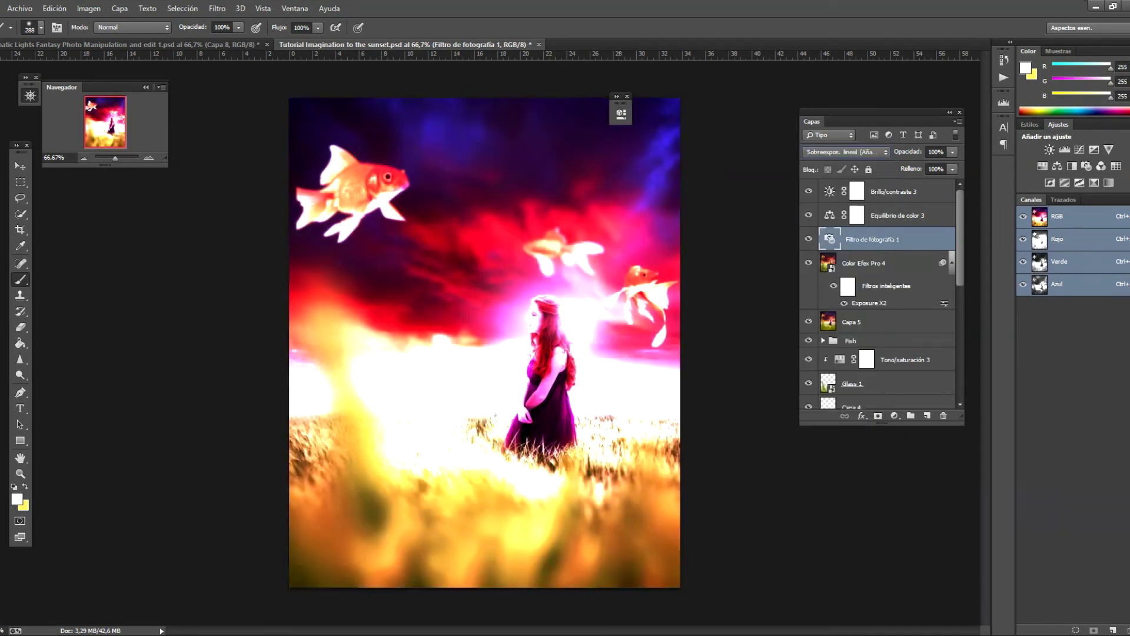
{"action": "scroll", "coordinate": [844, 152], "scroll_direction": "down", "scroll_amount": 2}
{"action": "scroll", "coordinate": [844, 152], "scroll_direction": "down", "scroll_amount": 1}
{"action": "scroll", "coordinate": [845, 152], "scroll_direction": "up", "scroll_amount": 1}
{"action": "scroll", "coordinate": [845, 152], "scroll_direction": "down", "scroll_amount": 1}
{"action": "scroll", "coordinate": [845, 152], "scroll_direction": "down", "scroll_amount": 1}
{"action": "scroll", "coordinate": [844, 152], "scroll_direction": "up", "scroll_amount": 1}
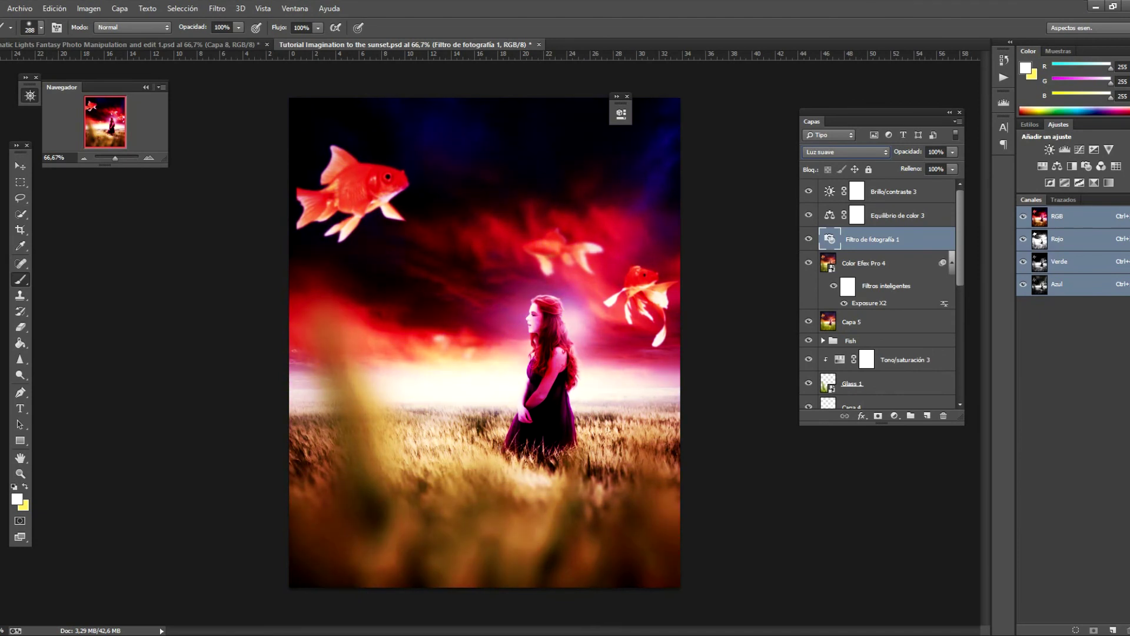
Step: Add a layer mask to the photo filter and draw a vertical gradient confining it to the sky
{"action": "left_click", "coordinate": [878, 415]}
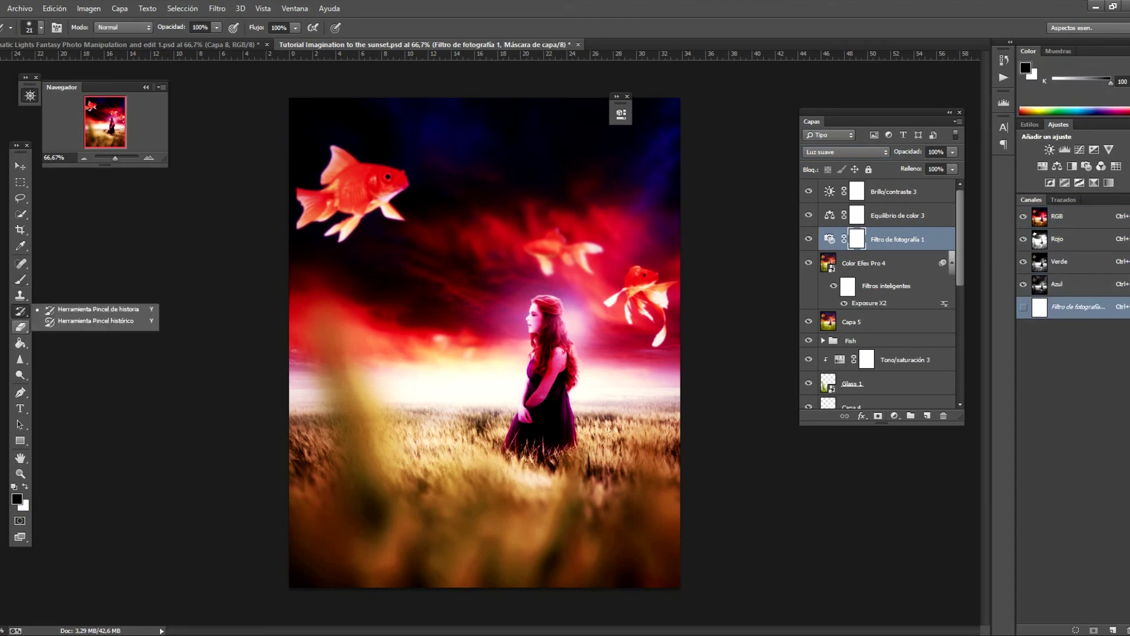
{"action": "left_click", "coordinate": [21, 295]}
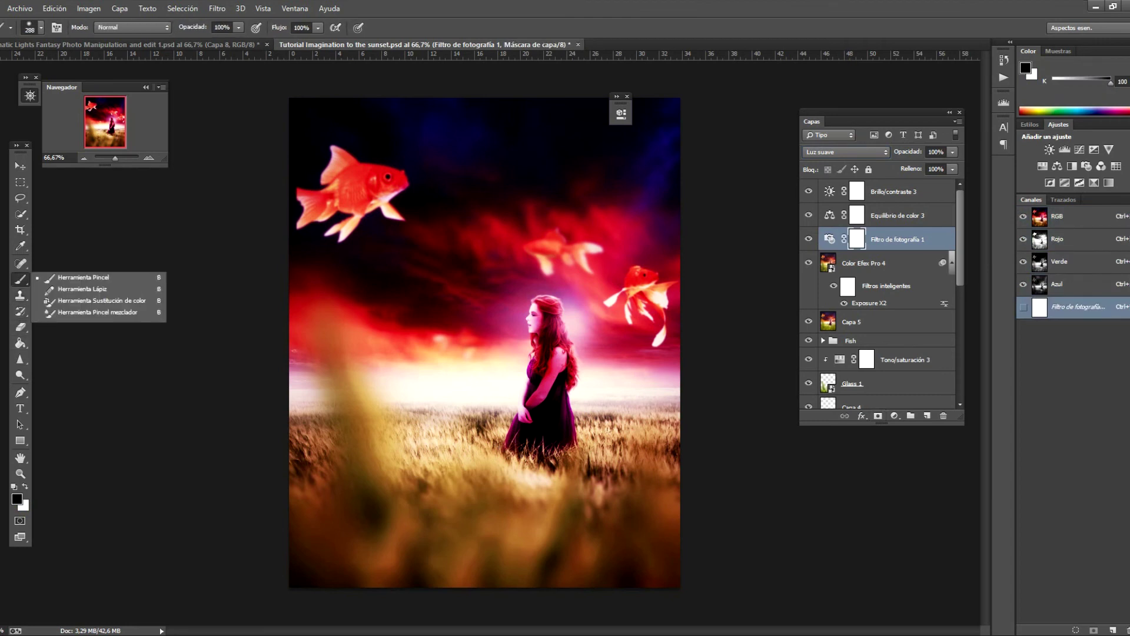
{"action": "left_click", "coordinate": [20, 343]}
{"action": "left_click", "coordinate": [88, 341]}
{"action": "left_click_drag", "start_coordinate": [508, 105], "coordinate": [509, 318]}
{"action": "mouse_move", "coordinate": [509, 256]}
{"action": "left_mouse_down"}
{"action": "mouse_move", "coordinate": [509, 112]}
{"action": "mouse_move", "coordinate": [508, 328]}
{"action": "left_mouse_up"}
{"action": "left_click_drag", "start_coordinate": [509, 205], "coordinate": [503, 532]}
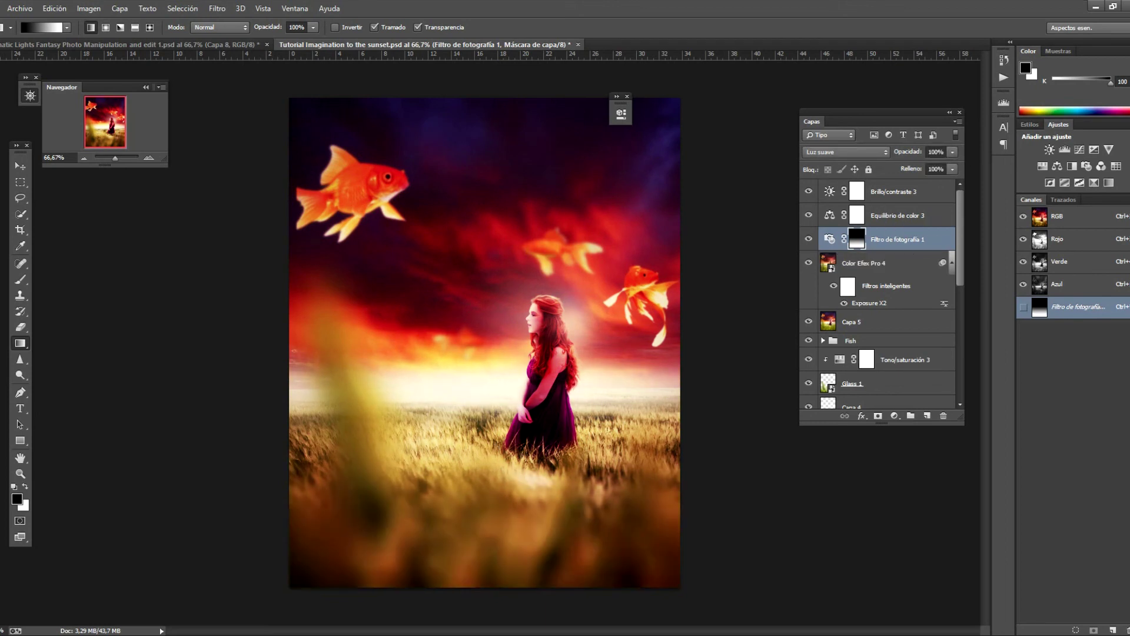
{"action": "left_click", "coordinate": [895, 192]}
{"action": "left_click", "coordinate": [1078, 149]}
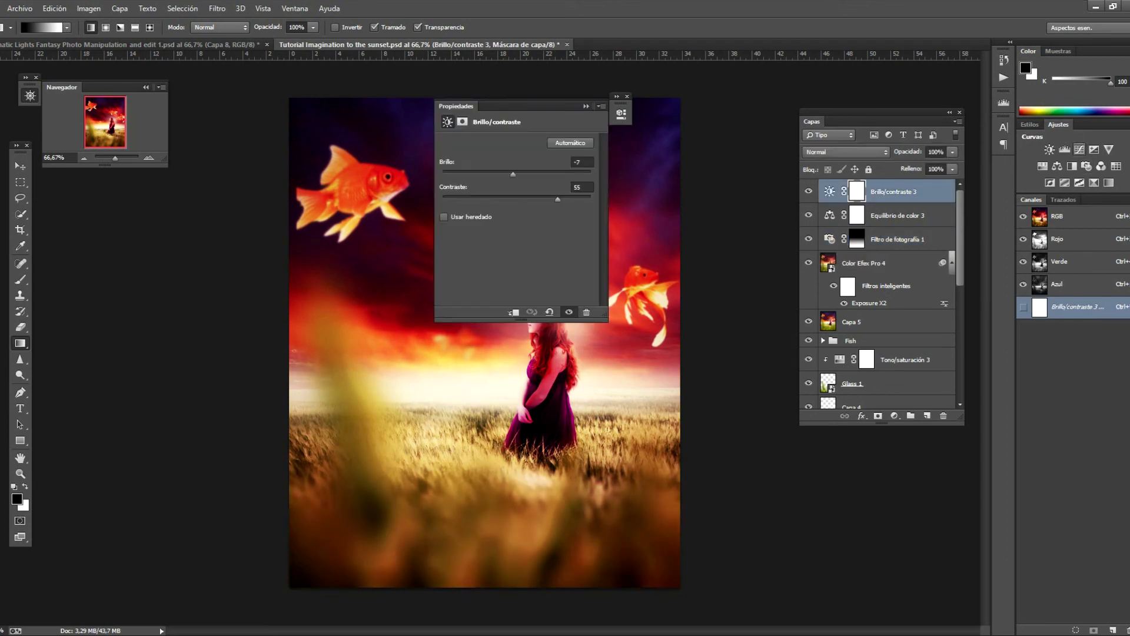
Step: Darken the image with a Curves adjustment, lowering highlights and raising the black point
{"action": "left_click_drag", "start_coordinate": [585, 173], "coordinate": [586, 178]}
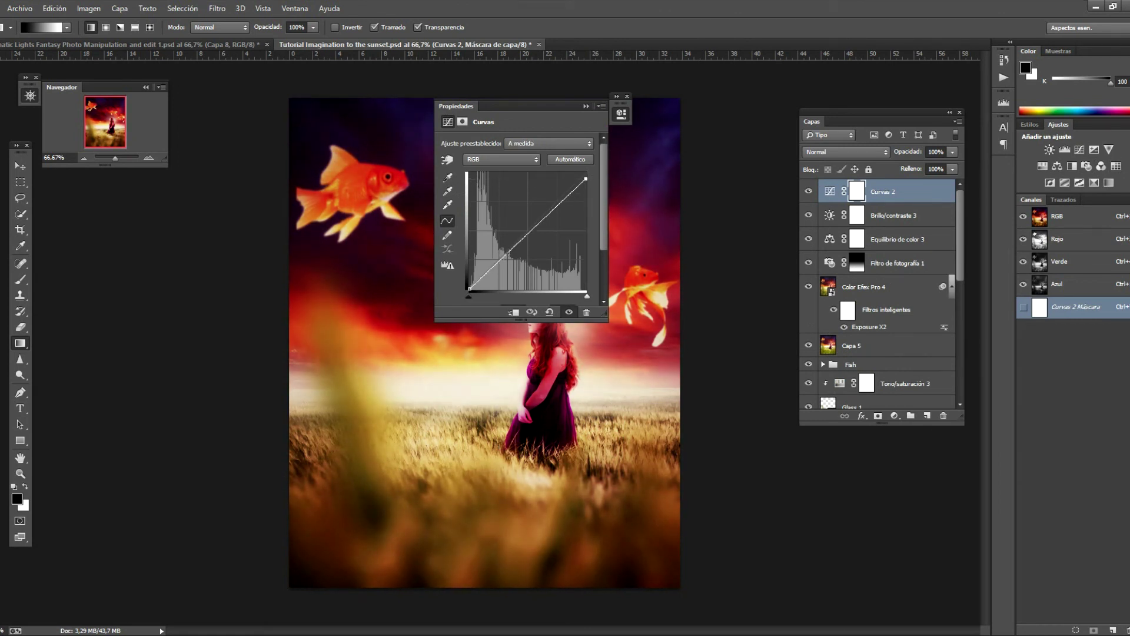
{"action": "left_click_drag", "start_coordinate": [586, 179], "coordinate": [586, 180]}
{"action": "left_click_drag", "start_coordinate": [469, 296], "coordinate": [472, 296]}
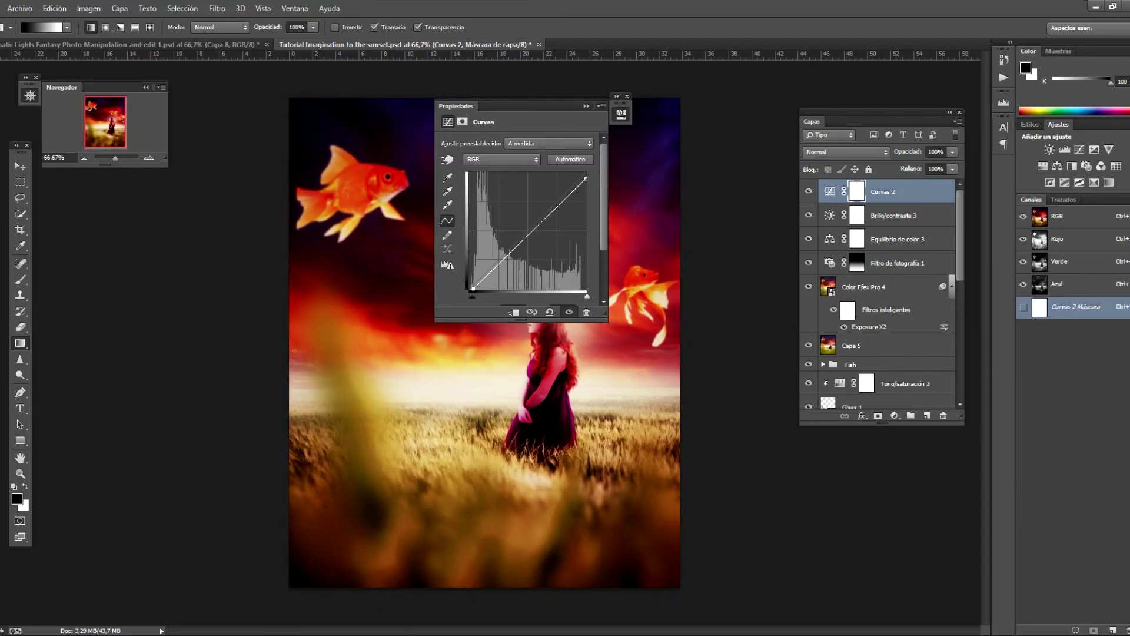
{"action": "left_click", "coordinate": [621, 113]}
Step: With a 425 px brush, mask the Curves darkening off the girl
{"action": "key", "text": "b"}
{"action": "left_click", "coordinate": [542, 316]}
{"action": "right_click", "coordinate": [596, 298]}
{"action": "left_click_drag", "start_coordinate": [719, 327], "coordinate": [727, 328]}
{"action": "left_click", "coordinate": [542, 329]}
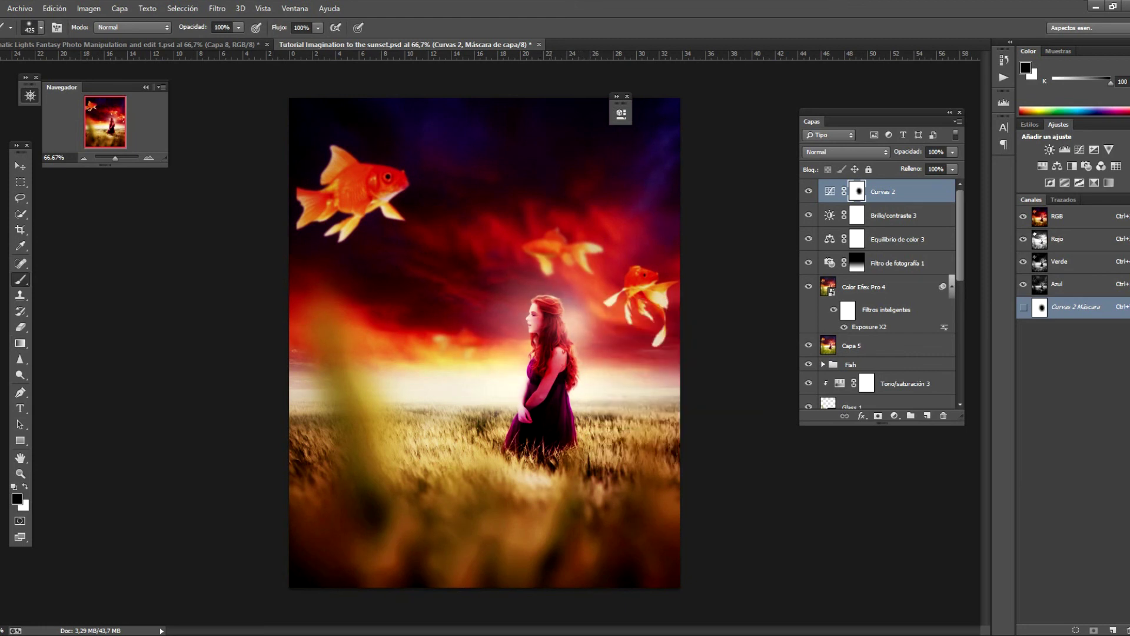
{"action": "left_click_drag", "start_coordinate": [538, 306], "coordinate": [532, 424]}
Step: Paint the Brillo/contraste 3 mask to brighten around the girl's head and right goldfish
{"action": "left_click", "coordinate": [857, 215]}
{"action": "left_click", "coordinate": [521, 297]}
{"action": "key", "text": "ctrl+z"}
{"action": "left_click", "coordinate": [529, 318]}
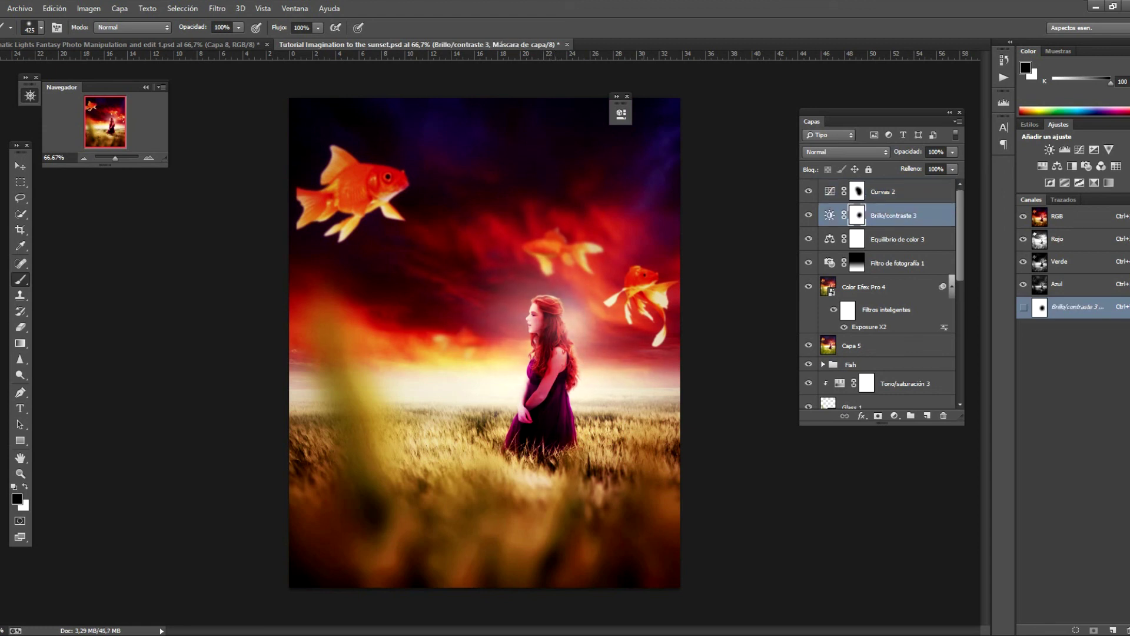
{"action": "left_click", "coordinate": [570, 285]}
{"action": "left_click", "coordinate": [622, 259]}
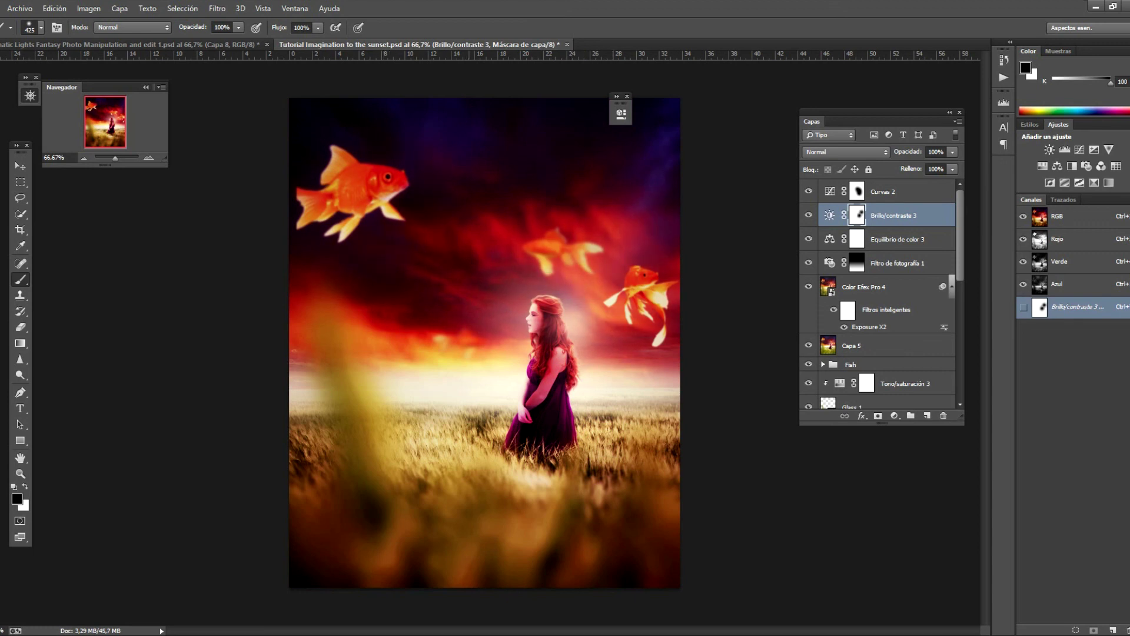
{"action": "left_click", "coordinate": [368, 179]}
{"action": "key", "text": "ctrl+z"}
Step: Paint black on the Equilibrio de color 3 mask in three spots, then view at 100%
{"action": "key", "text": "alt+bracketleft"}
{"action": "left_click", "coordinate": [518, 211]}
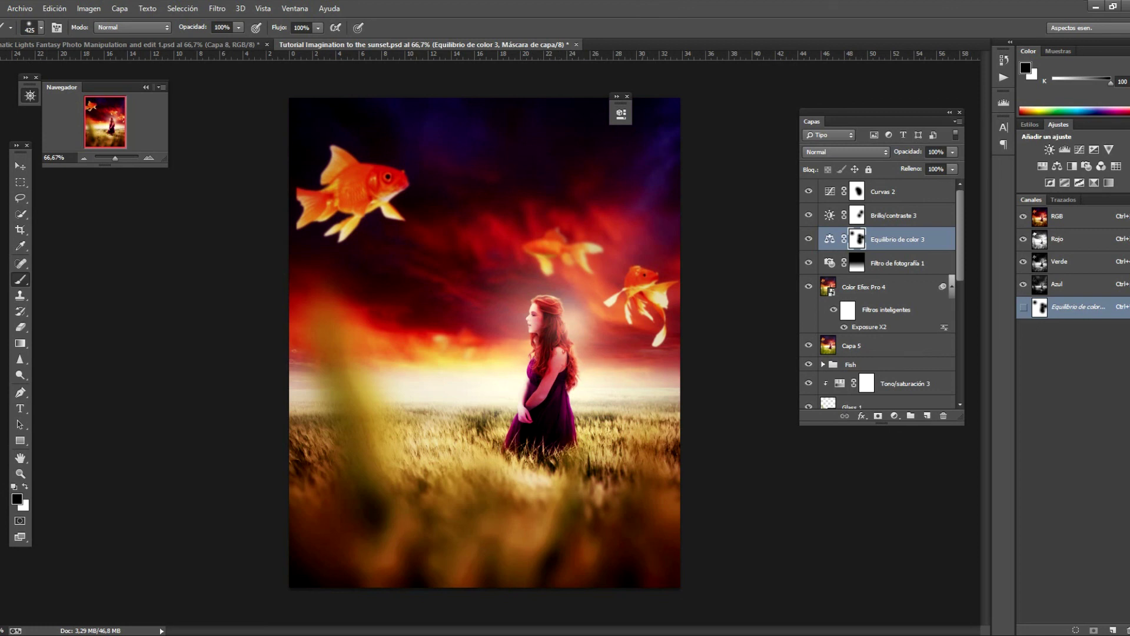
{"action": "left_click", "coordinate": [387, 367]}
{"action": "left_click", "coordinate": [469, 194]}
{"action": "key", "text": "v"}
{"action": "left_click", "coordinate": [149, 158]}
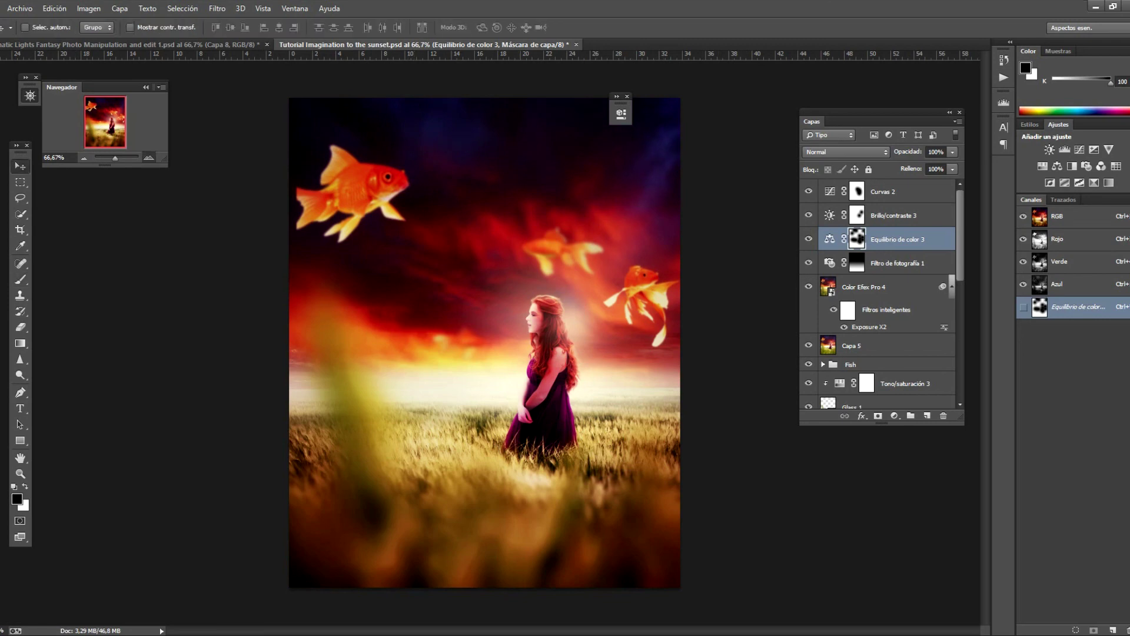
{"action": "left_click", "coordinate": [148, 158]}
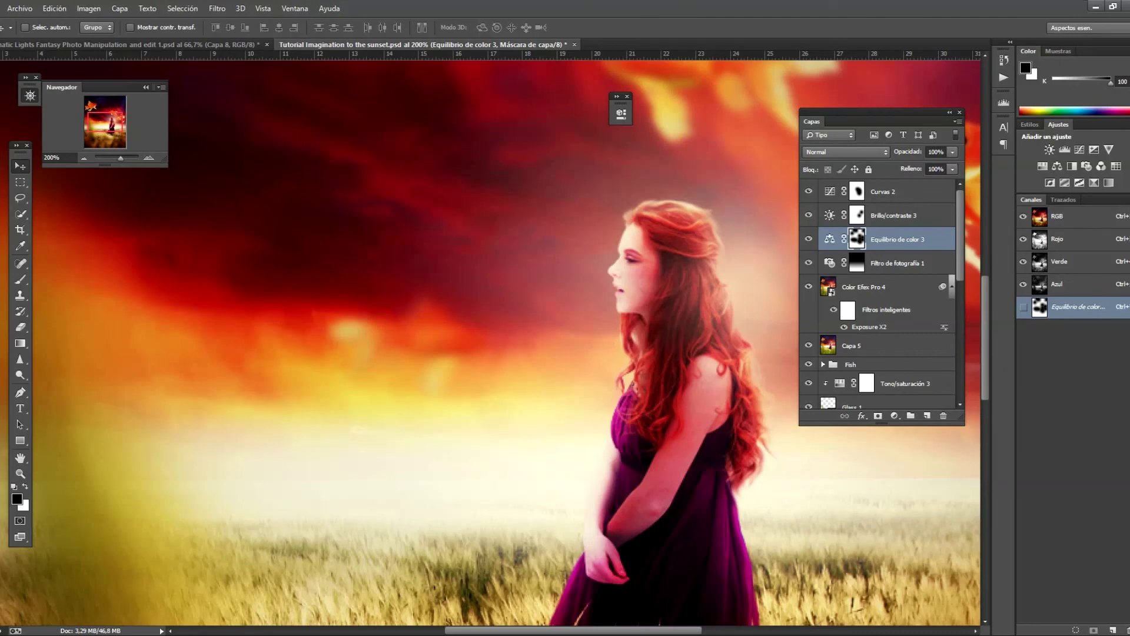
{"action": "left_click", "coordinate": [84, 158]}
{"action": "scroll", "coordinate": [484, 341], "scroll_direction": "up", "scroll_amount": 3}
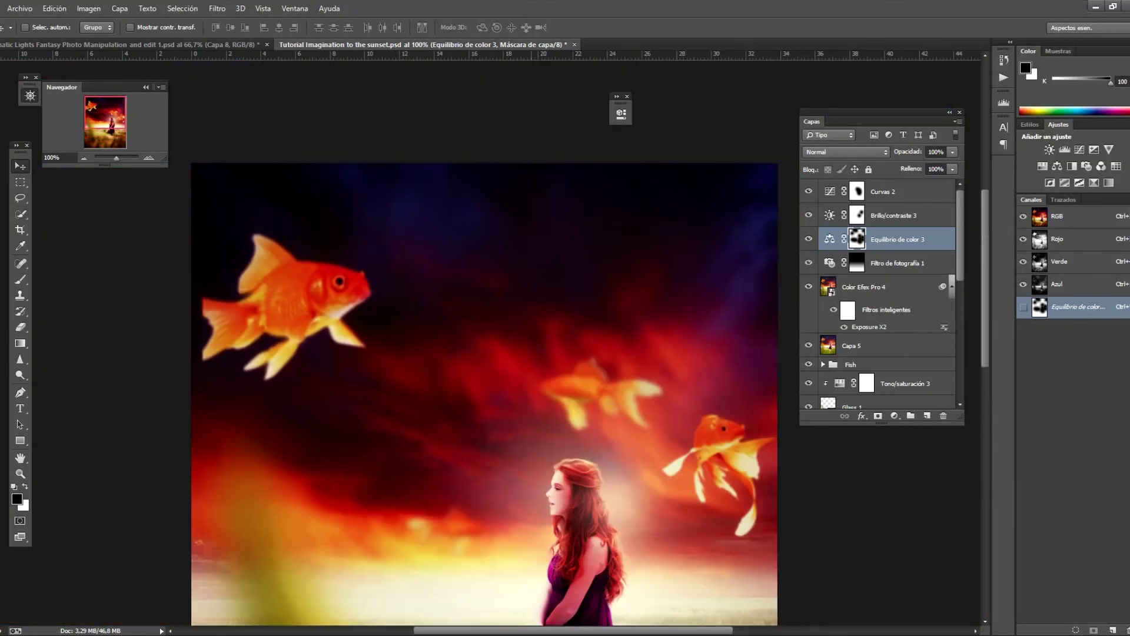
{"action": "scroll", "coordinate": [485, 341], "scroll_direction": "down", "scroll_amount": 2}
{"action": "scroll", "coordinate": [485, 341], "scroll_direction": "down", "scroll_amount": 2}
{"action": "scroll", "coordinate": [485, 342], "scroll_direction": "down", "scroll_amount": 3}
{"action": "scroll", "coordinate": [484, 341], "scroll_direction": "up", "scroll_amount": 2}
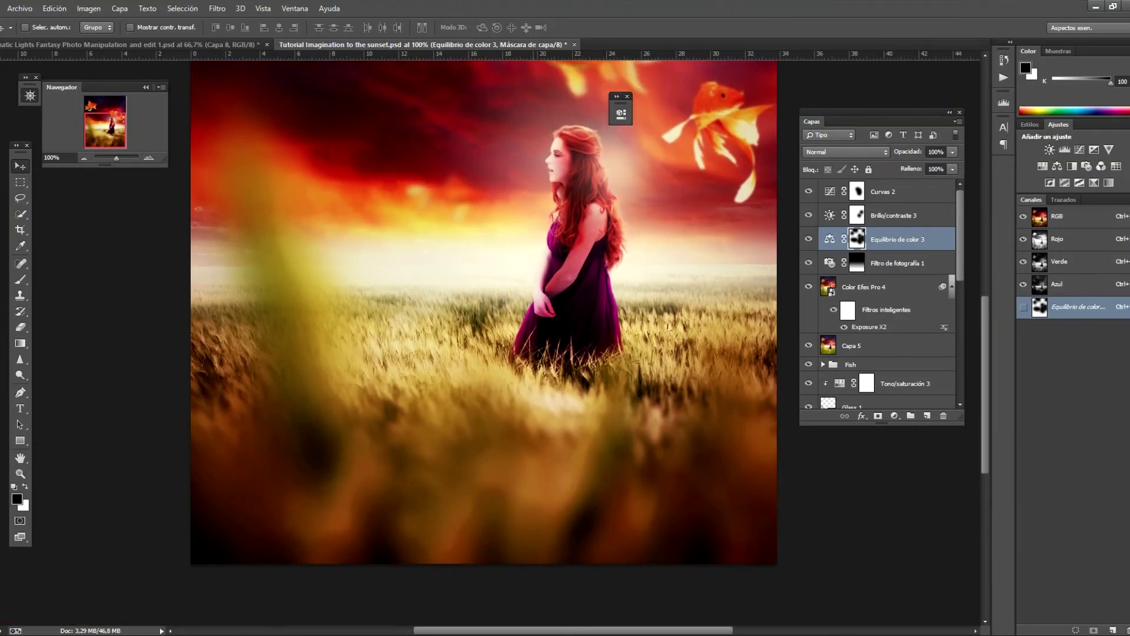
{"action": "scroll", "coordinate": [485, 341], "scroll_direction": "up", "scroll_amount": 3}
{"action": "scroll", "coordinate": [483, 341], "scroll_direction": "up", "scroll_amount": 2}
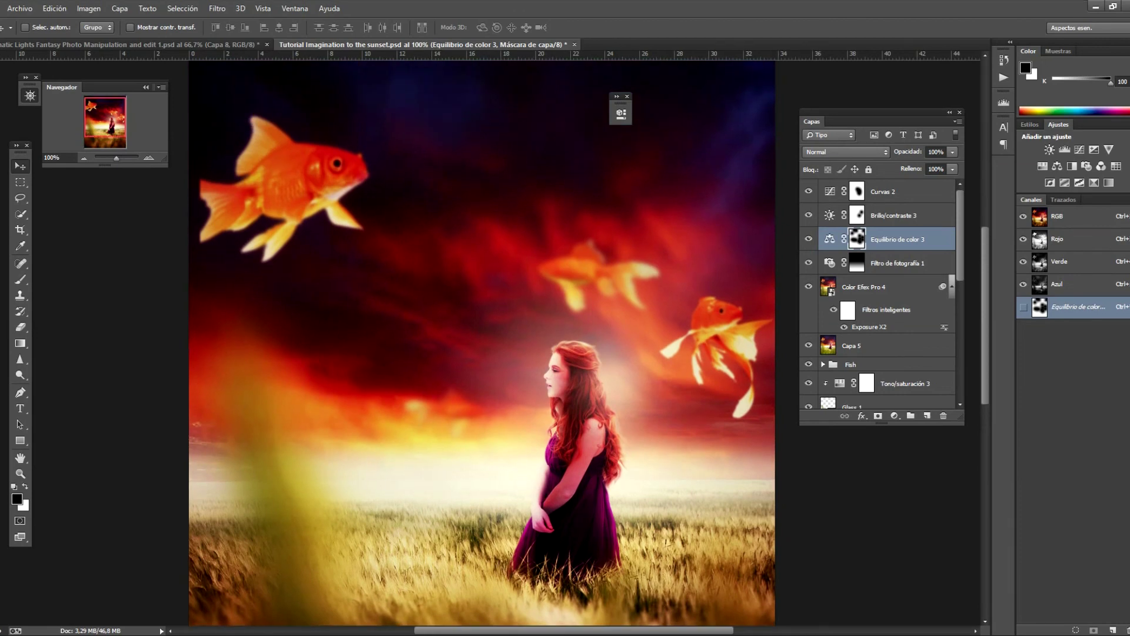
{"action": "left_click", "coordinate": [901, 191]}
{"action": "left_click", "coordinate": [808, 215]}
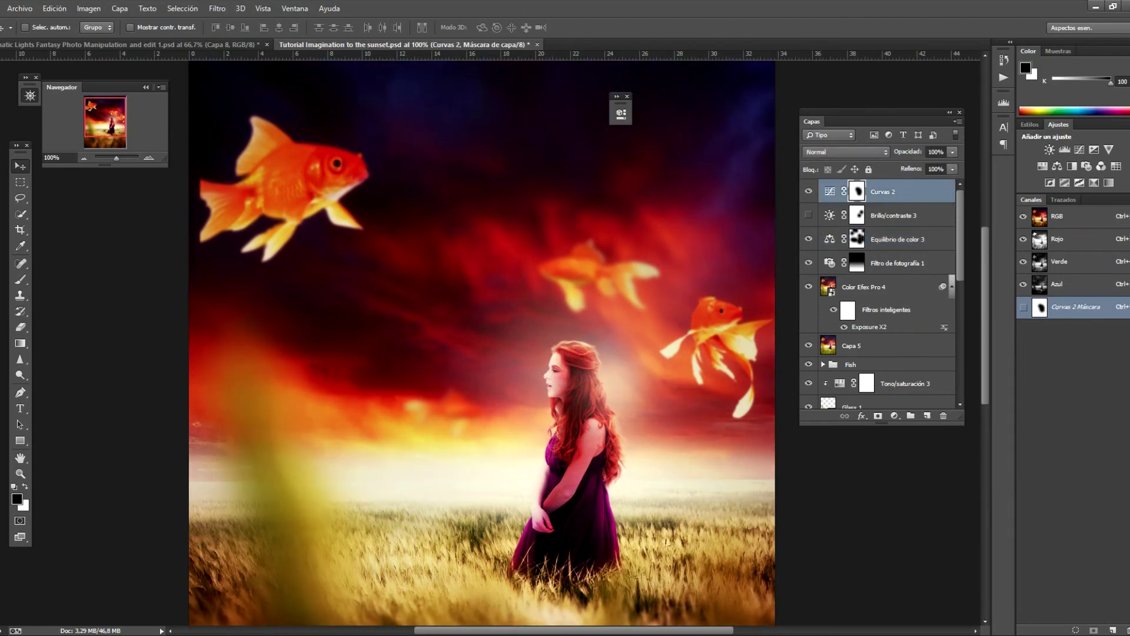
{"action": "left_click", "coordinate": [808, 215]}
{"action": "scroll", "coordinate": [877, 294], "scroll_direction": "down", "scroll_amount": 3}
{"action": "scroll", "coordinate": [877, 294], "scroll_direction": "up", "scroll_amount": 3}
{"action": "left_click_drag", "start_coordinate": [808, 191], "coordinate": [808, 406]}
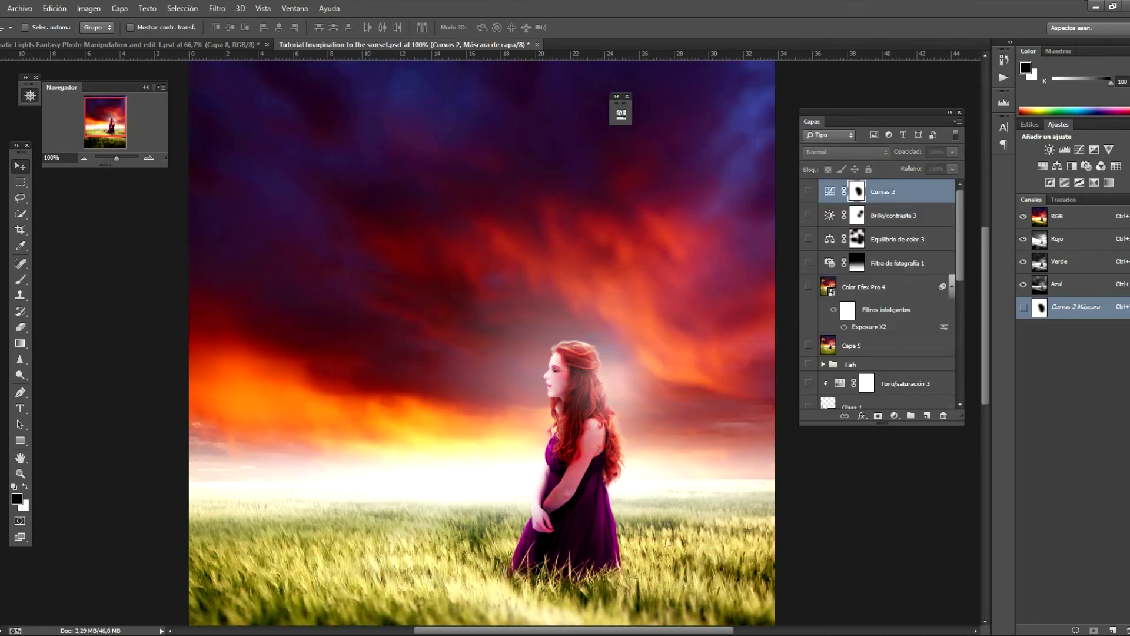
{"action": "left_click_drag", "start_coordinate": [809, 321], "coordinate": [808, 406]}
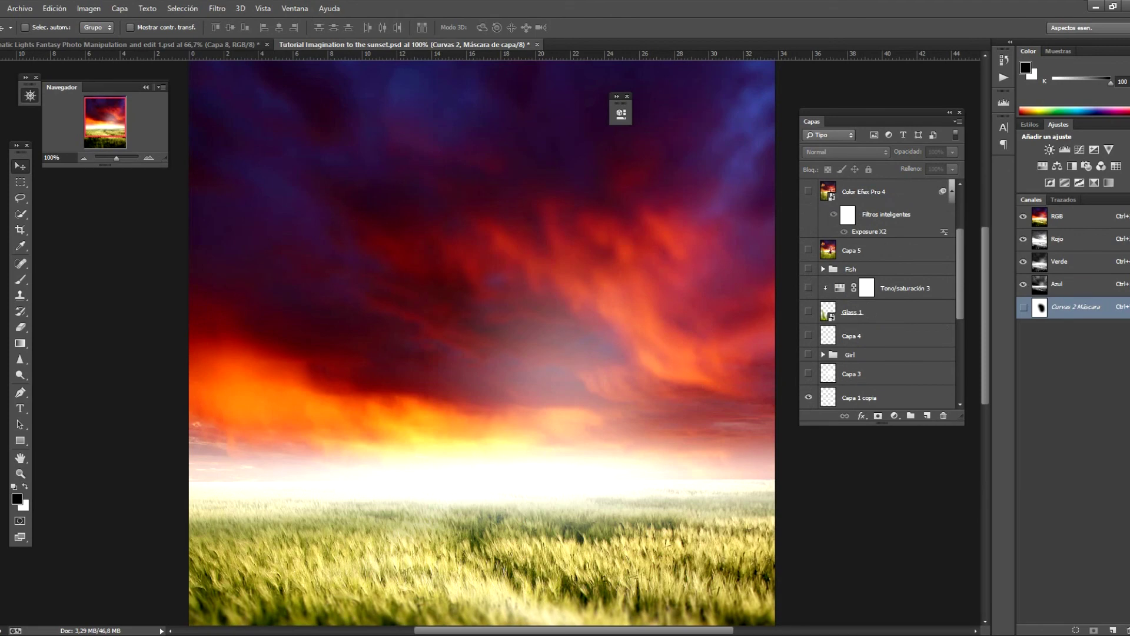
{"action": "left_click", "coordinate": [808, 325]}
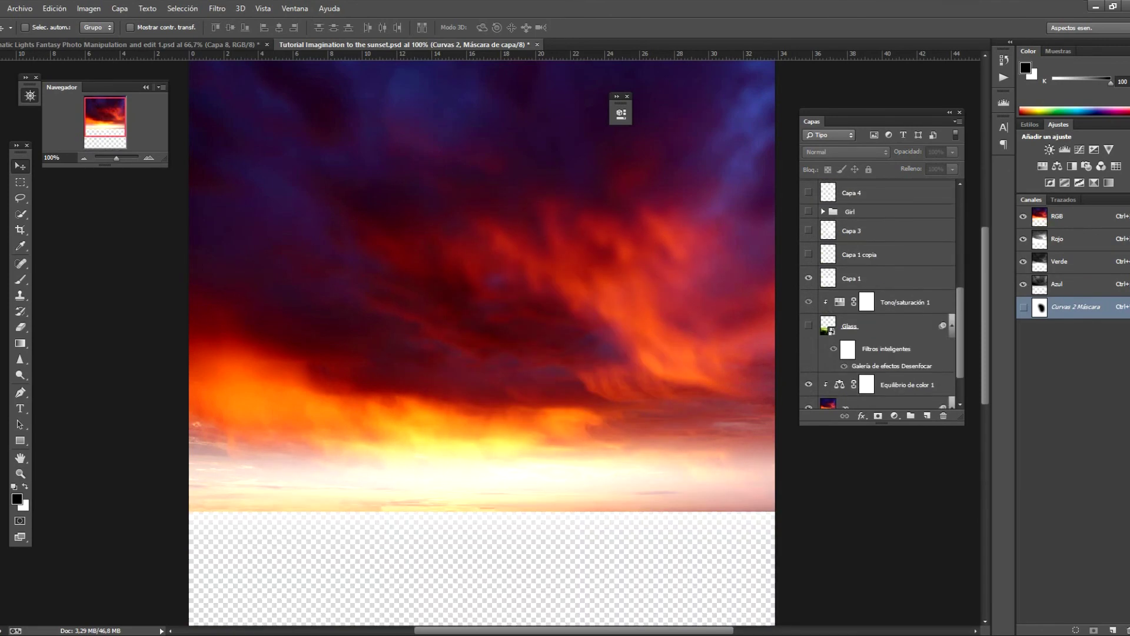
{"action": "left_click_drag", "start_coordinate": [808, 384], "coordinate": [808, 406]}
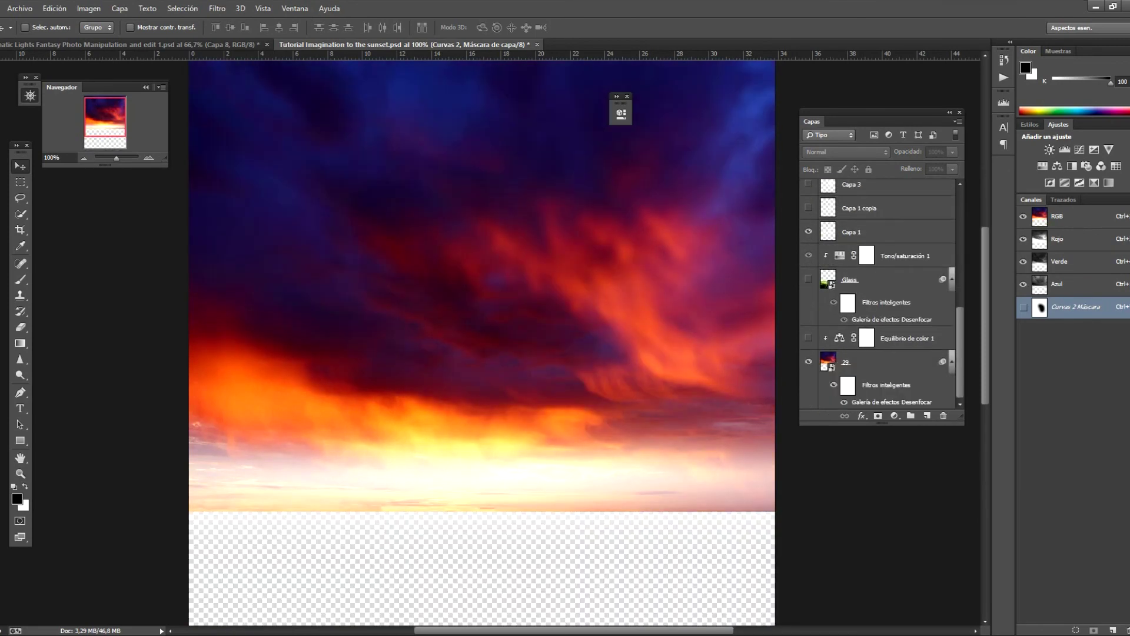
{"action": "left_click", "coordinate": [808, 361]}
{"action": "left_click", "coordinate": [808, 338]}
{"action": "left_click", "coordinate": [808, 279]}
{"action": "left_click", "coordinate": [808, 207]}
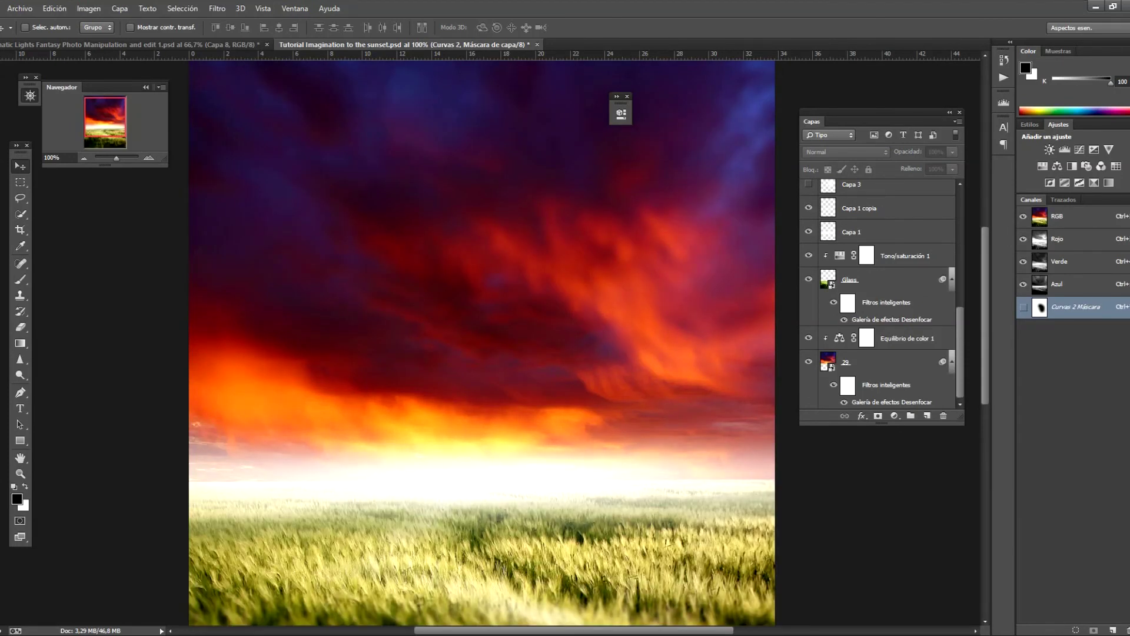
{"action": "scroll", "coordinate": [877, 294], "scroll_direction": "up", "scroll_amount": 1}
{"action": "scroll", "coordinate": [877, 294], "scroll_direction": "up", "scroll_amount": 2}
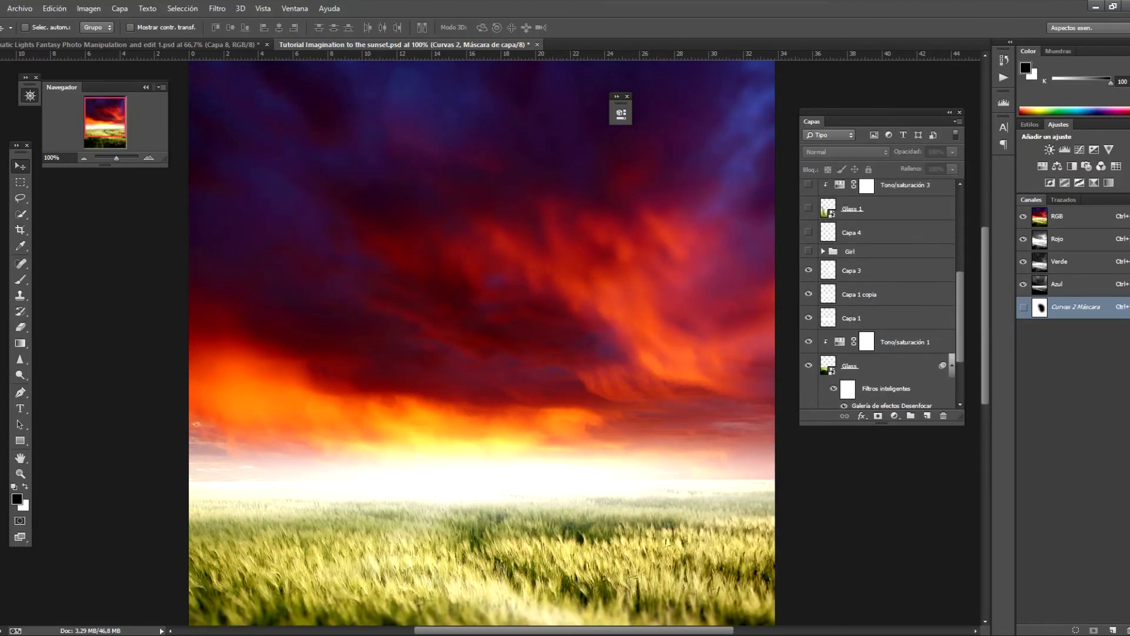
{"action": "left_click", "coordinate": [808, 270]}
{"action": "left_click", "coordinate": [808, 232]}
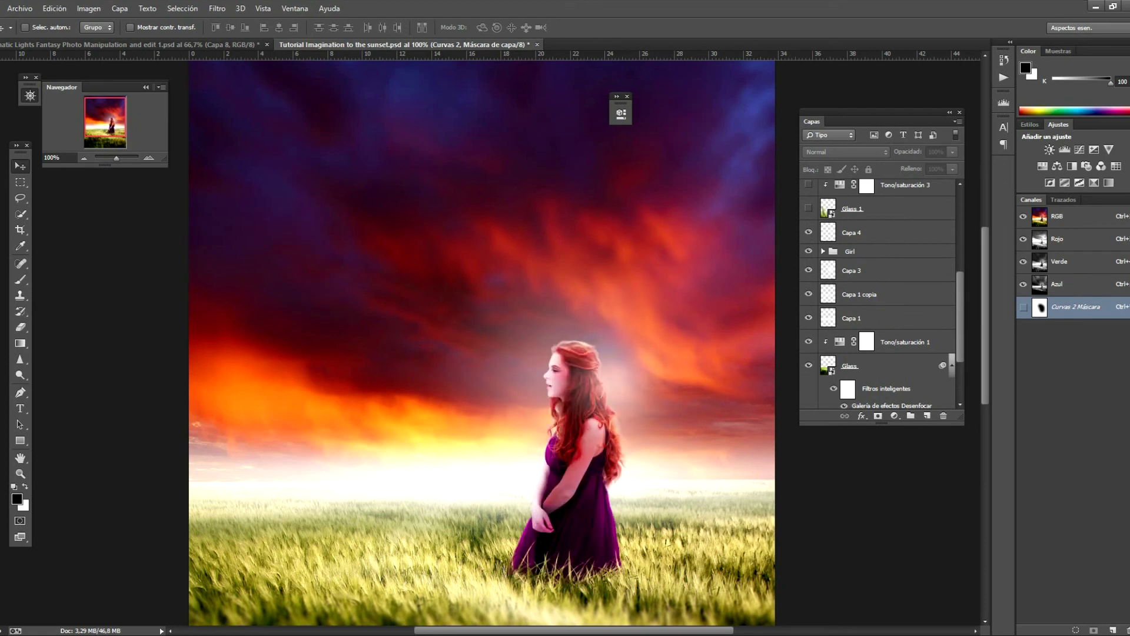
{"action": "left_click", "coordinate": [809, 207]}
{"action": "scroll", "coordinate": [877, 265], "scroll_direction": "up", "scroll_amount": 2}
{"action": "left_click", "coordinate": [808, 232]}
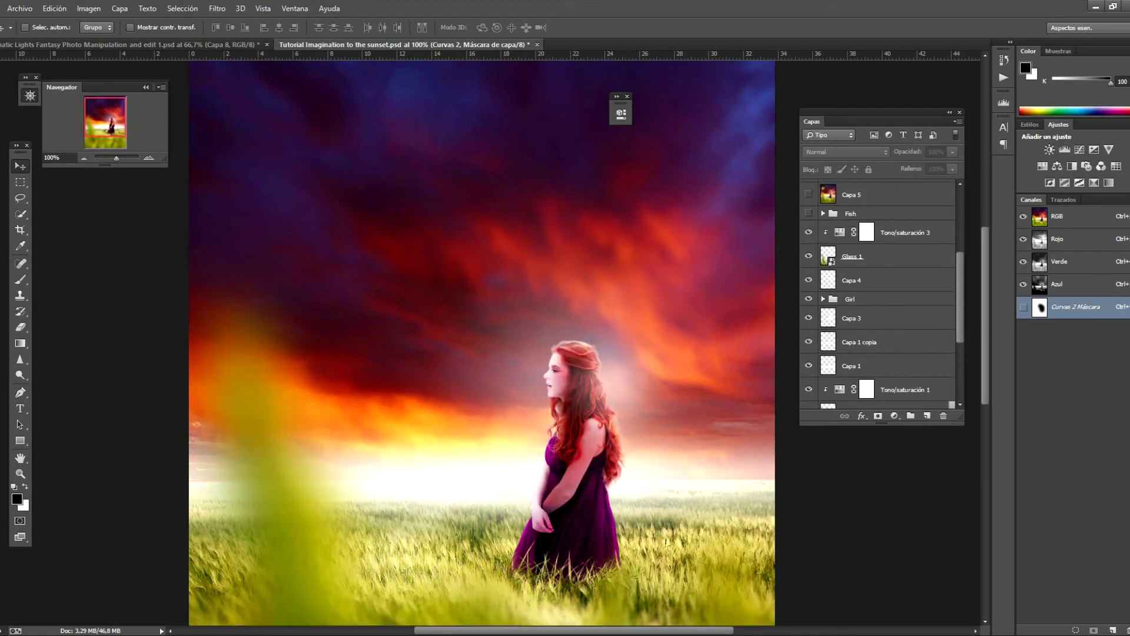
{"action": "left_click", "coordinate": [808, 213]}
{"action": "scroll", "coordinate": [877, 265], "scroll_direction": "up", "scroll_amount": 1}
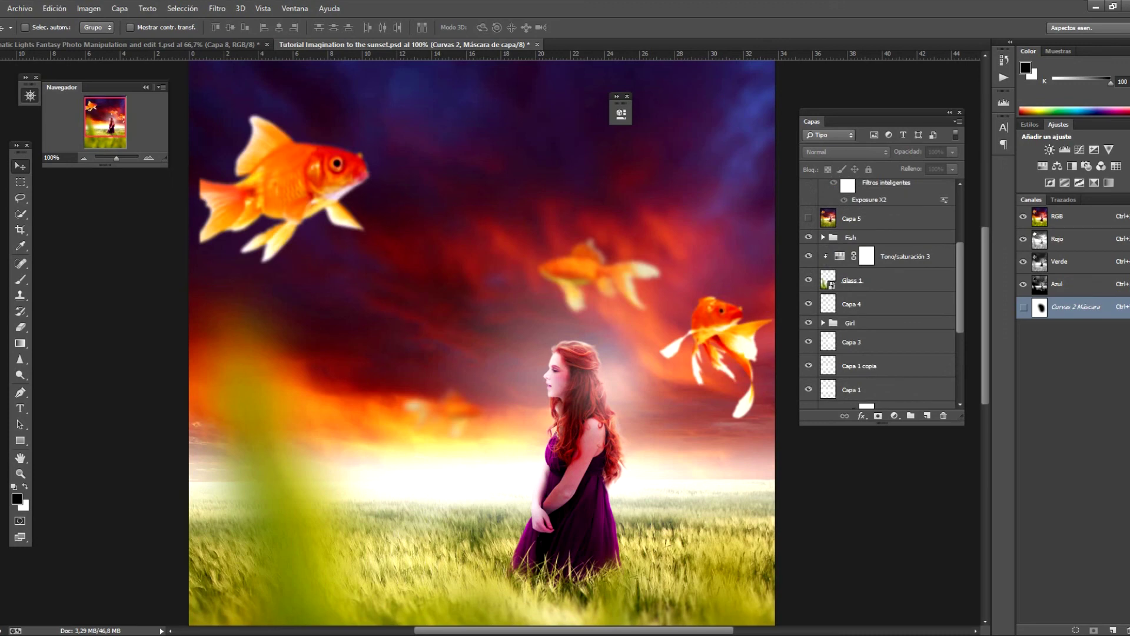
{"action": "left_click", "coordinate": [808, 219]}
{"action": "scroll", "coordinate": [877, 265], "scroll_direction": "up", "scroll_amount": 3}
{"action": "left_click", "coordinate": [808, 255]}
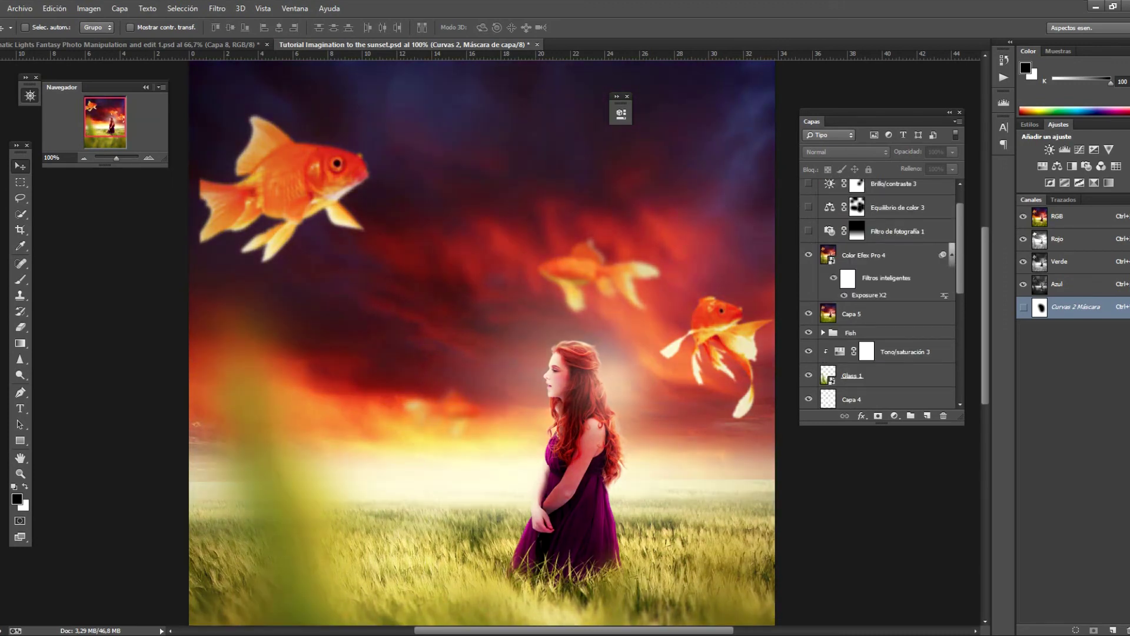
{"action": "left_click", "coordinate": [808, 232]}
{"action": "left_click", "coordinate": [808, 207]}
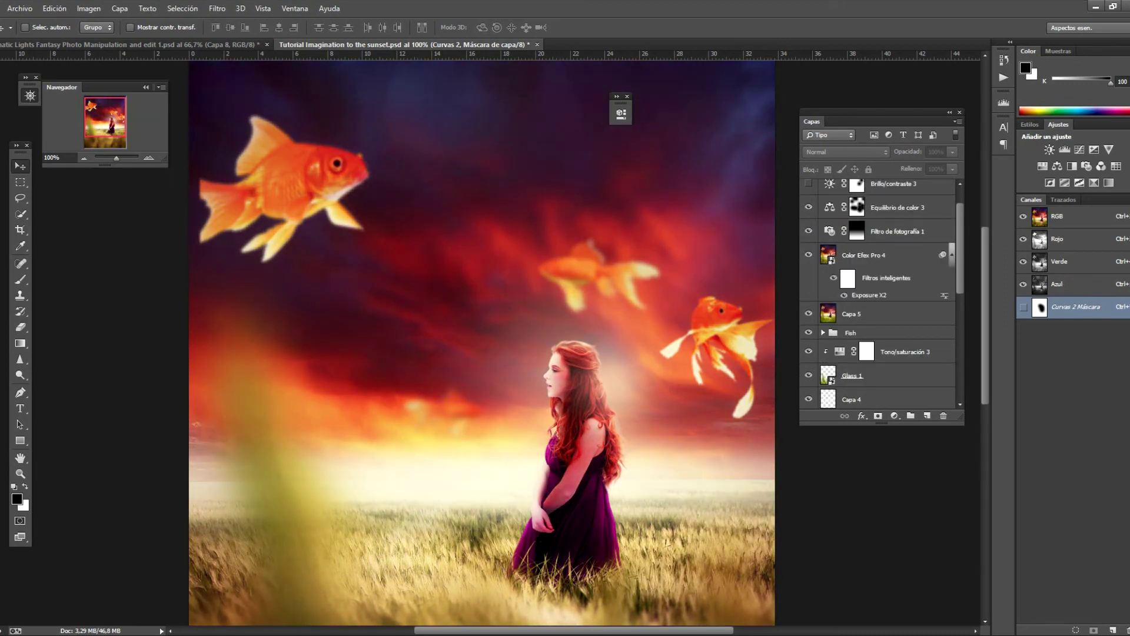
{"action": "left_click", "coordinate": [808, 184]}
{"action": "scroll", "coordinate": [809, 188], "scroll_direction": "up", "scroll_amount": 1}
{"action": "left_click", "coordinate": [808, 192]}
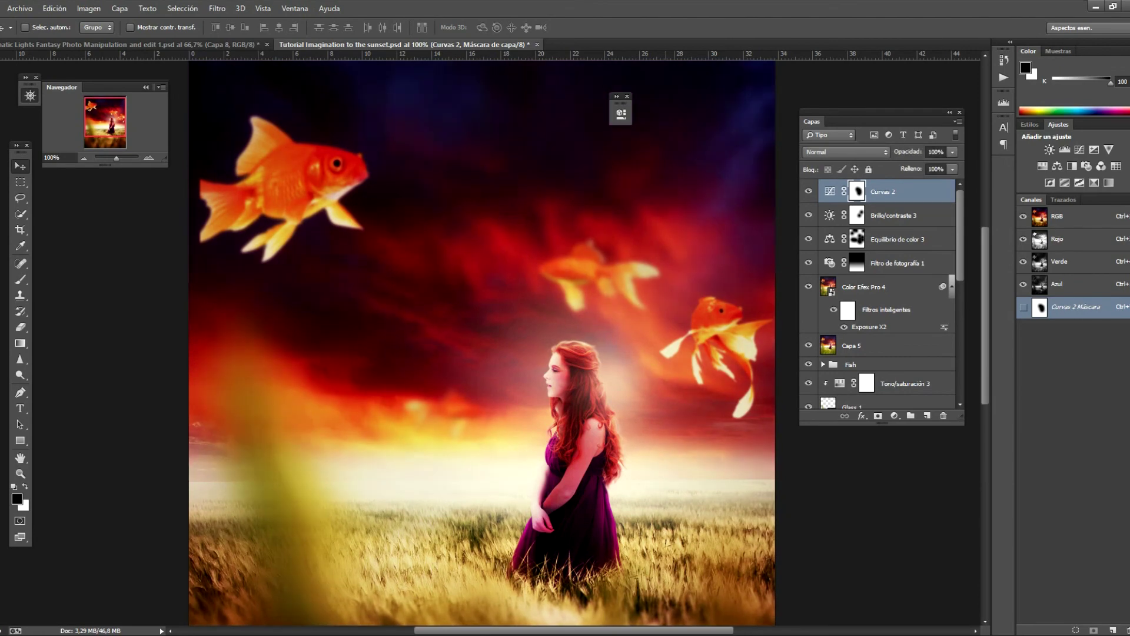
{"action": "key", "text": "ctrl+minus"}
{"action": "key", "text": "ctrl+minus"}
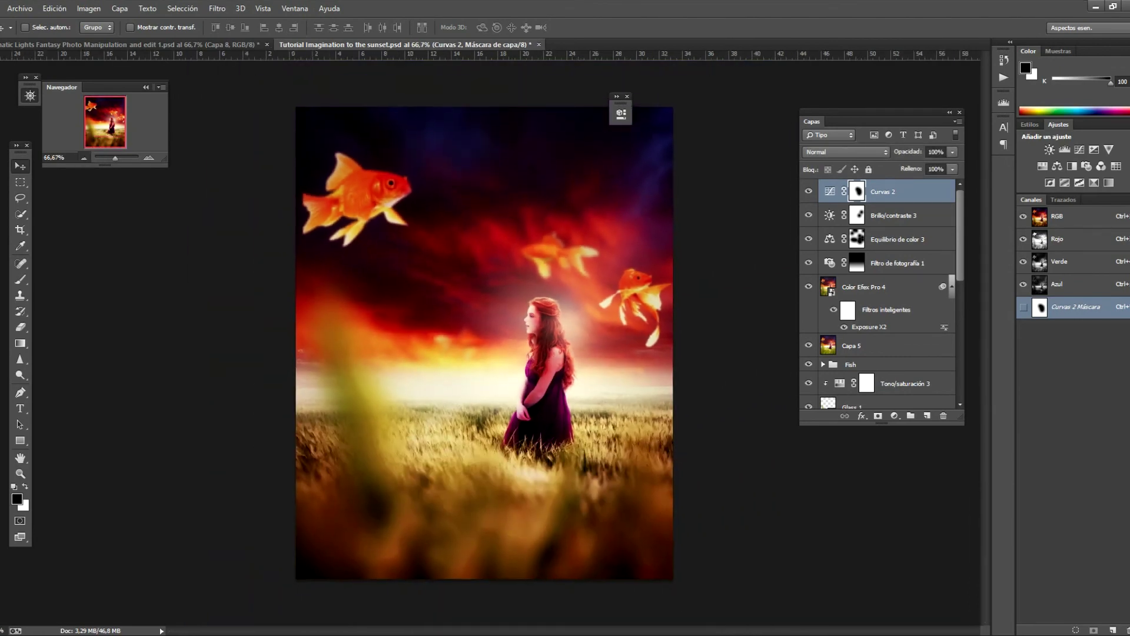